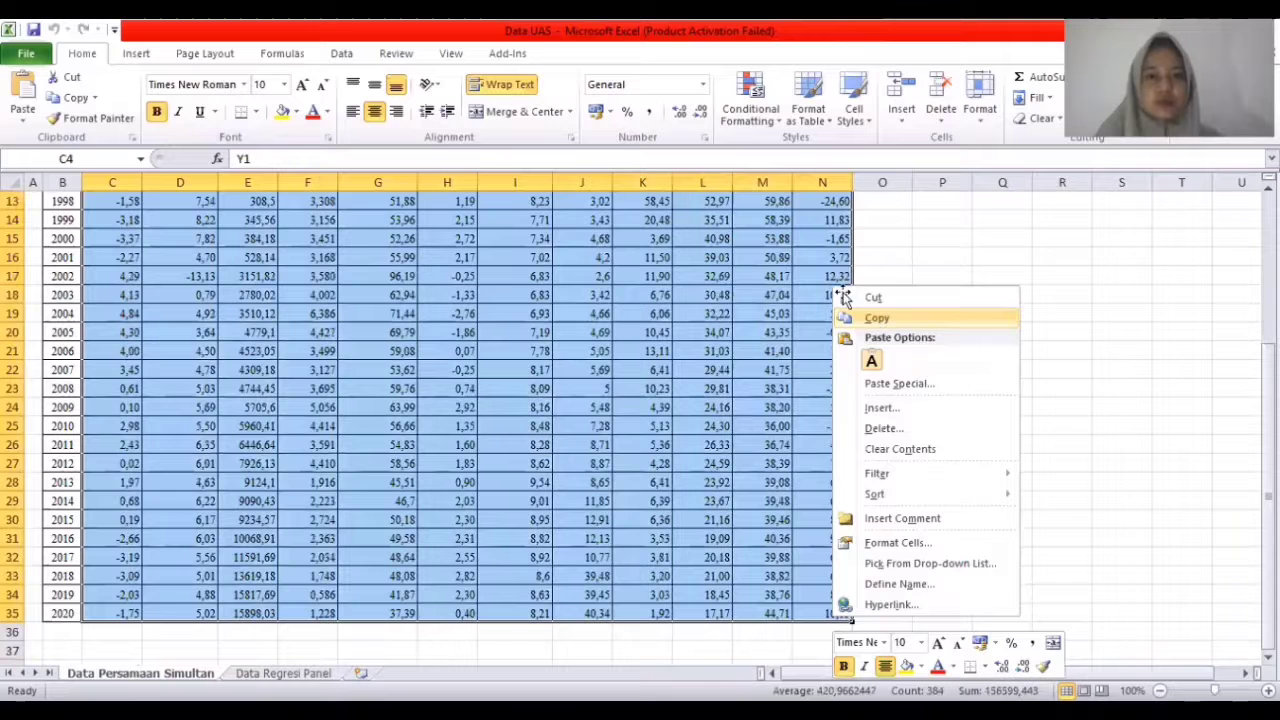
Step: Switch to EViews and create a new workfile with annual frequency, starting in 1990 and ending in 2020
scroll(758, 176, "up", 4)
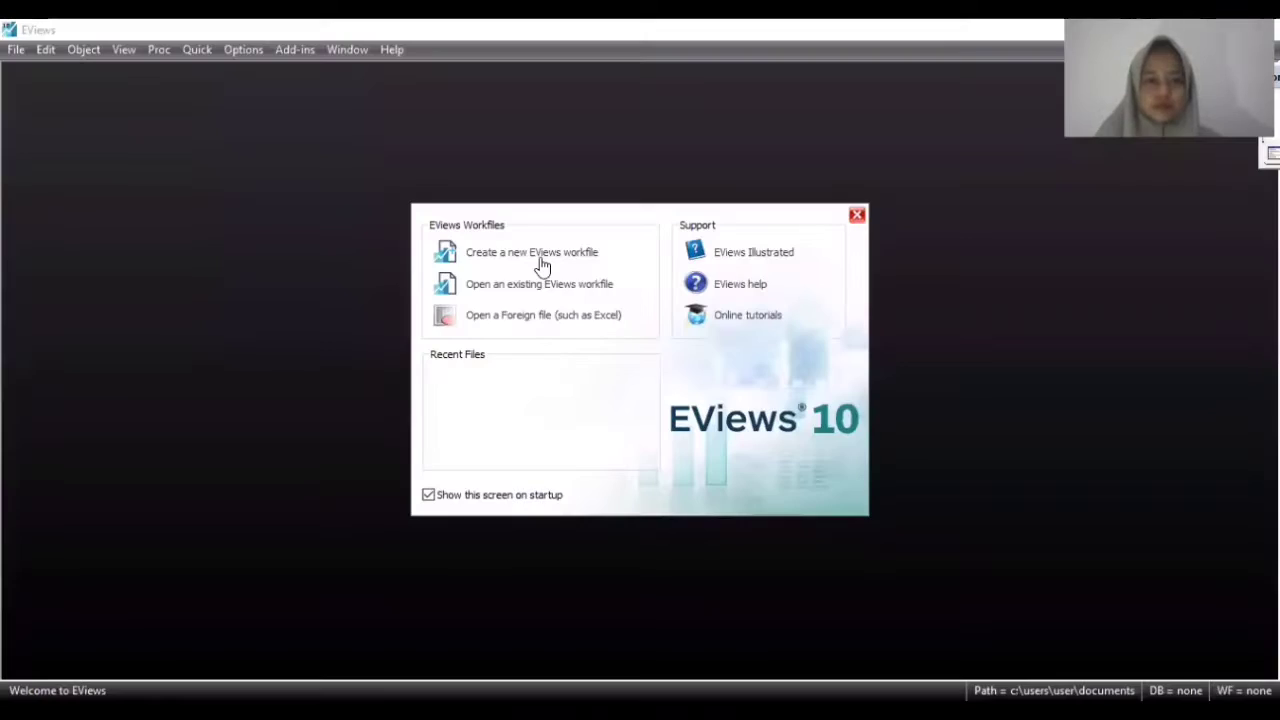
left_click(541, 265)
left_click(706, 305)
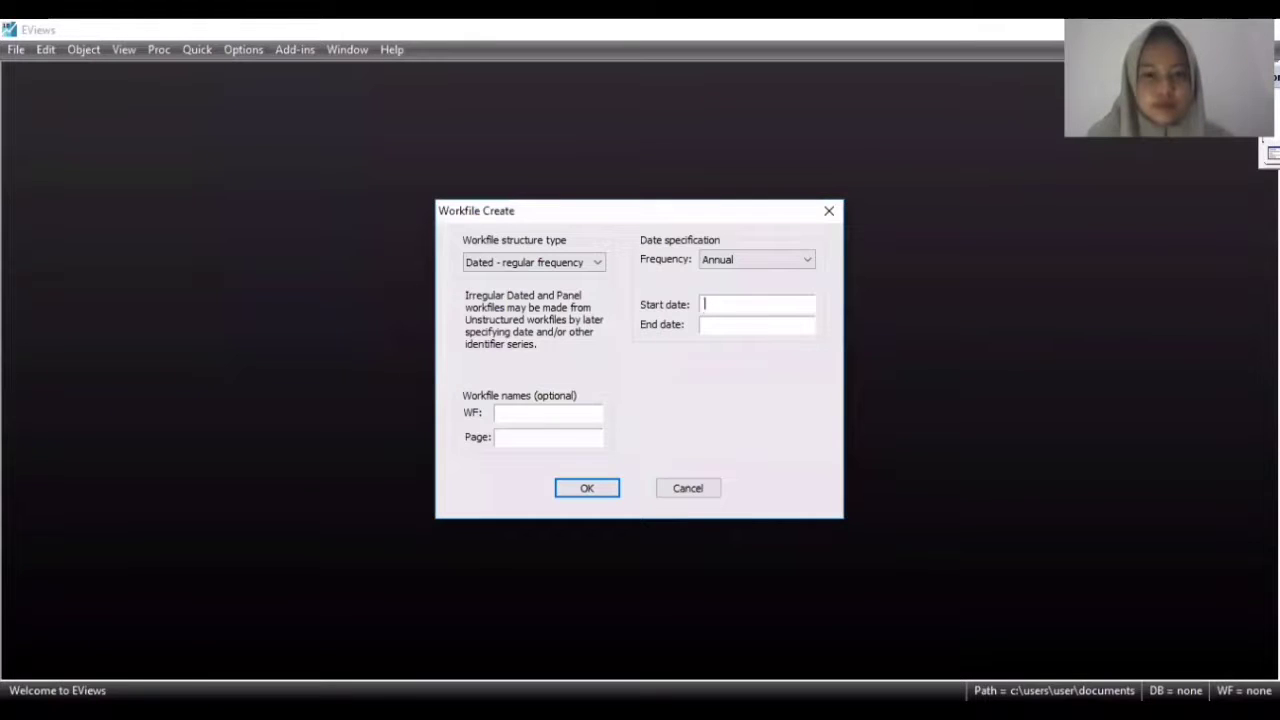
type("1990")
left_click(708, 323)
type("2")
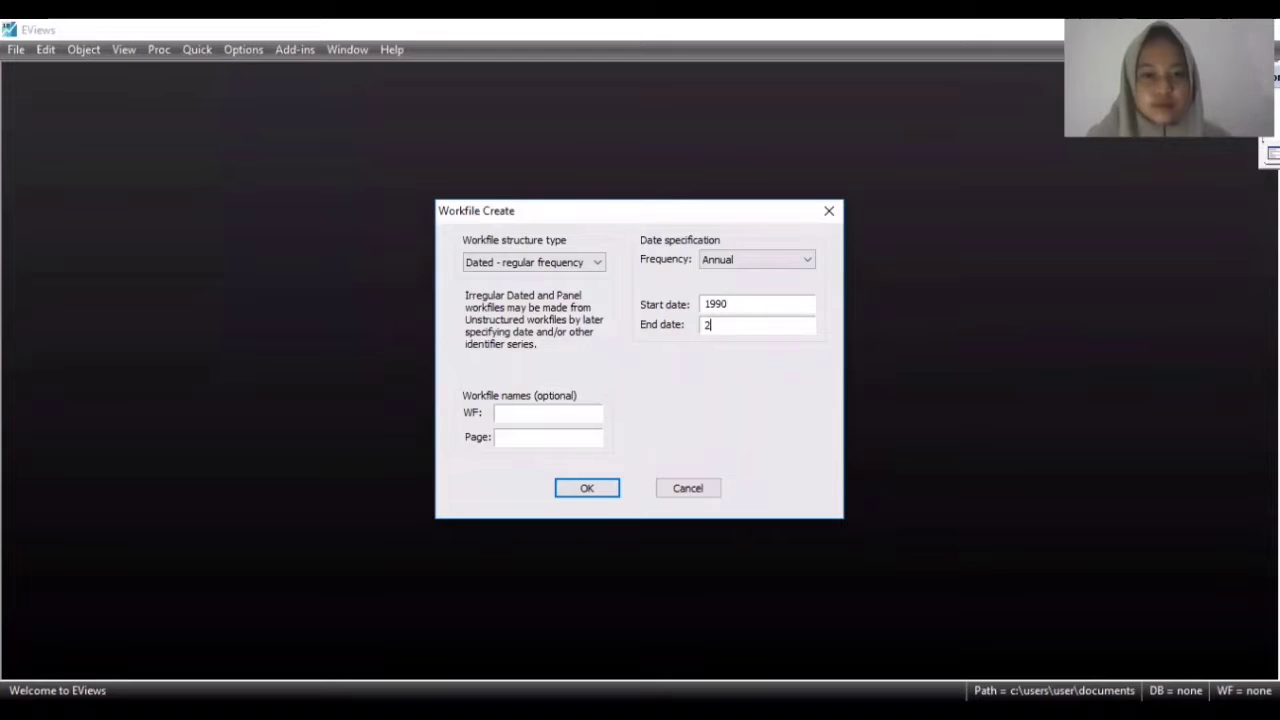
type("020")
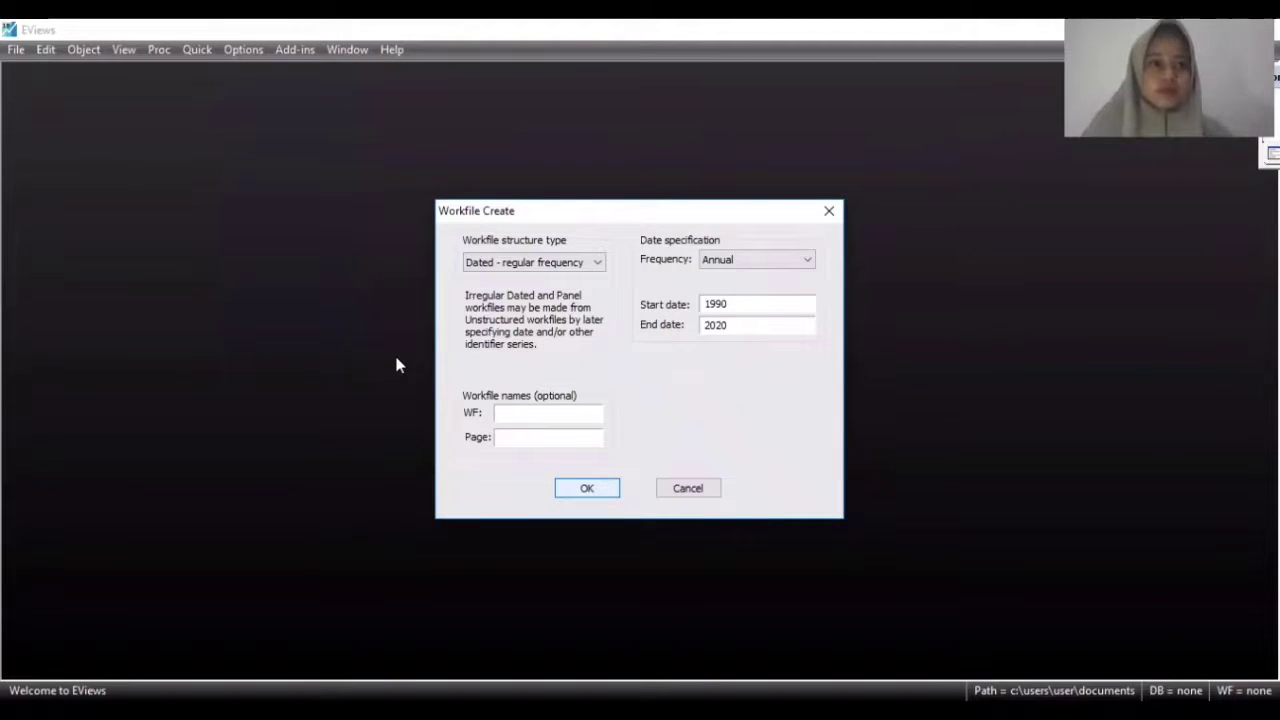
key("Return")
Step: Open an empty group for editing series and paste the copied Excel data from the first column's name cell
left_click(191, 47)
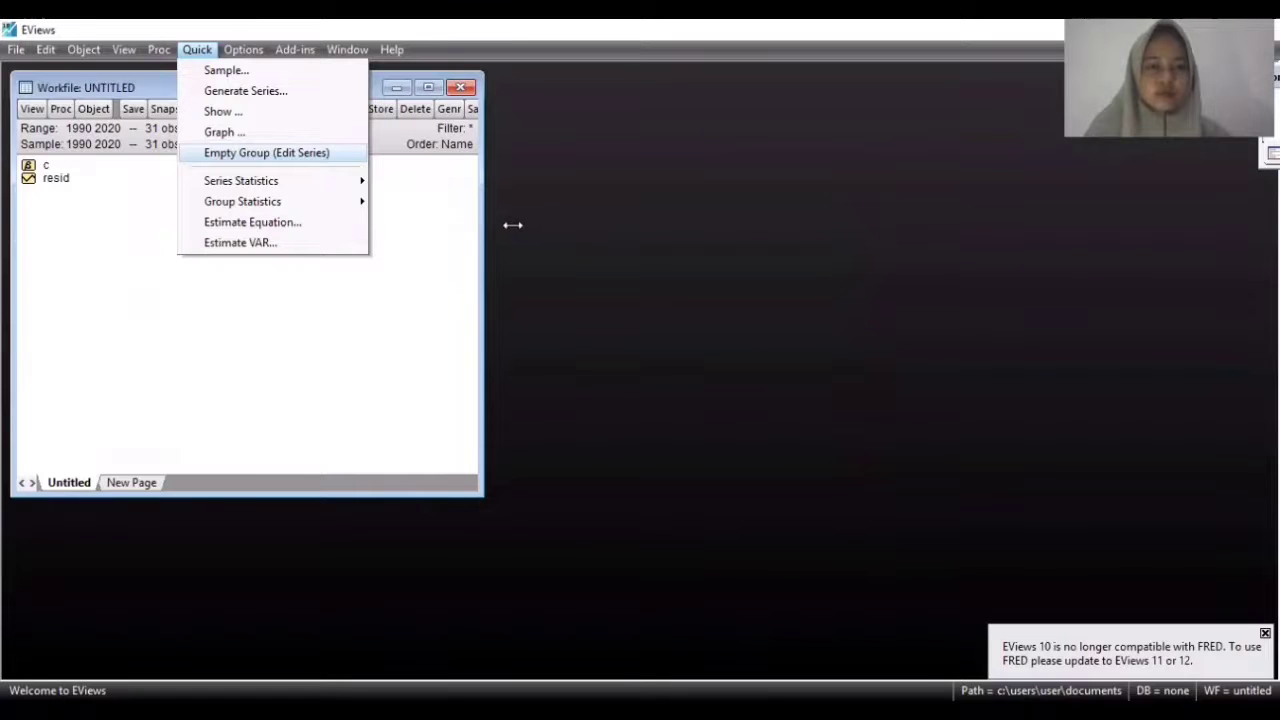
key("Return")
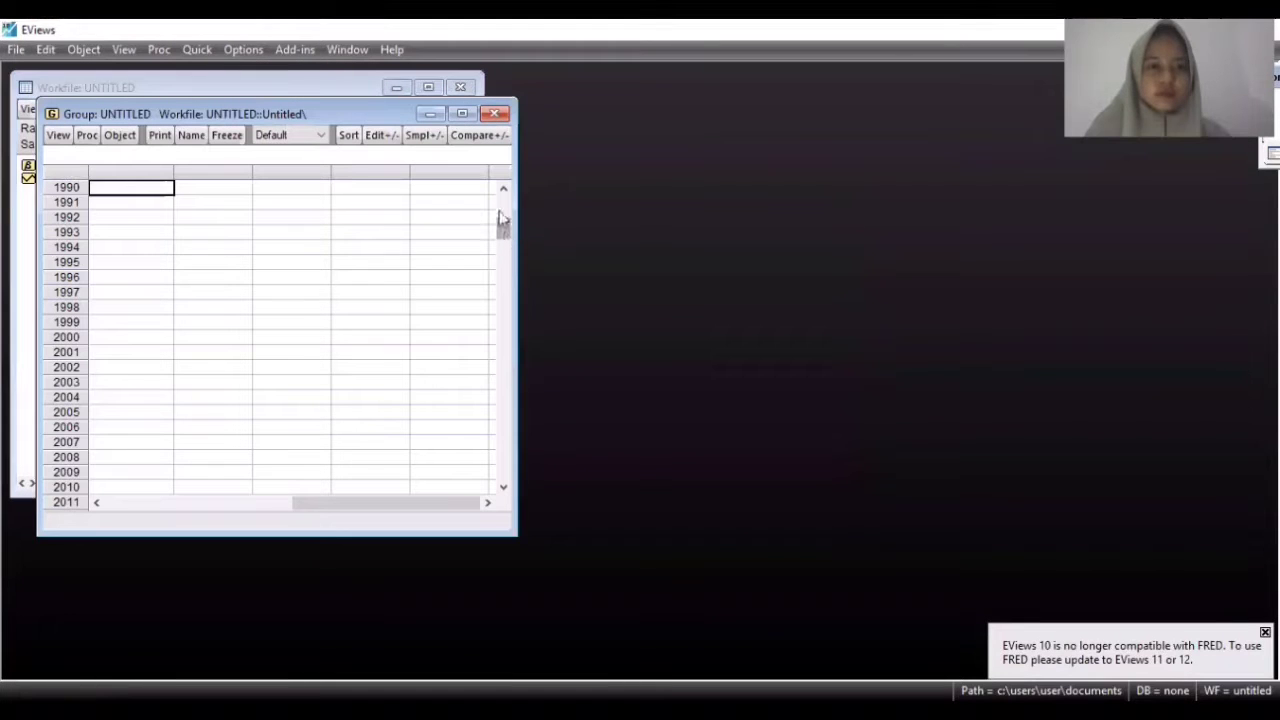
left_click(141, 188)
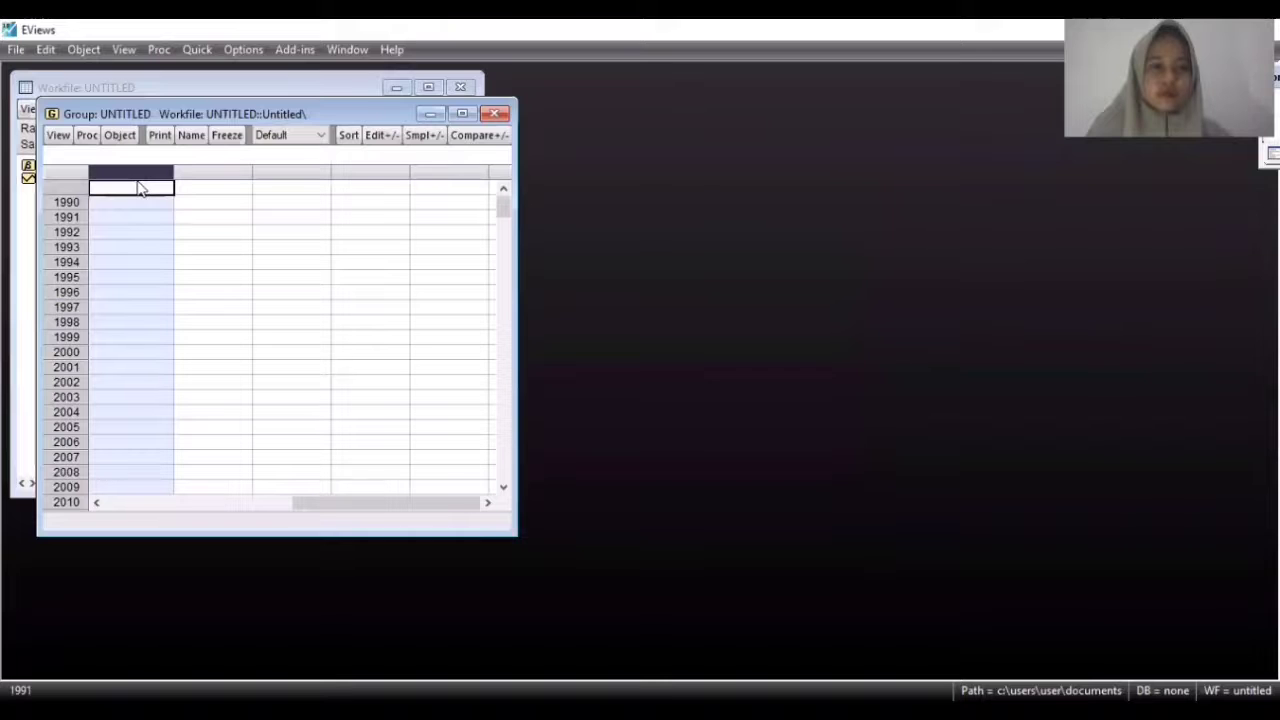
right_click(139, 184)
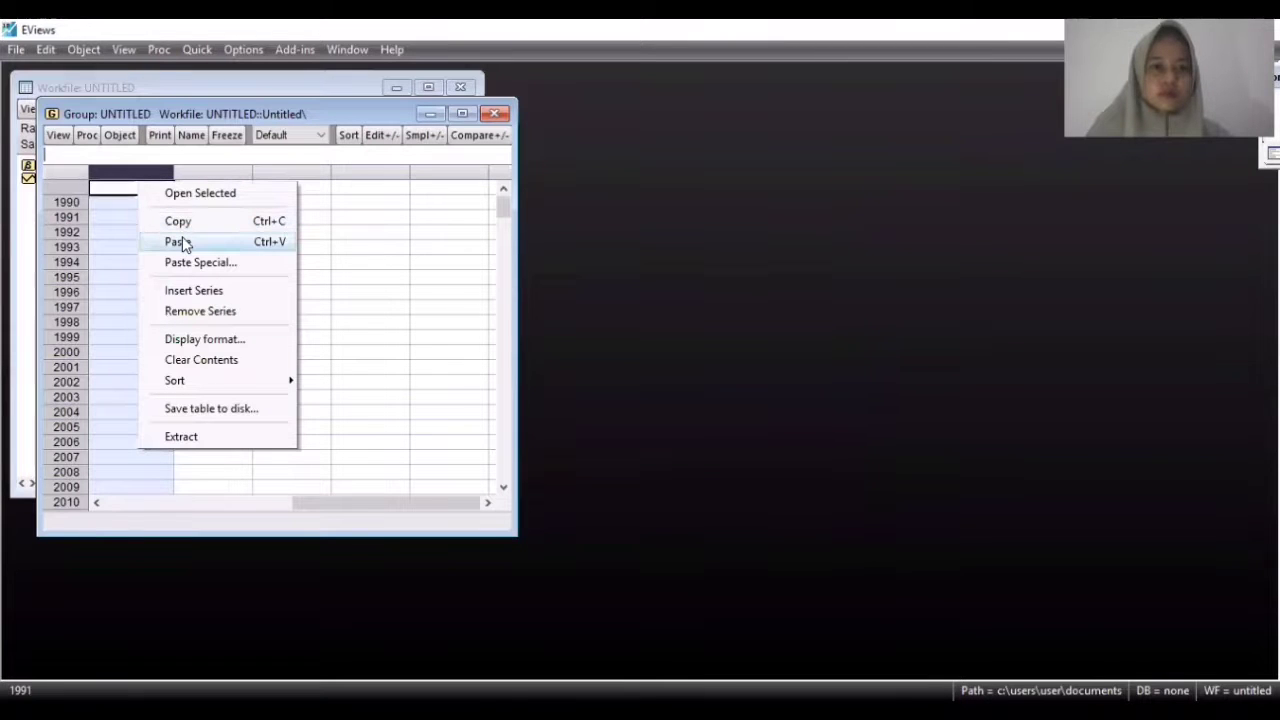
key("Return")
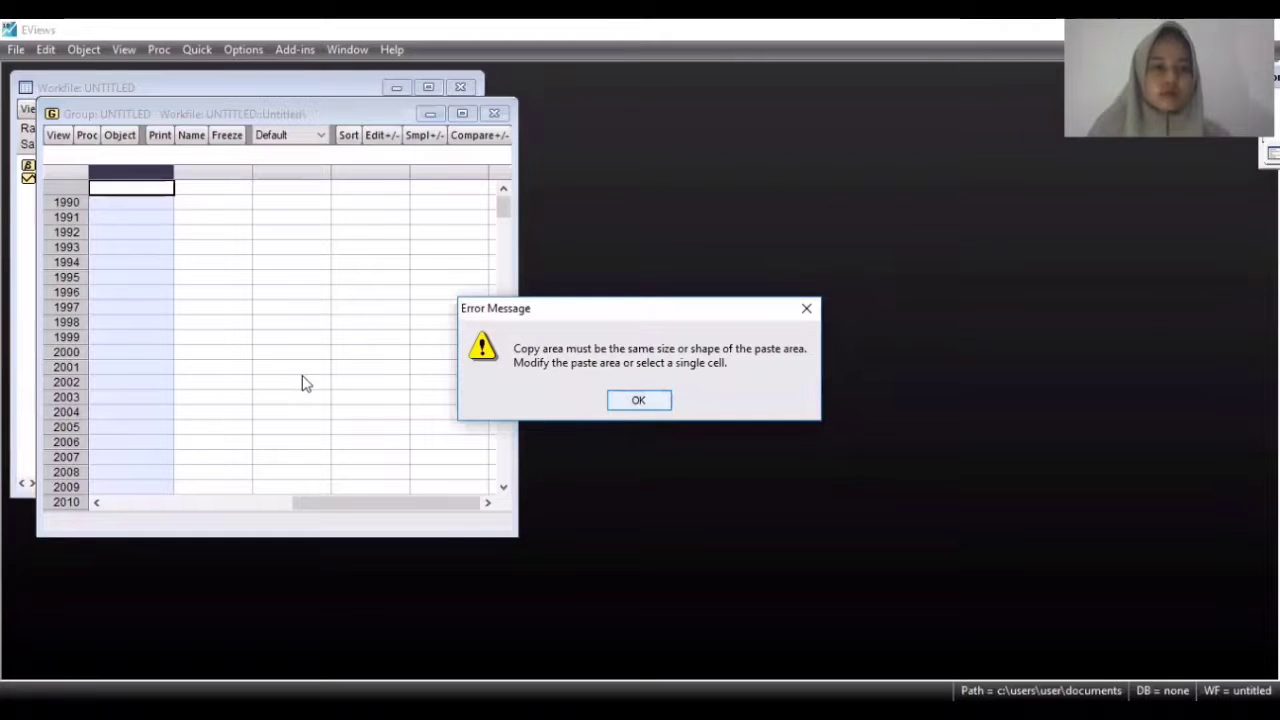
left_click(131, 190)
right_click(131, 190)
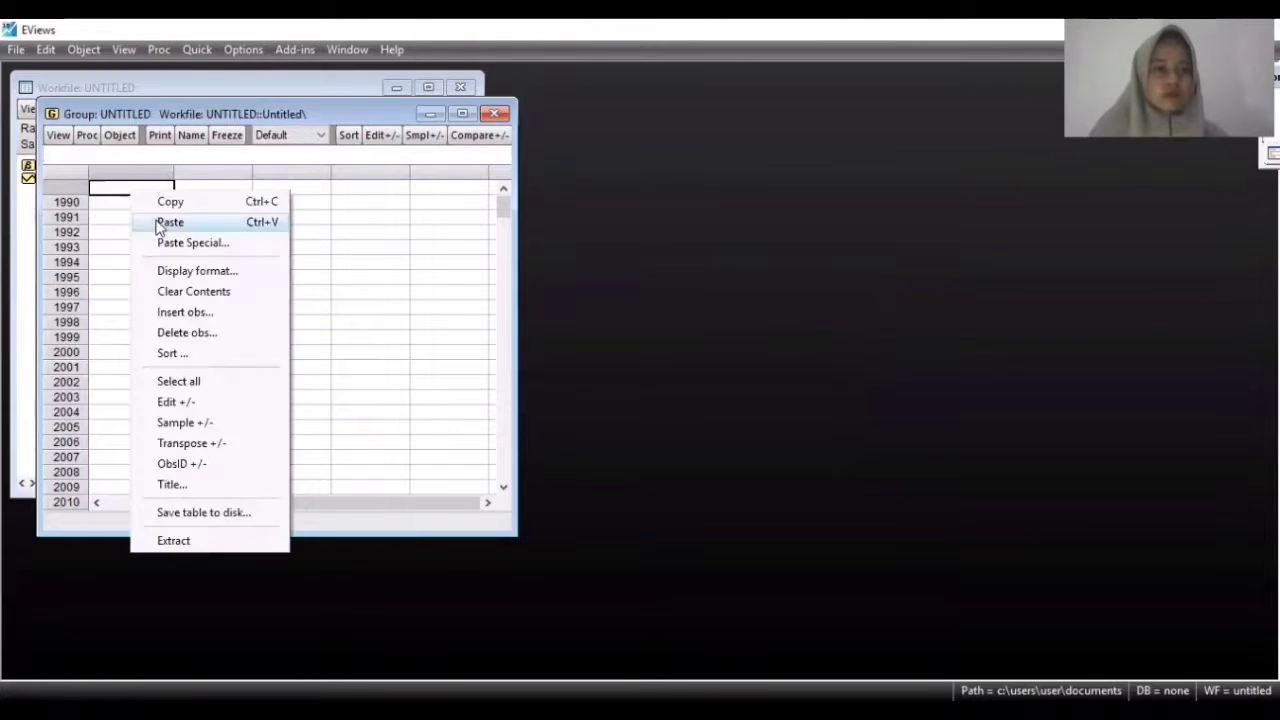
left_click(160, 224)
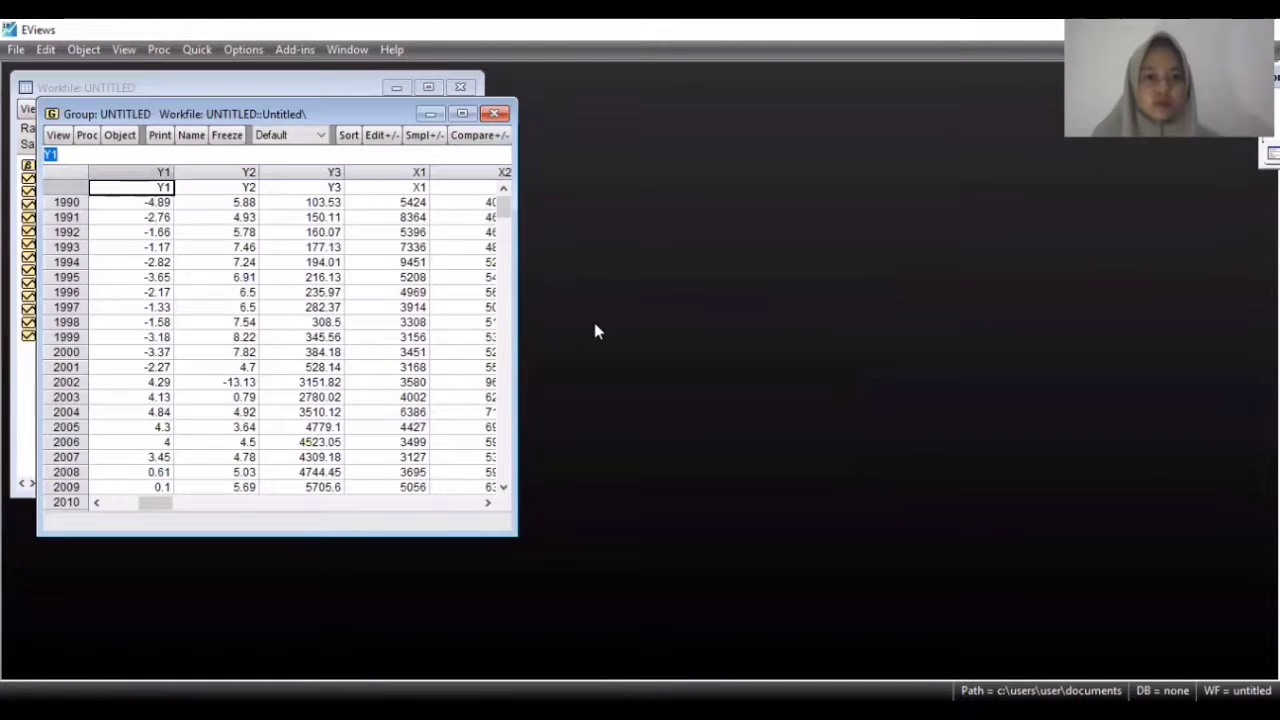
Step: Close the untitled group, keeping it in the workfile under the name data_grup
key("Escape")
left_click(757, 341)
type("data")
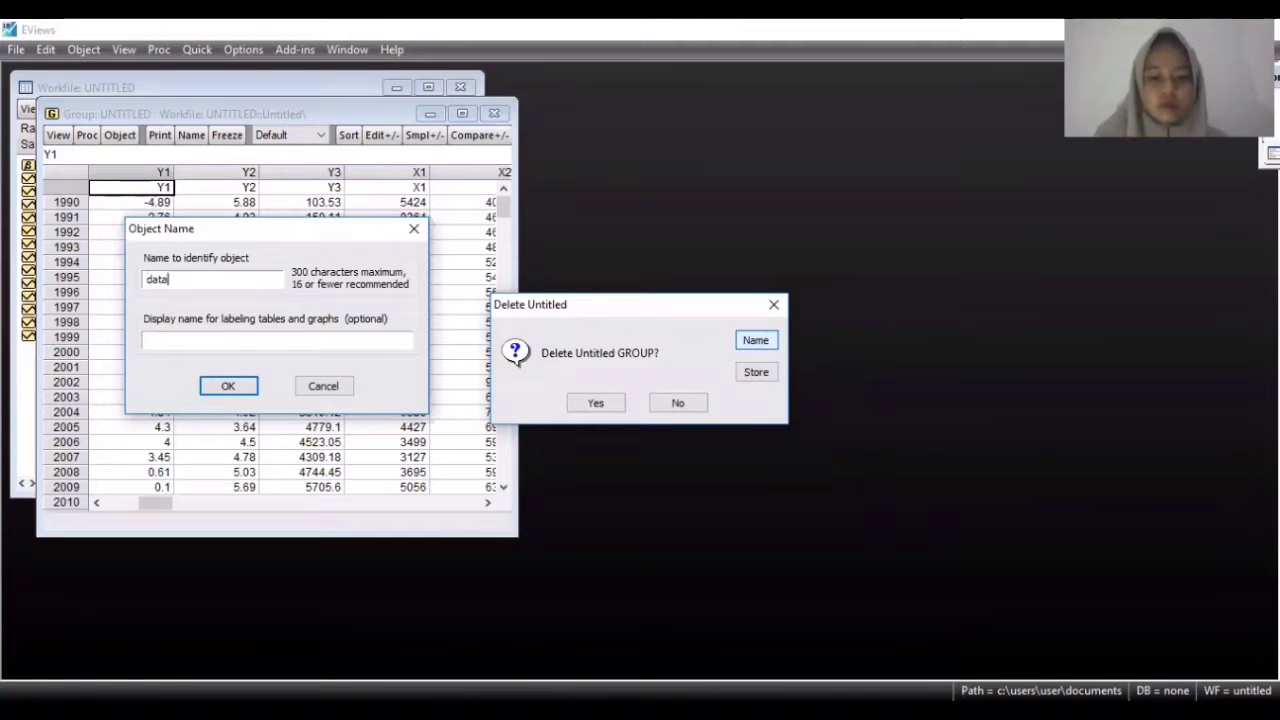
type("_grup")
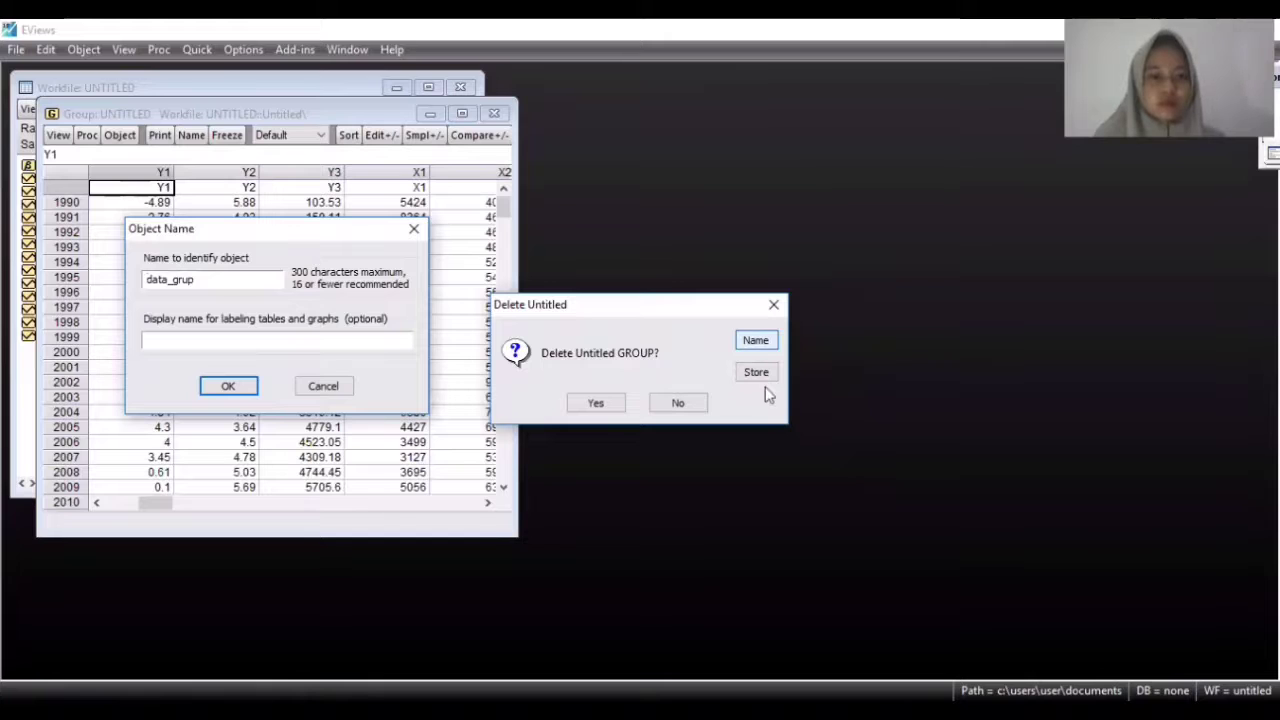
left_click(247, 395)
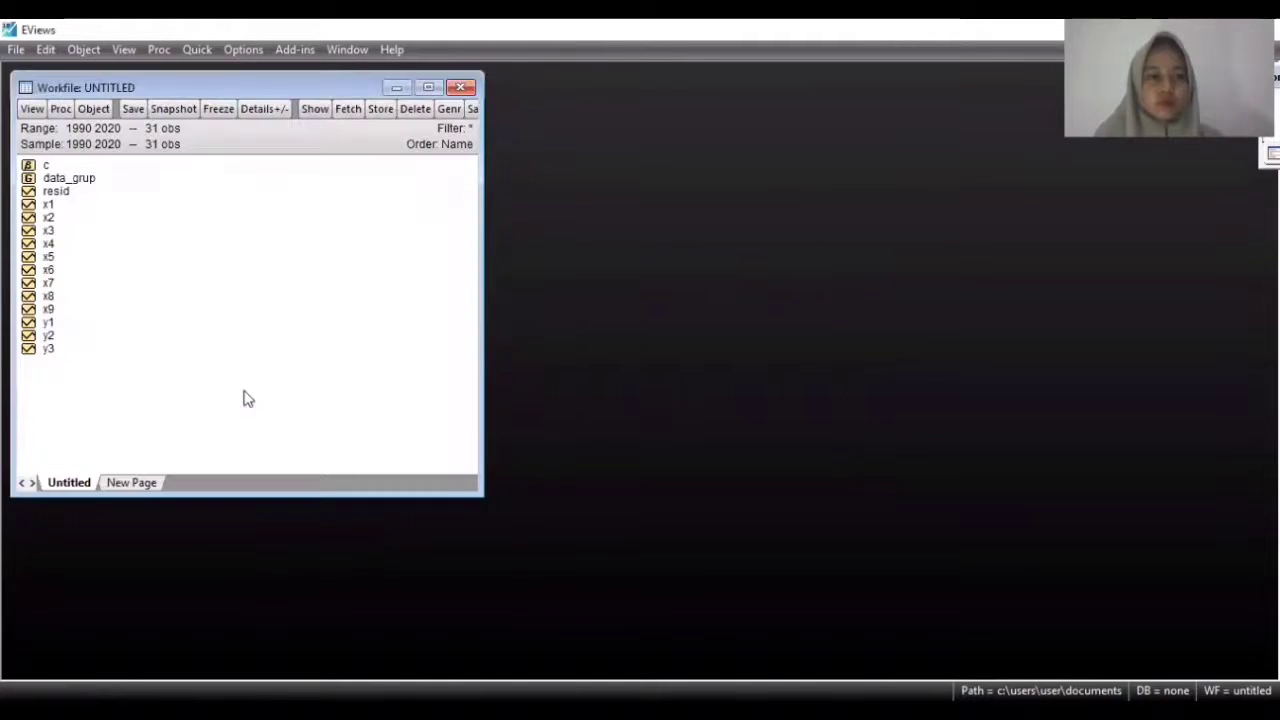
Step: Select y1, y2, y3, x1, x2, x4, x5 and x6 in that order and open them as an equation
left_click(78, 326)
left_click(82, 337, "ctrl")
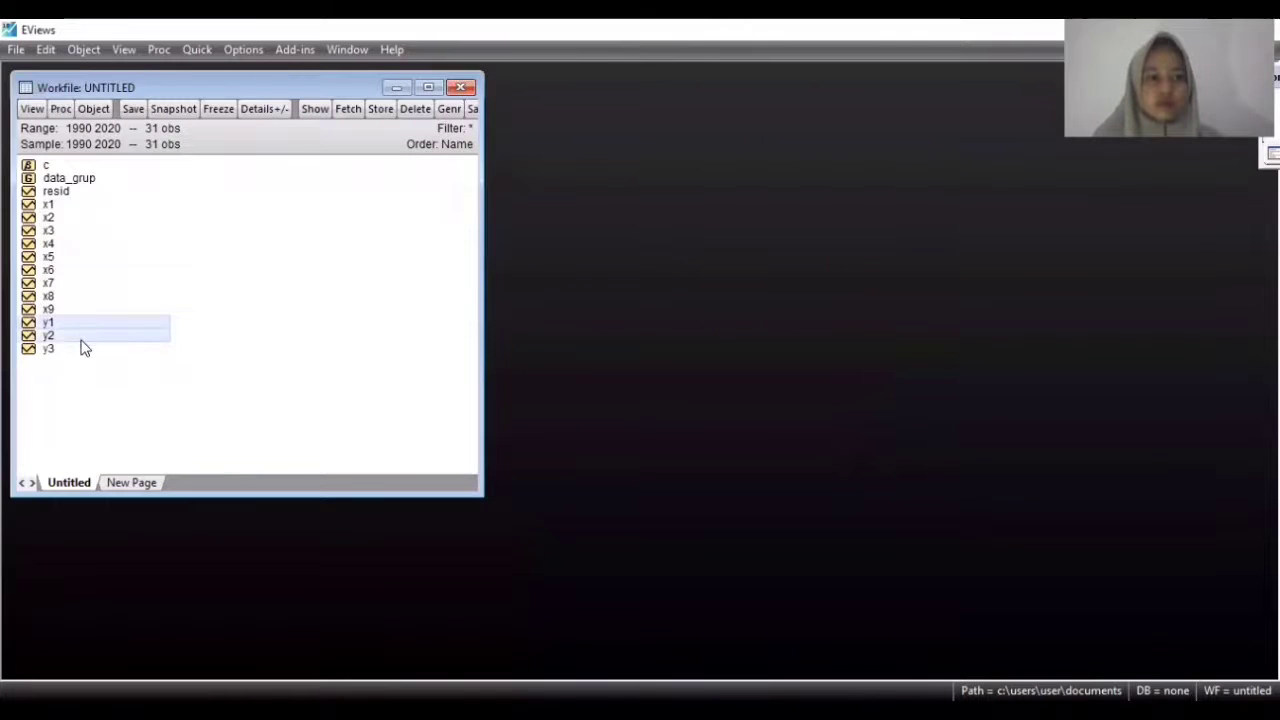
left_click(82, 338, "ctrl")
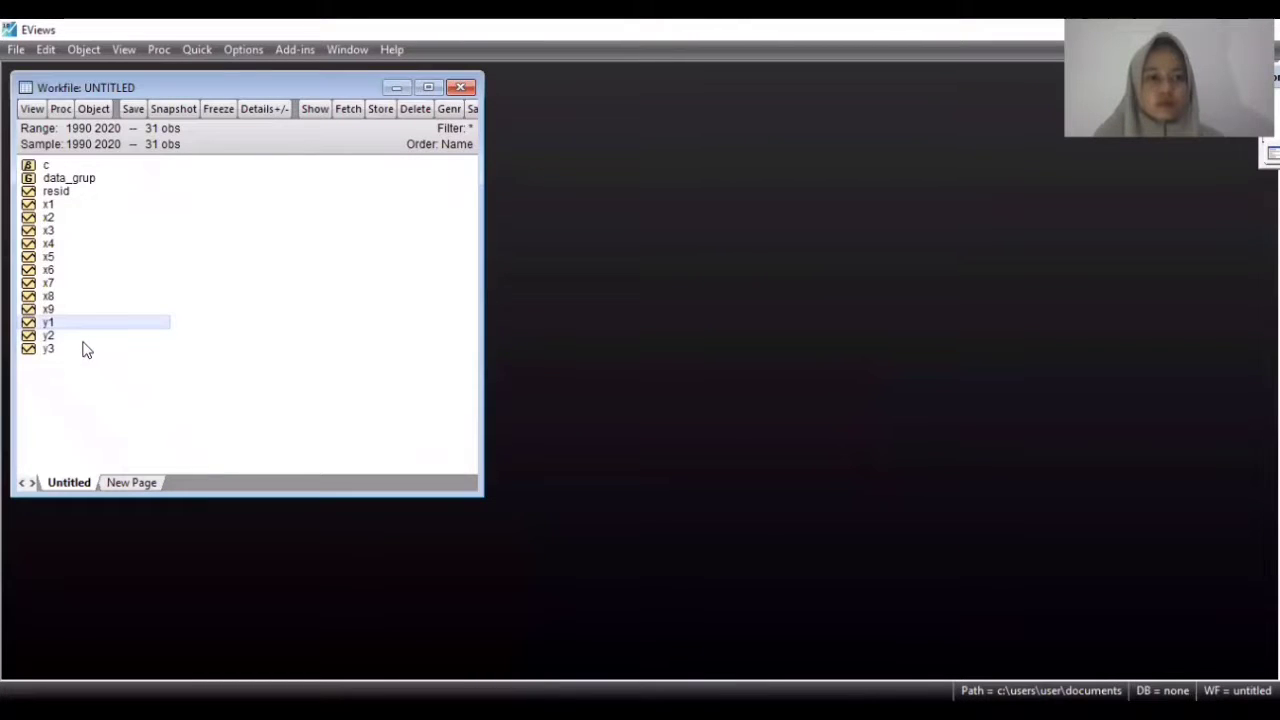
left_click(83, 339, "ctrl")
left_click(84, 350, "ctrl")
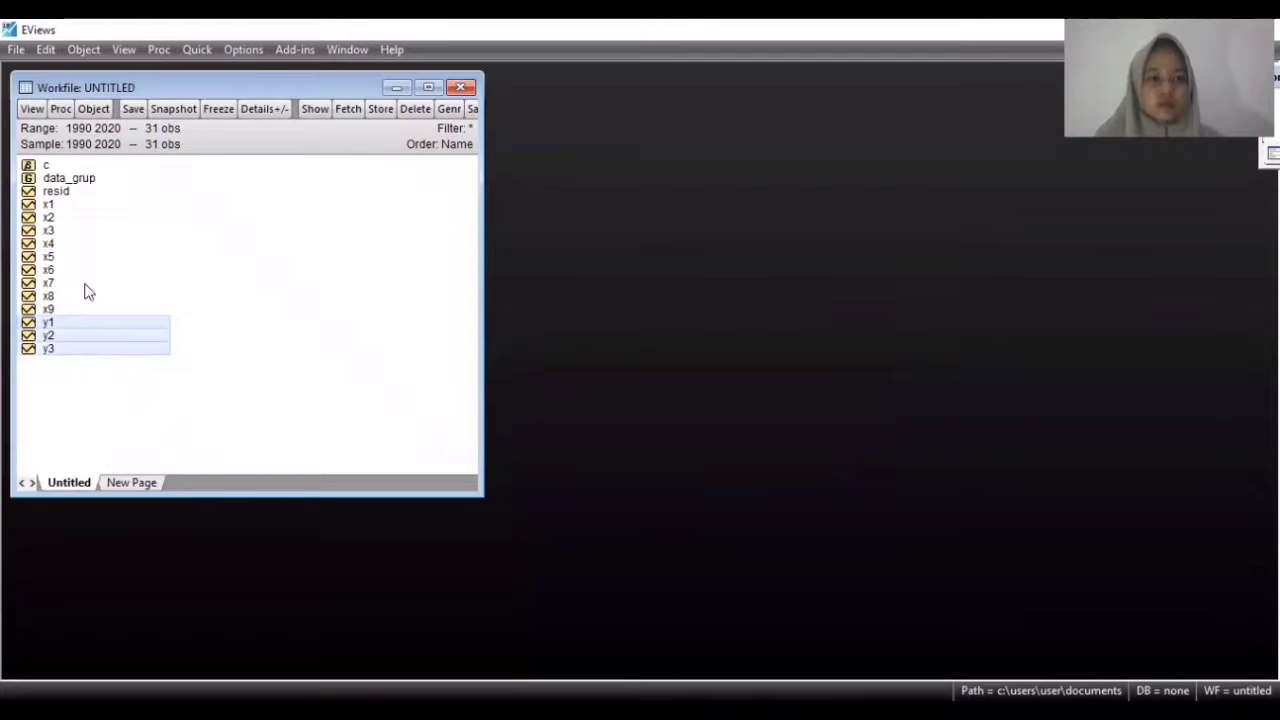
left_click(72, 206, "ctrl")
left_click(78, 222, "ctrl")
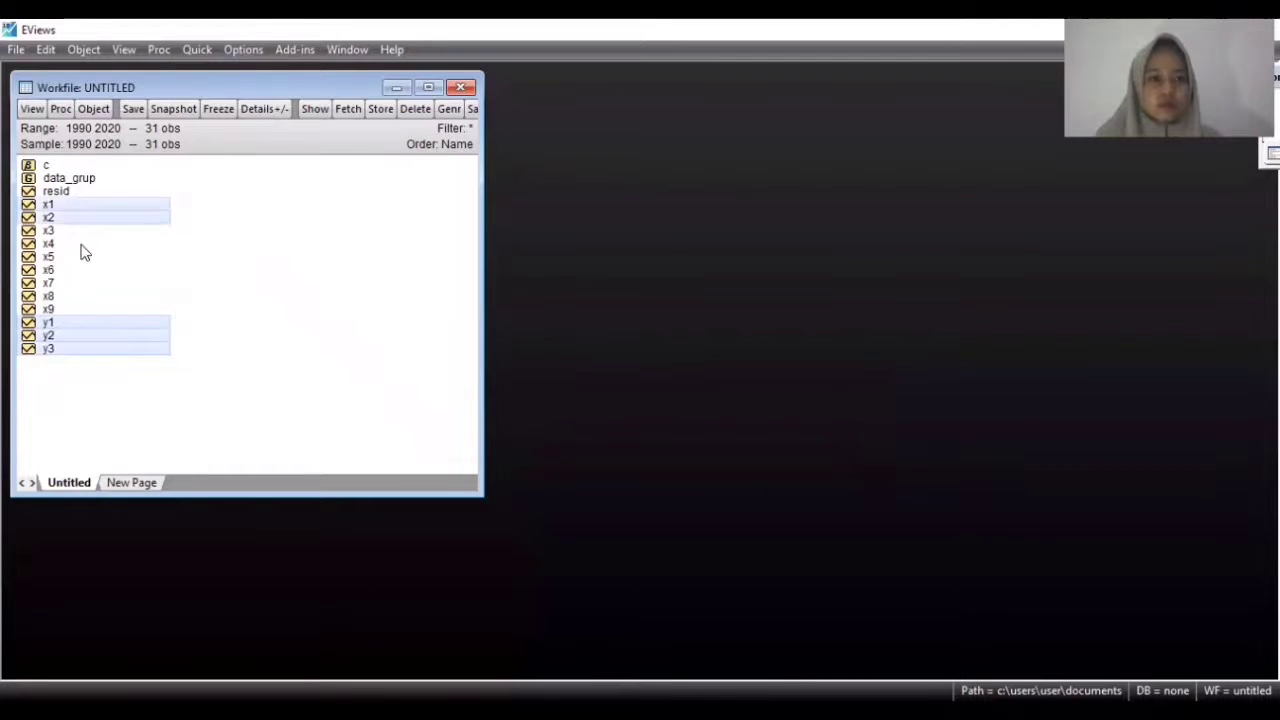
left_click(84, 246, "ctrl")
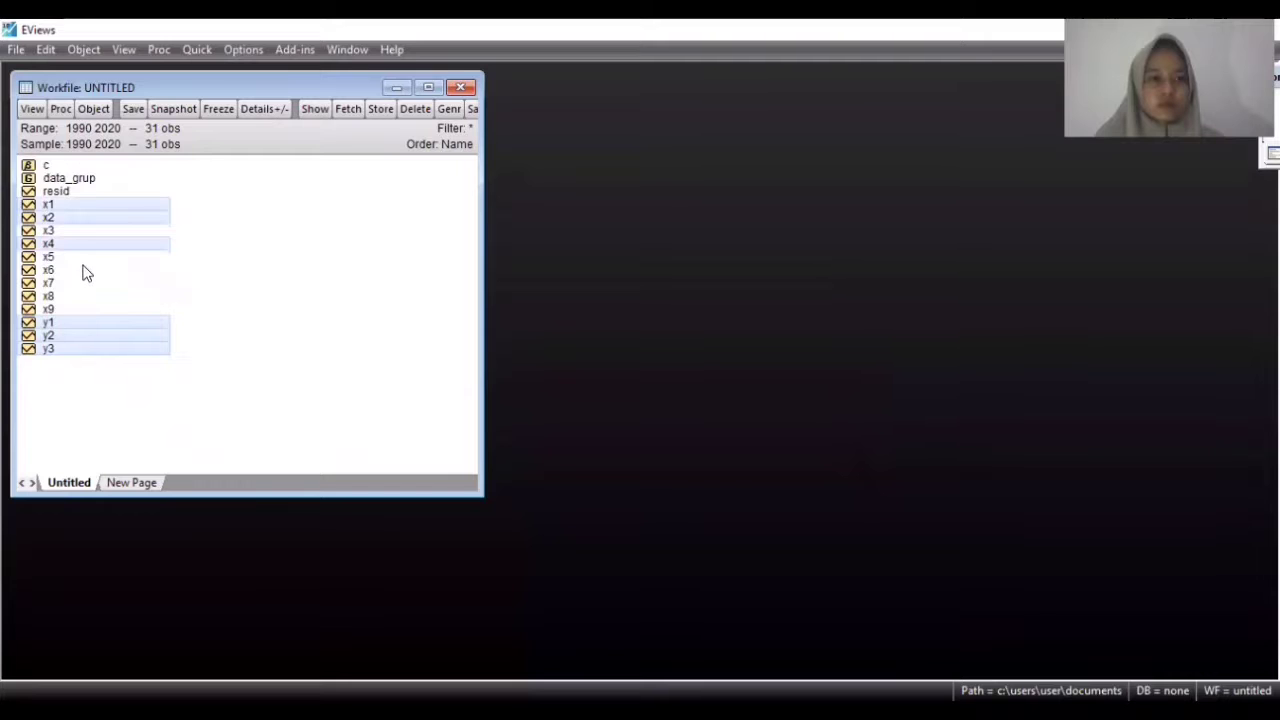
left_click(84, 262, "ctrl")
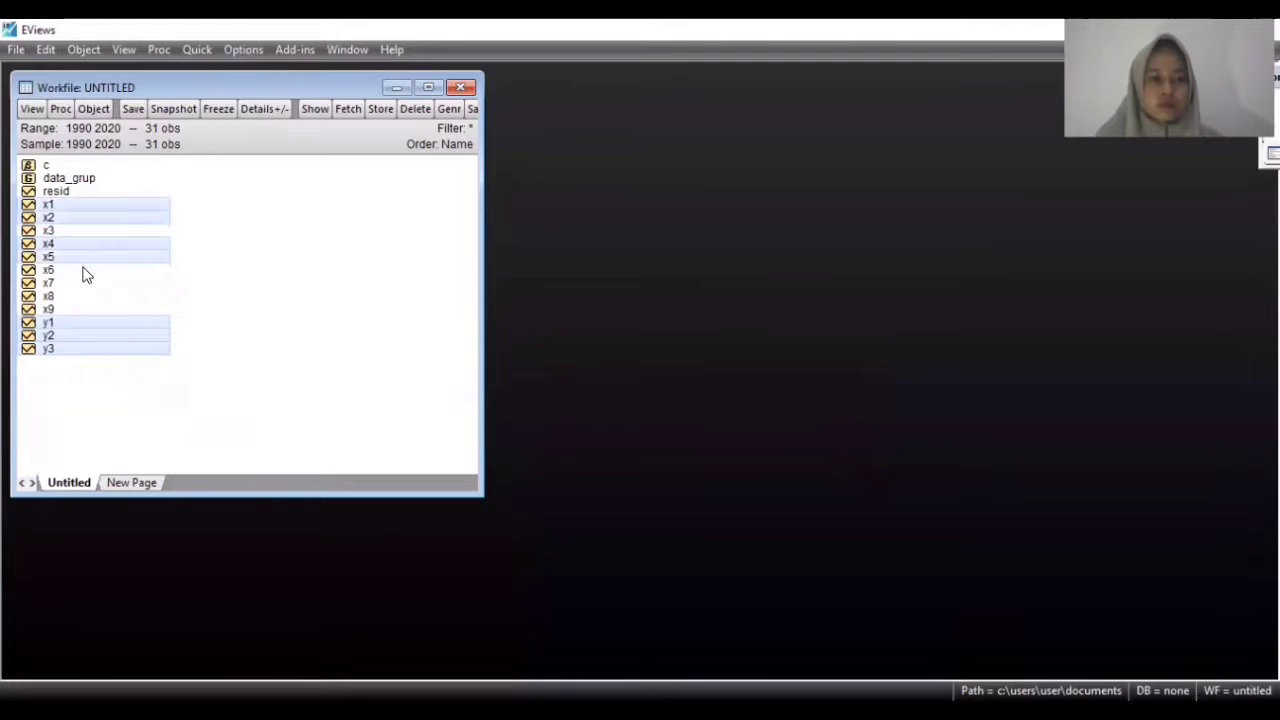
left_click(86, 270, "ctrl")
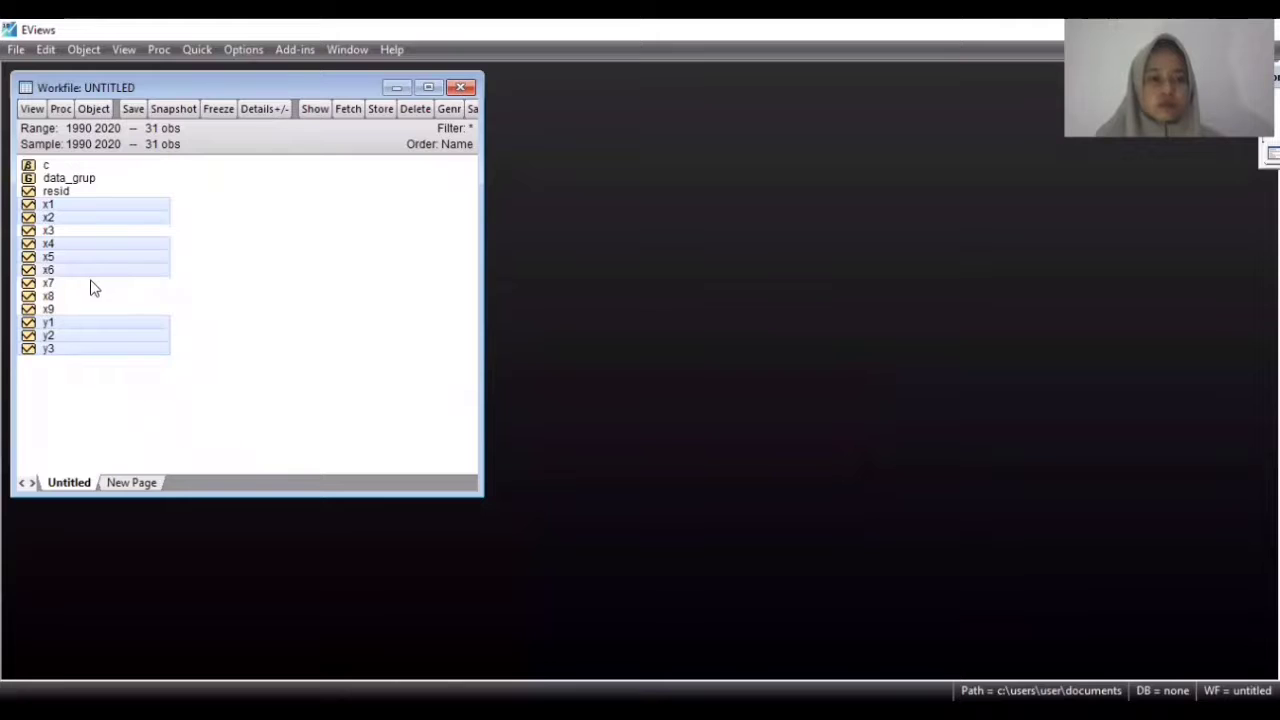
right_click(138, 213)
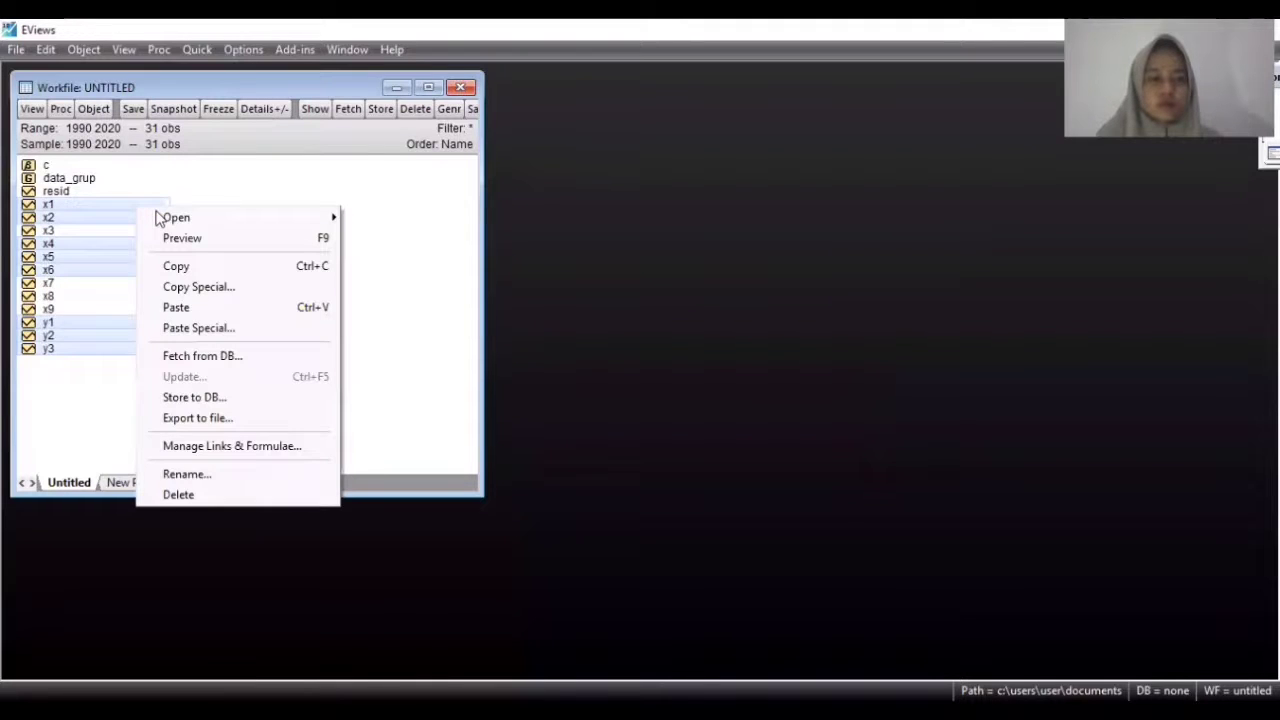
mouse_move(160, 217)
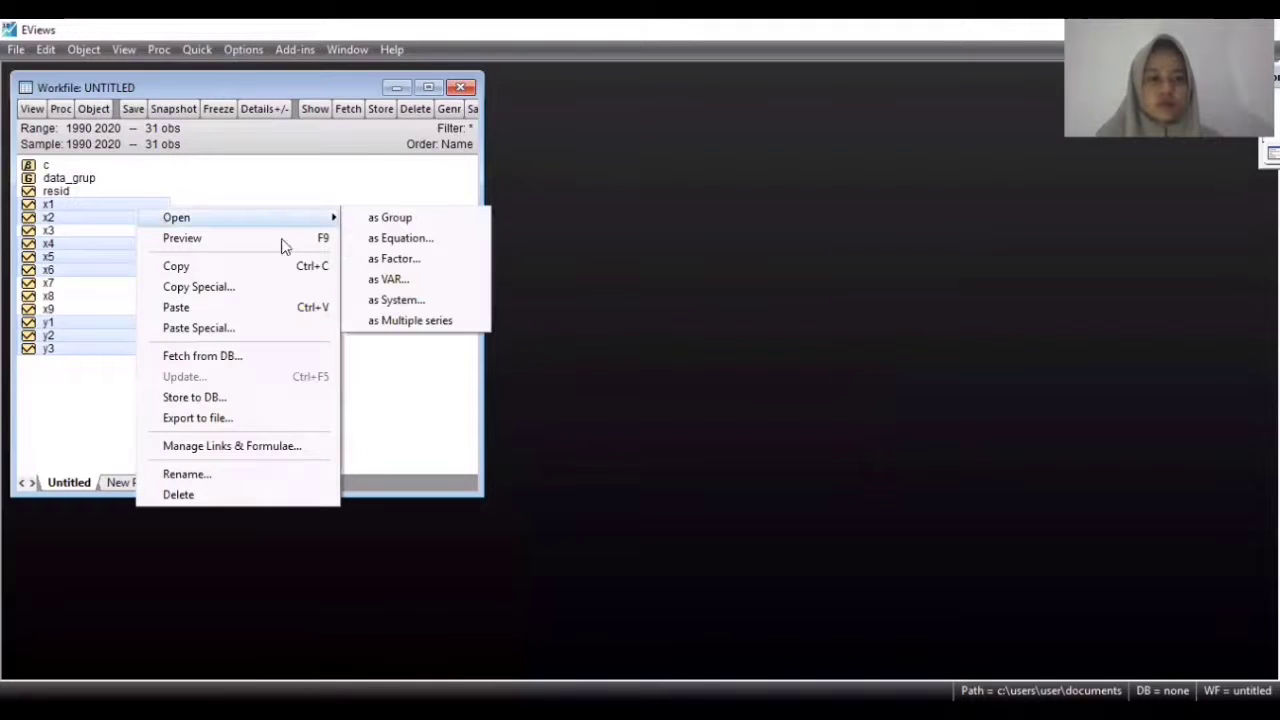
left_click(372, 243)
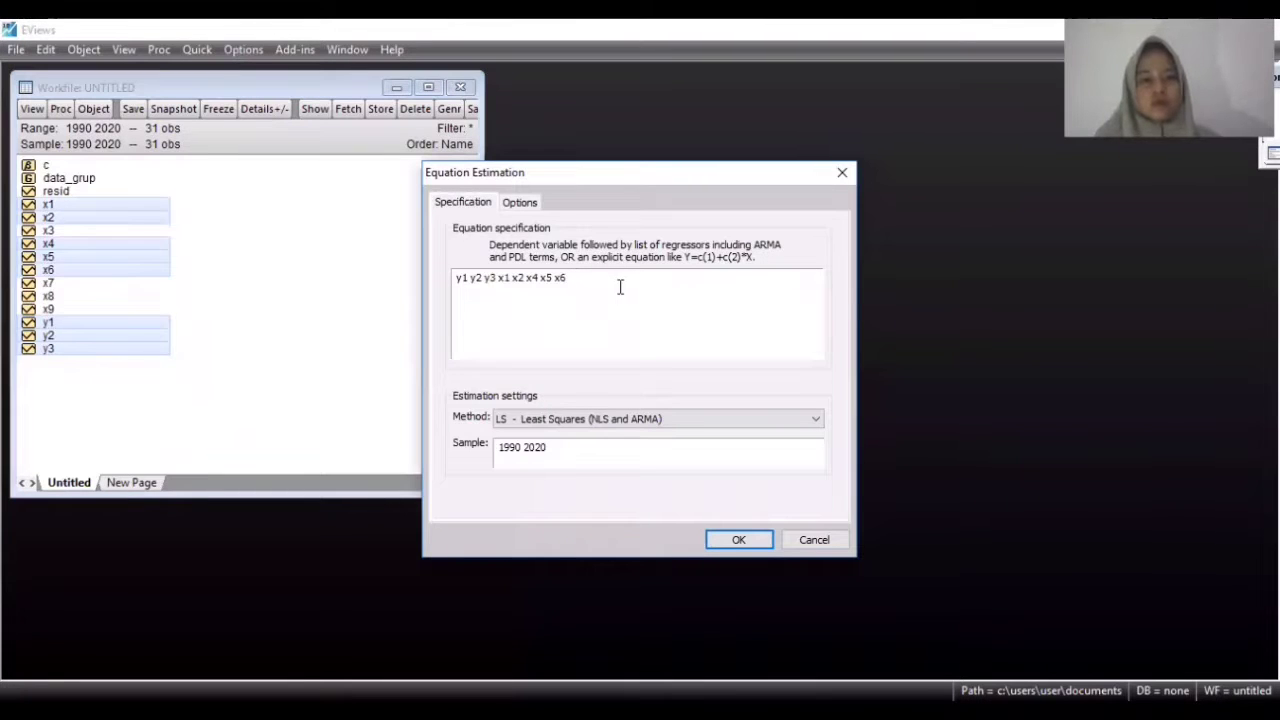
Step: Add the constant c after y1 and take the log of y3, making the specification y1 c y2 log(y3) x1 x2 x4 x5 x6
left_click(472, 279)
type("c")
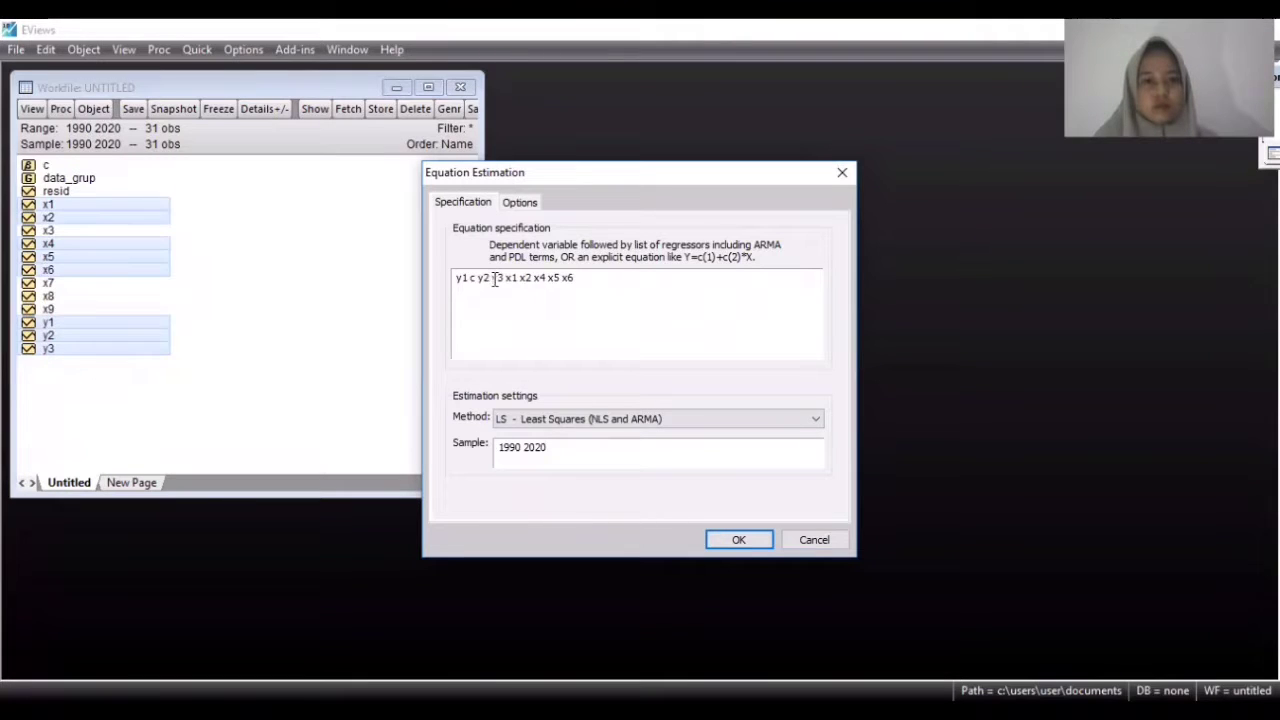
left_click(491, 278)
type("log")
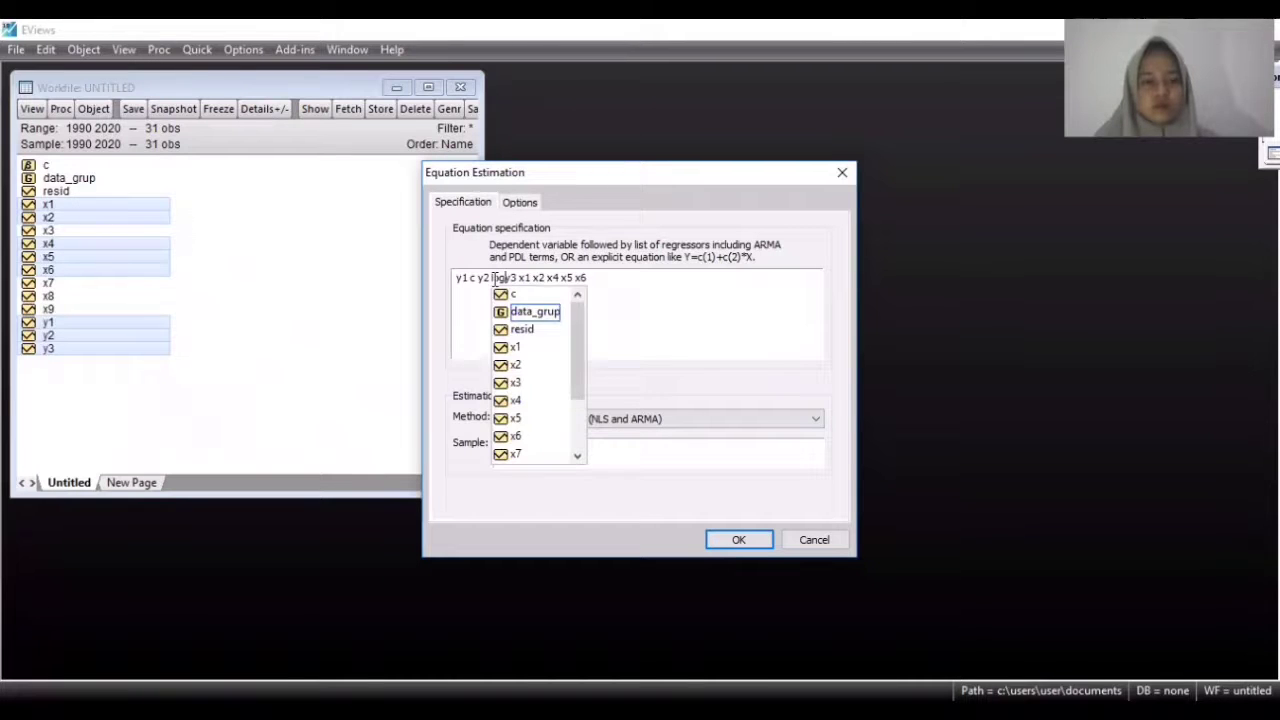
type("(")
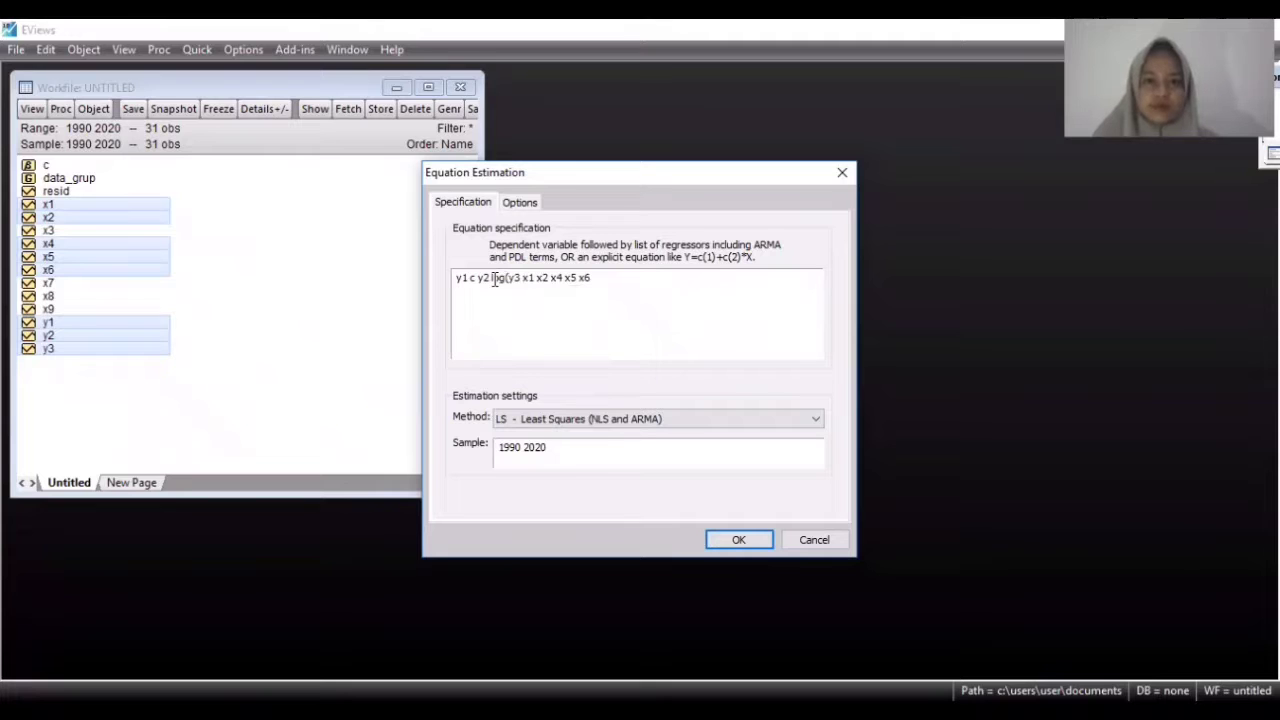
key("Right")
key("Right")
type(")")
Step: Estimate the equation by TSLS - Two-Stage Least Squares with the instruments x1 x2 x3 x4 x5 x6 x7 x8 x9
left_click(815, 418)
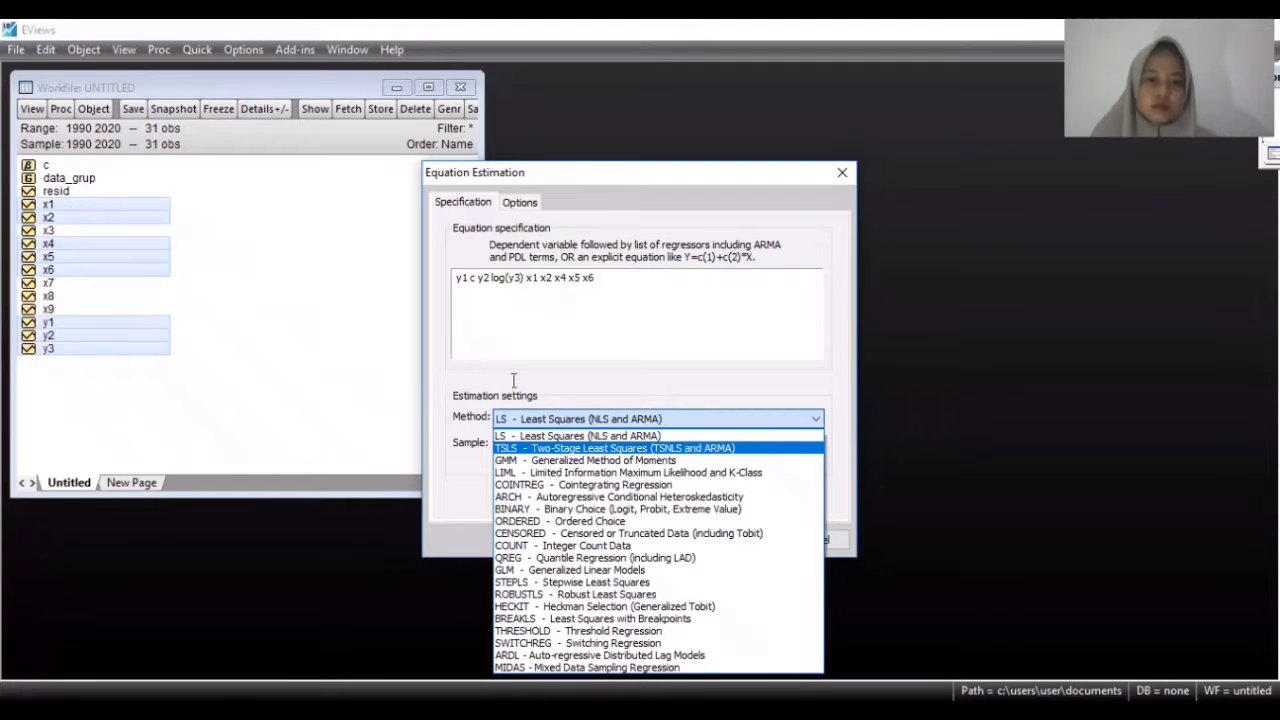
key("Return")
left_click(470, 358)
type("x1 x2 x3 x4")
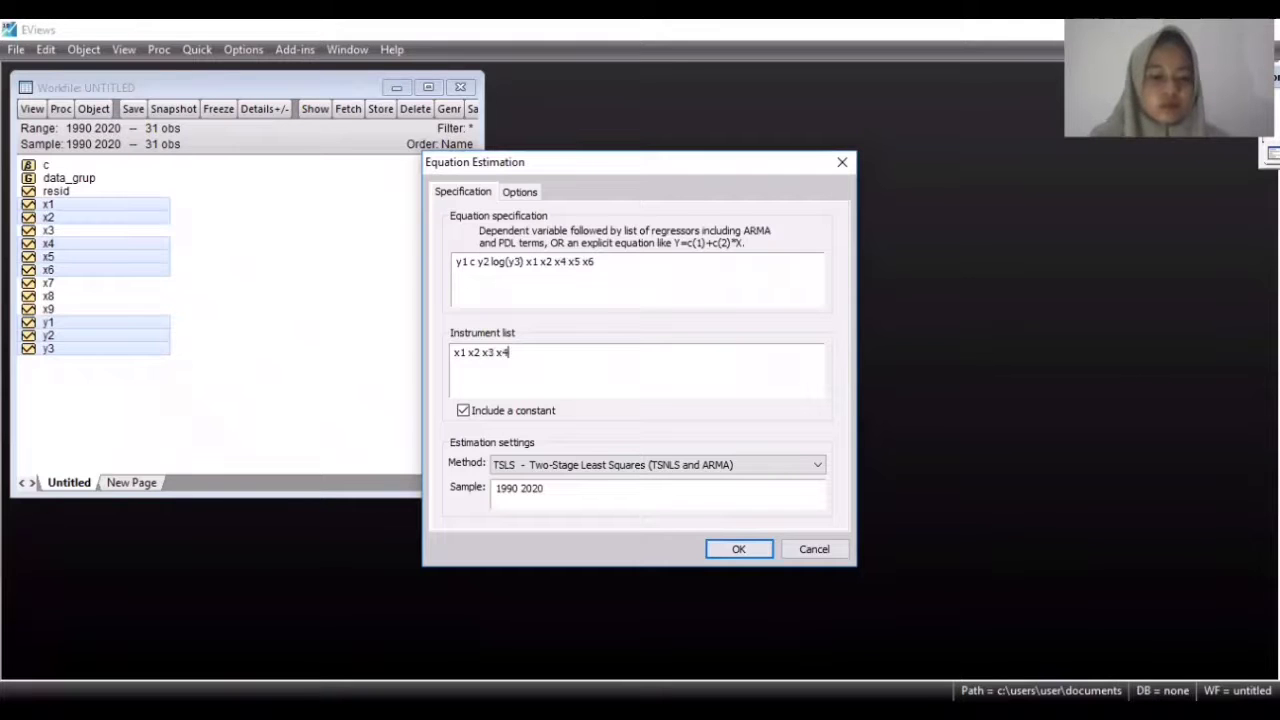
type(" x5 x6 x7")
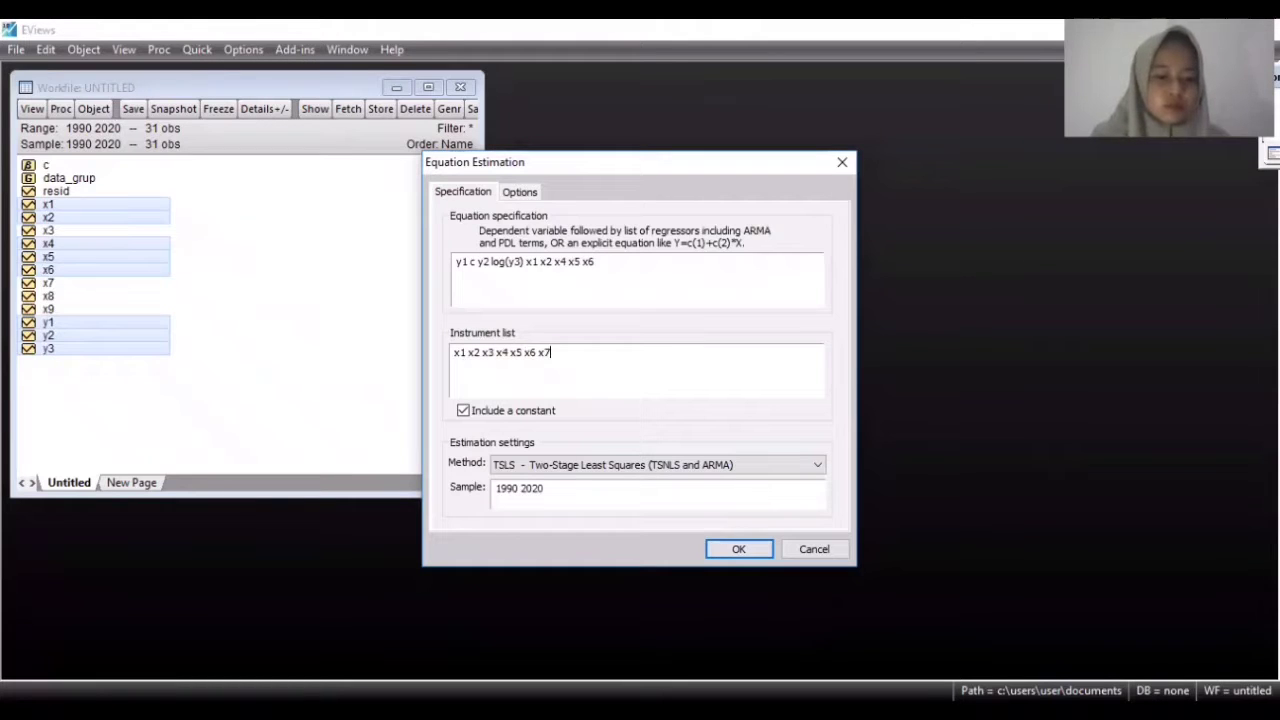
type(" x8 x9")
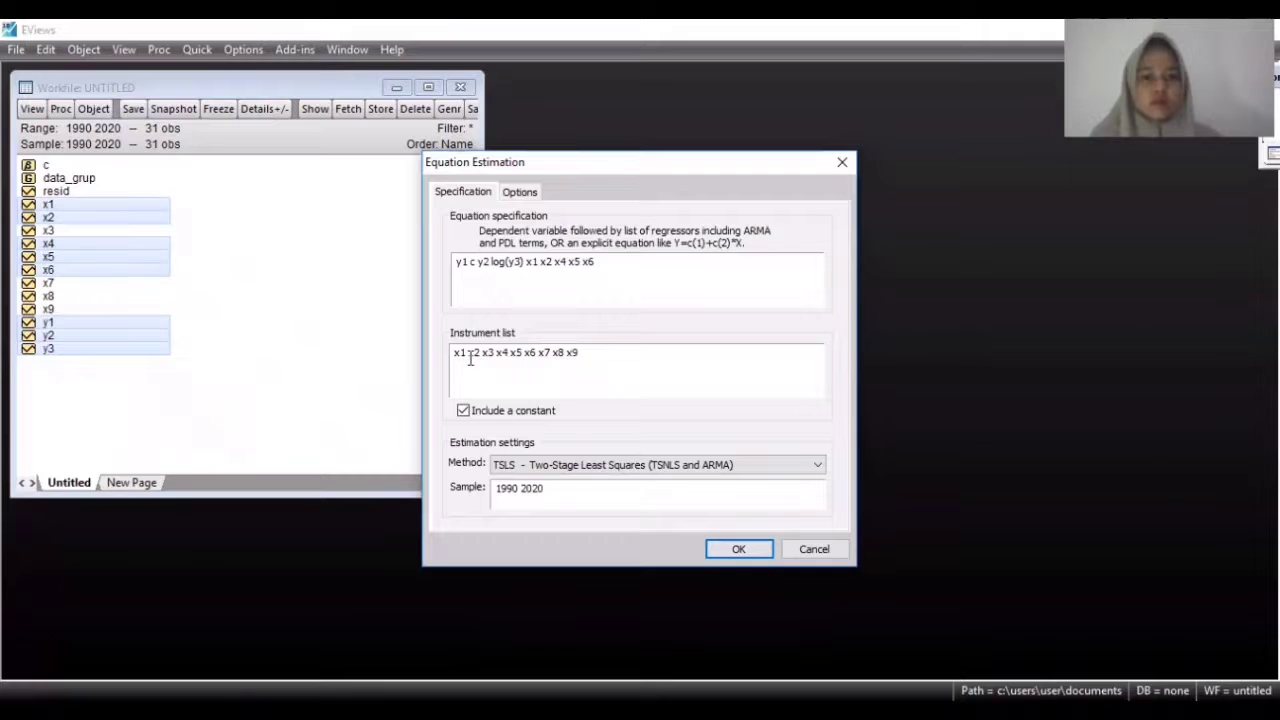
left_click(727, 545)
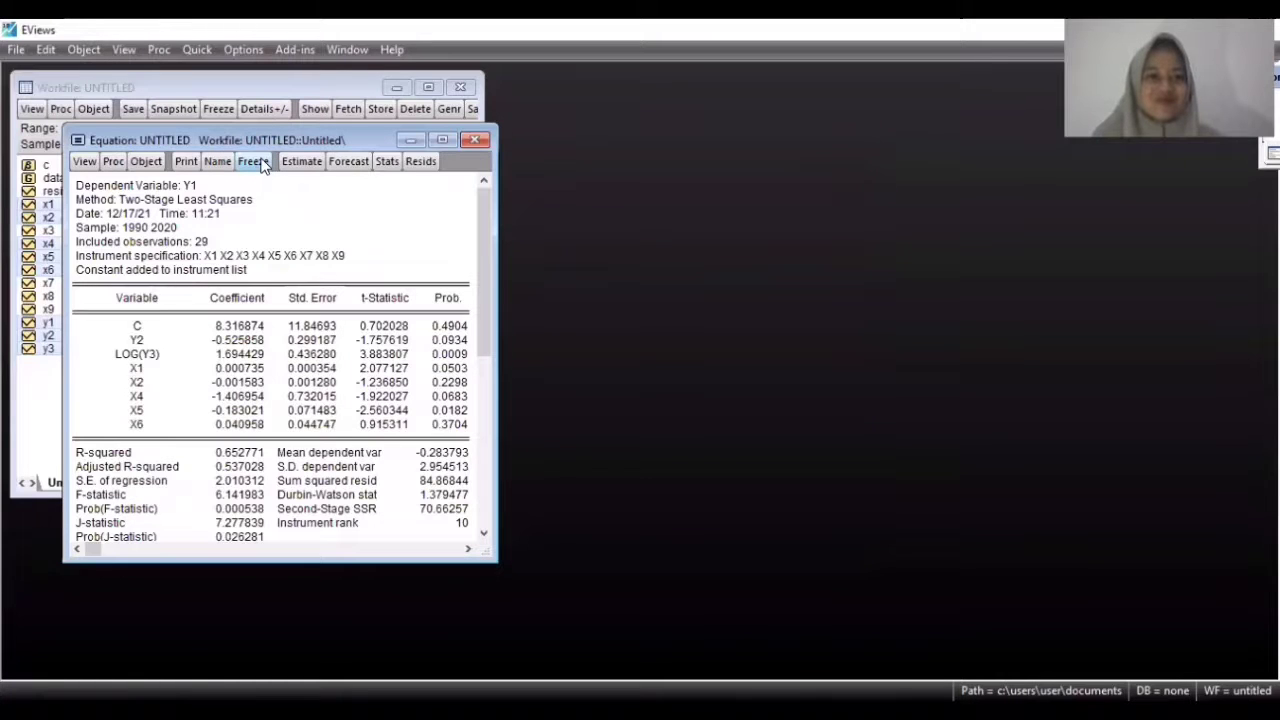
Step: Freeze the y1 estimation output as a table named persamaan_y1, and close the table
left_click(256, 162)
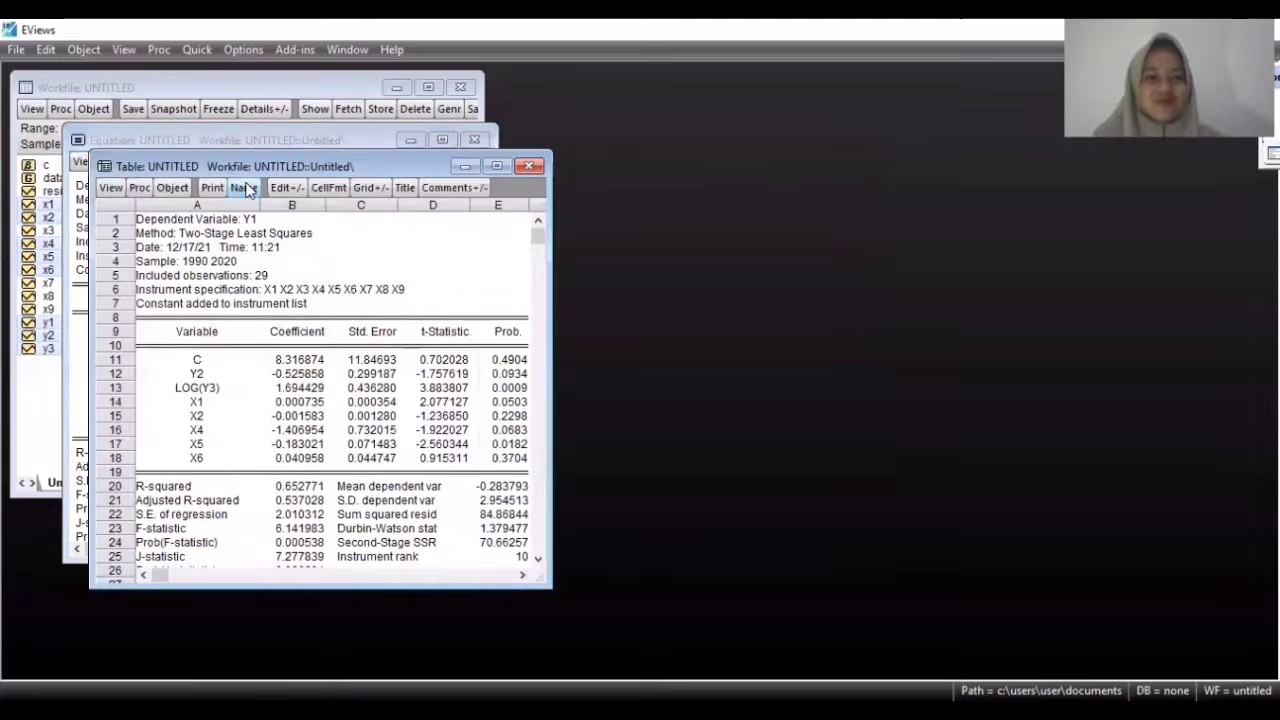
left_click(244, 188)
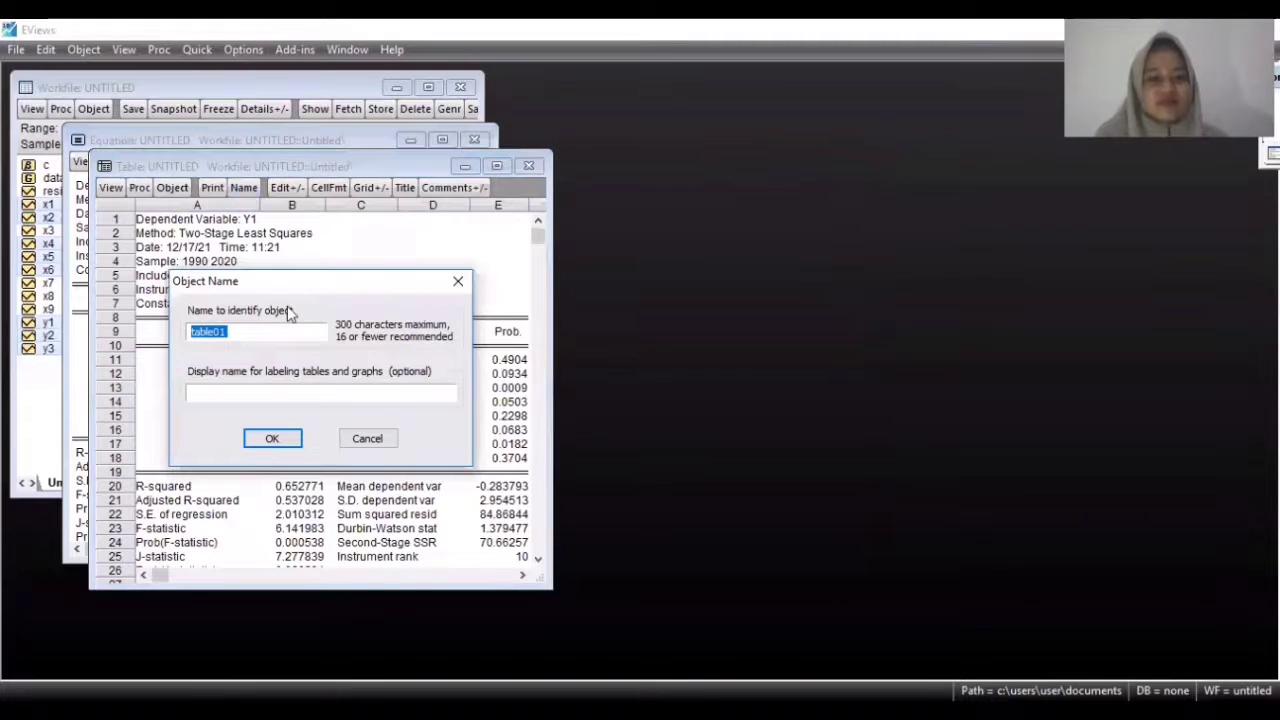
type("persamaan_y1")
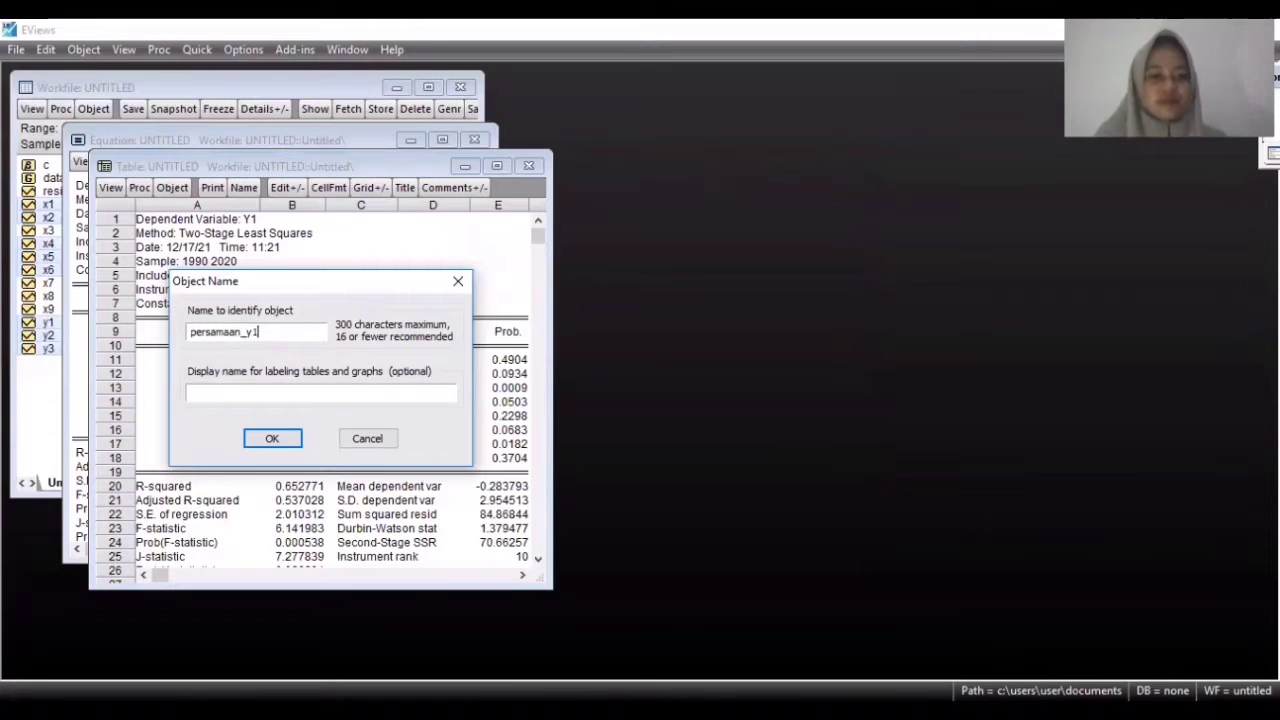
left_click(280, 443)
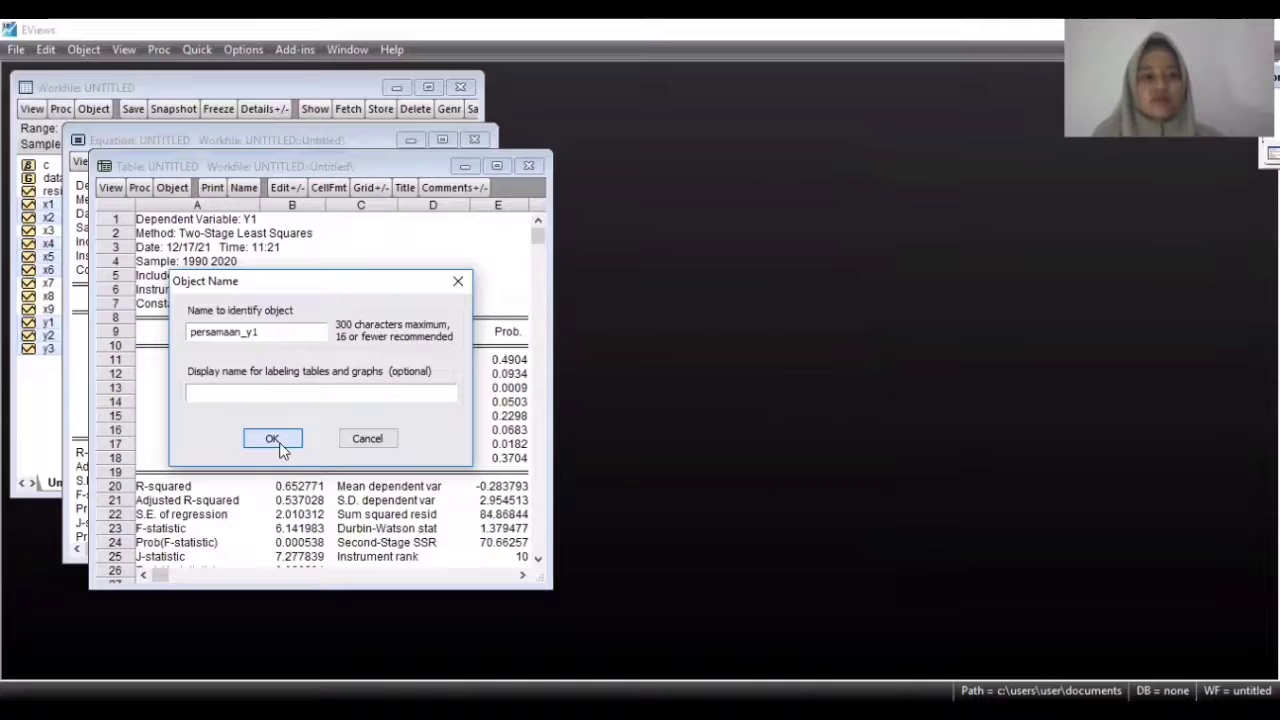
left_click(538, 167)
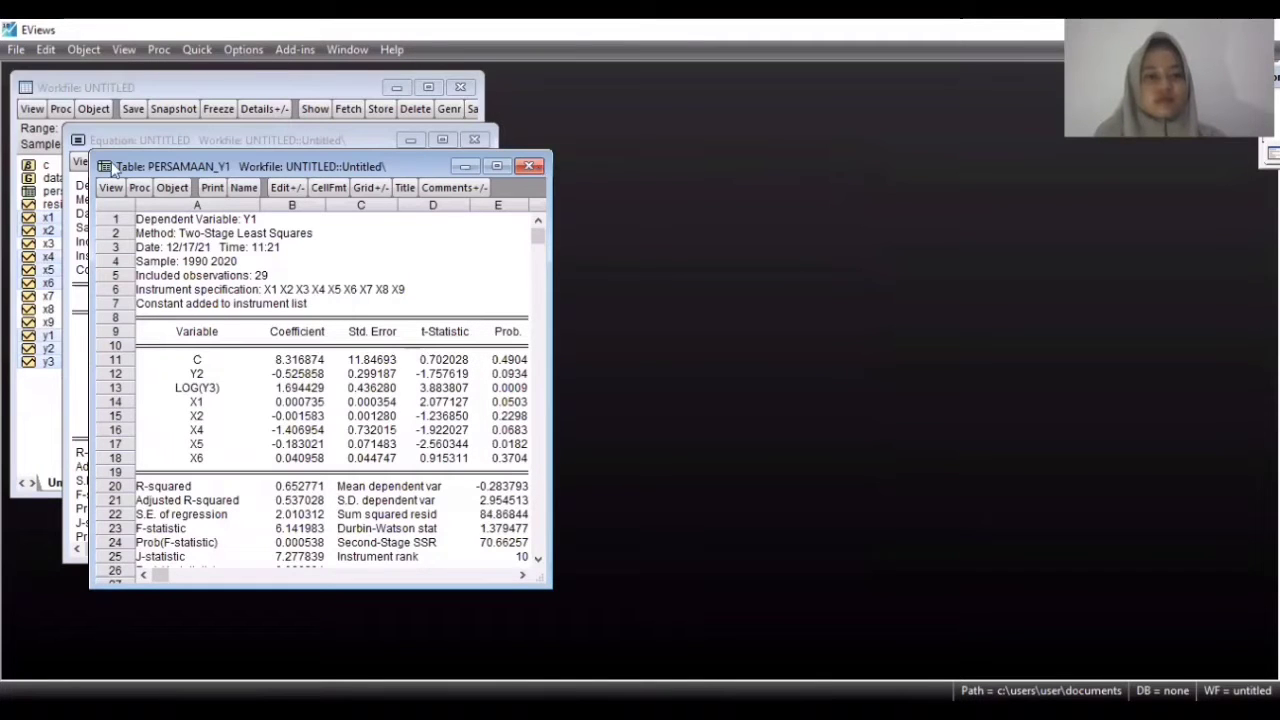
Step: Run the Histogram - Normality Test on the residuals of the y1 equation
left_click(82, 161)
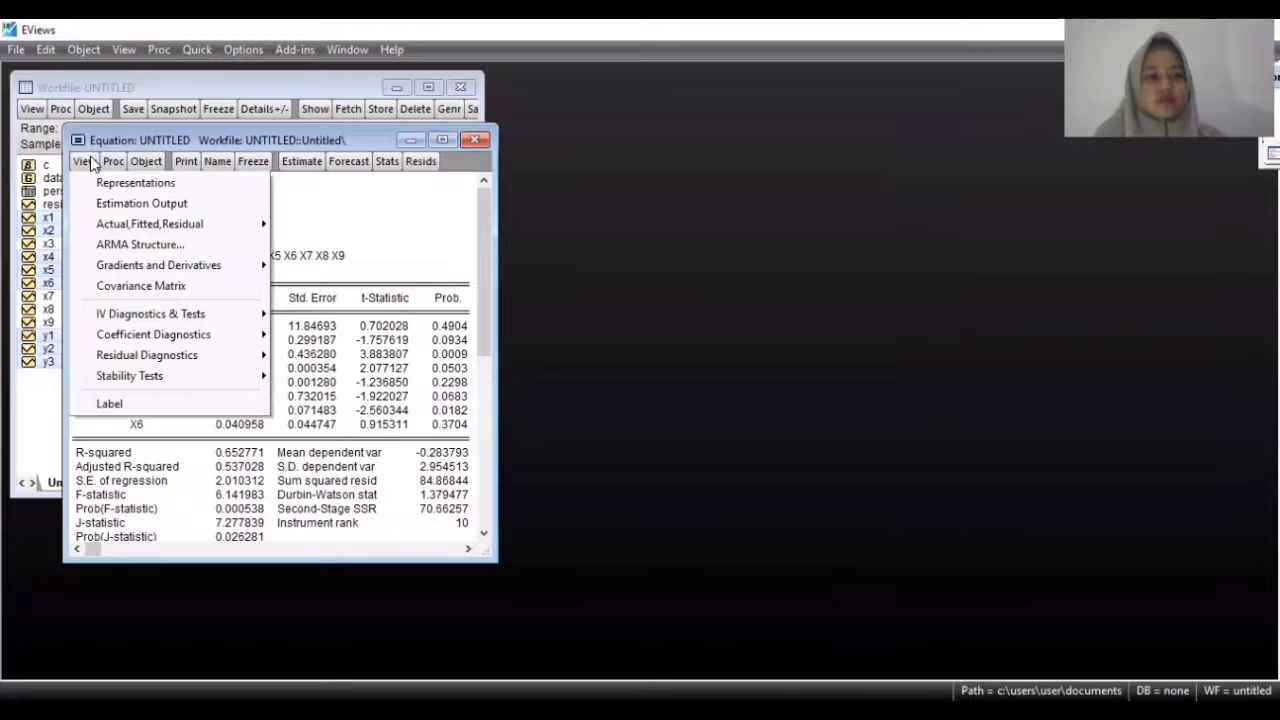
mouse_move(192, 362)
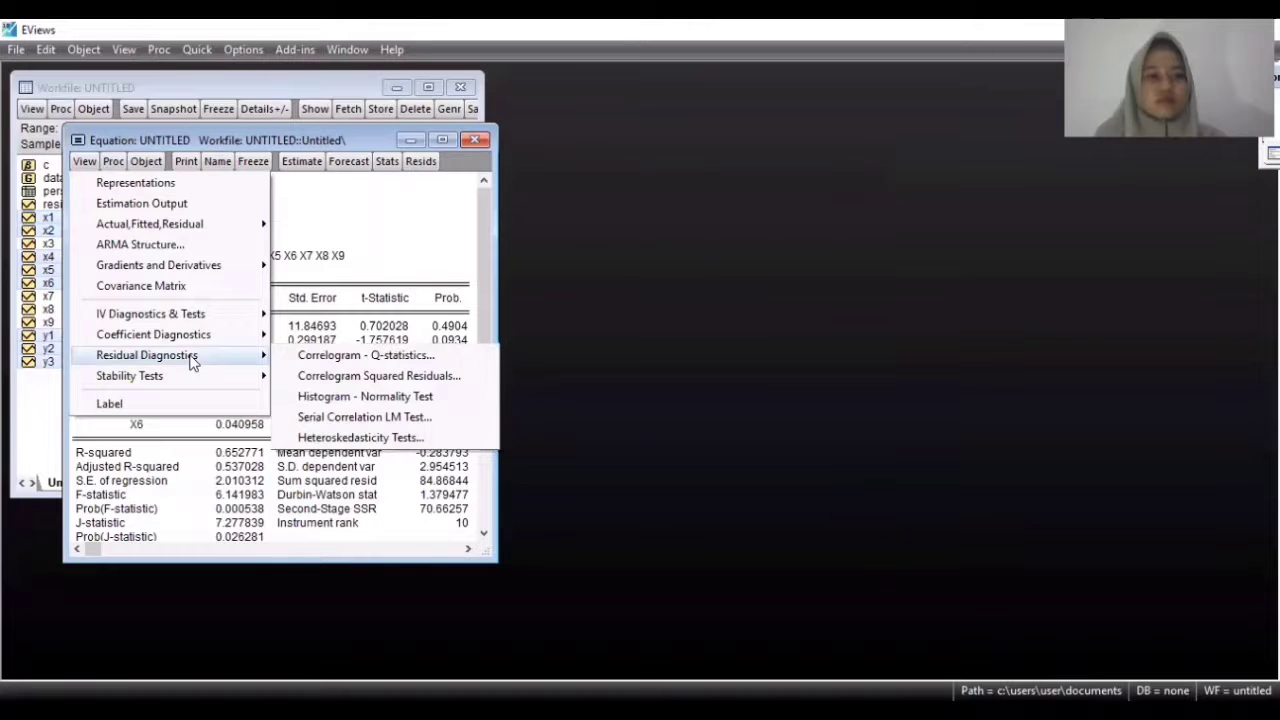
left_click(318, 398)
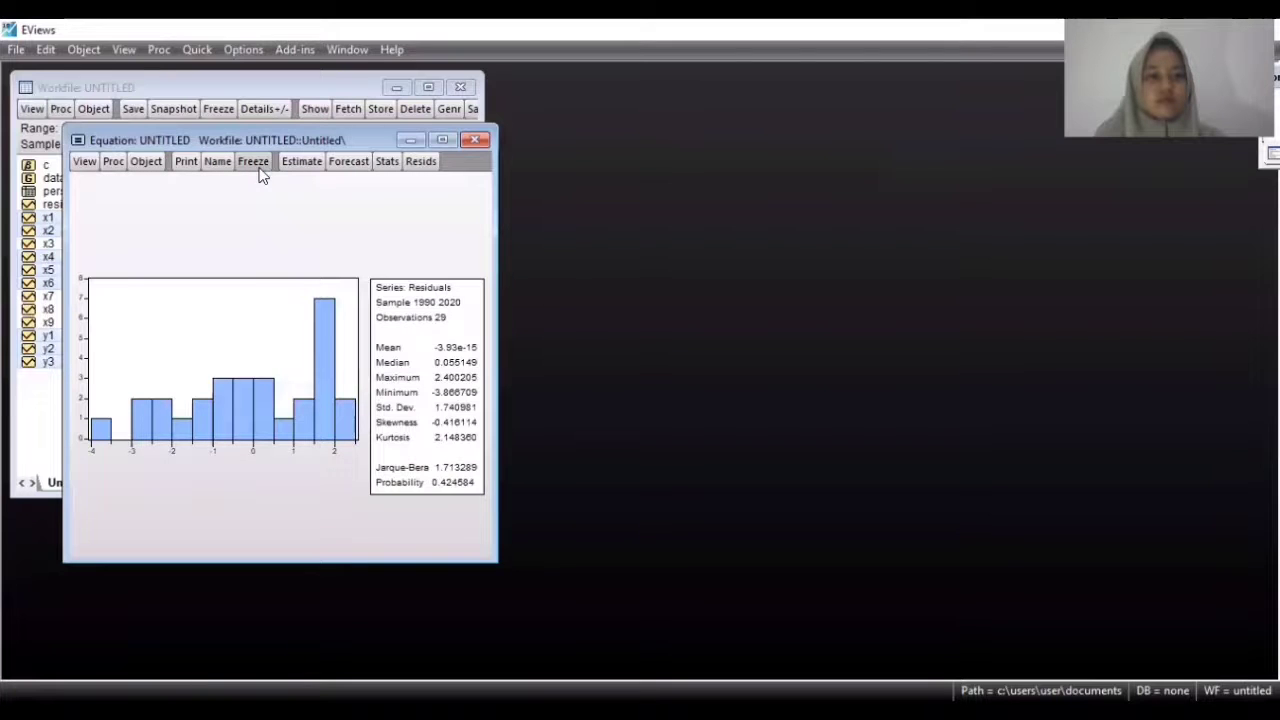
Step: Freeze the residual histogram as a graph named uji_normalitas_y1, and close the graph
left_click(253, 162)
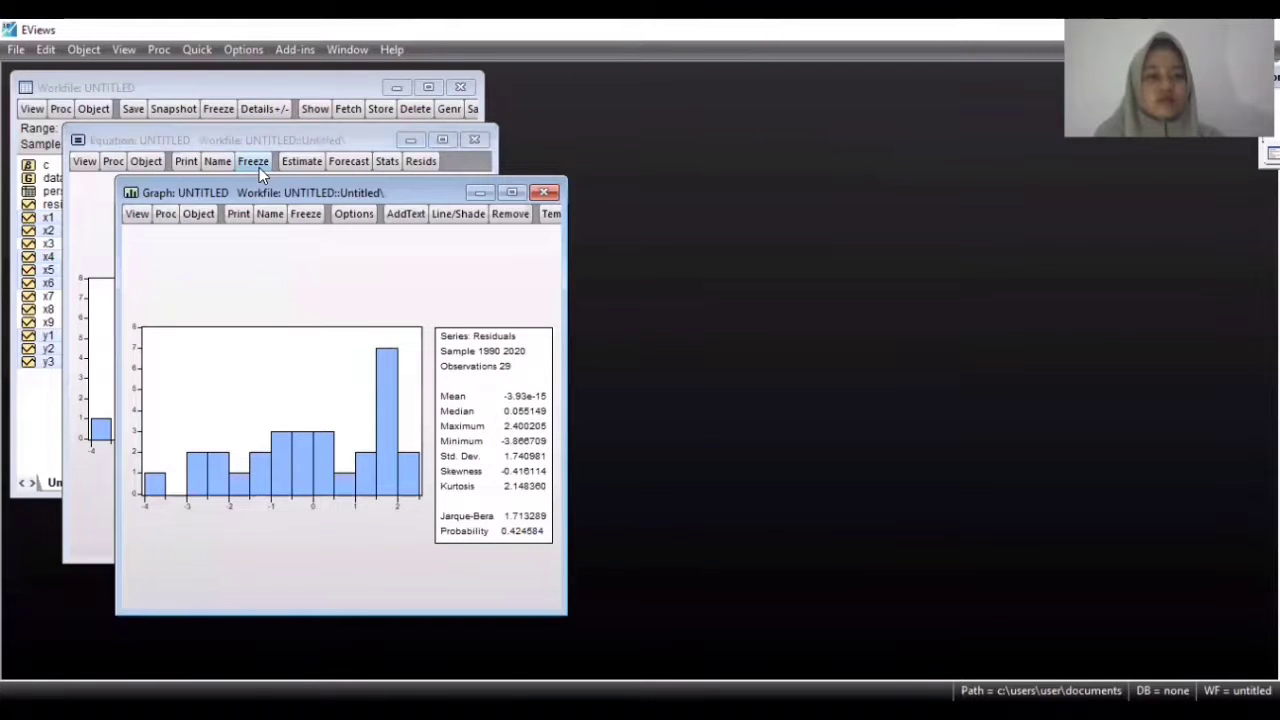
left_click(270, 217)
type("uji_normalitas")
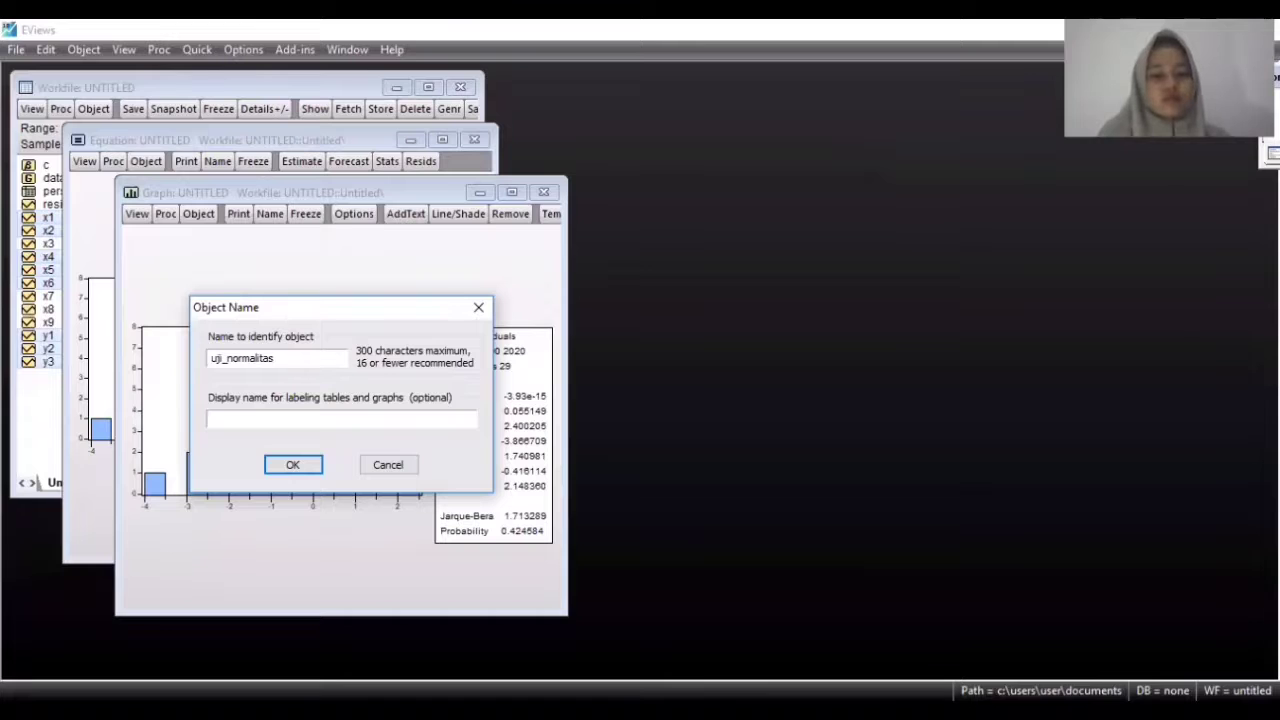
type("_y1")
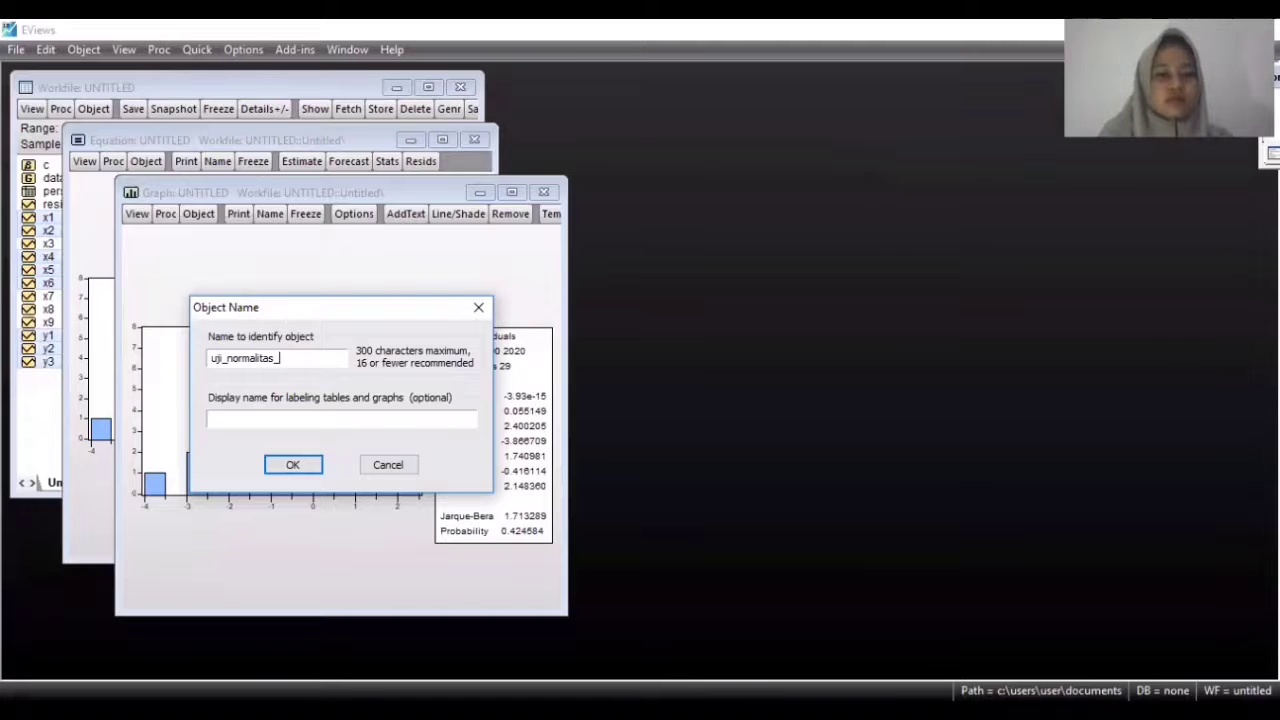
left_click(293, 465)
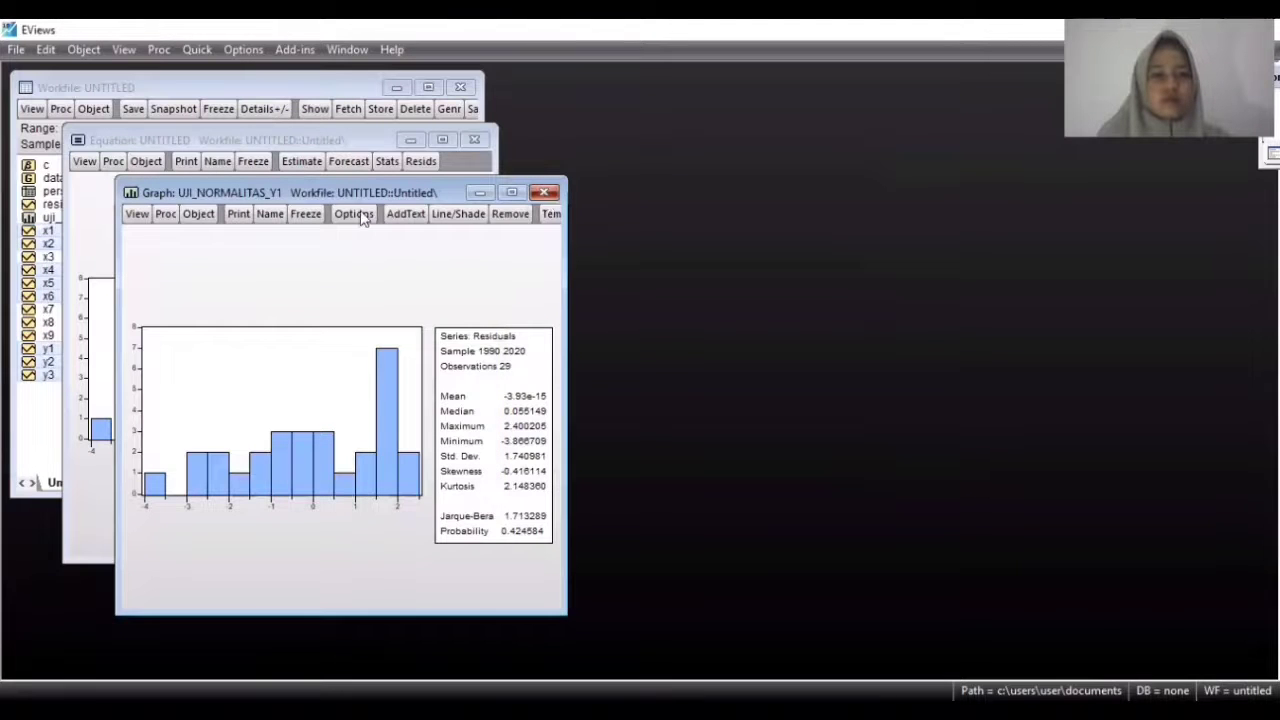
left_click(544, 193)
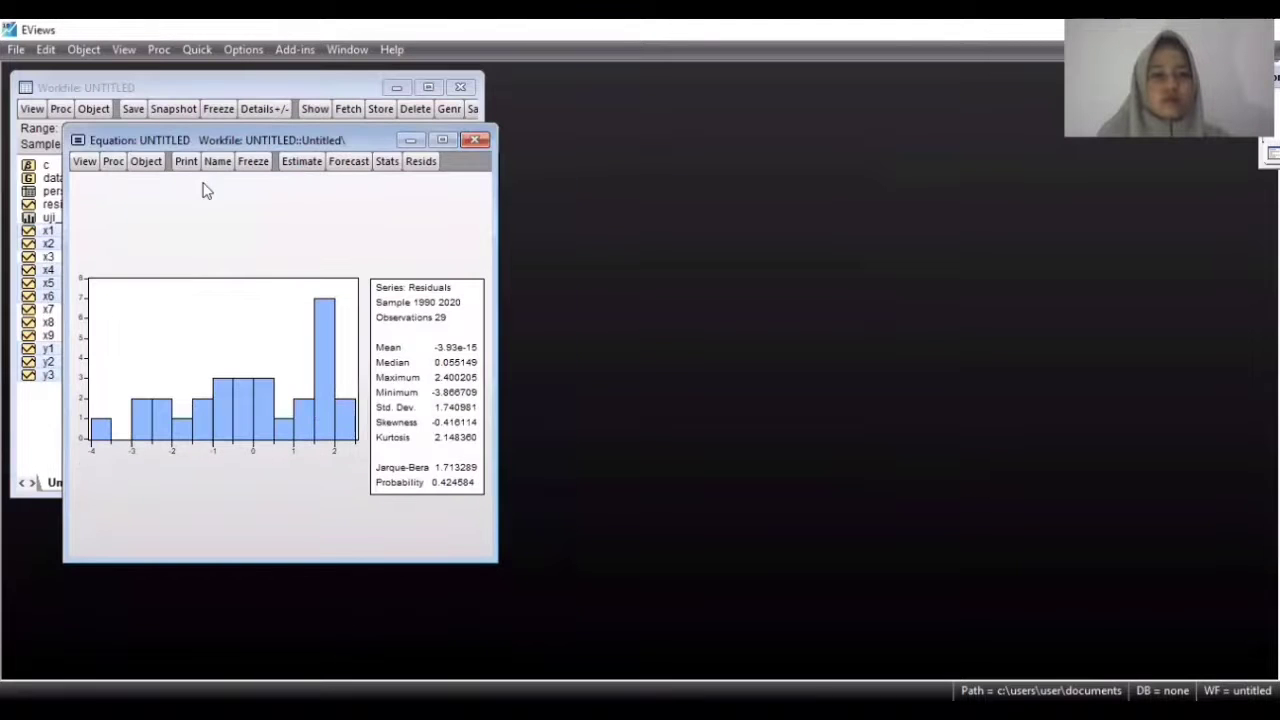
Step: Run the Serial Correlation LM Test on the y1 equation's residuals with 2 lags
left_click(84, 162)
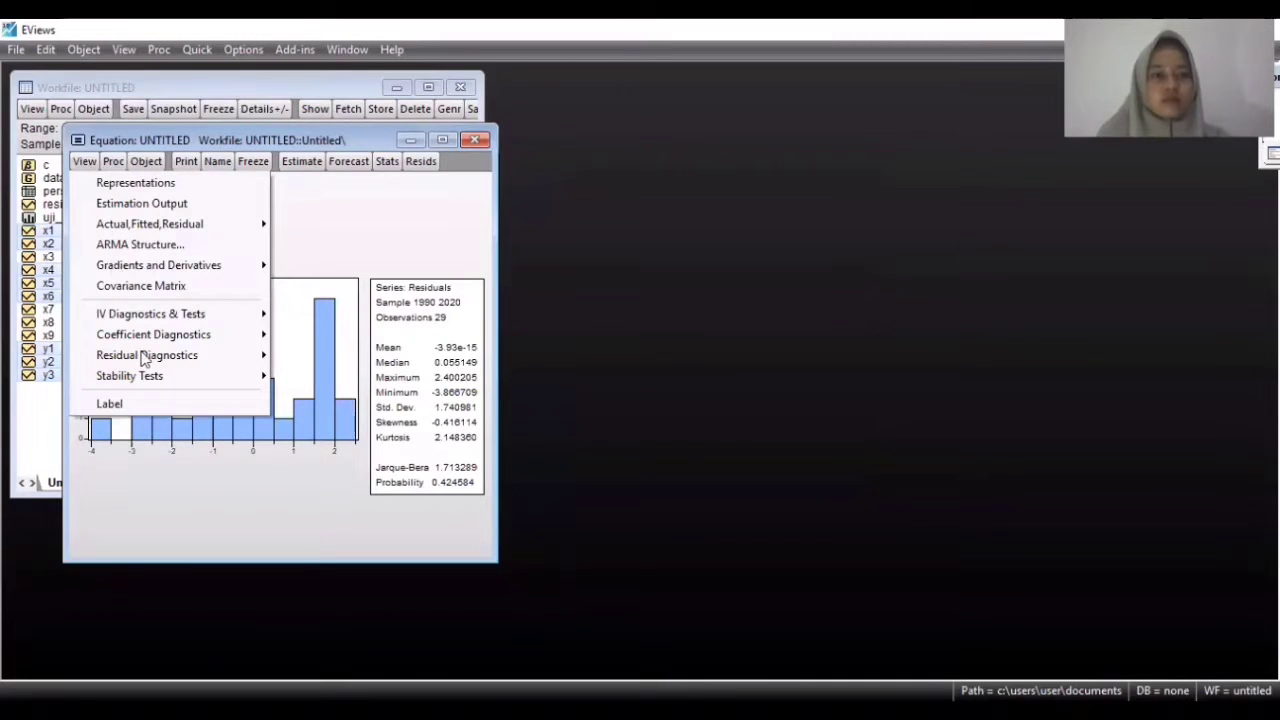
left_click(256, 362)
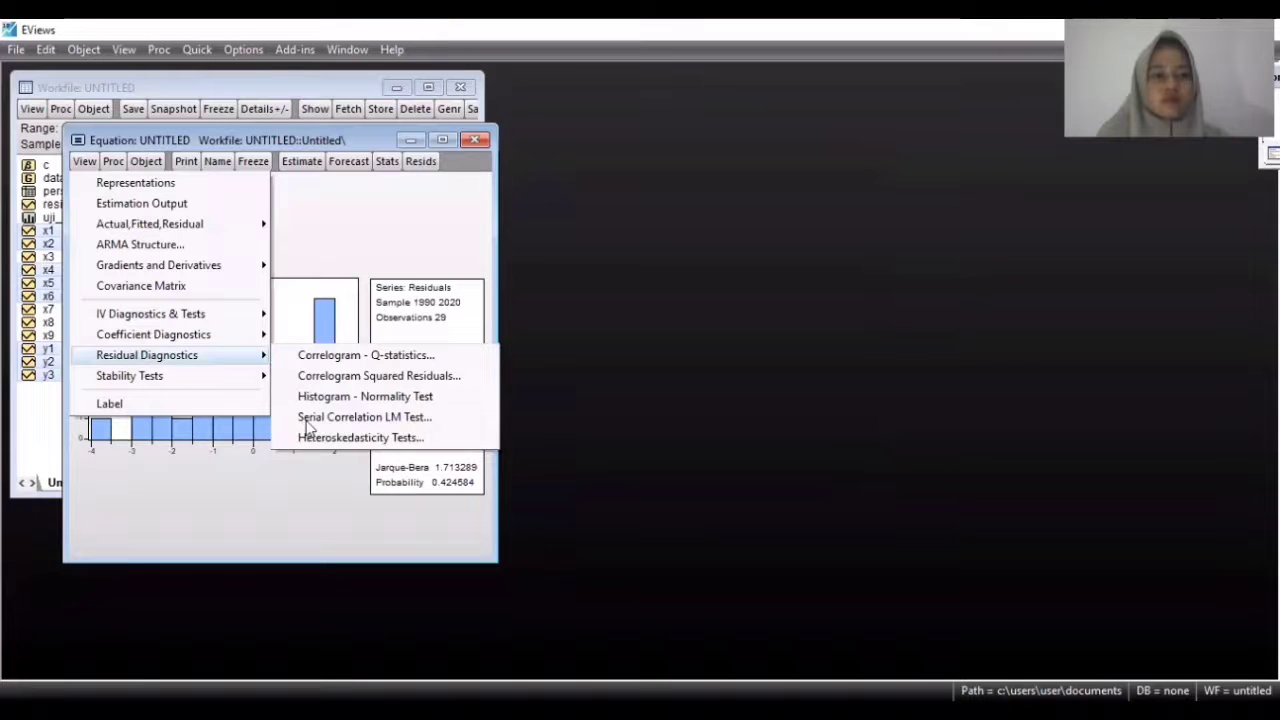
left_click(238, 383)
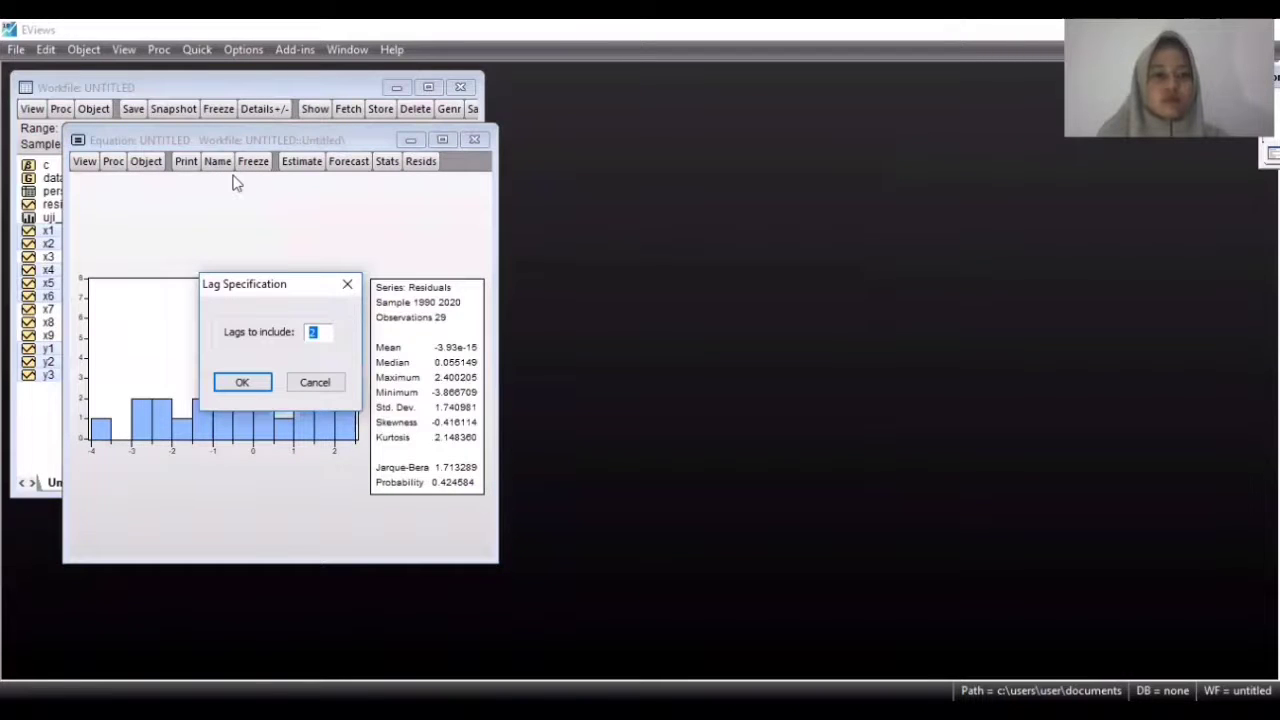
Step: Freeze the Breusch-Godfrey test output as a table named uji_autokorelasi_y1, and close the table
left_click(250, 162)
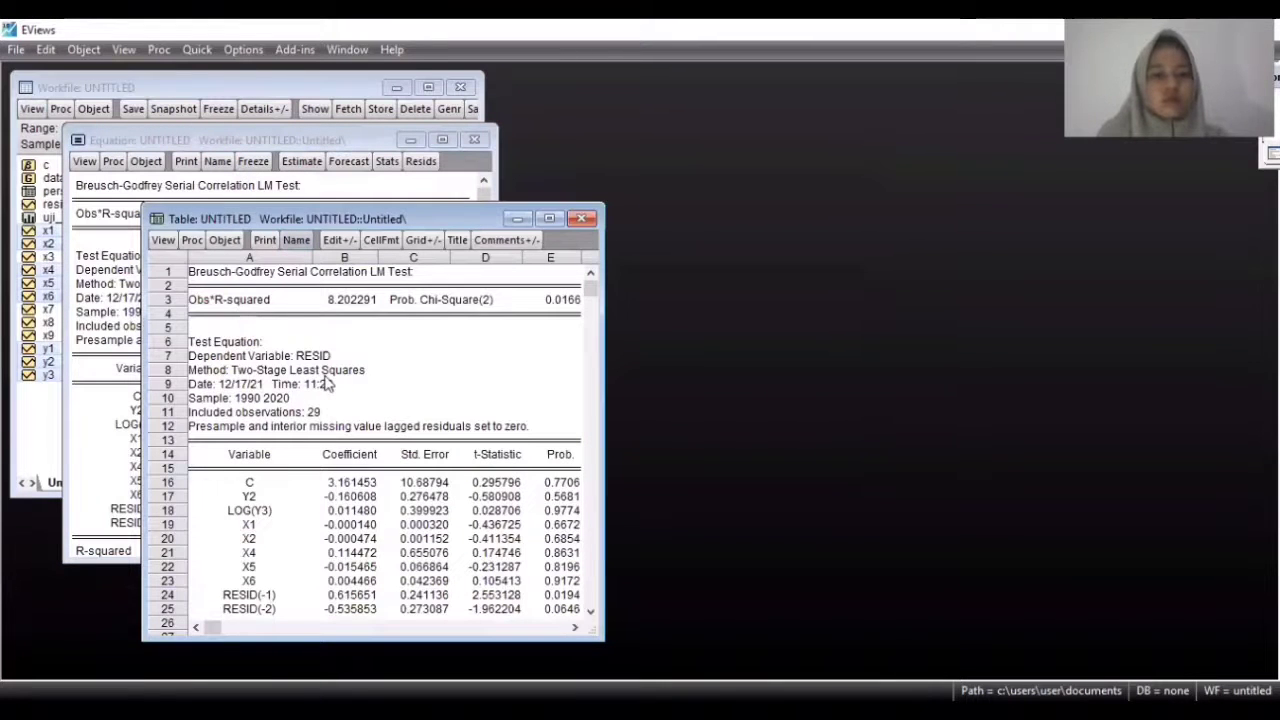
type("u")
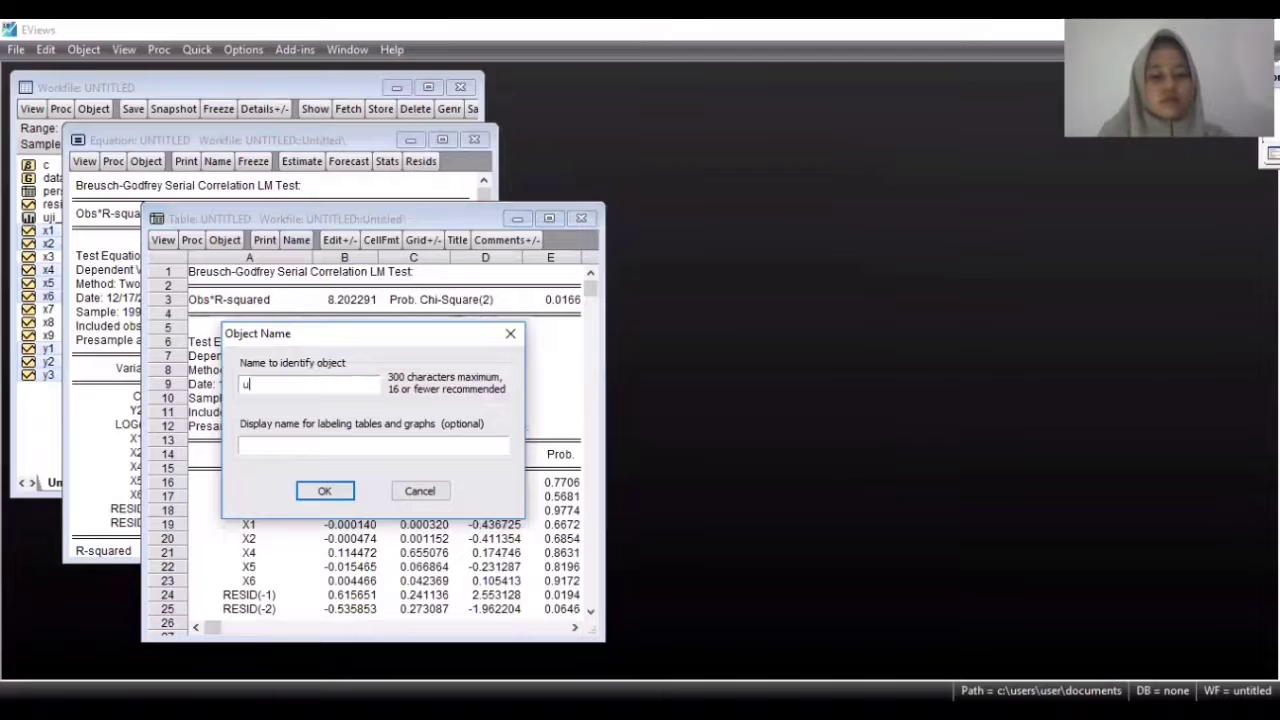
type("ji_a")
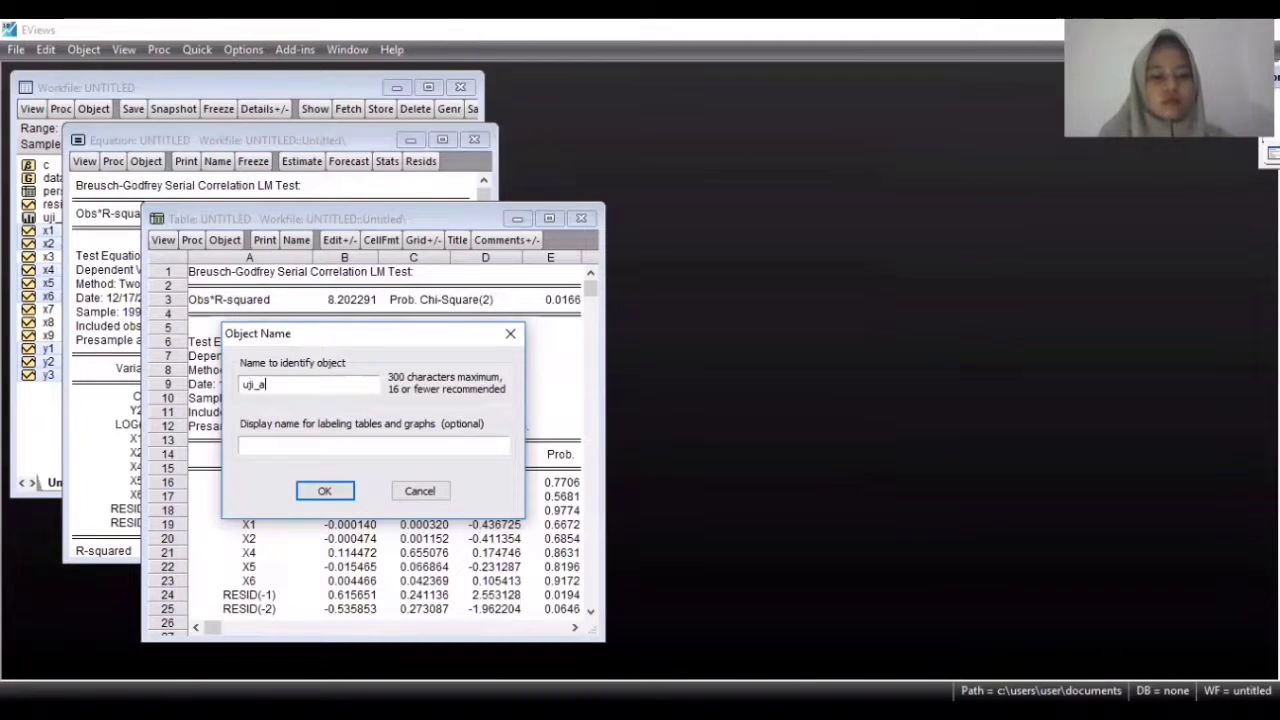
type("utokorelasi_y1")
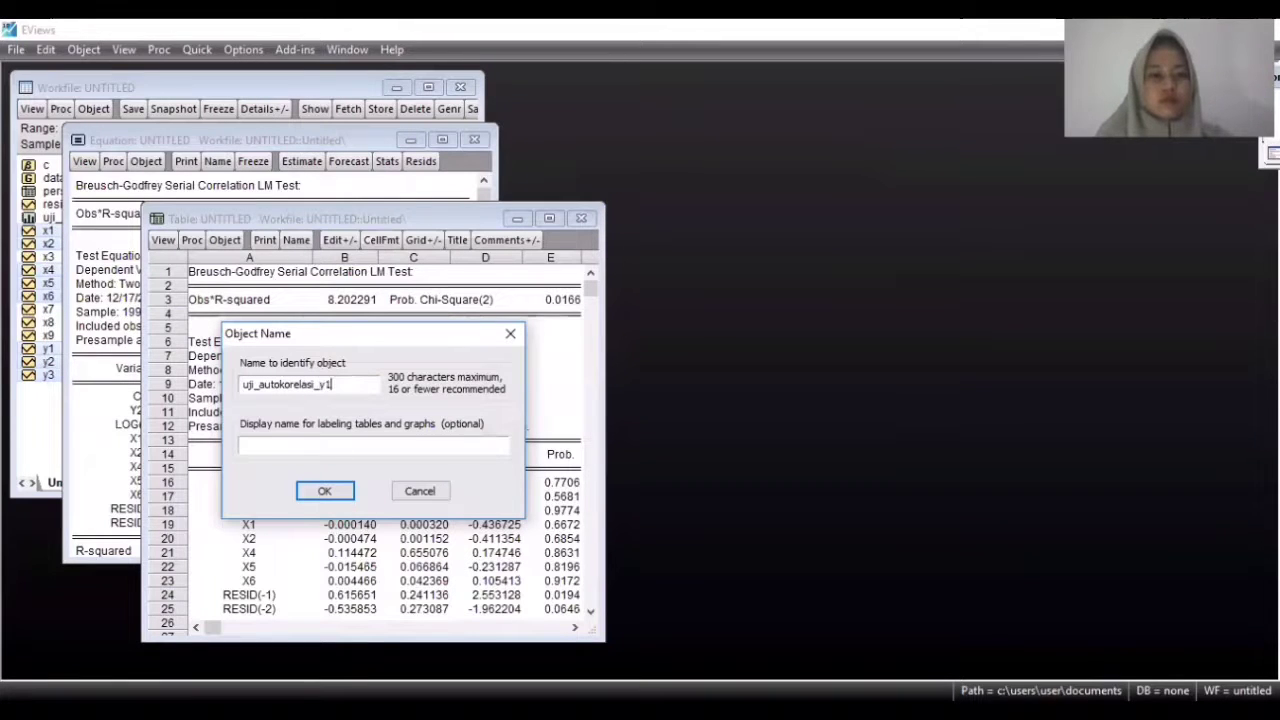
left_click(325, 491)
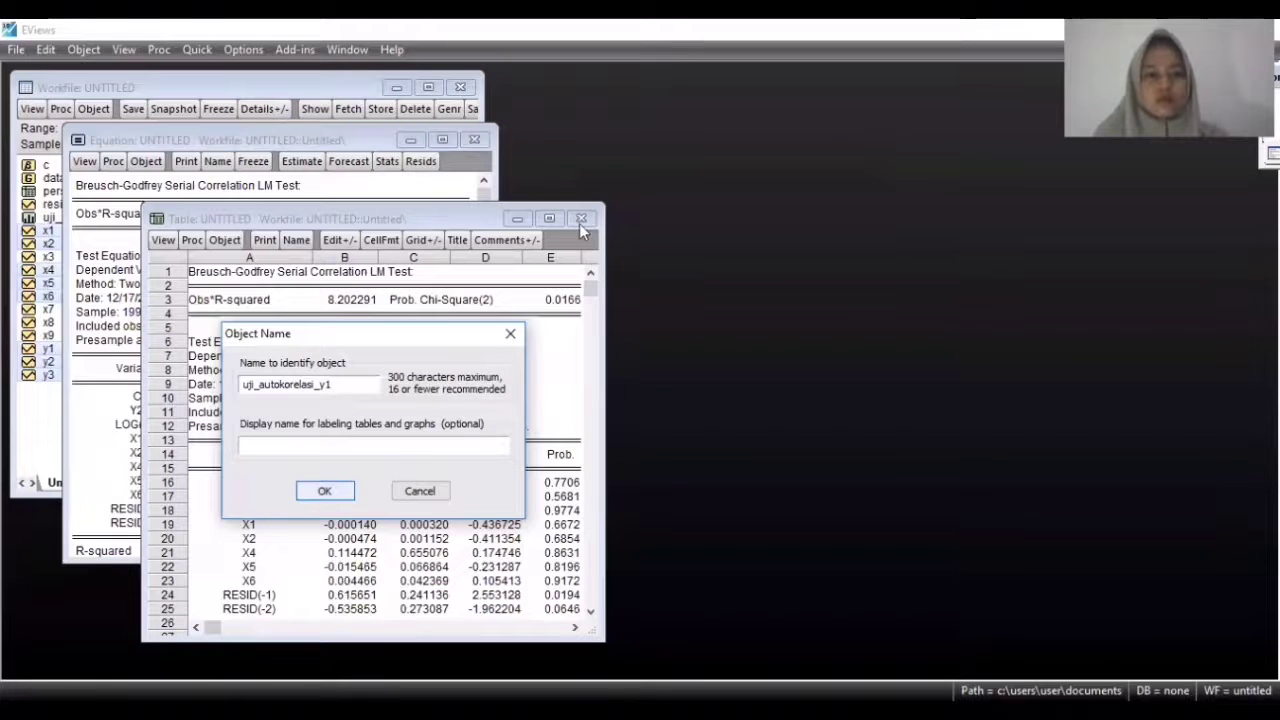
left_click(580, 219)
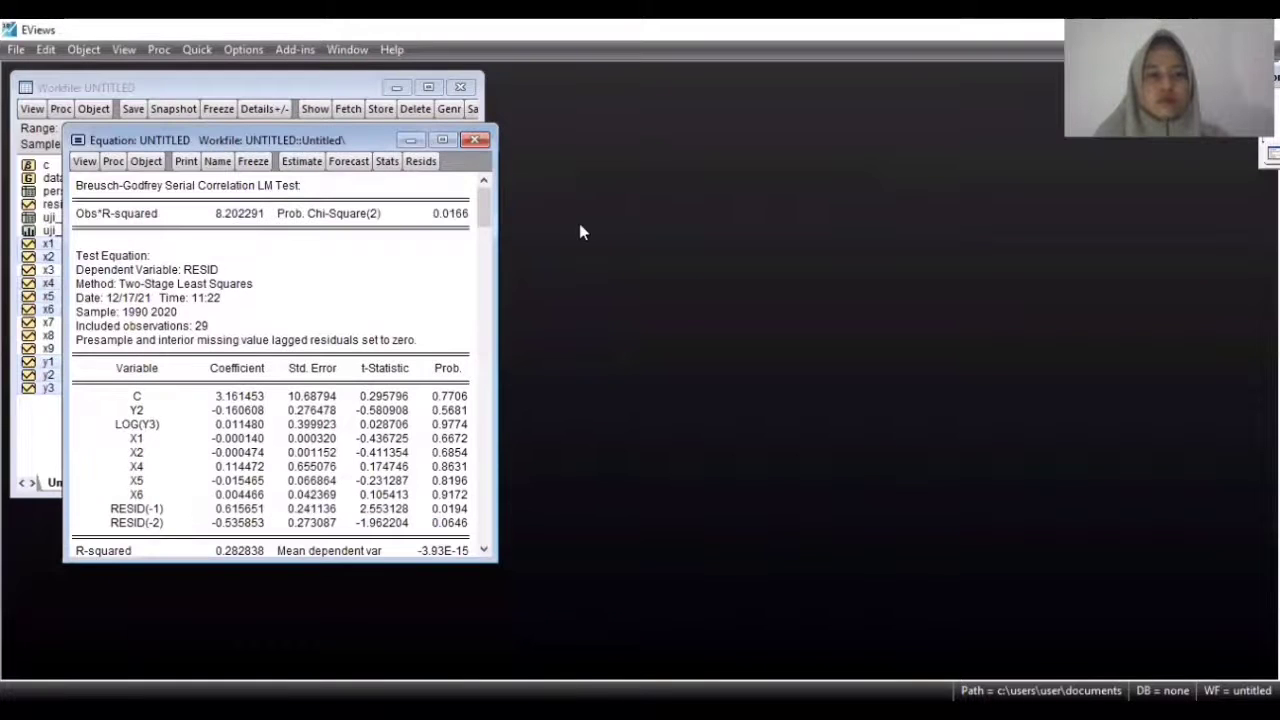
Step: Run the Breusch-Pagan-Godfrey heteroskedasticity test on the y1 equation with the default regressors
left_click(85, 162)
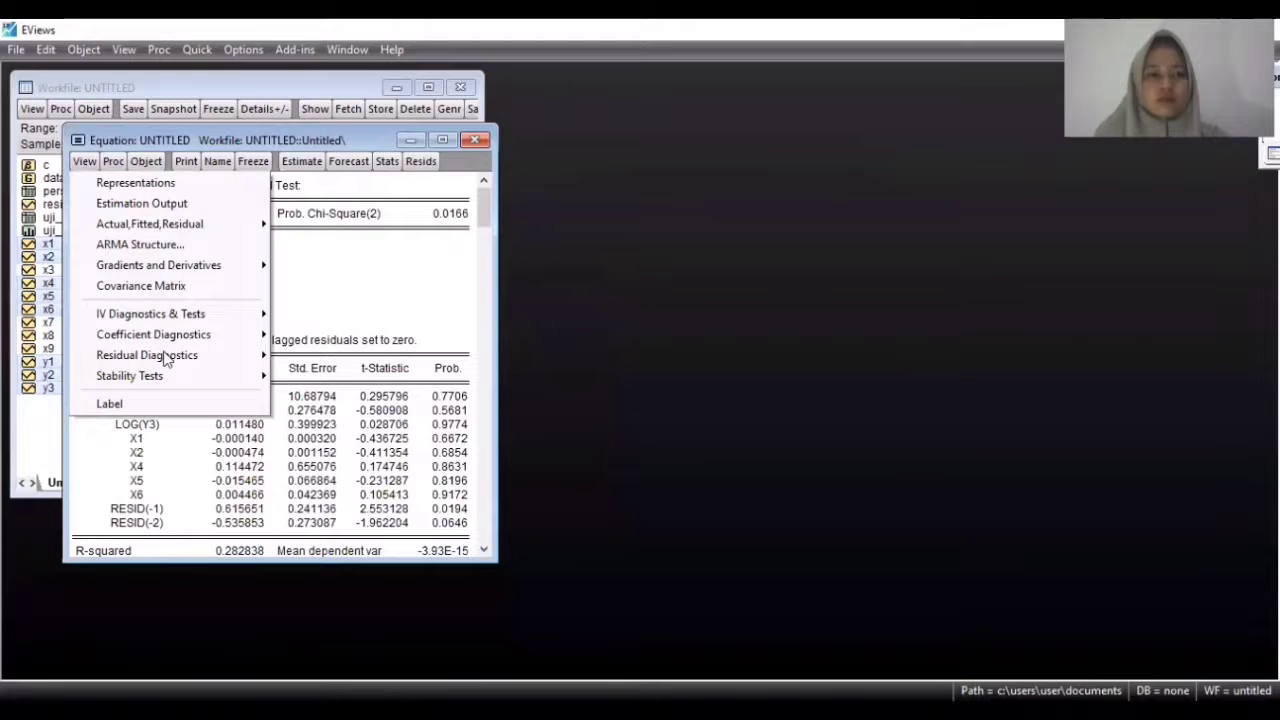
mouse_move(257, 375)
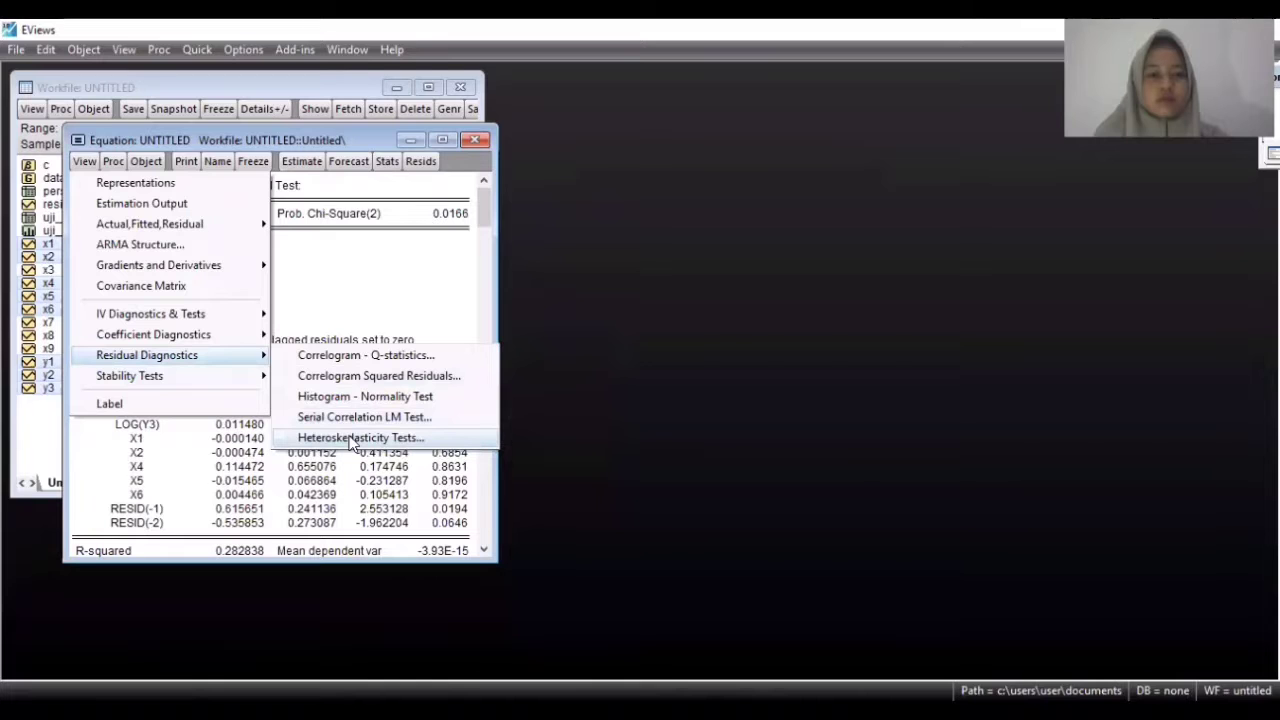
left_click(262, 438)
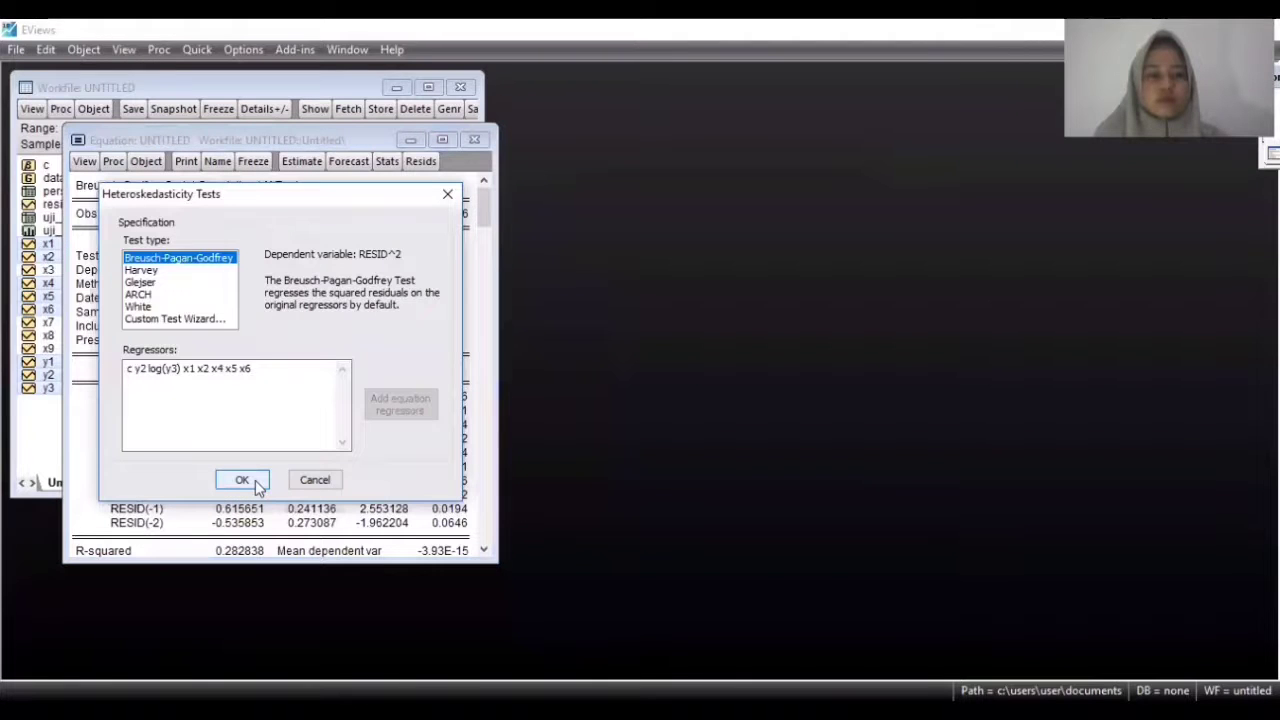
left_click(242, 480)
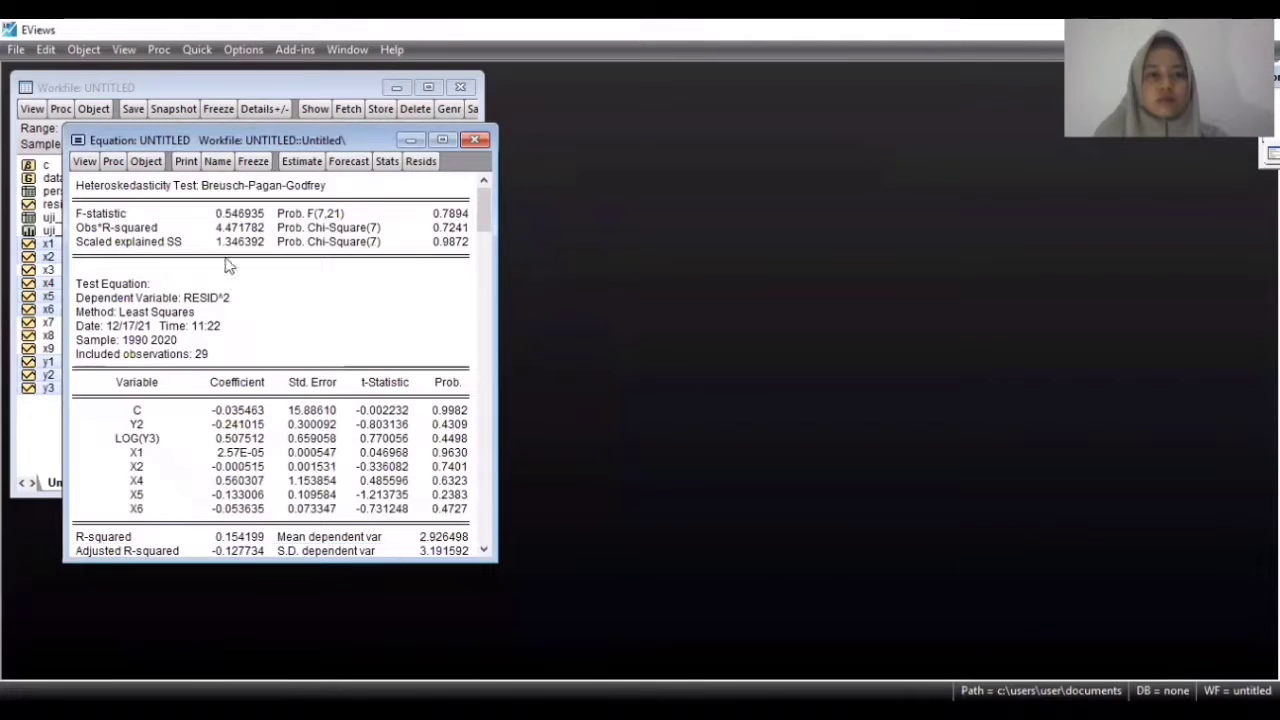
Step: Freeze the heteroskedasticity test output as a table named uji_heteros_y1, and close the table
left_click(256, 163)
left_click(323, 267)
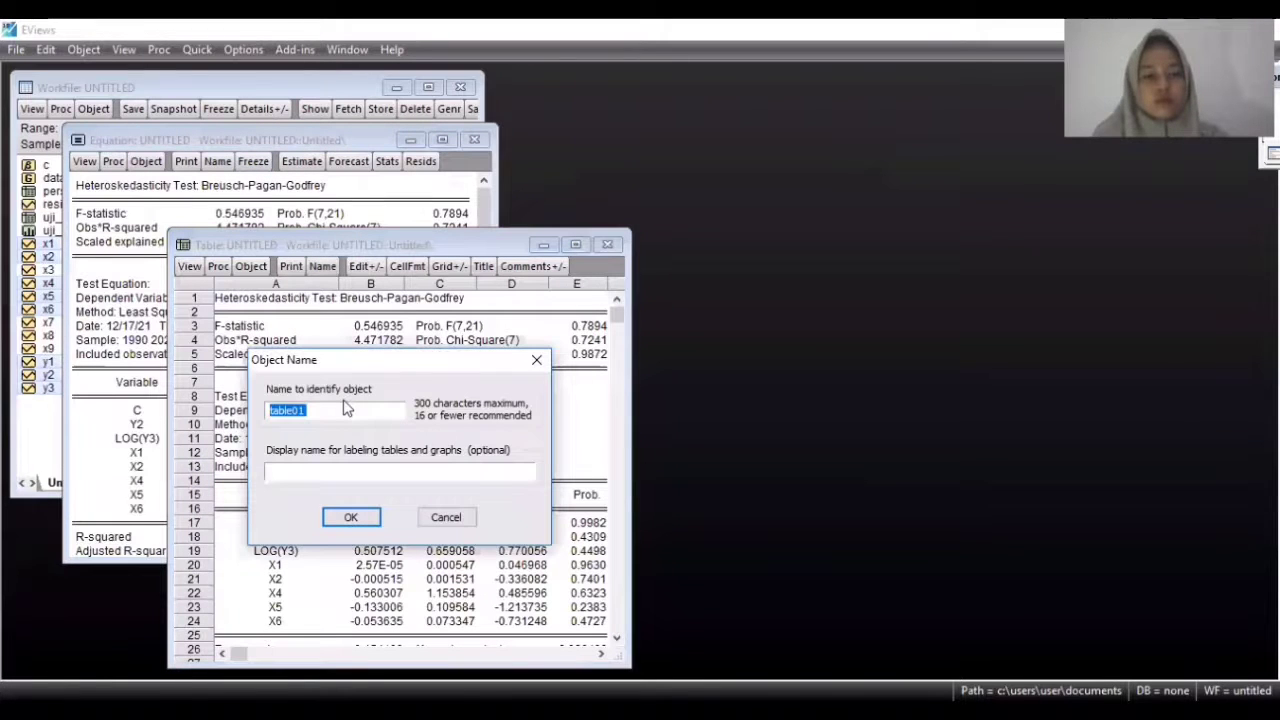
key("BackSpace")
type("uji")
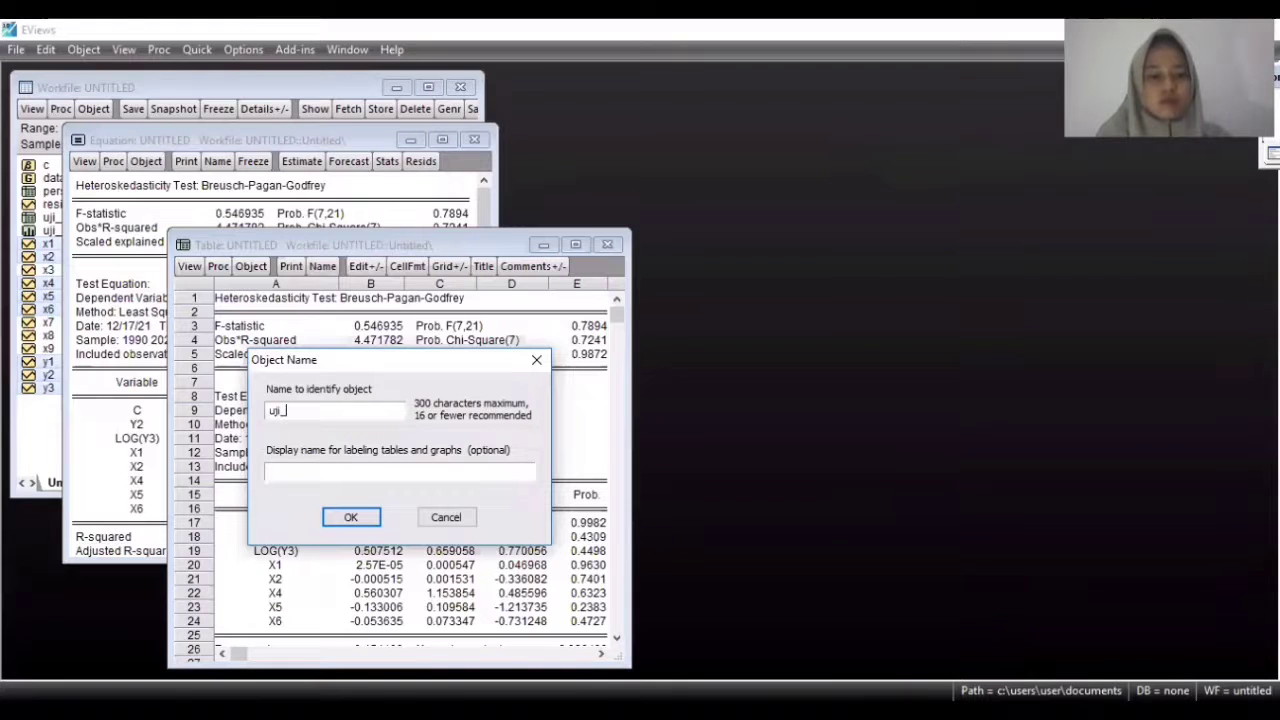
type("_heteros_y1")
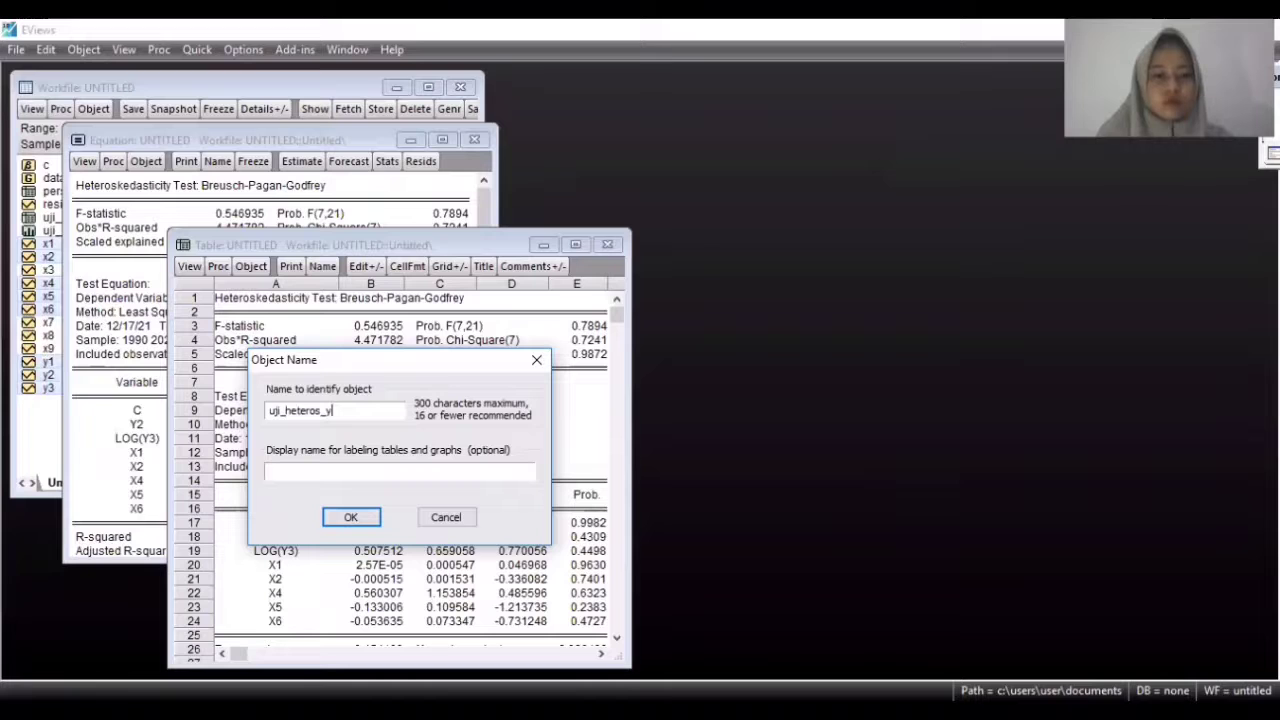
left_click(351, 517)
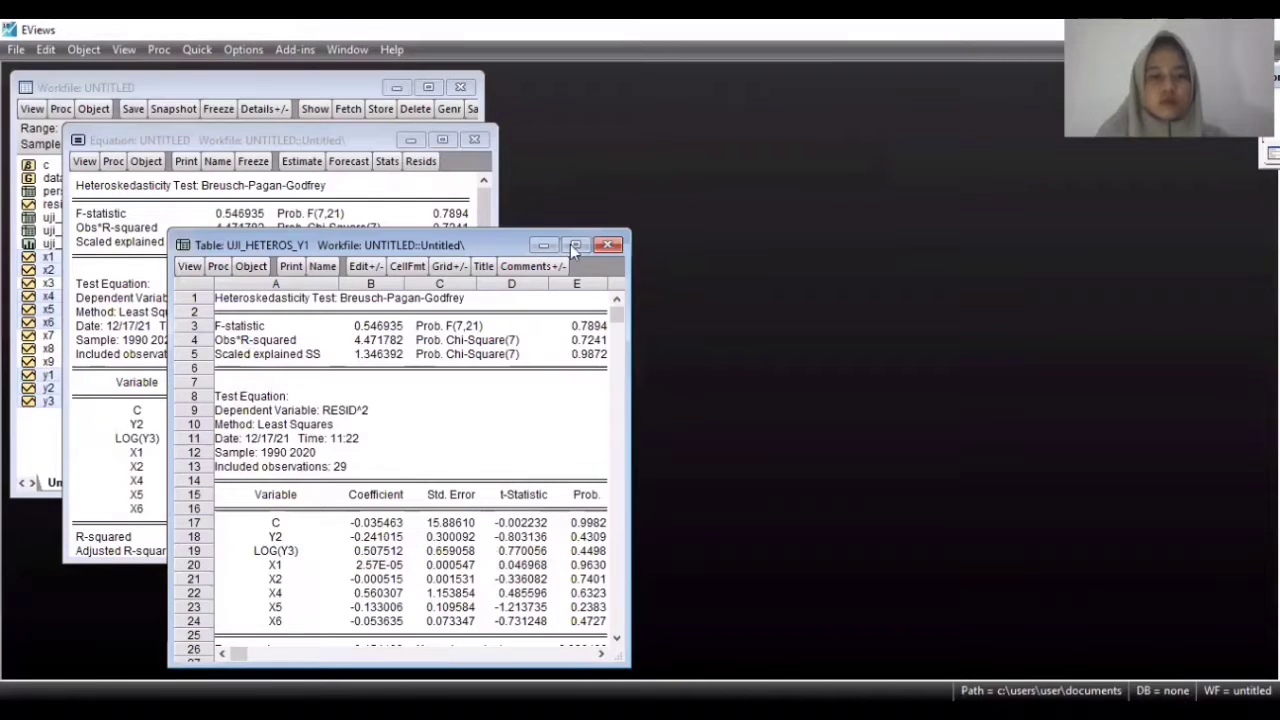
left_click(608, 245)
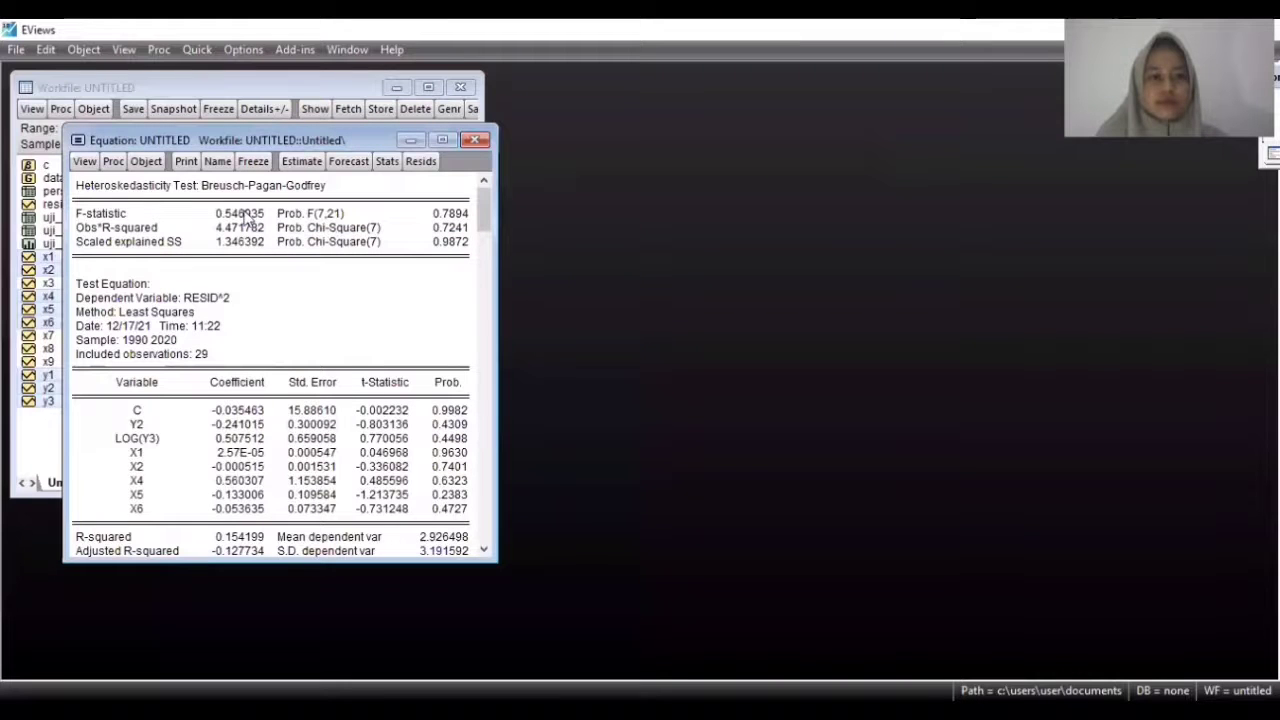
Step: Minimize the y1 equation window and select the series y1, y2, y3, x1, x2, x4, x5 and x6 in the workfile
left_click(411, 140)
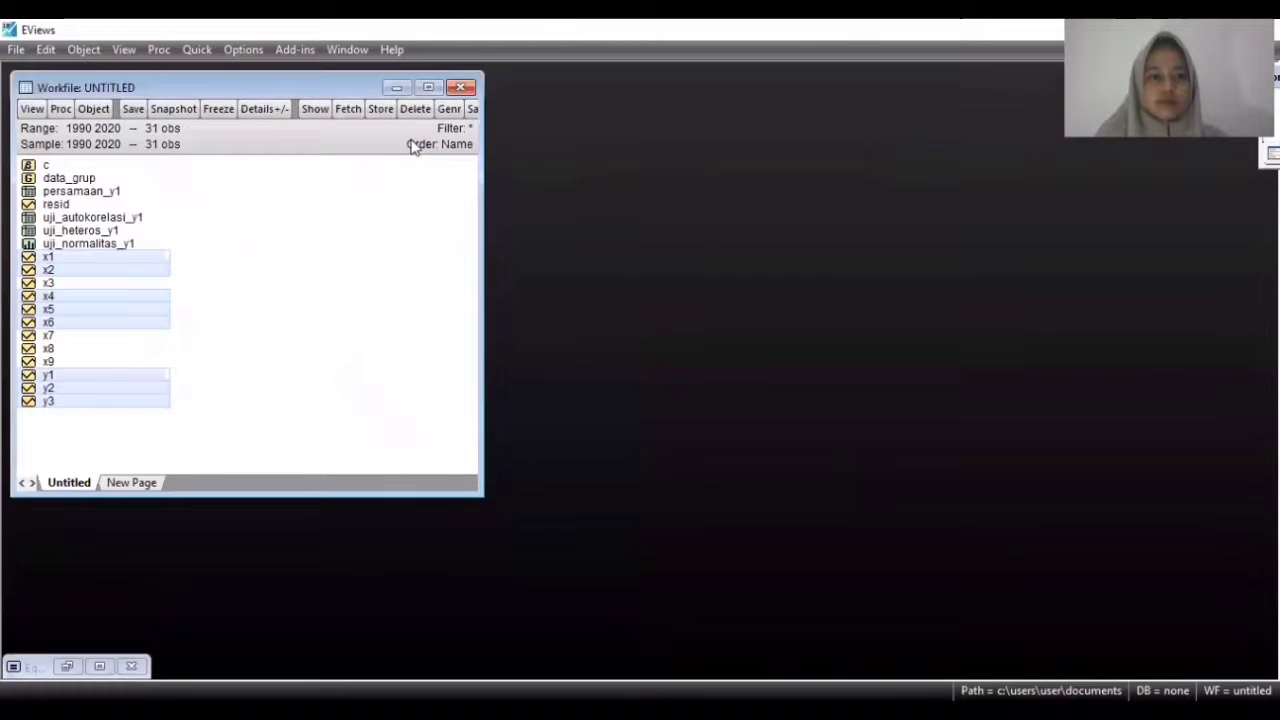
left_click(338, 248)
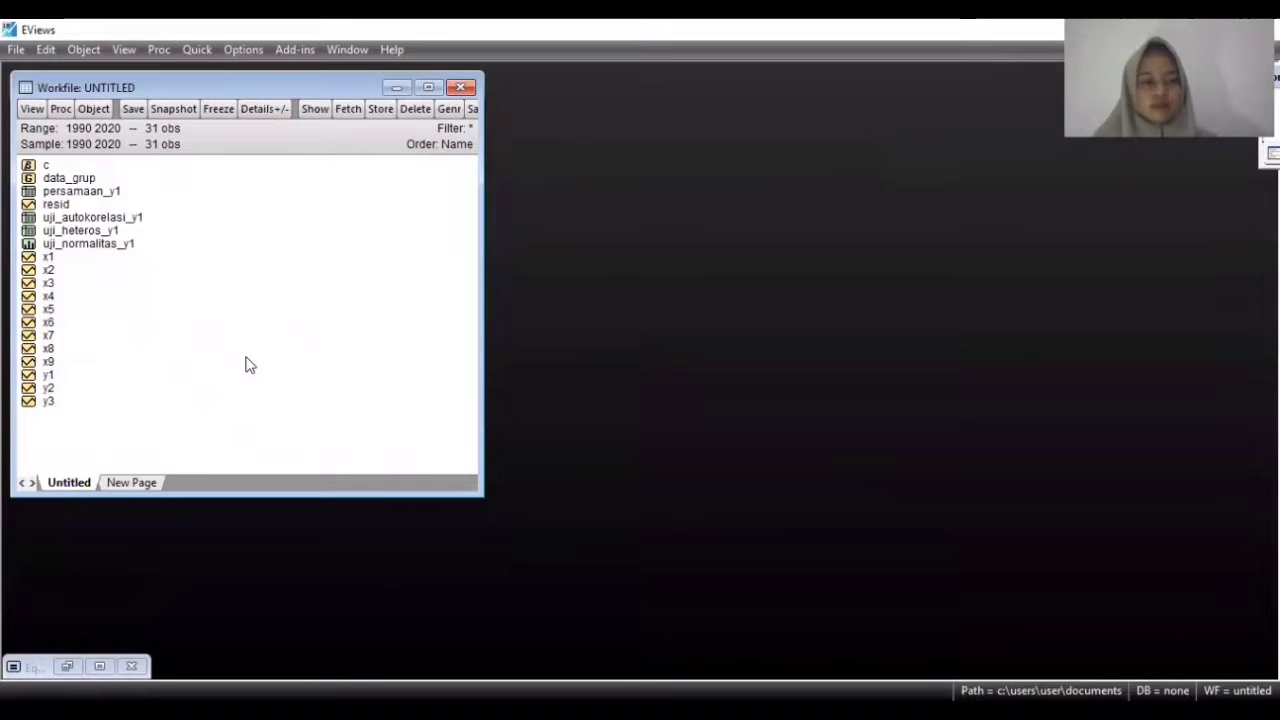
left_click(60, 375)
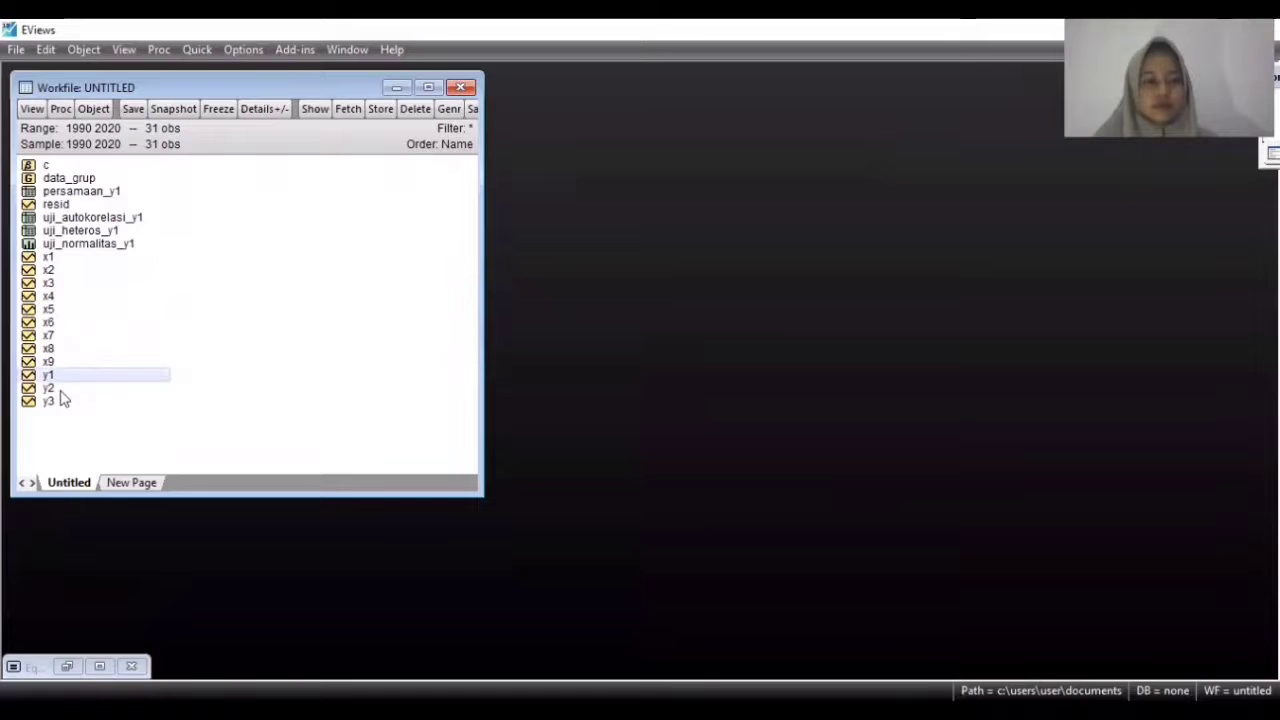
left_click(59, 390, "ctrl")
left_click(56, 404, "ctrl")
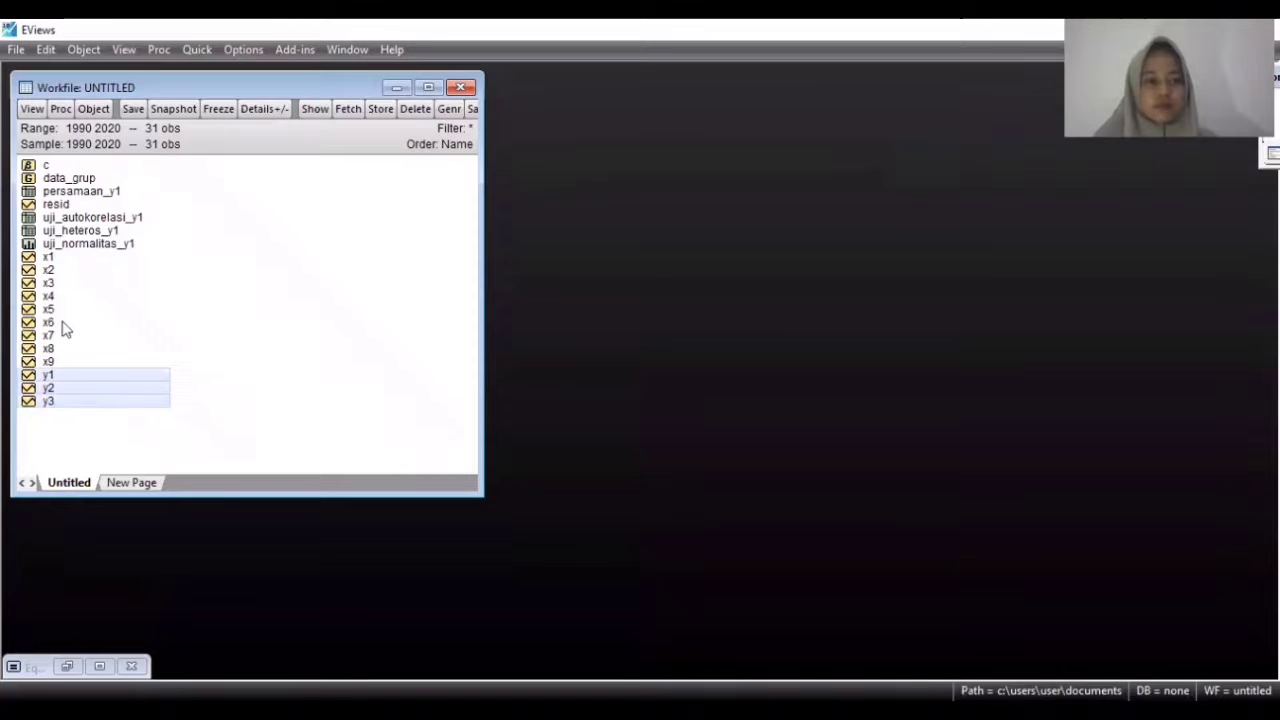
left_click(57, 260, "ctrl")
left_click(52, 274, "ctrl")
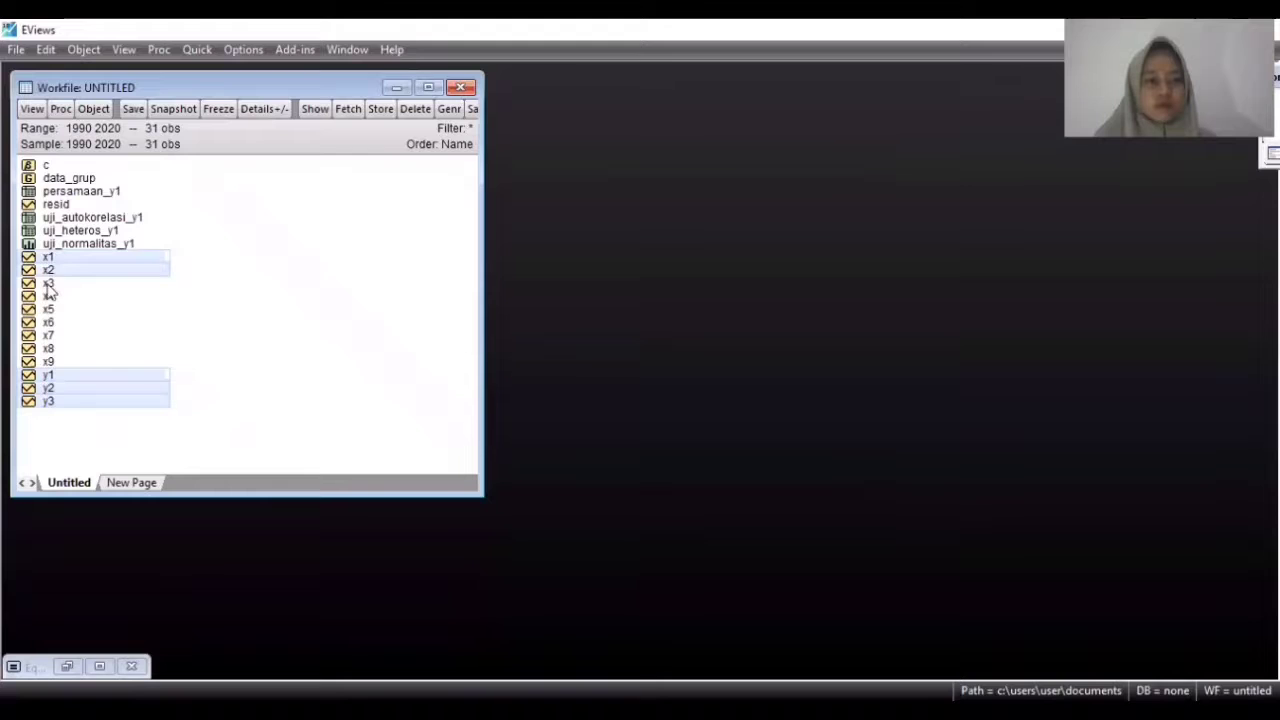
left_click(47, 285, "ctrl")
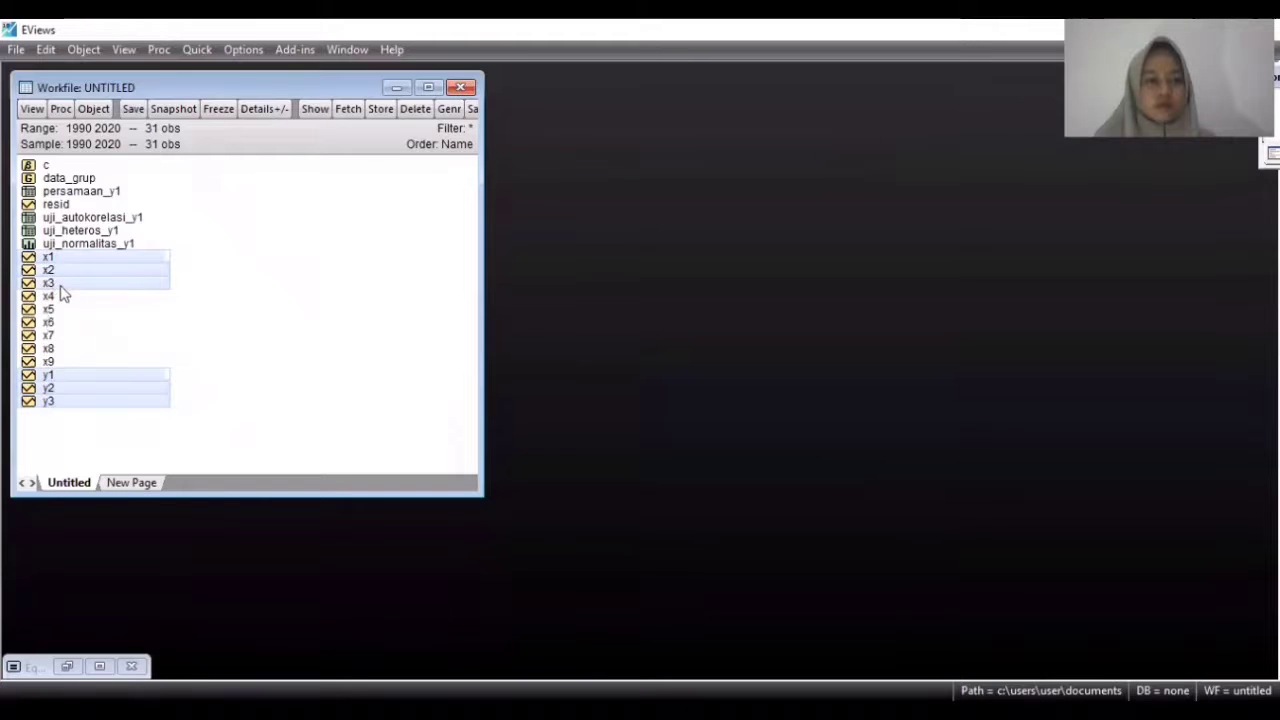
left_click(62, 285, "ctrl")
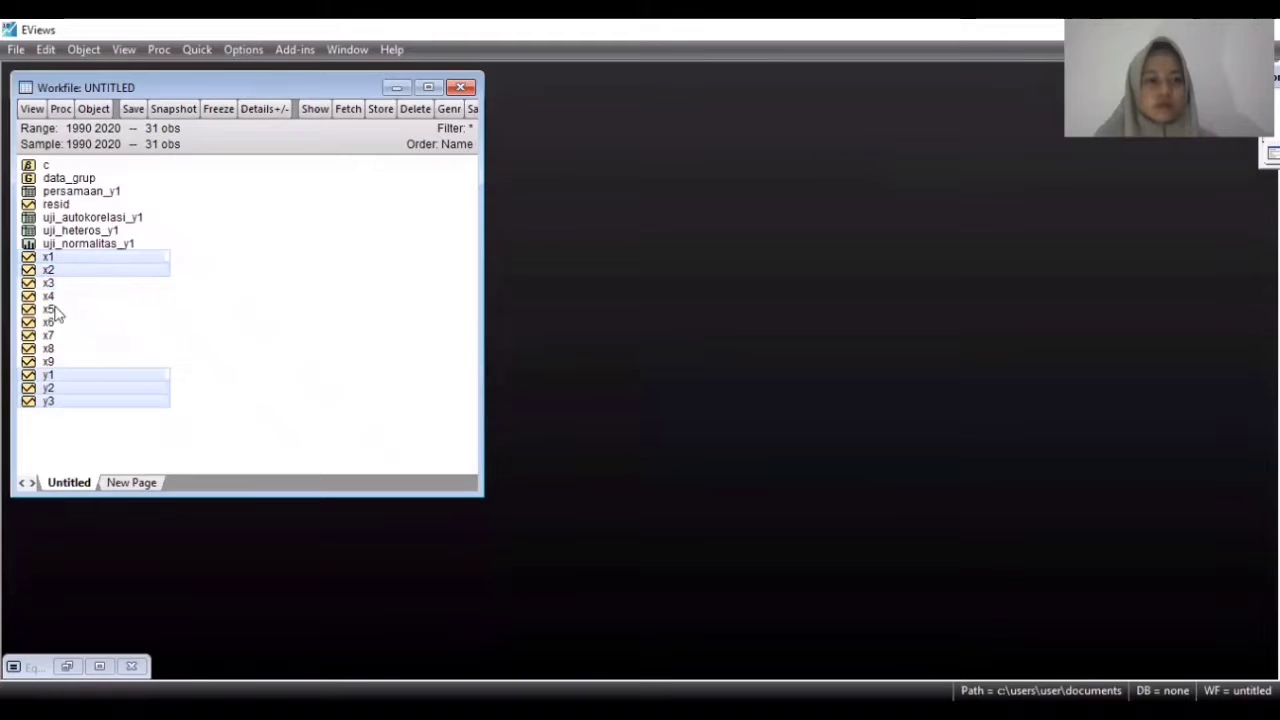
left_click(54, 303, "ctrl")
left_click(55, 312, "ctrl")
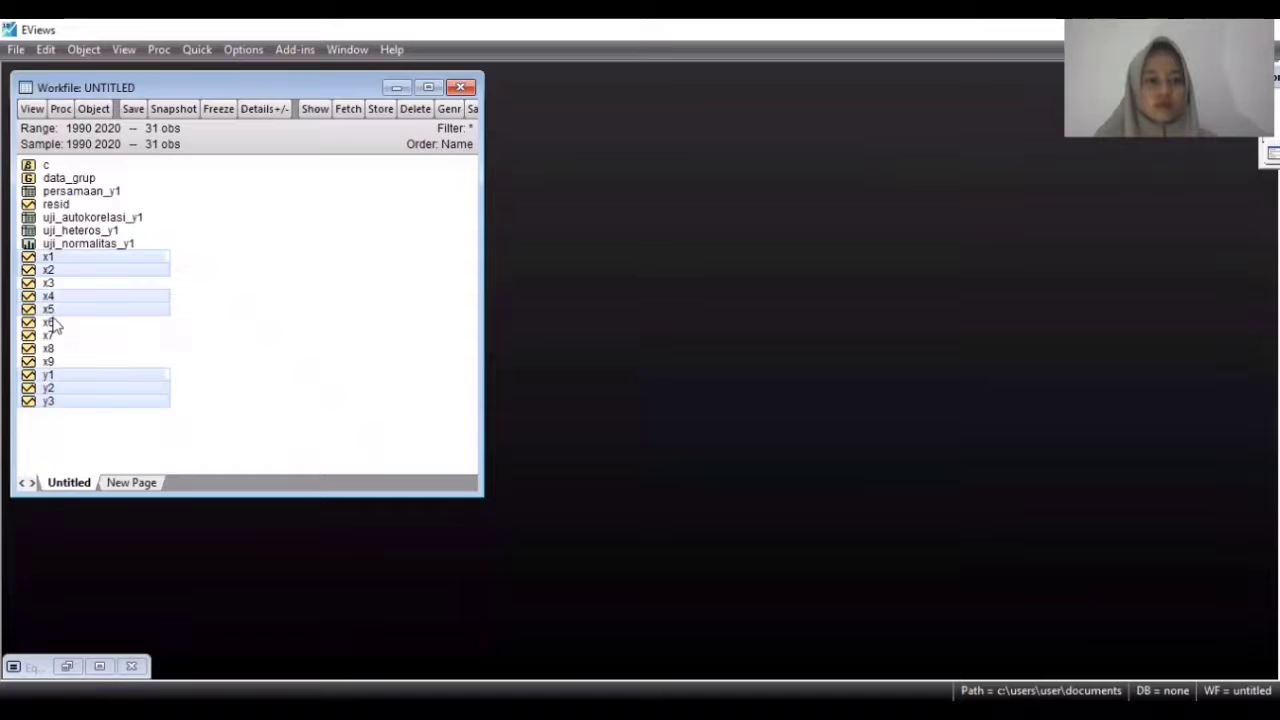
left_click(55, 323, "ctrl")
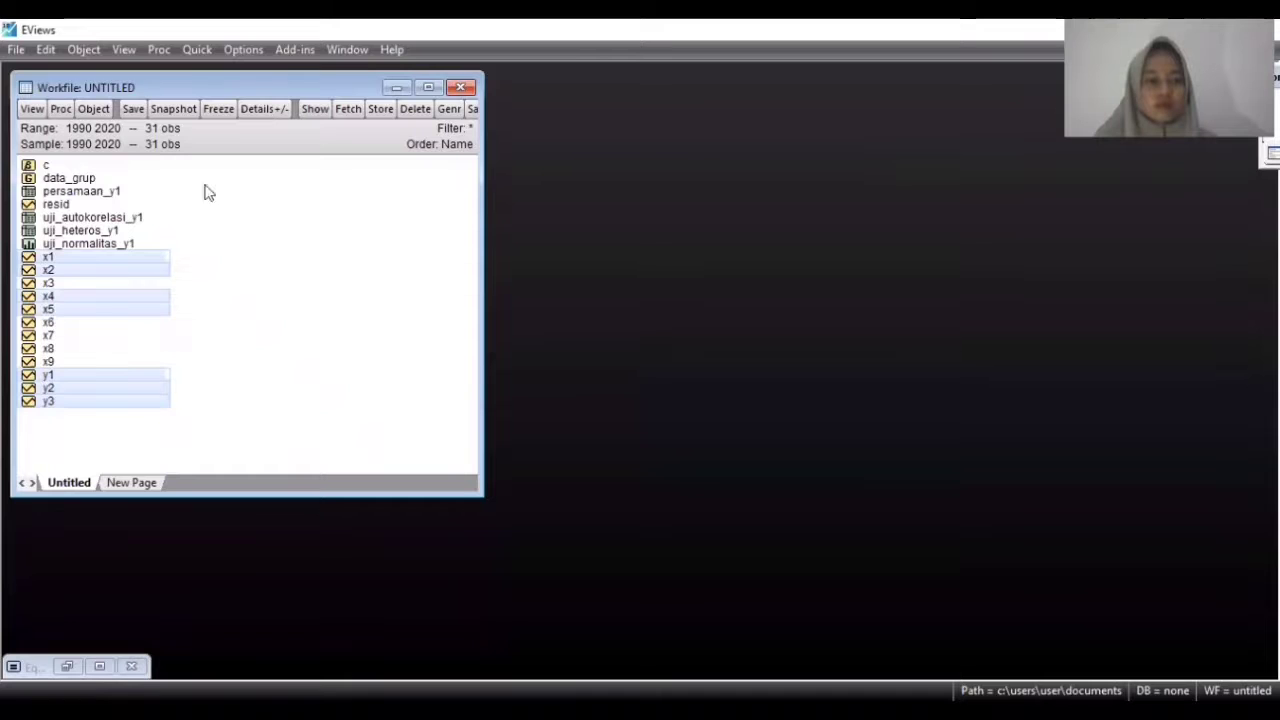
Step: Compute the correlation matrix of the selected series, removing y1 so the list reads y2 y3 x1 x2 x4 x5 x6
left_click(199, 50)
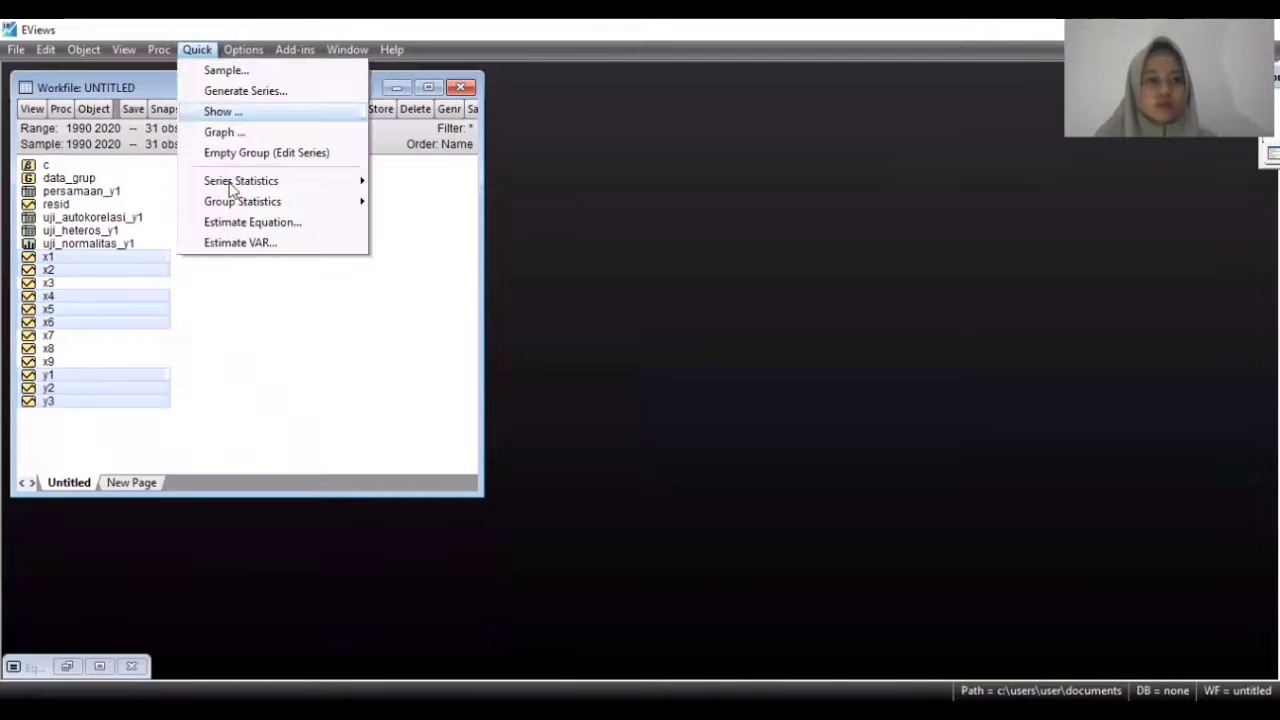
mouse_move(300, 208)
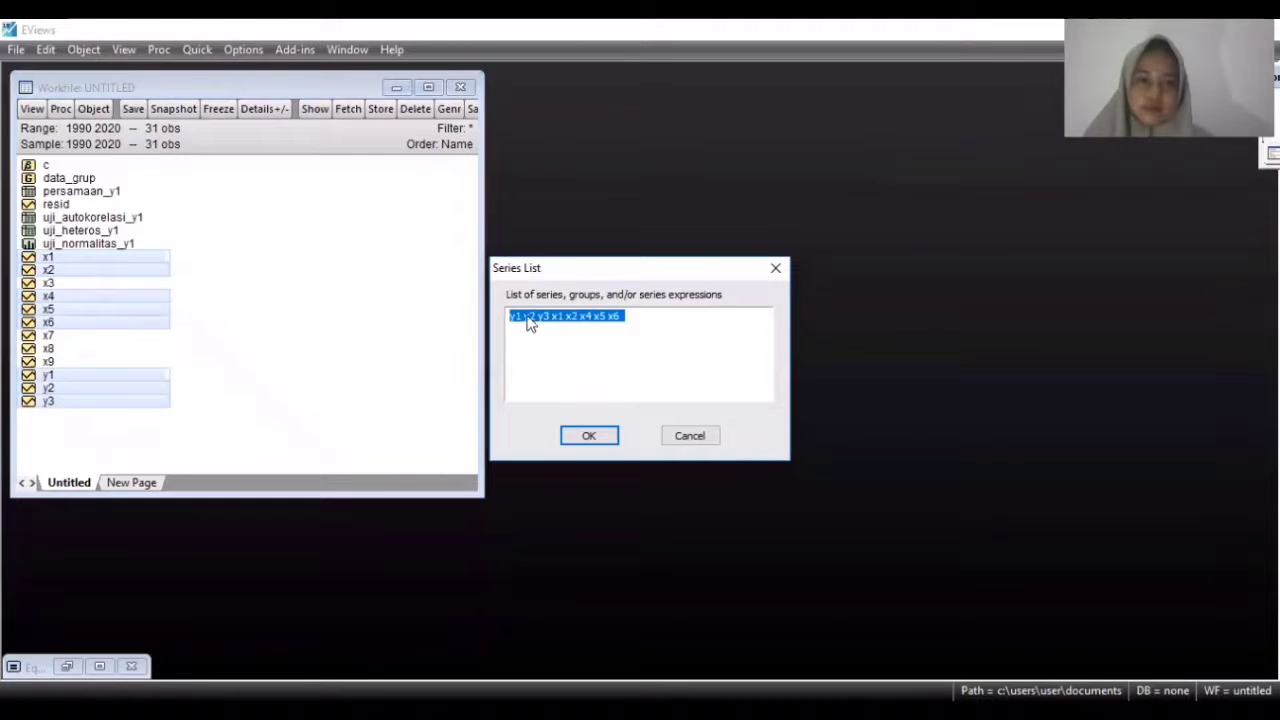
left_click(527, 316)
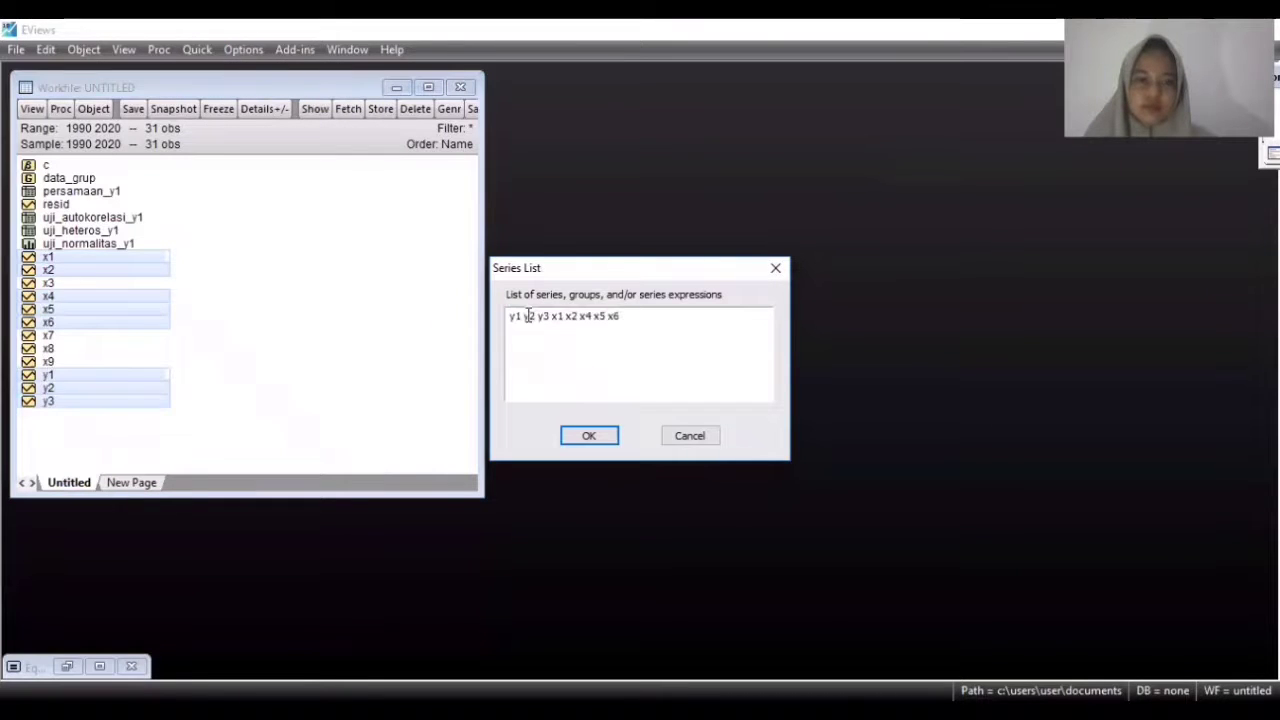
key("Delete")
key("BackSpace")
key("BackSpace")
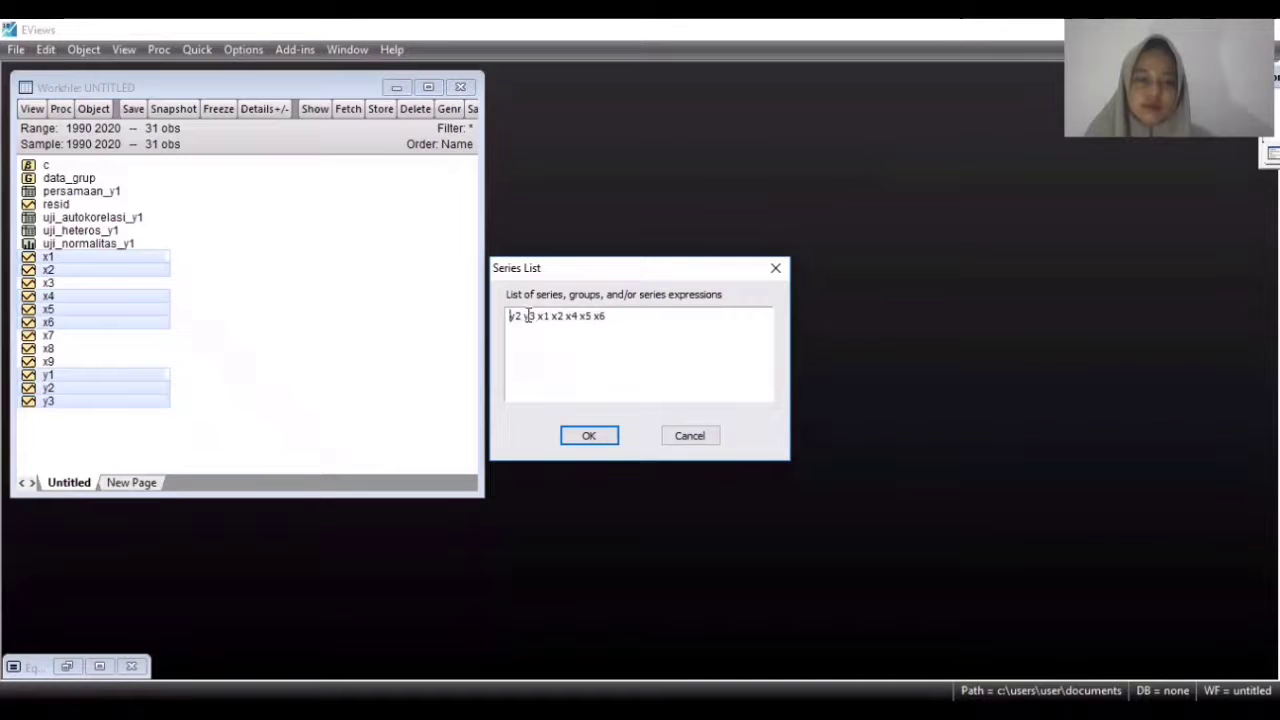
left_click(584, 437)
Step: Freeze the correlation matrix as a table named uji_multikoliniaritas_y1, and close the table
left_click(398, 299)
left_click(384, 106)
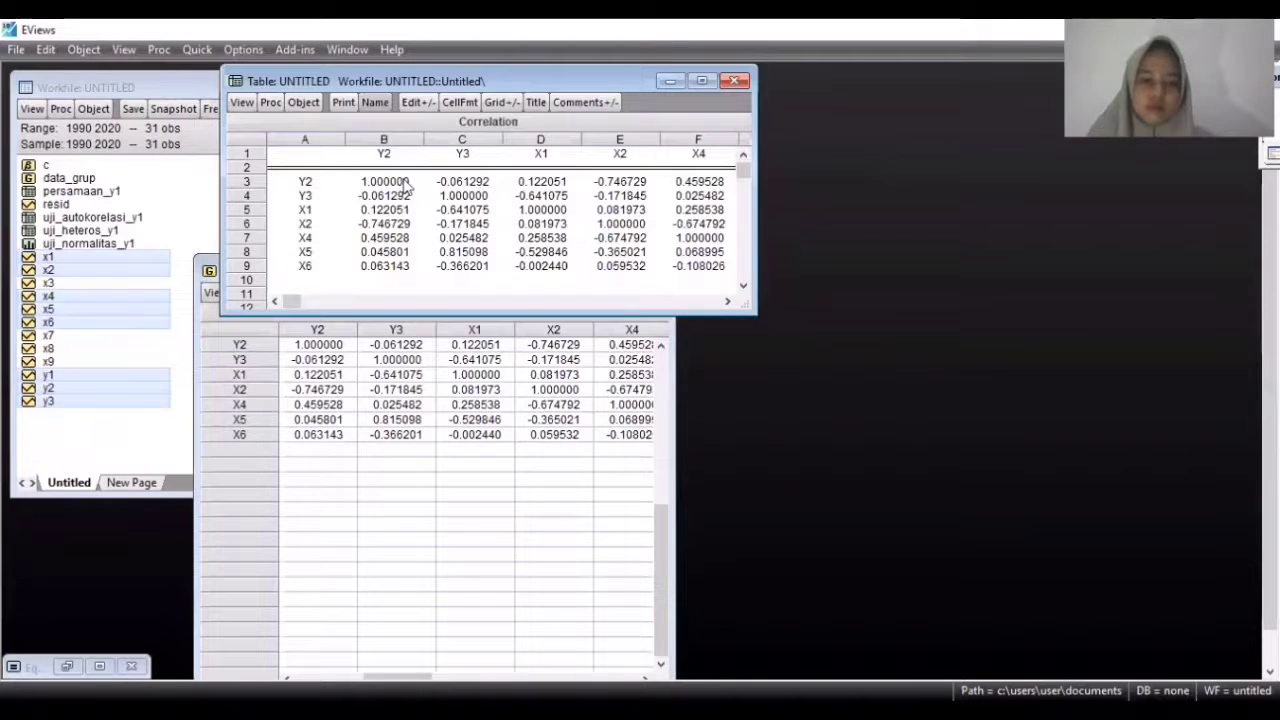
key("BackSpace")
type("uji")
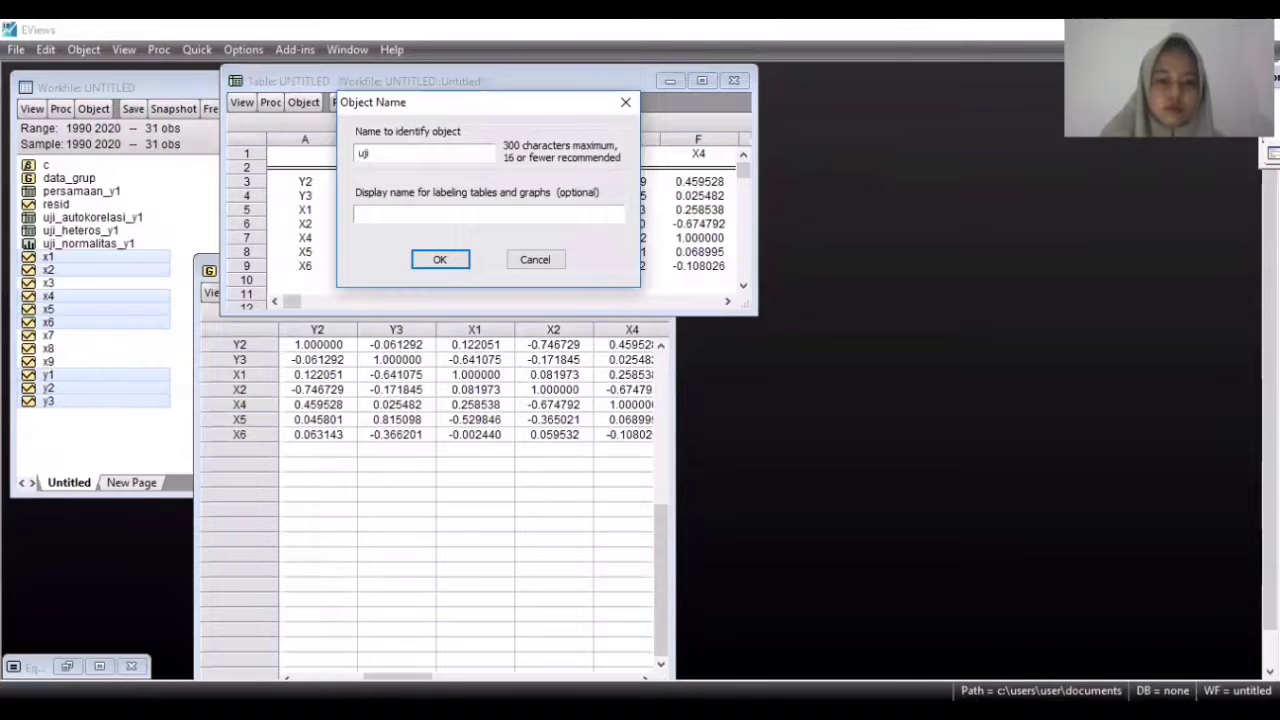
type("_multiko")
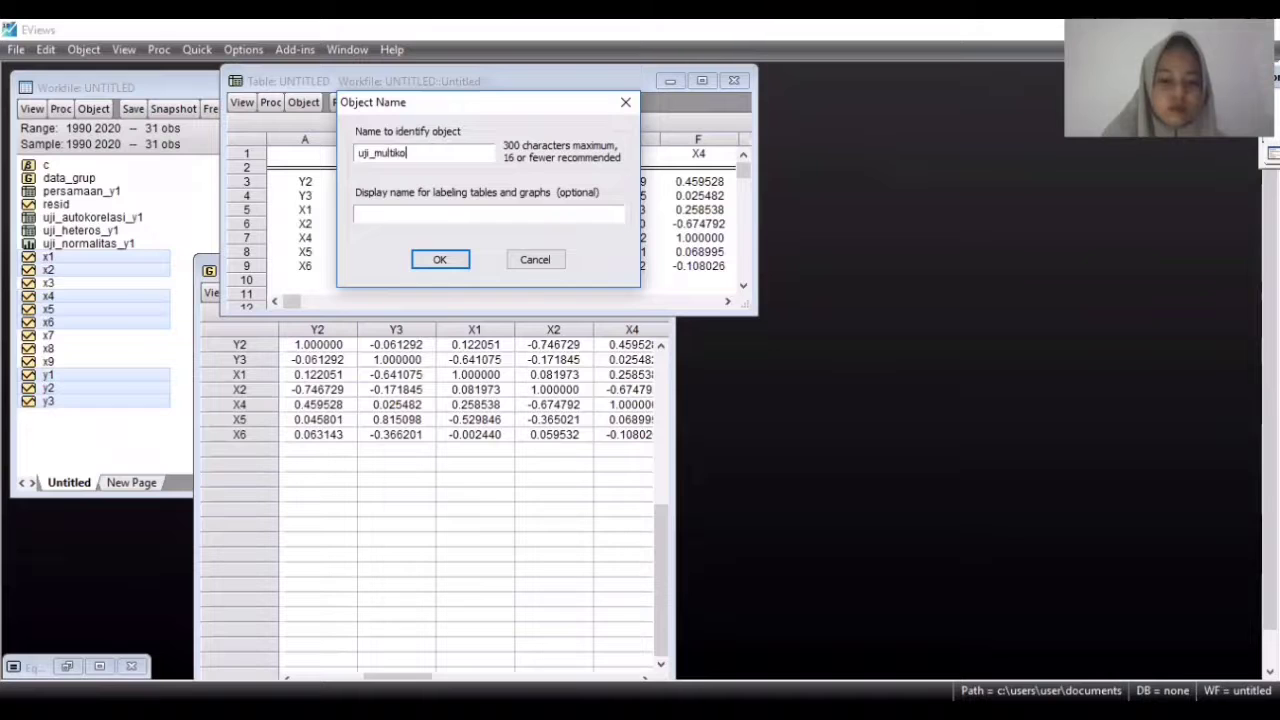
type("linea")
type("rit")
type("as")
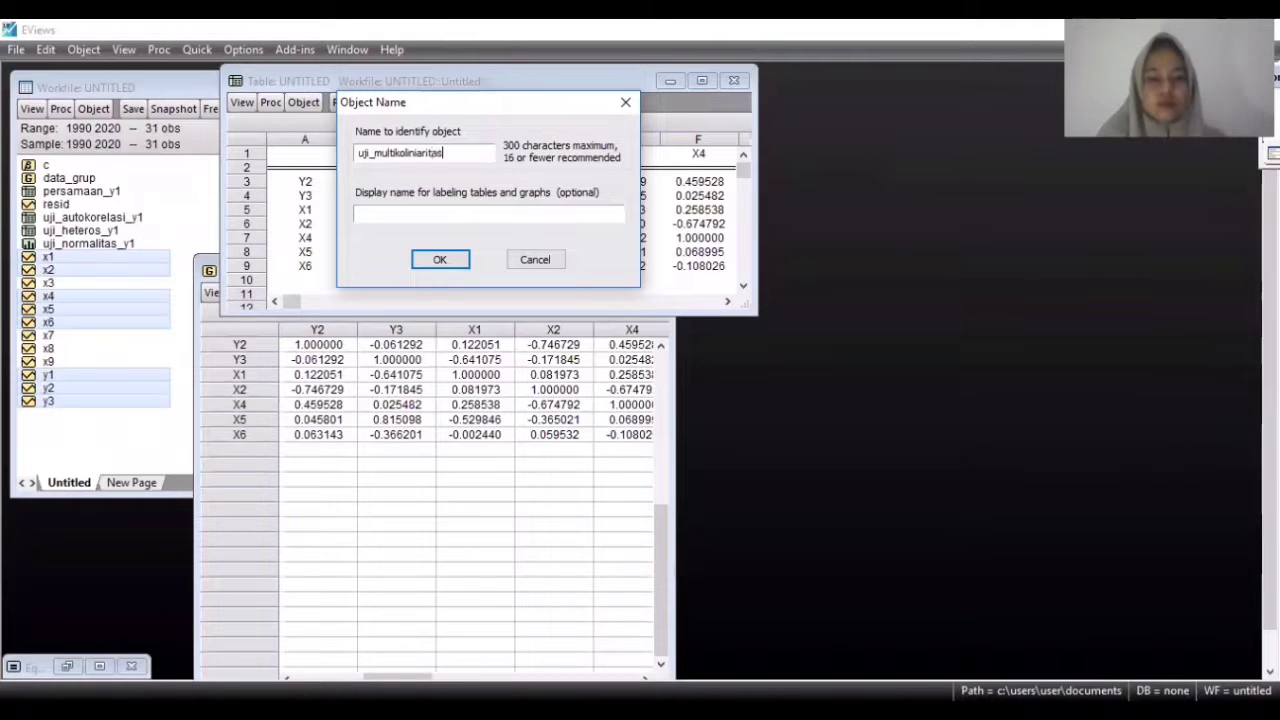
type("_y")
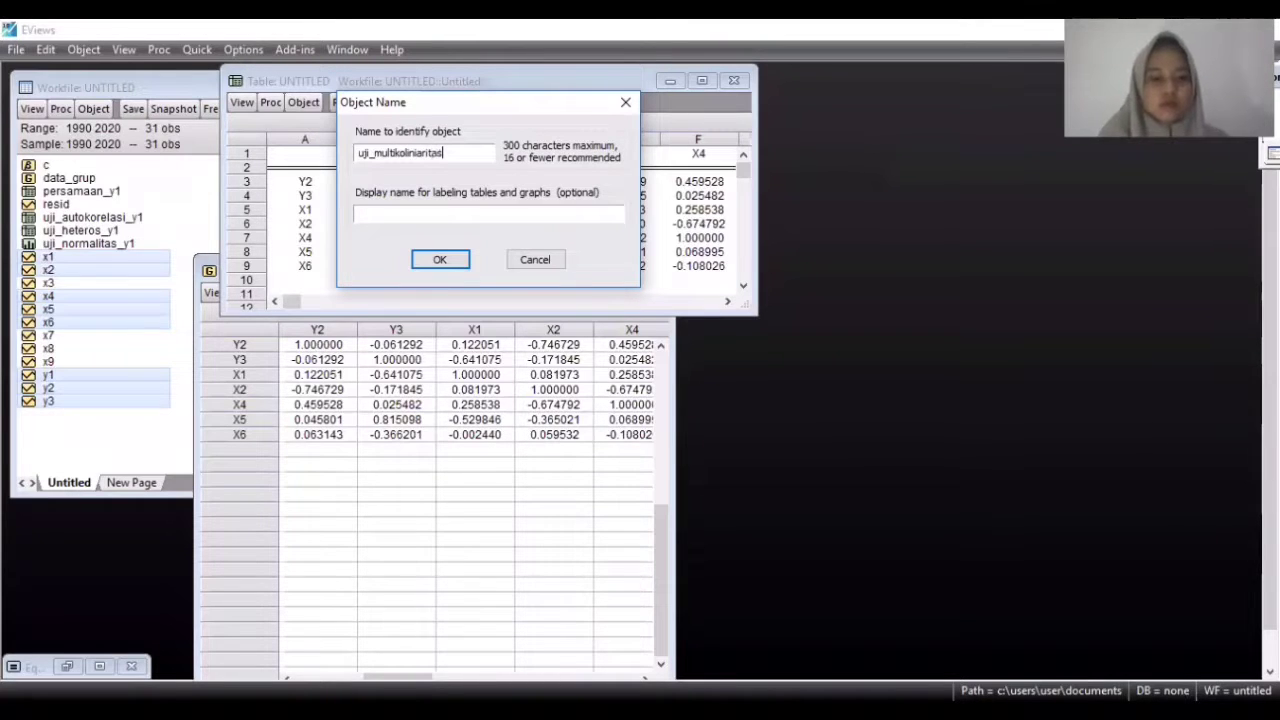
type("1")
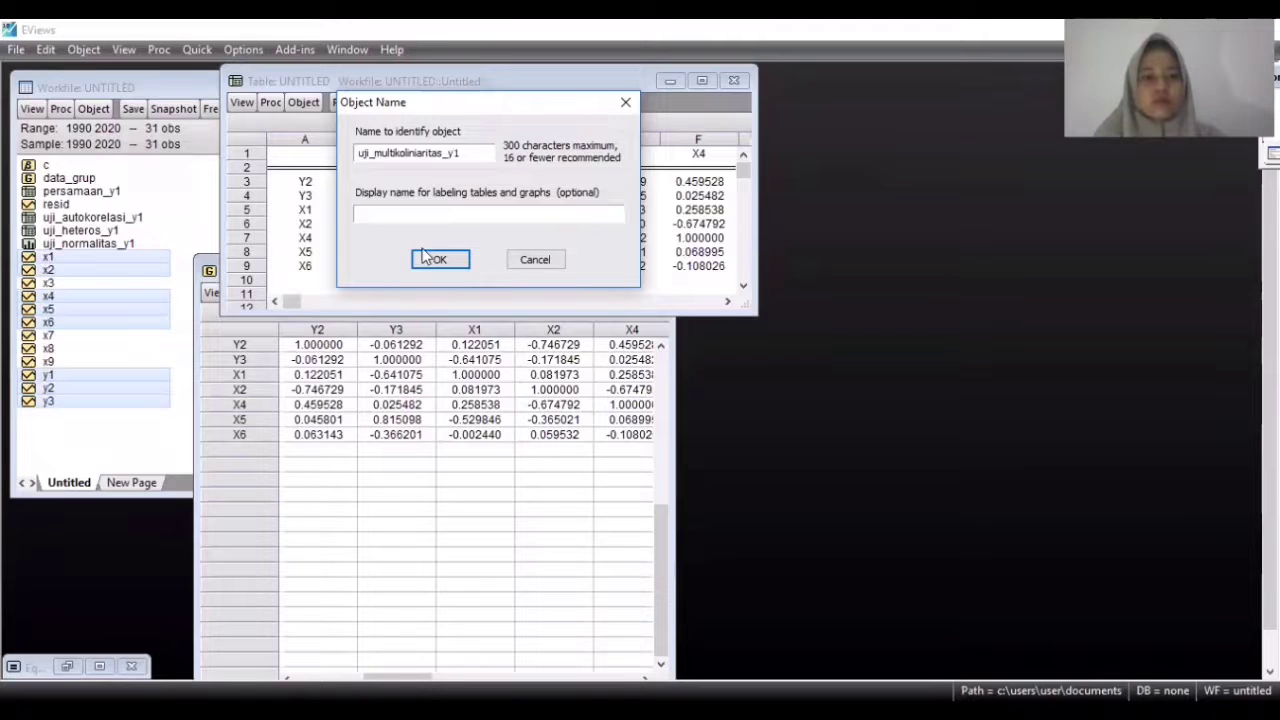
left_click(433, 259)
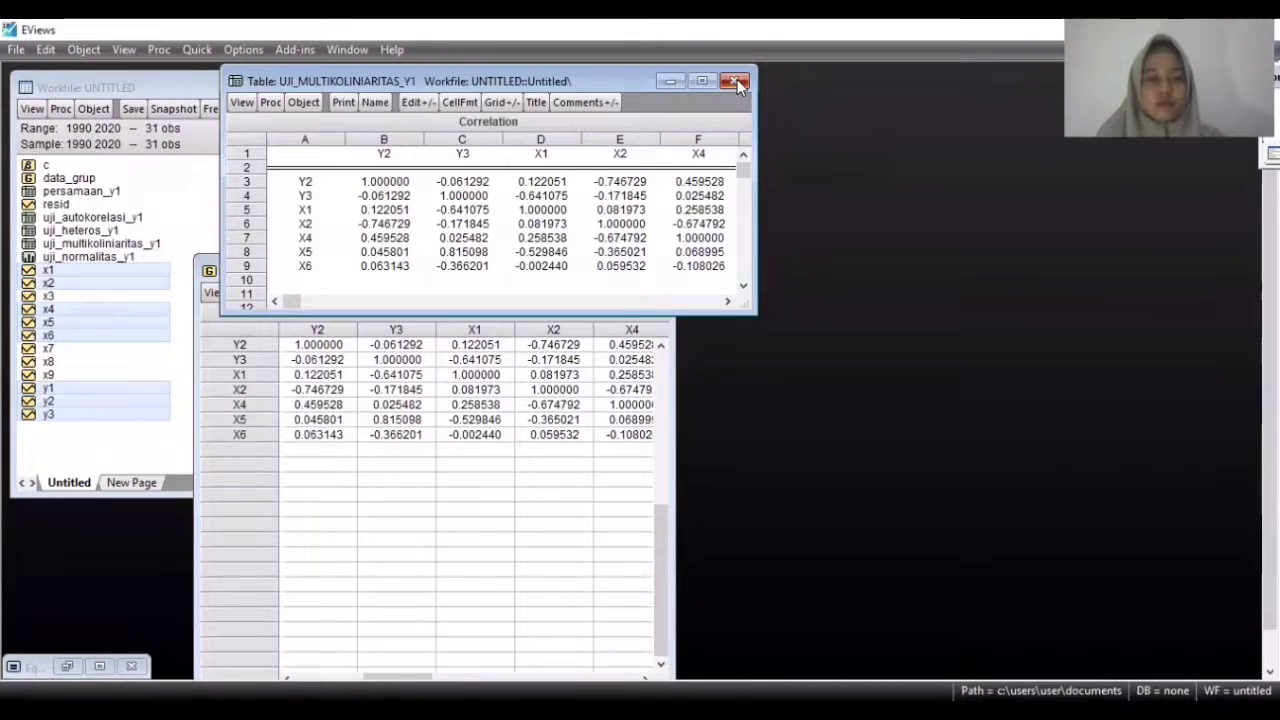
left_click(736, 81)
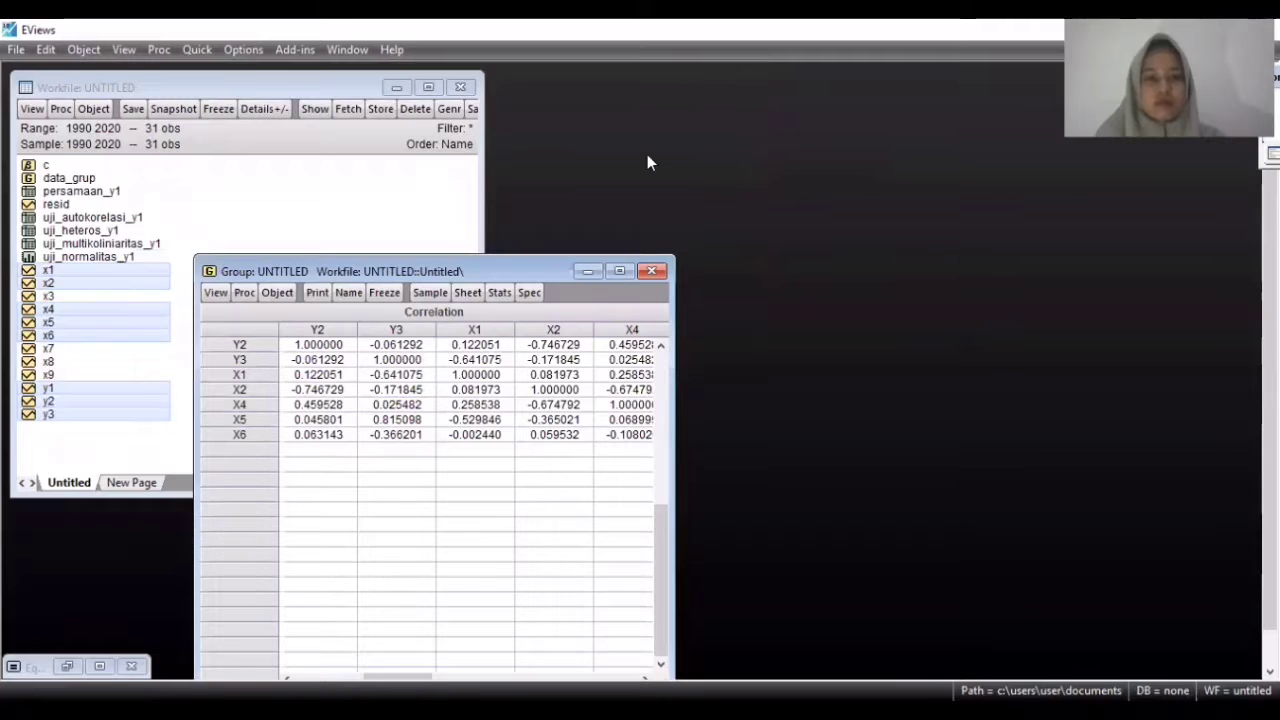
Step: Minimize the correlation group and open y2, y1, y3, x3, x4, x5, x6 and x7, in that order, as a new equation
left_click(589, 272)
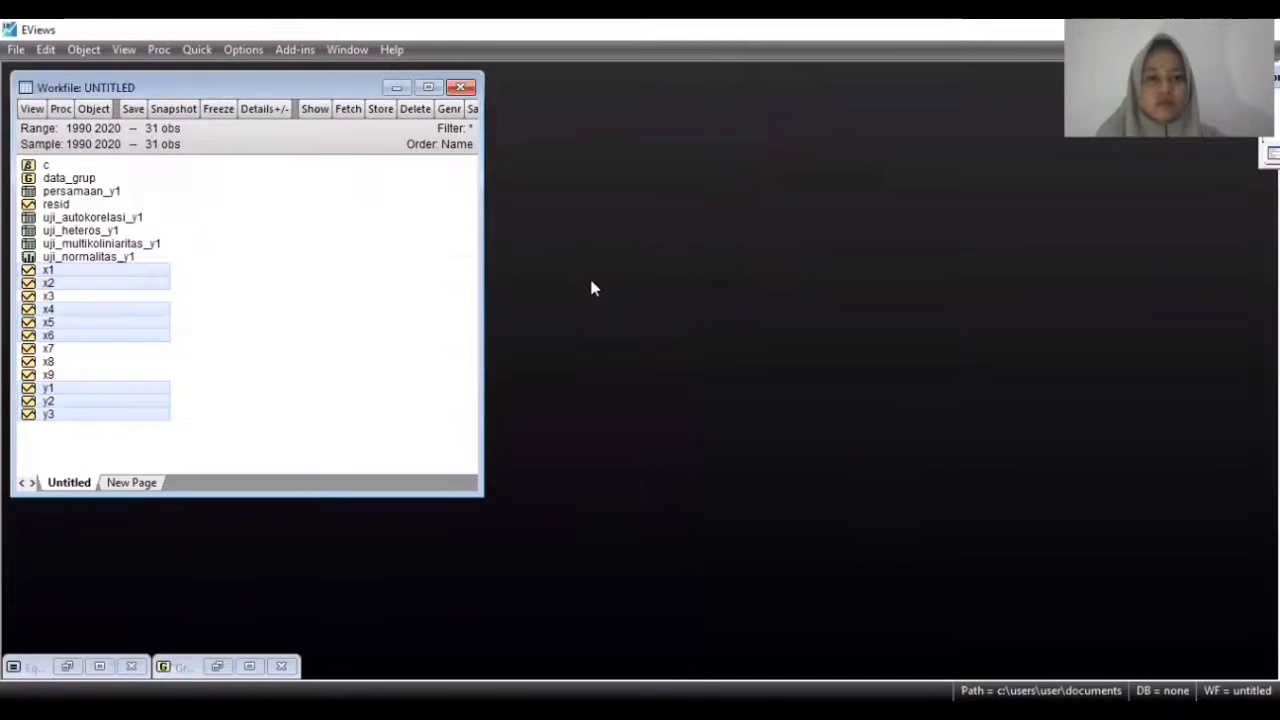
left_click(431, 293)
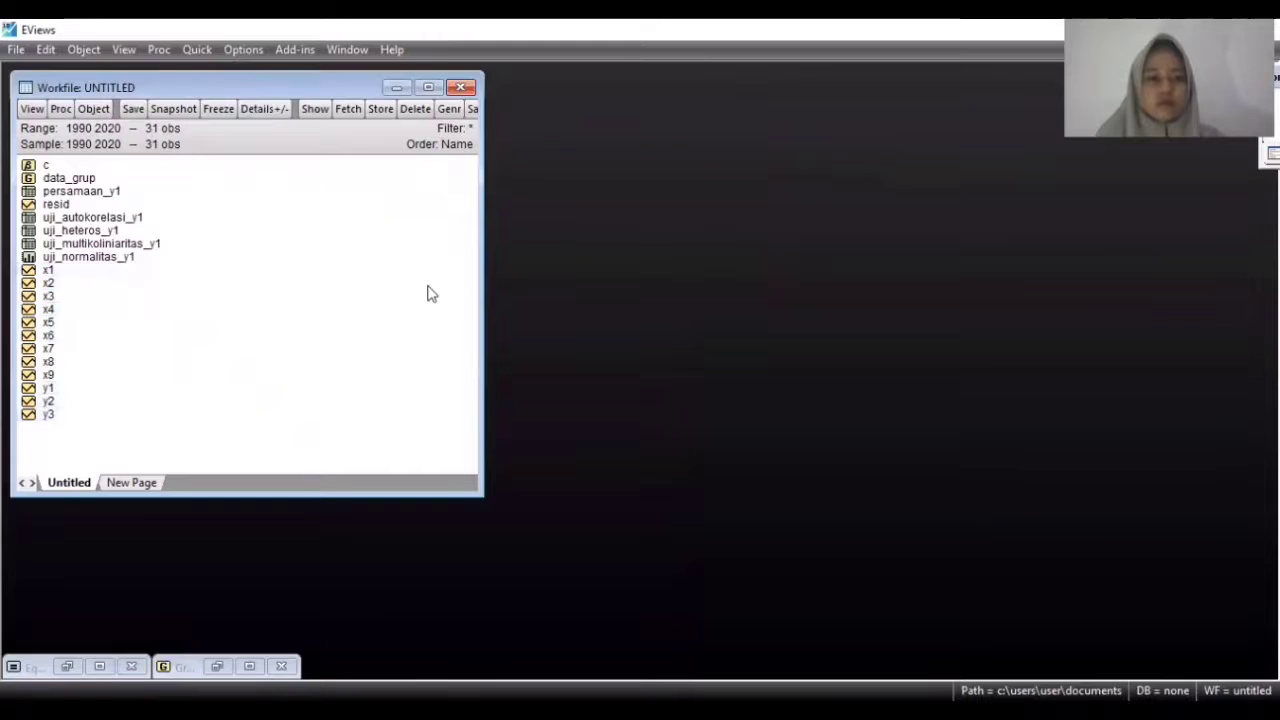
left_click(102, 405)
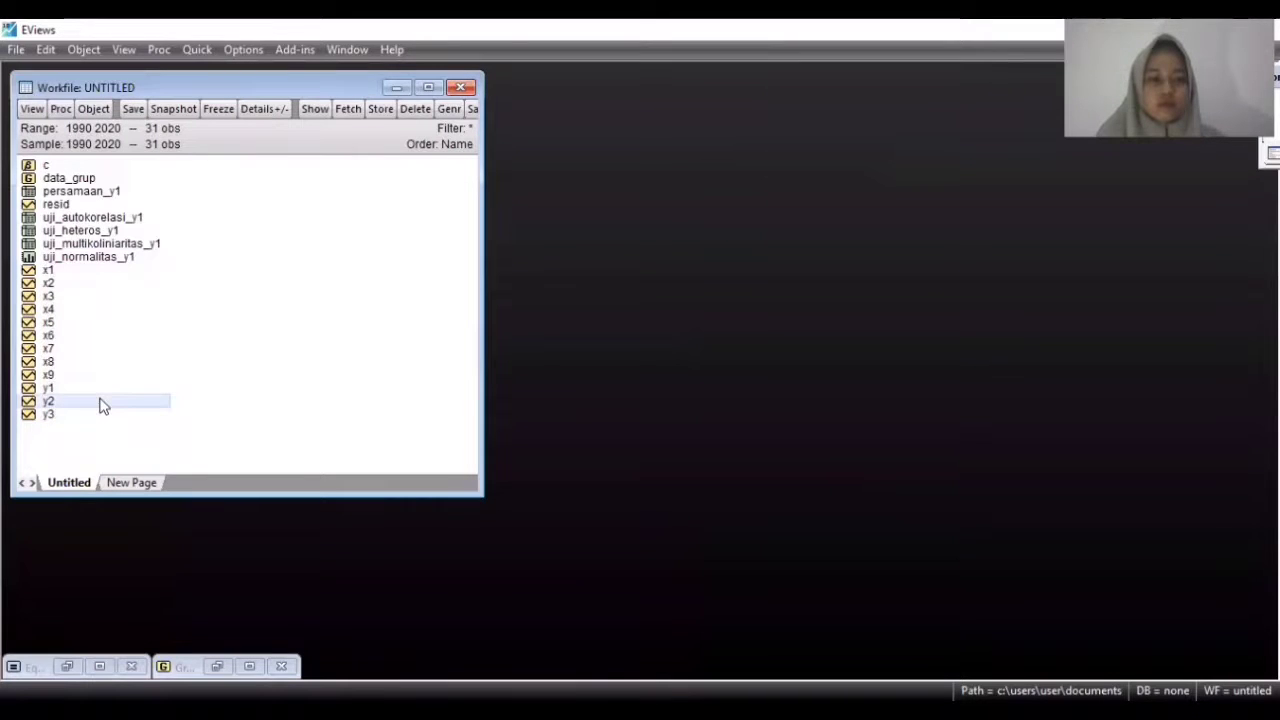
left_click(97, 390, "ctrl")
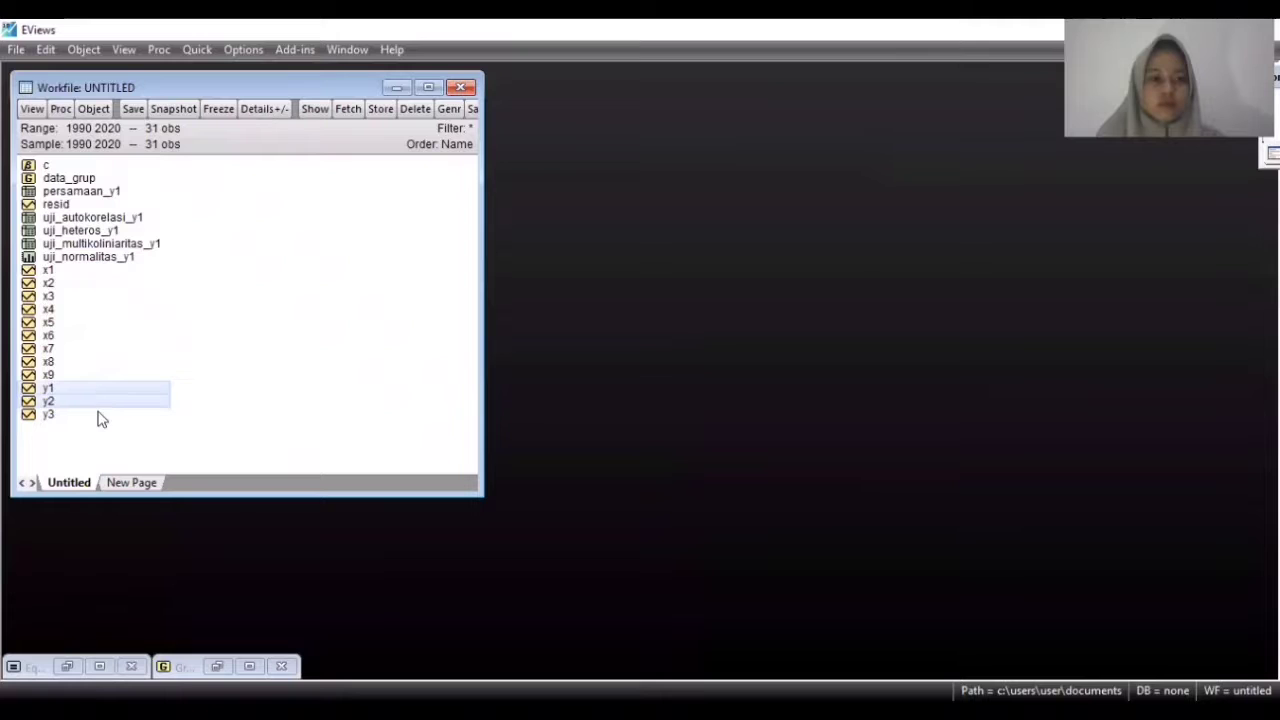
left_click(98, 416, "ctrl")
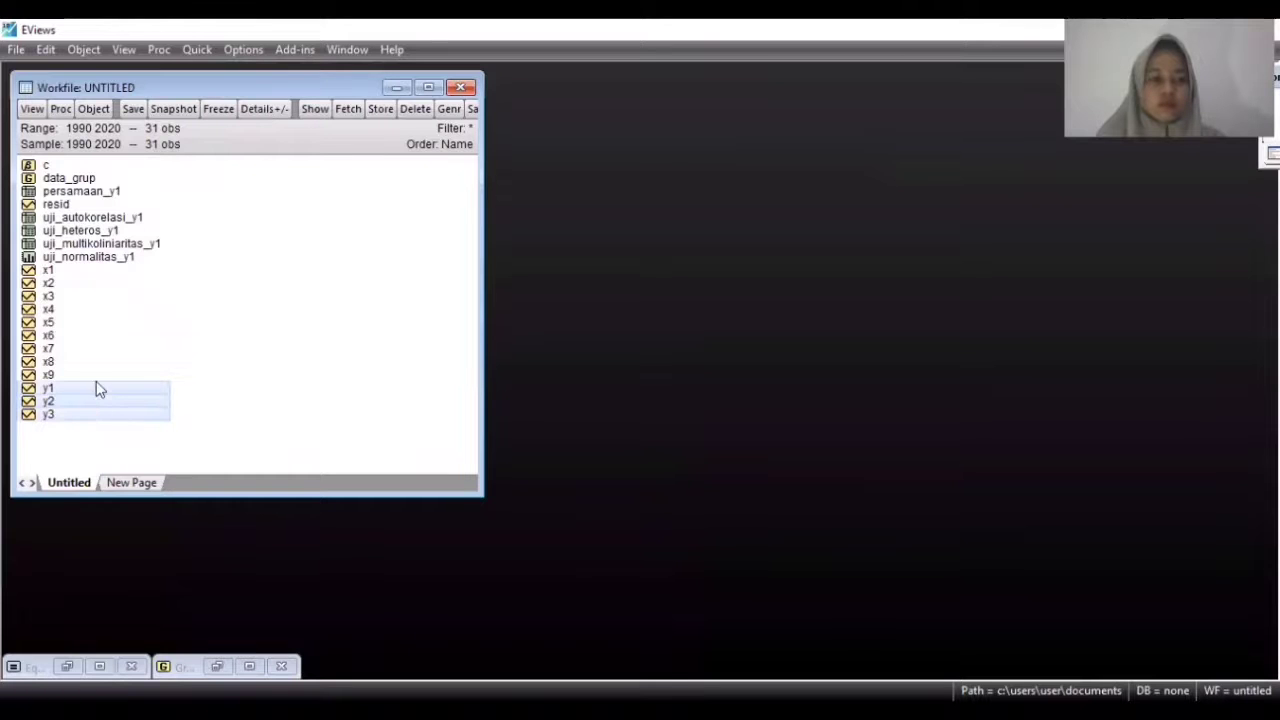
left_click(77, 298, "ctrl")
left_click(76, 310, "ctrl")
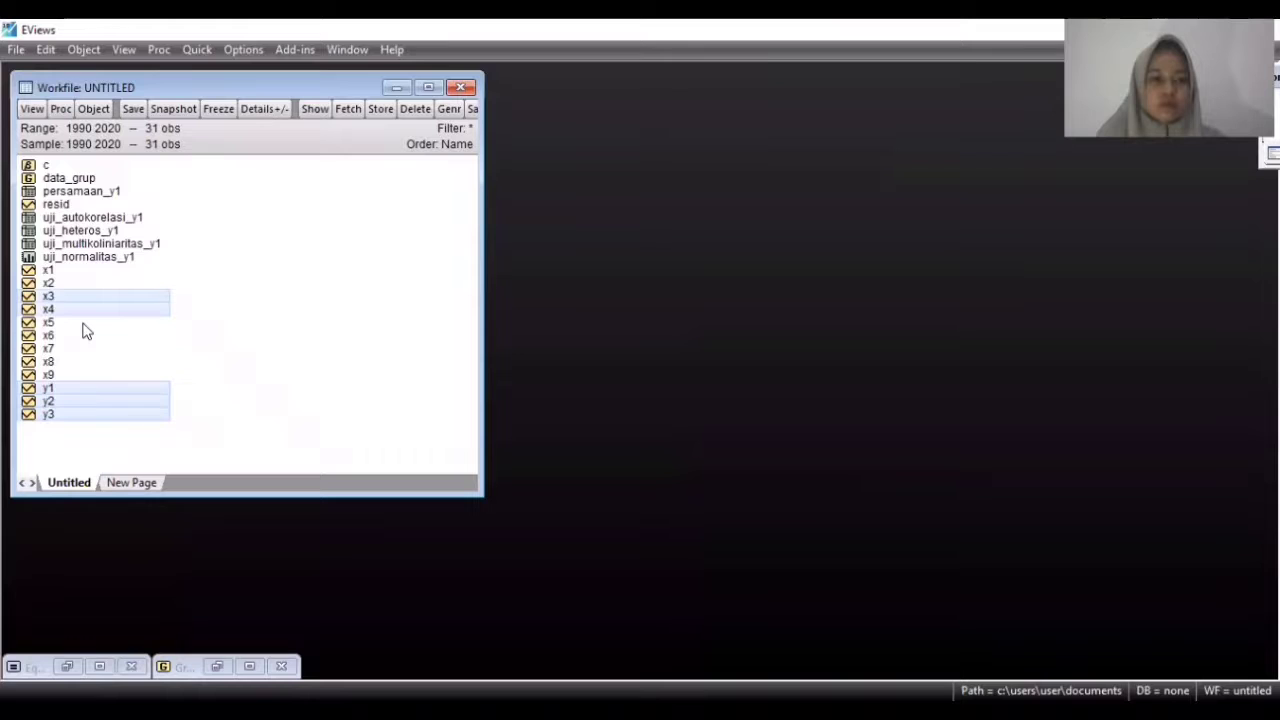
left_click(83, 324, "ctrl")
left_click(85, 337, "ctrl")
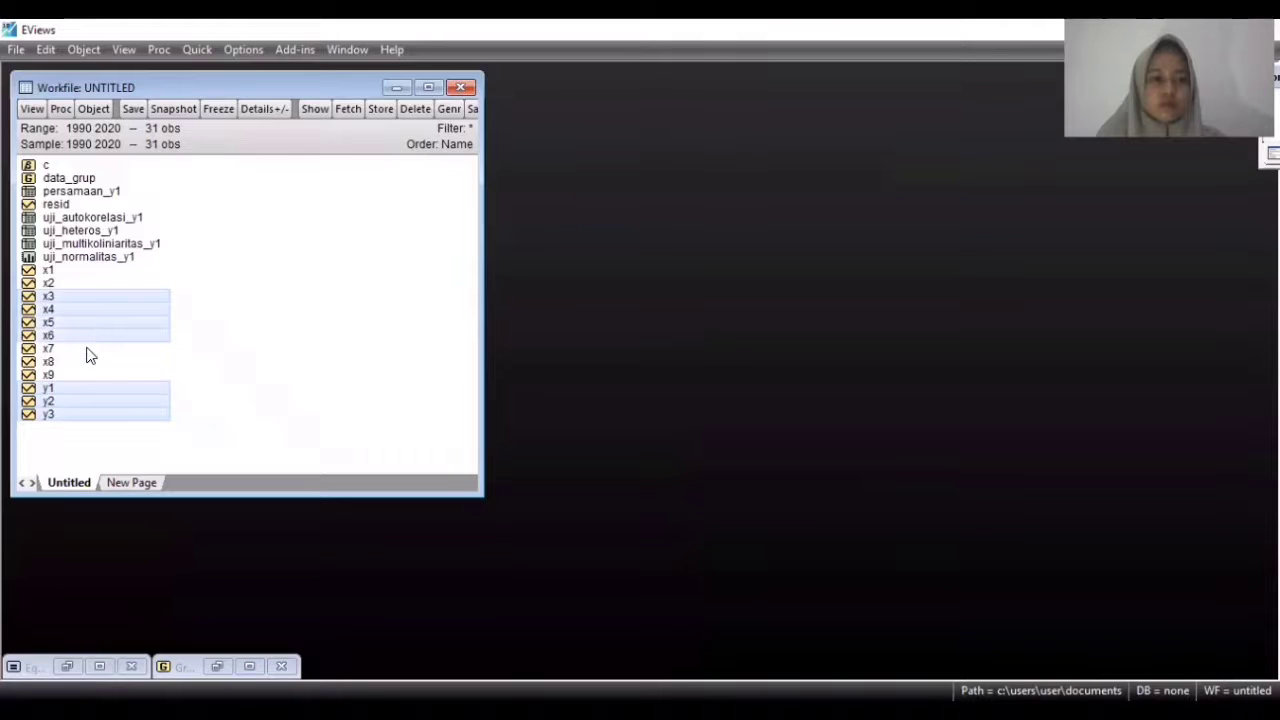
left_click(87, 350, "ctrl")
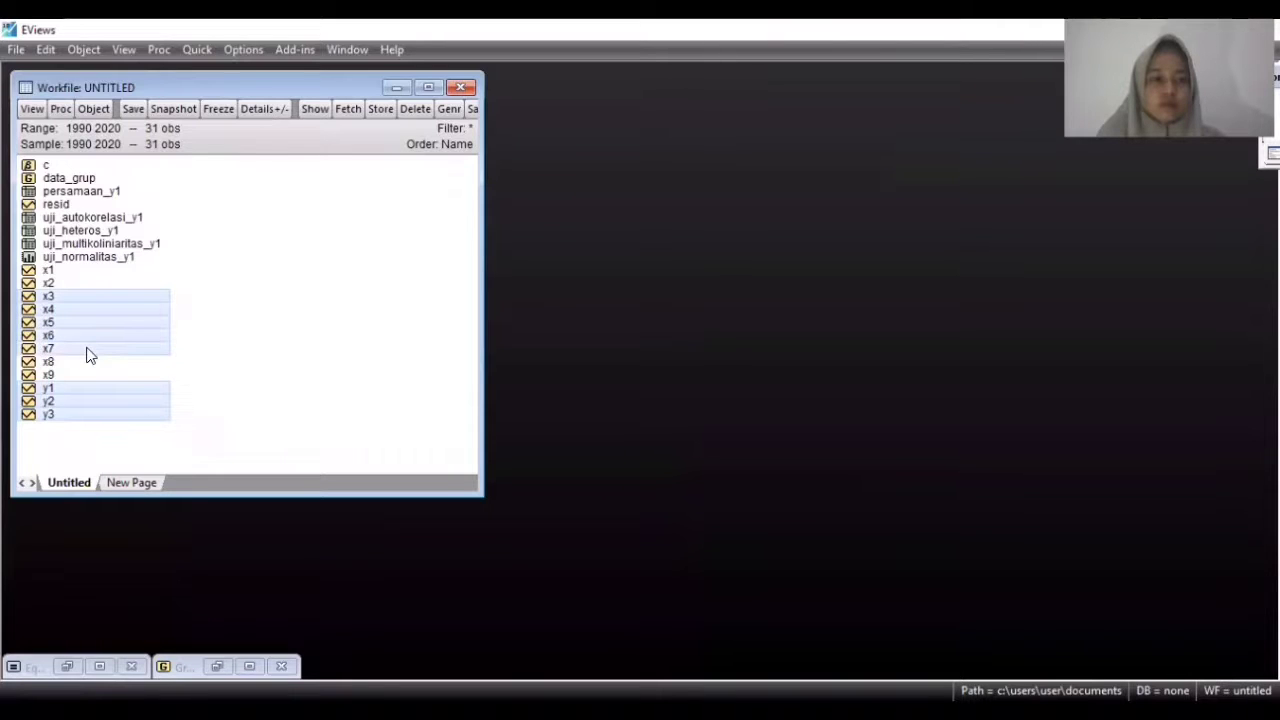
right_click(137, 305)
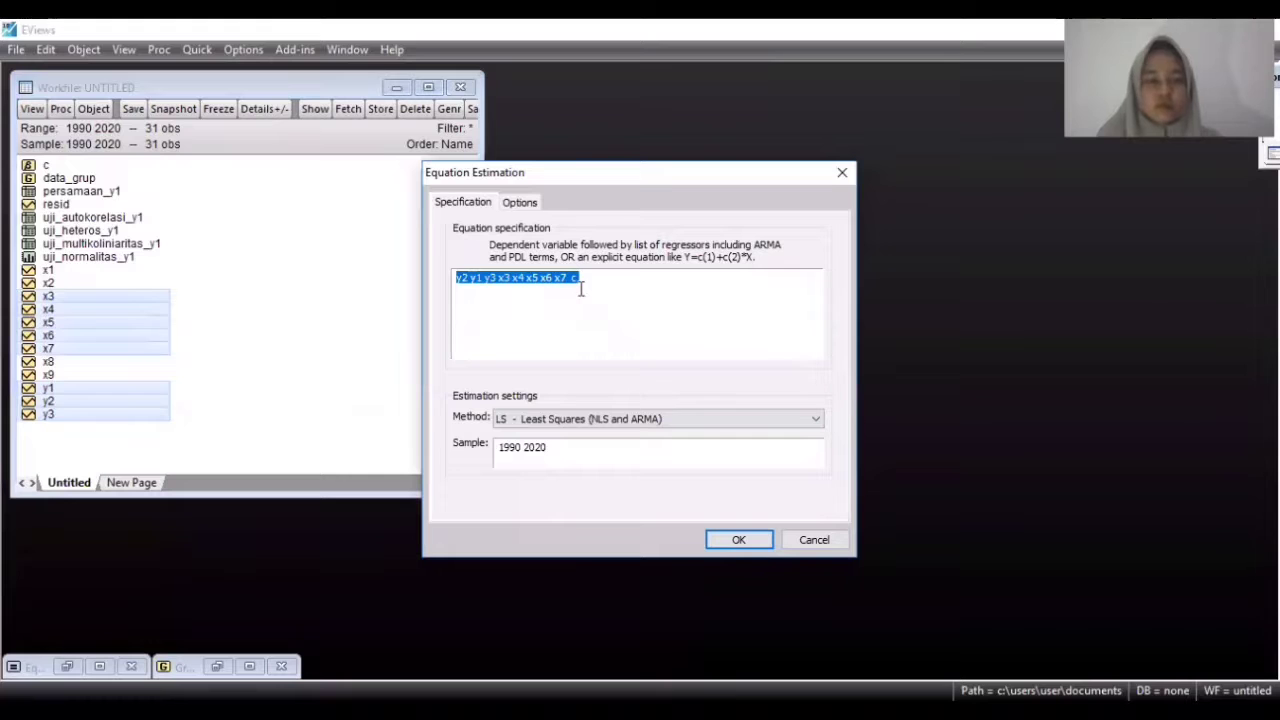
Step: Set the equation specification to y2 c y1 log(y3) x3 x4 x5 x6 x7
left_click(580, 289)
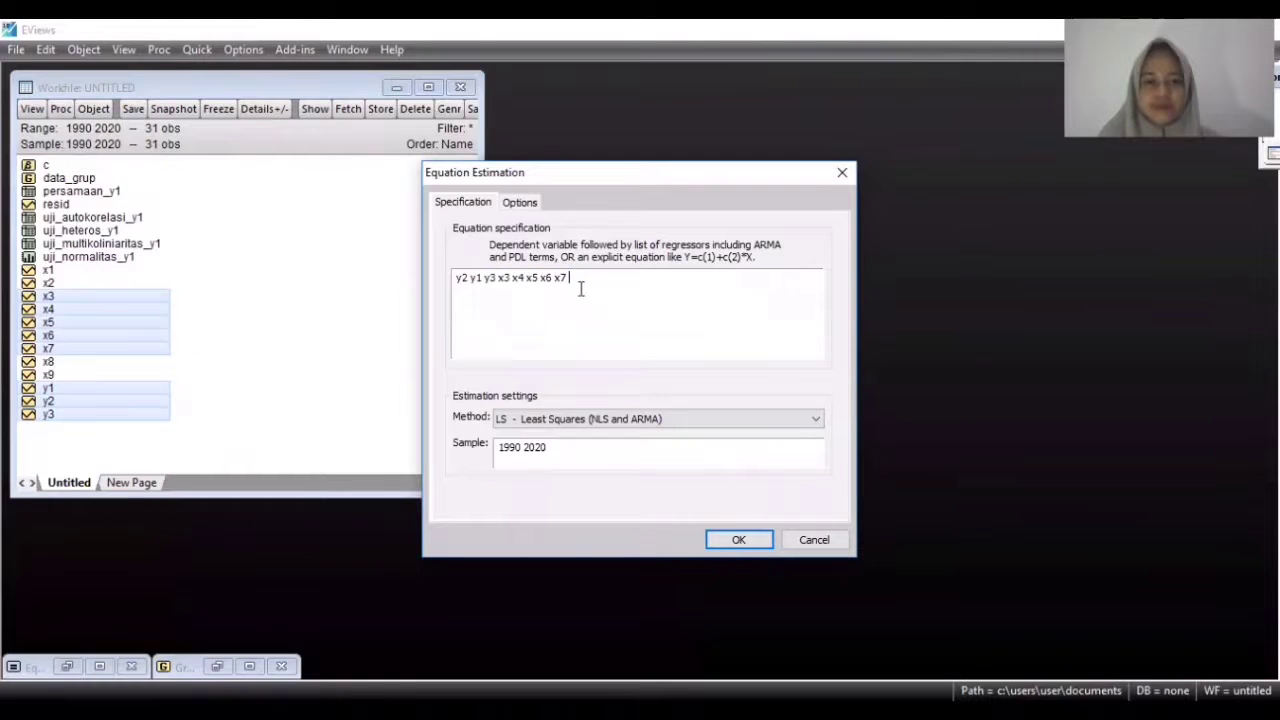
left_click(474, 278)
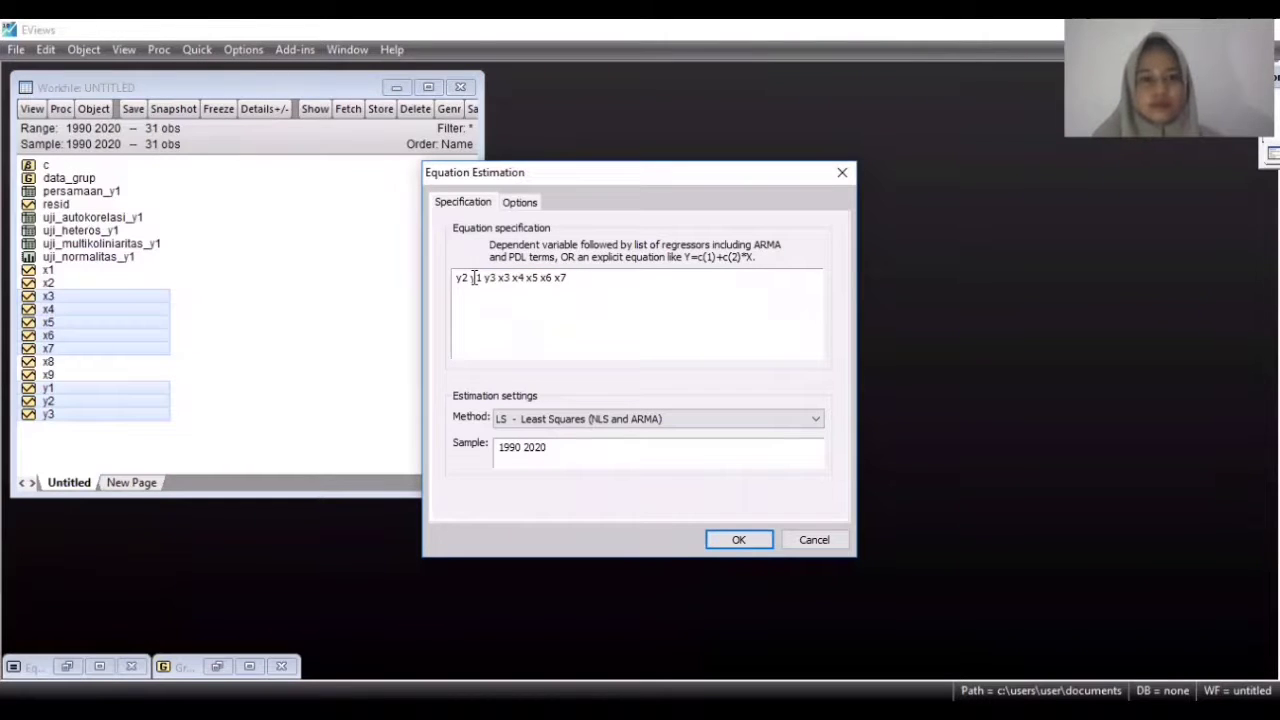
type("c y1 ")
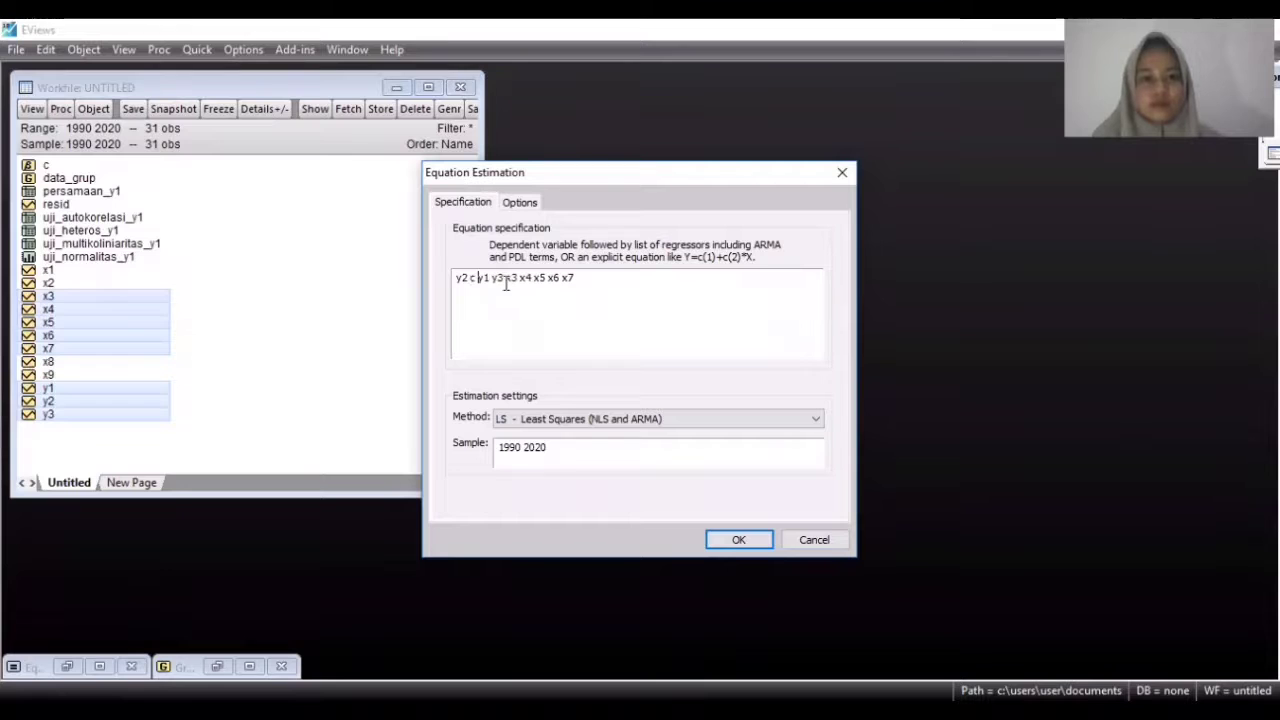
type("log")
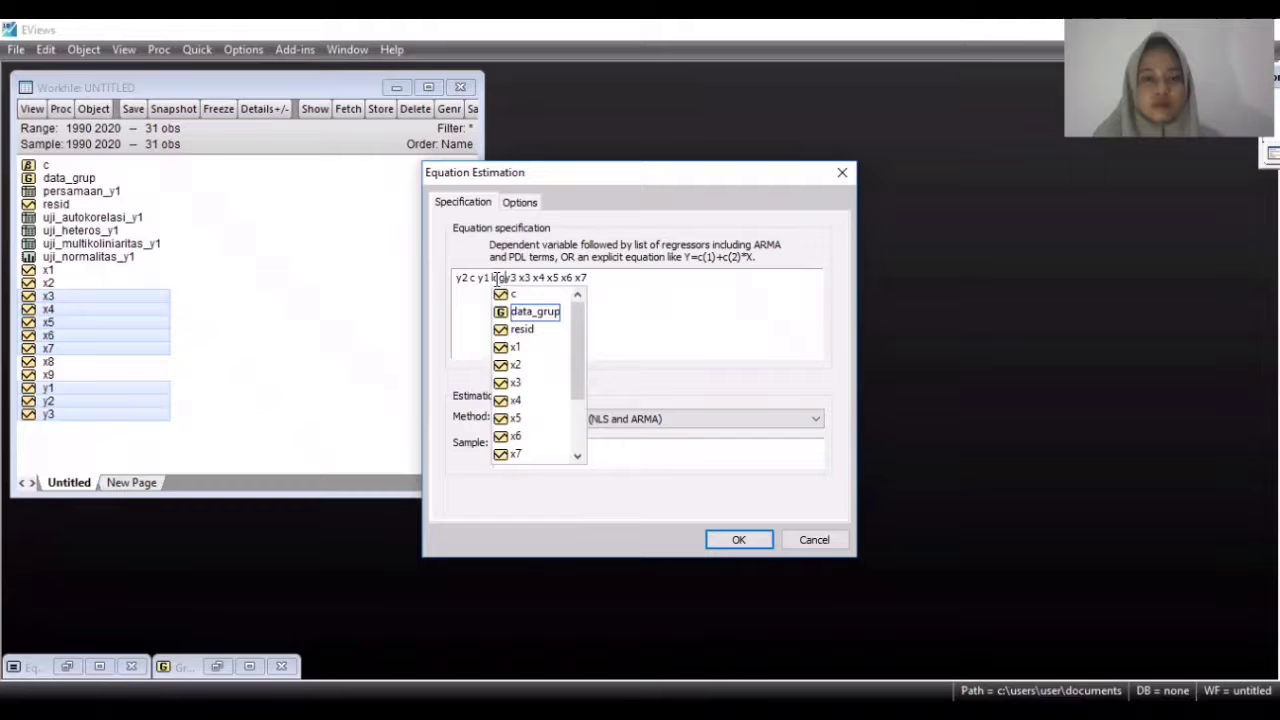
type("(y3")
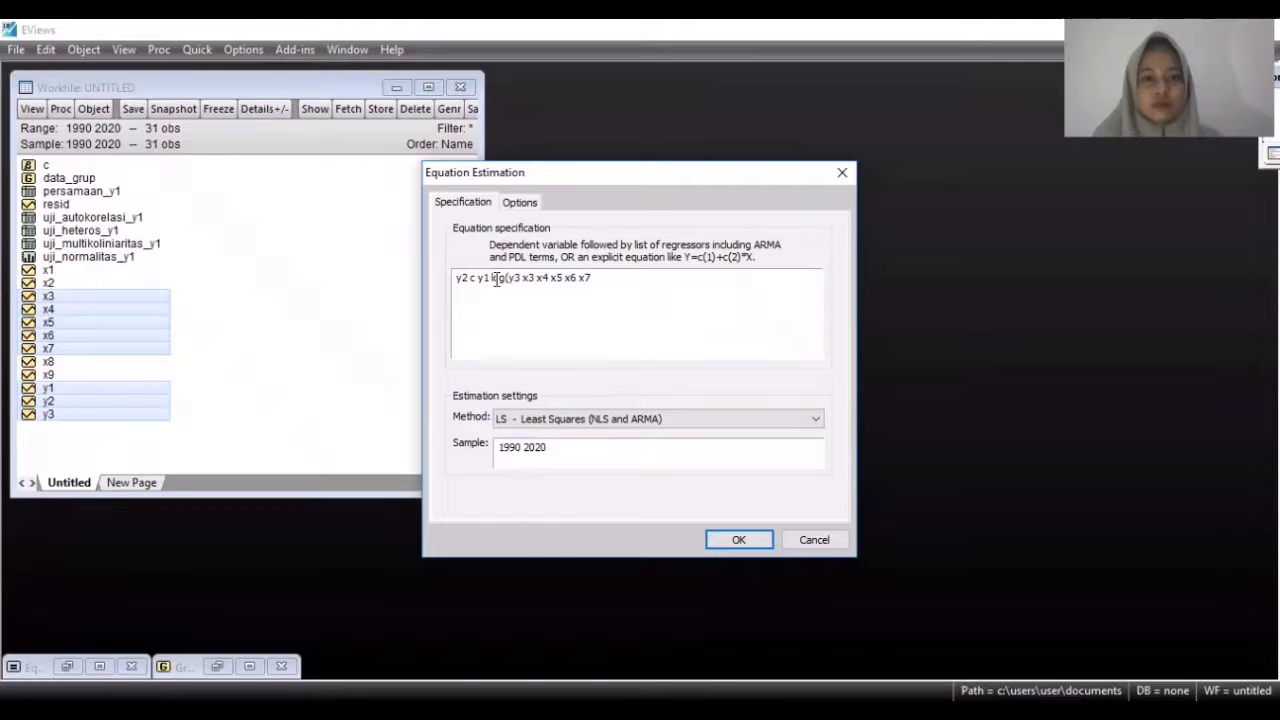
type(")")
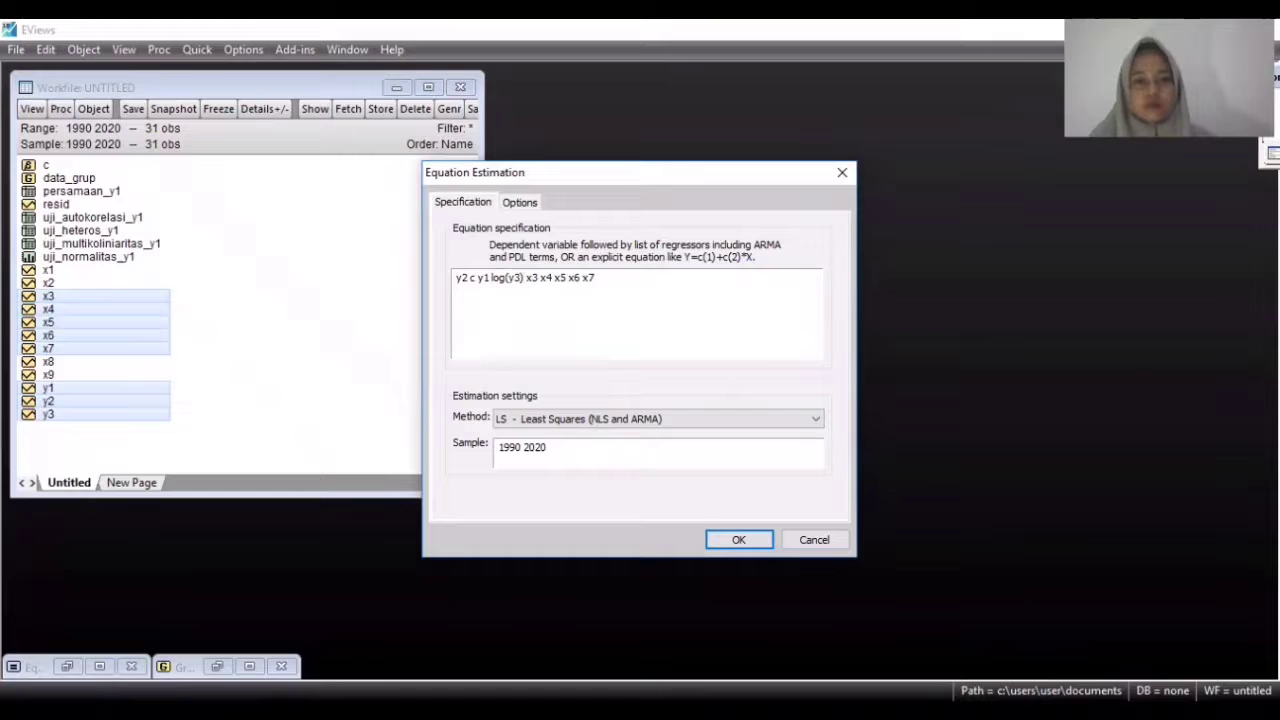
Step: Estimate the y2 equation by two-stage least squares with instruments x1 x2 x3 x4 x5 x6 x7 x8 x9, deleting the previous untitled equation
left_click(800, 425)
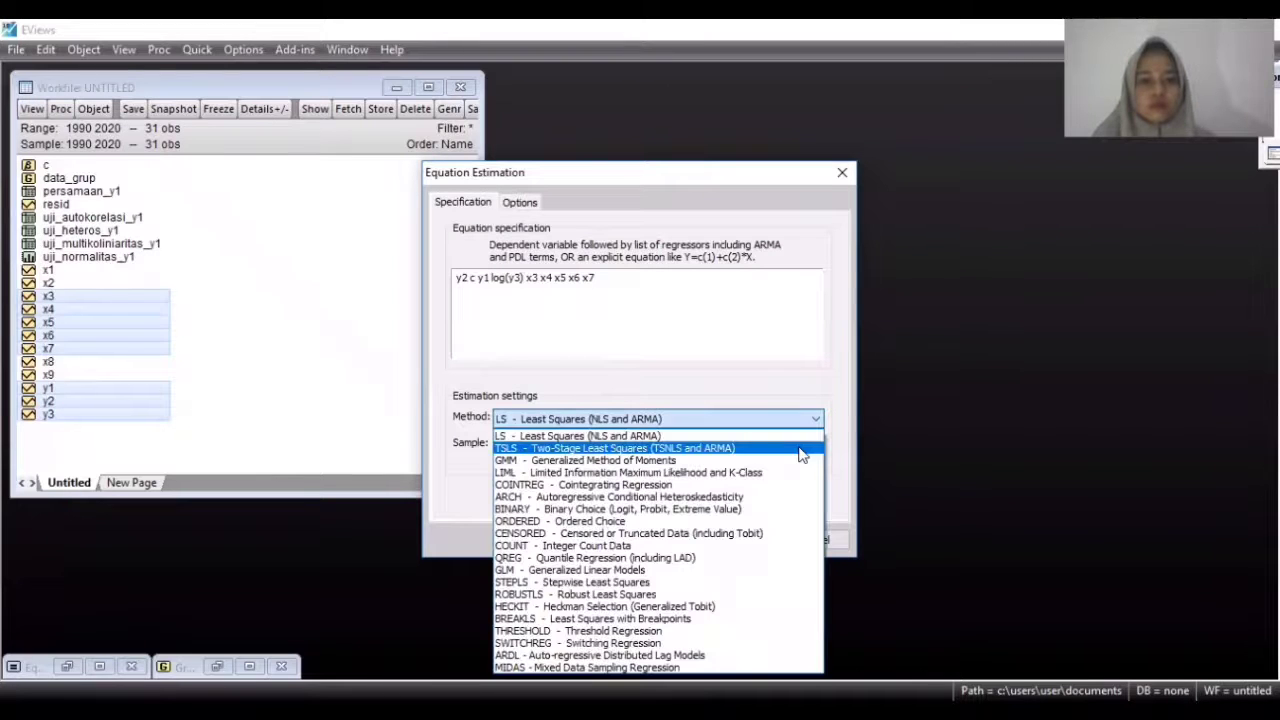
left_click(800, 449)
left_click(459, 360)
type("x1 x2")
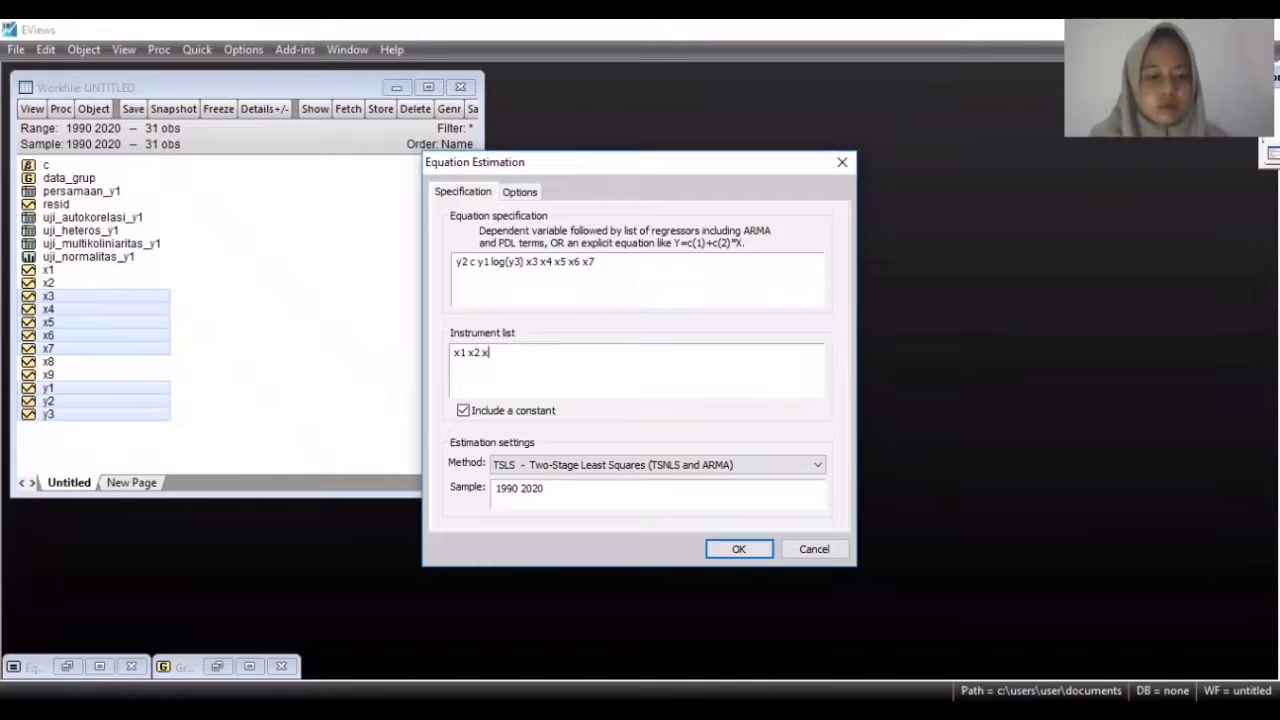
type("x5 x6 x7 x8")
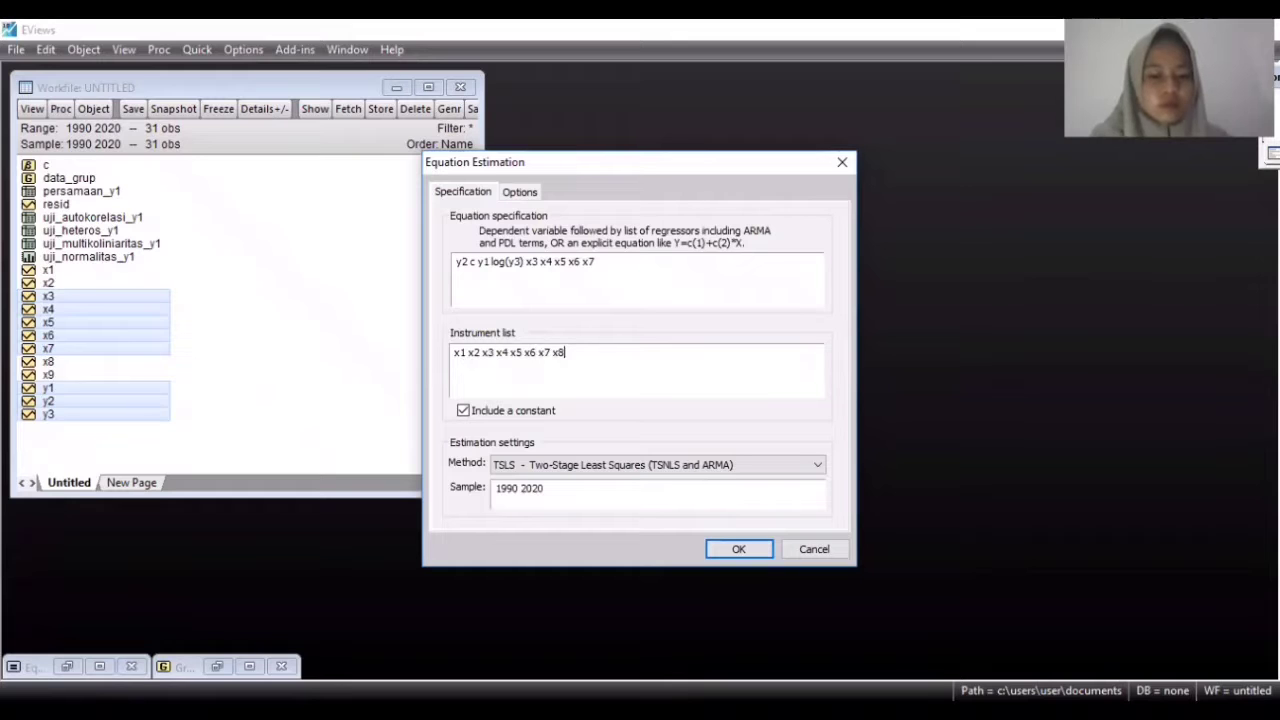
type("x 9")
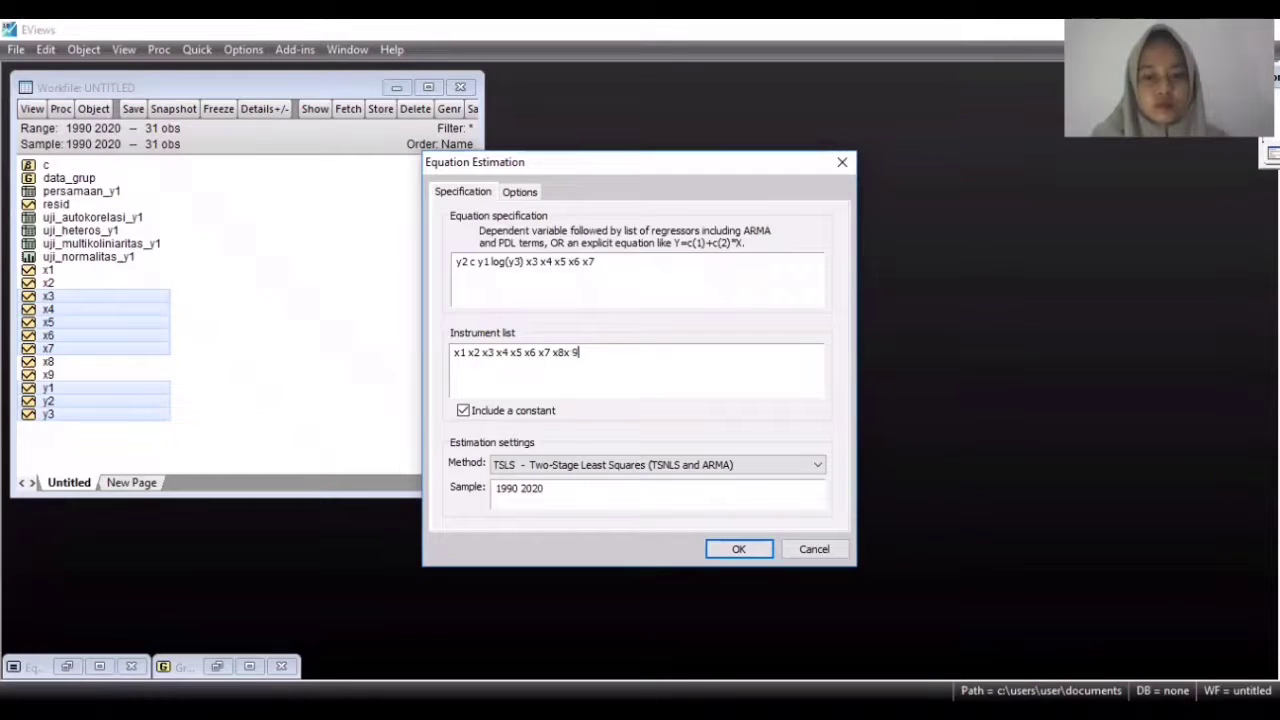
key("BackSpace")
key("BackSpace")
key("BackSpace")
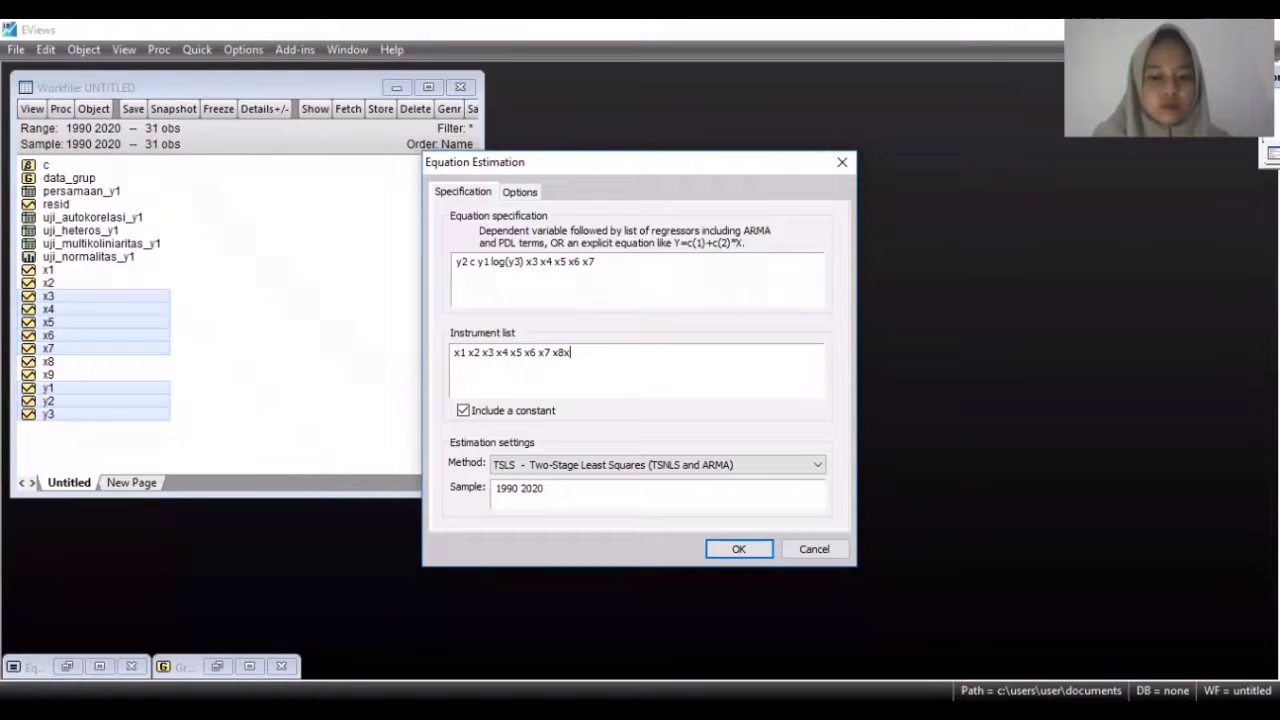
type("x")
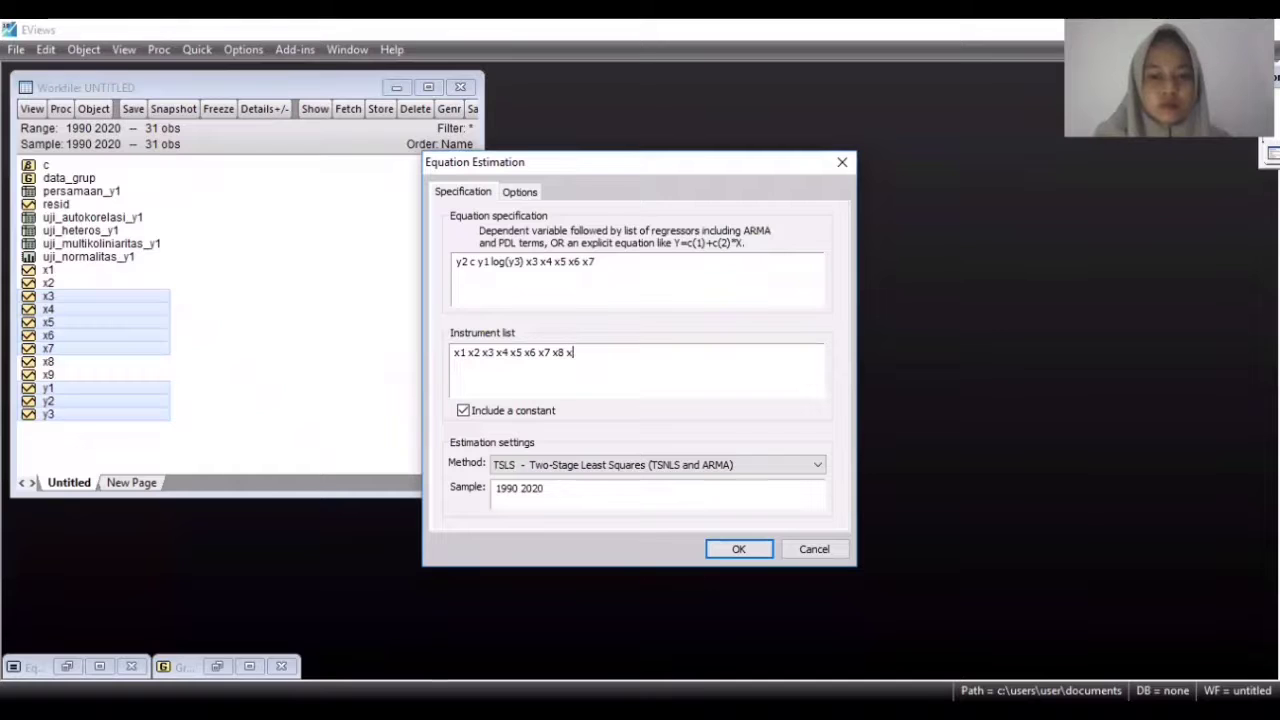
type("9")
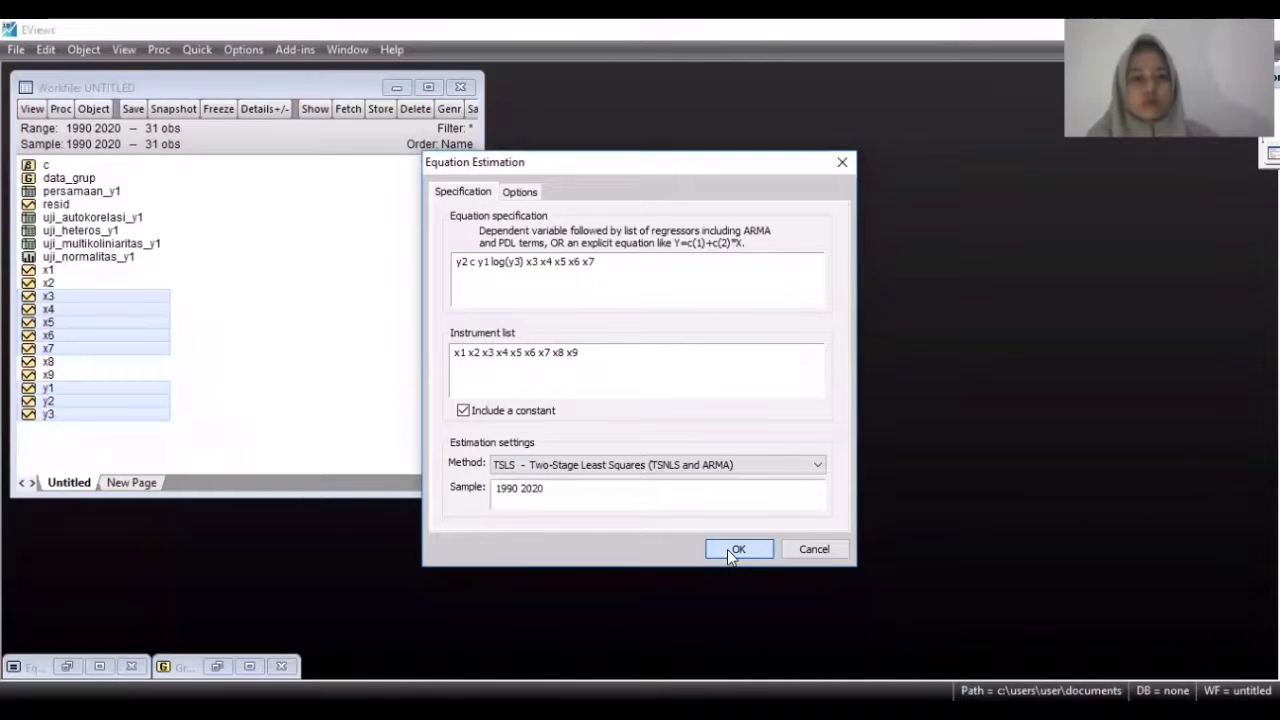
key("Escape")
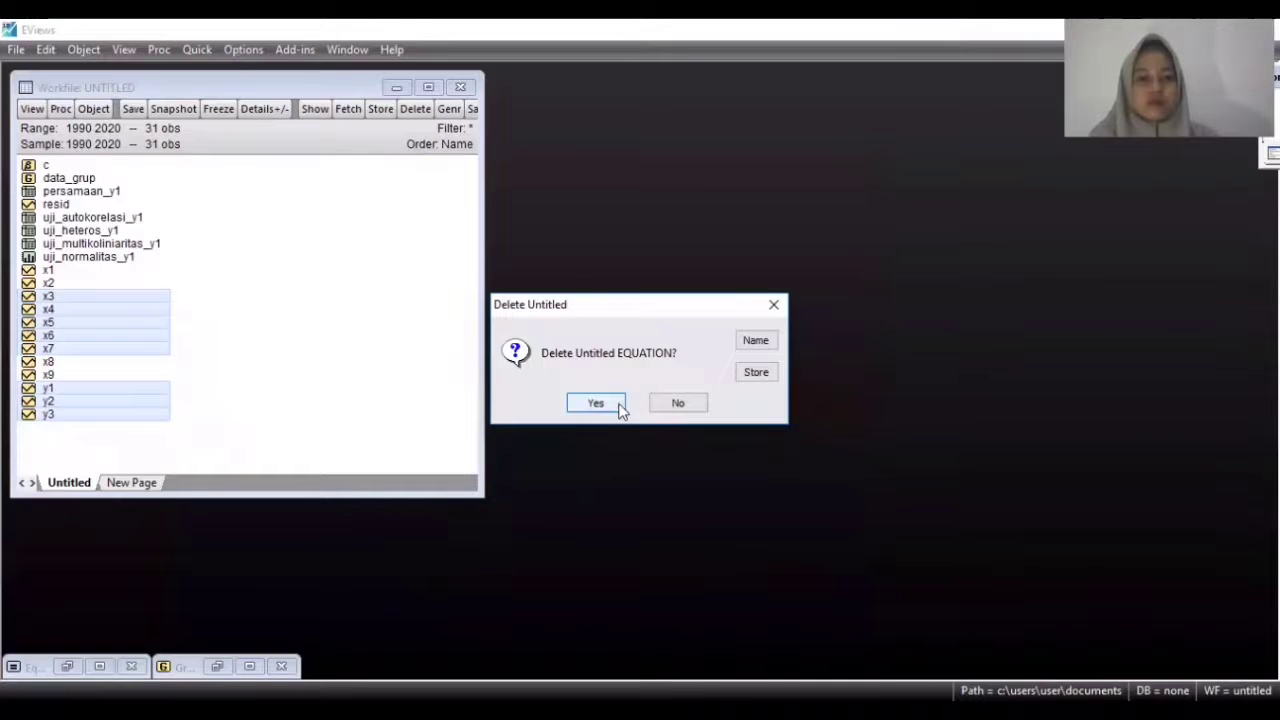
key("Escape")
Step: Freeze the y2 estimation output as a table named persamaan_y2, and close the table
left_click(445, 130)
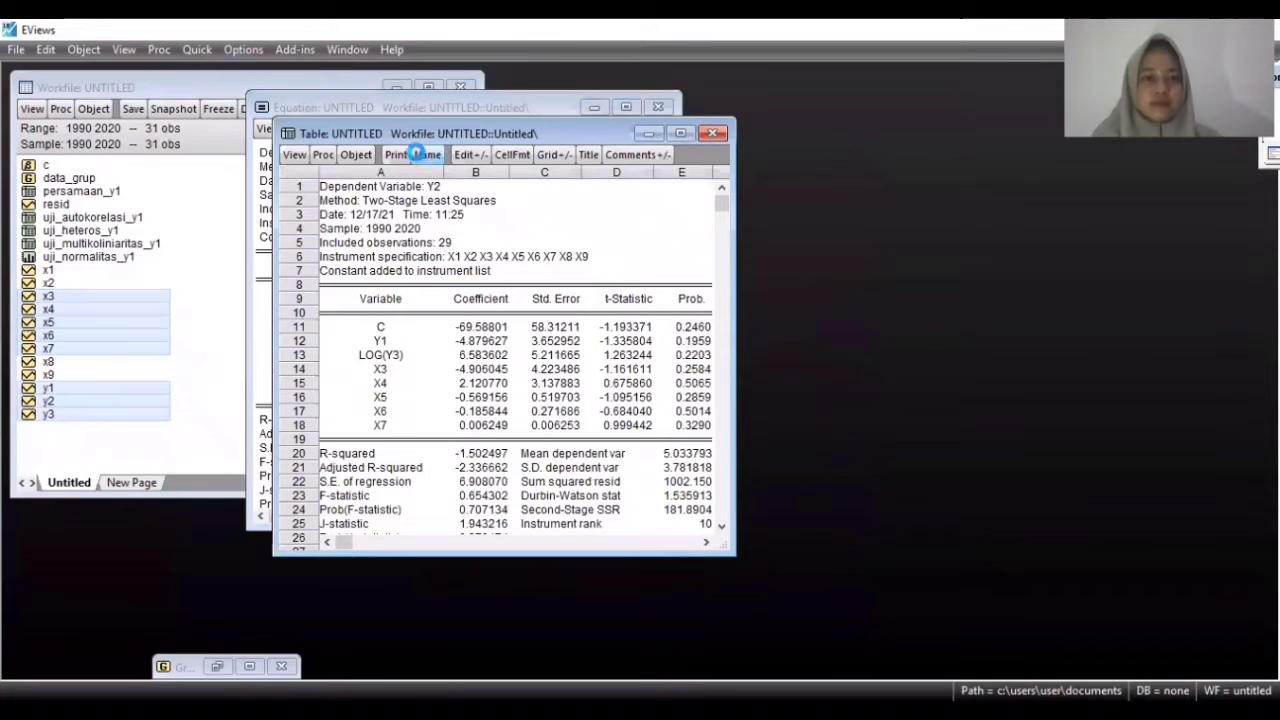
left_click(426, 155)
type("persamaan_y2")
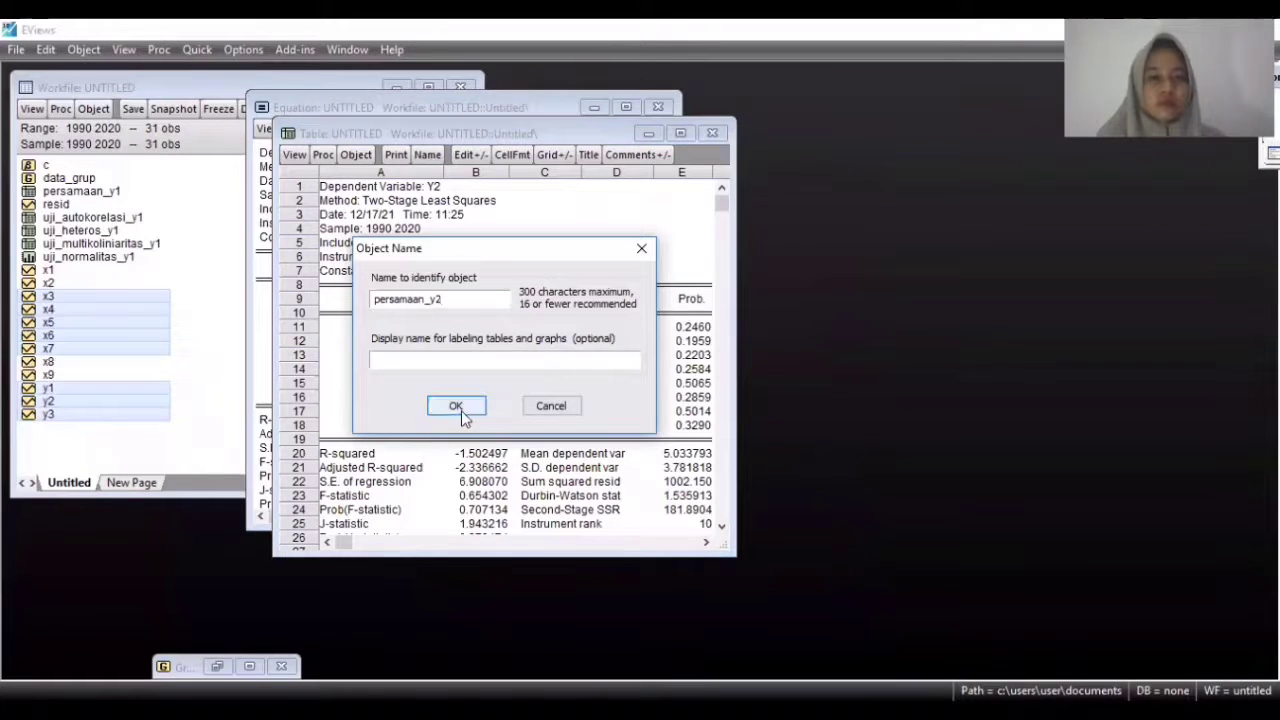
key("Return")
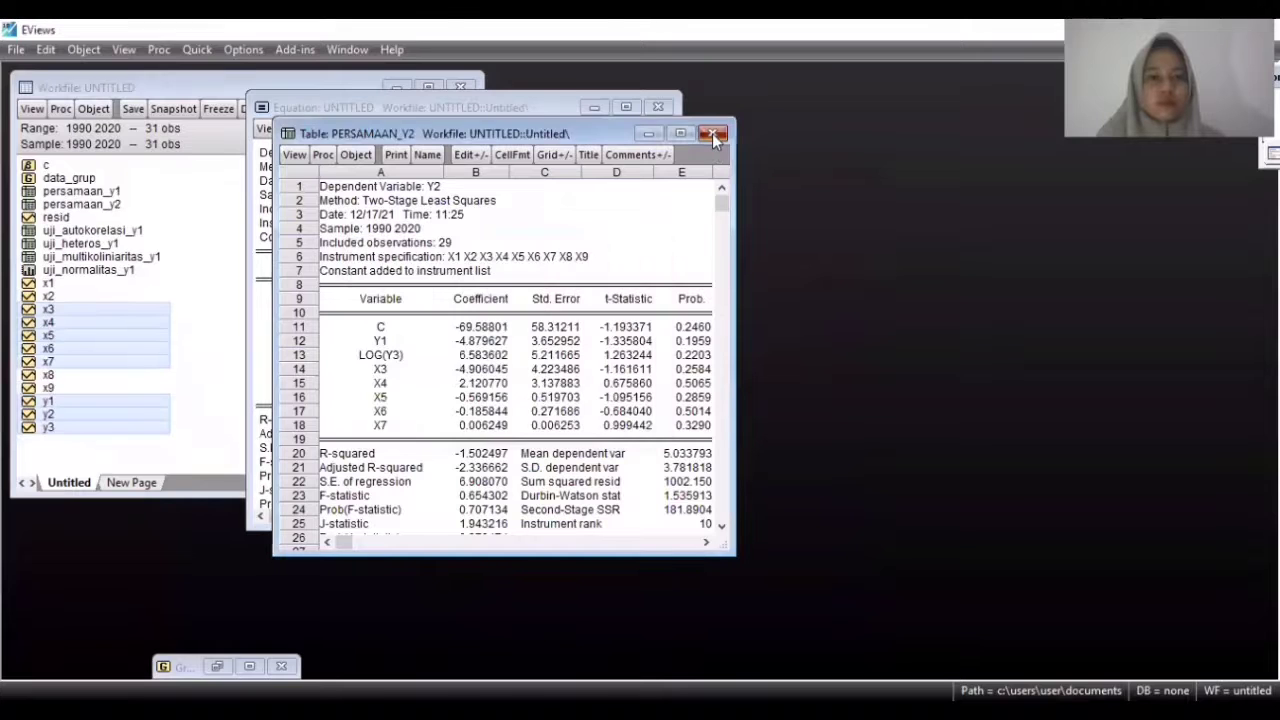
left_click(712, 134)
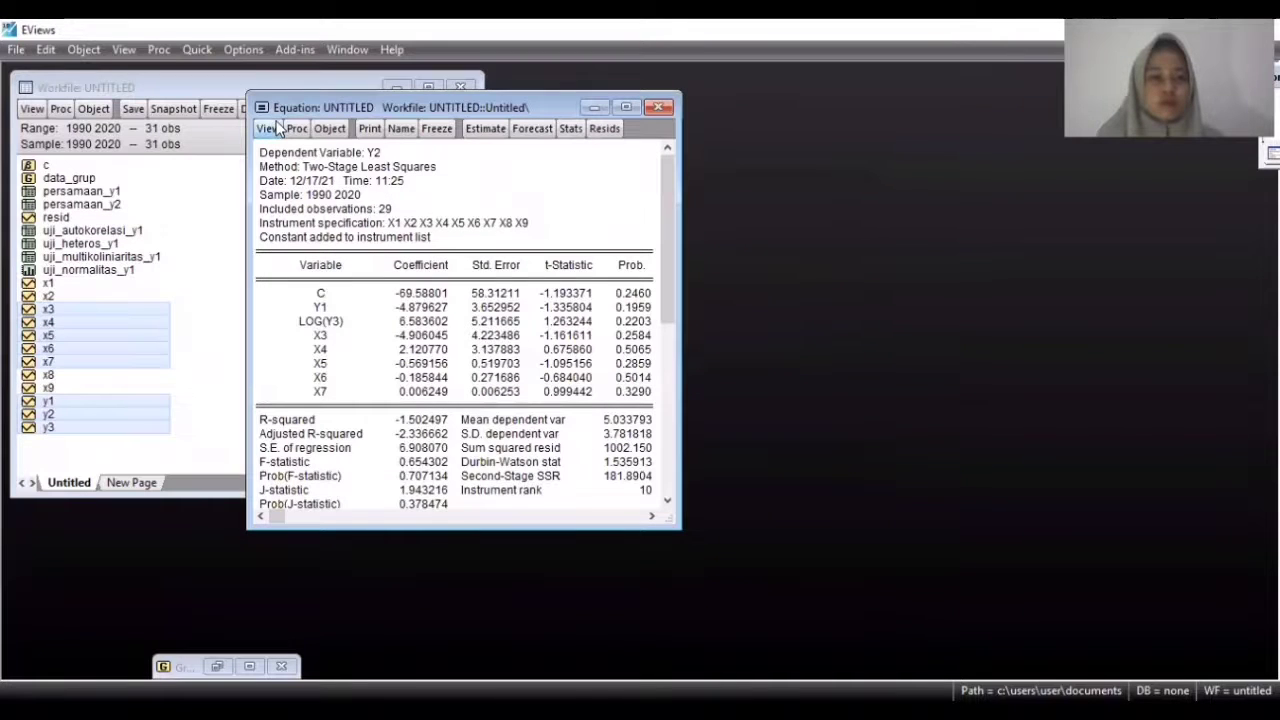
Step: Run the histogram normality test on the residuals of the y2 equation
left_click(268, 128)
mouse_move(405, 322)
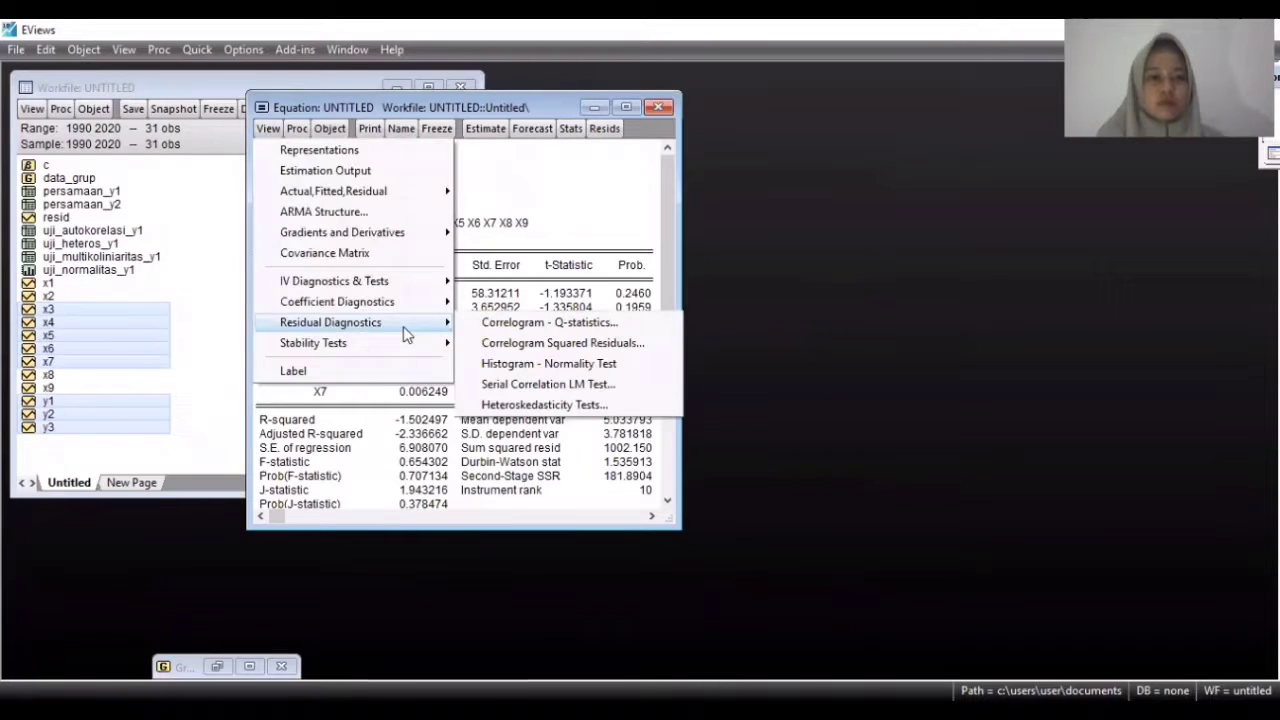
left_click(493, 363)
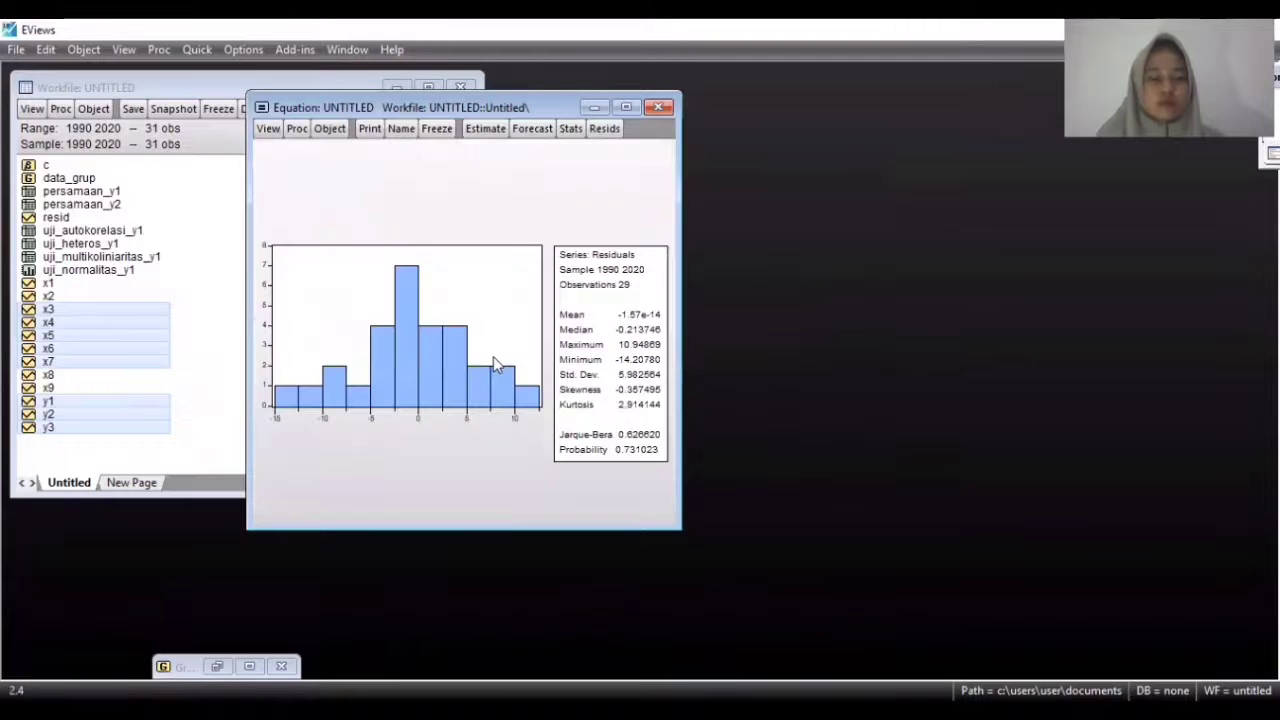
Step: Freeze the residual histogram as a graph named uji_normalitas_y2, and close the graph
left_click(436, 129)
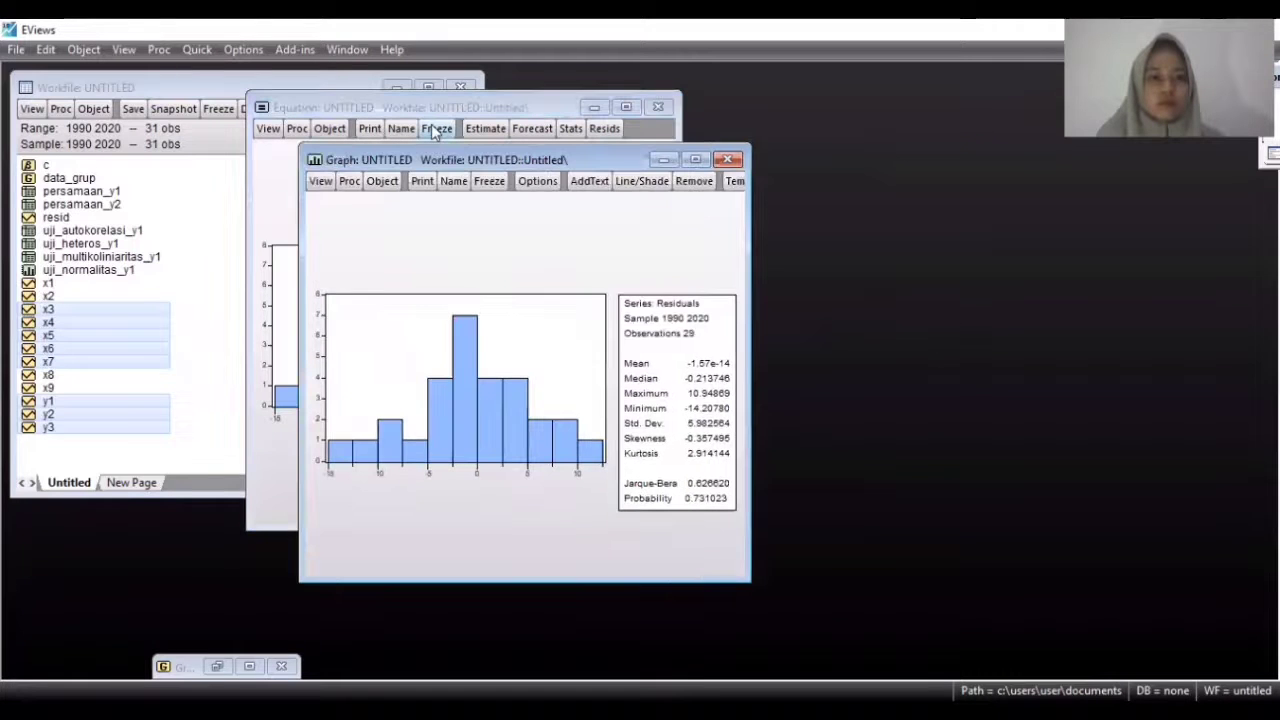
left_click(451, 183)
type("uji_normalitas_y2")
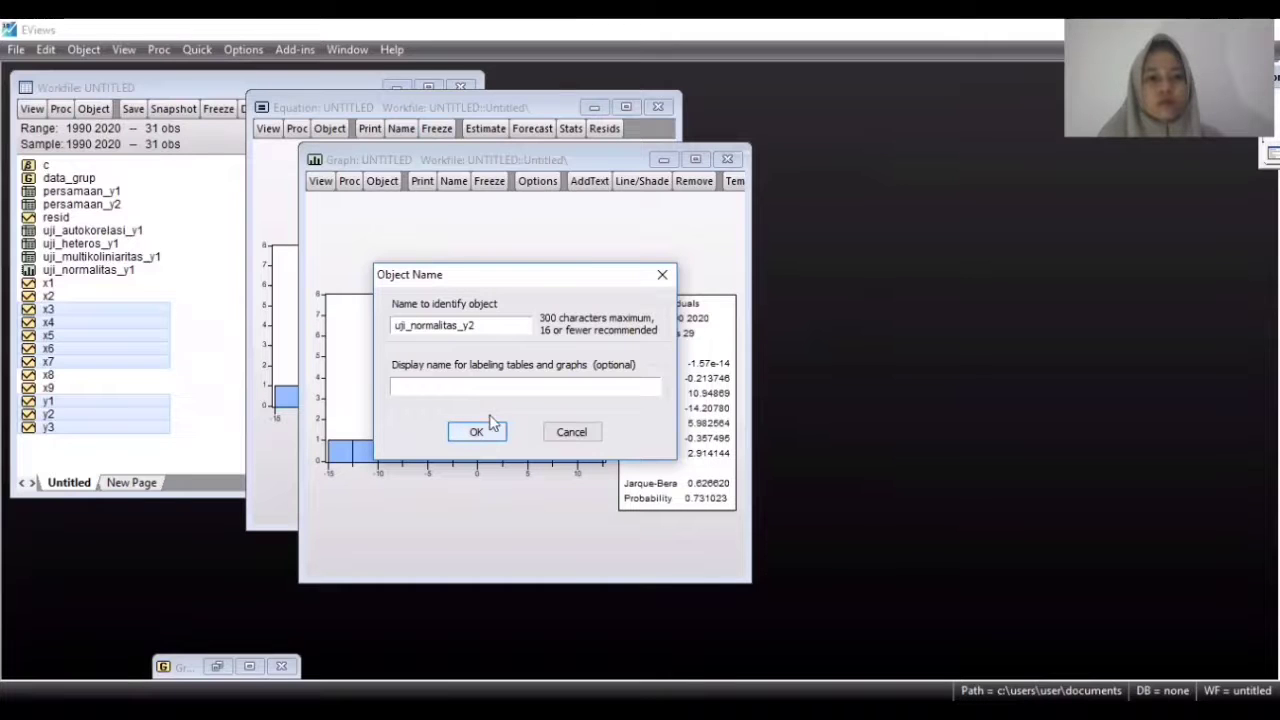
key("Return")
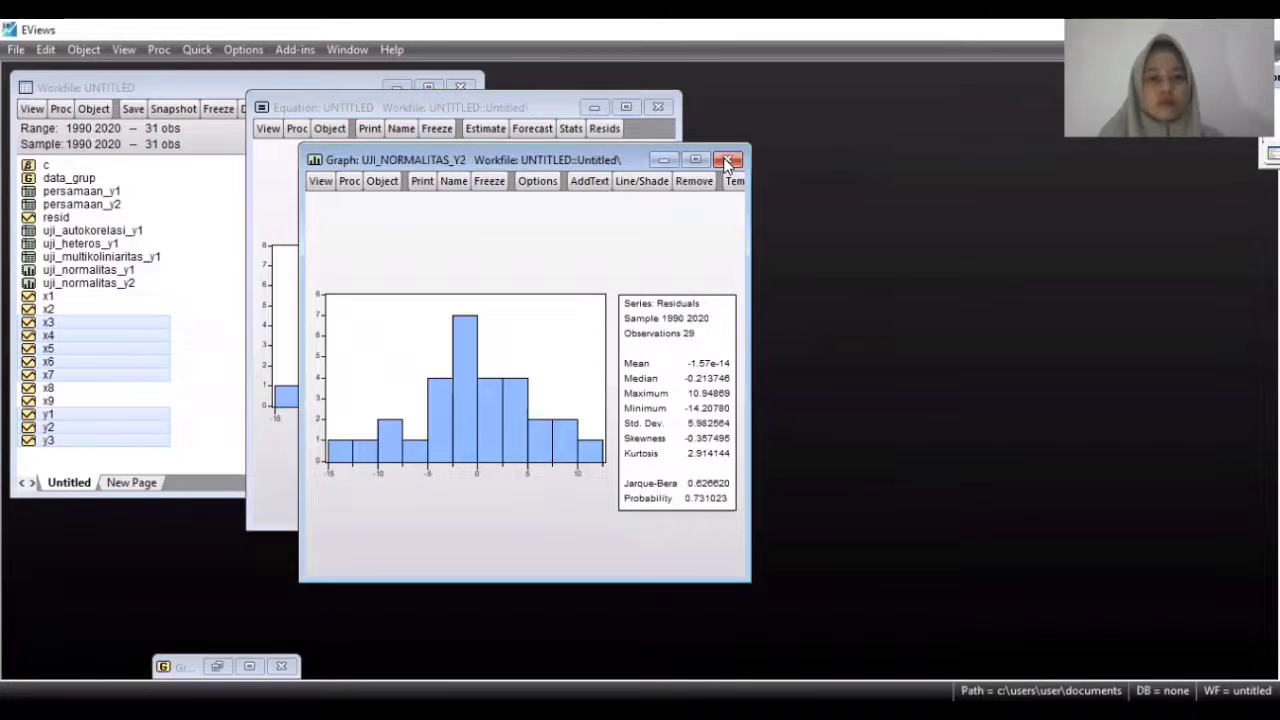
left_click(728, 162)
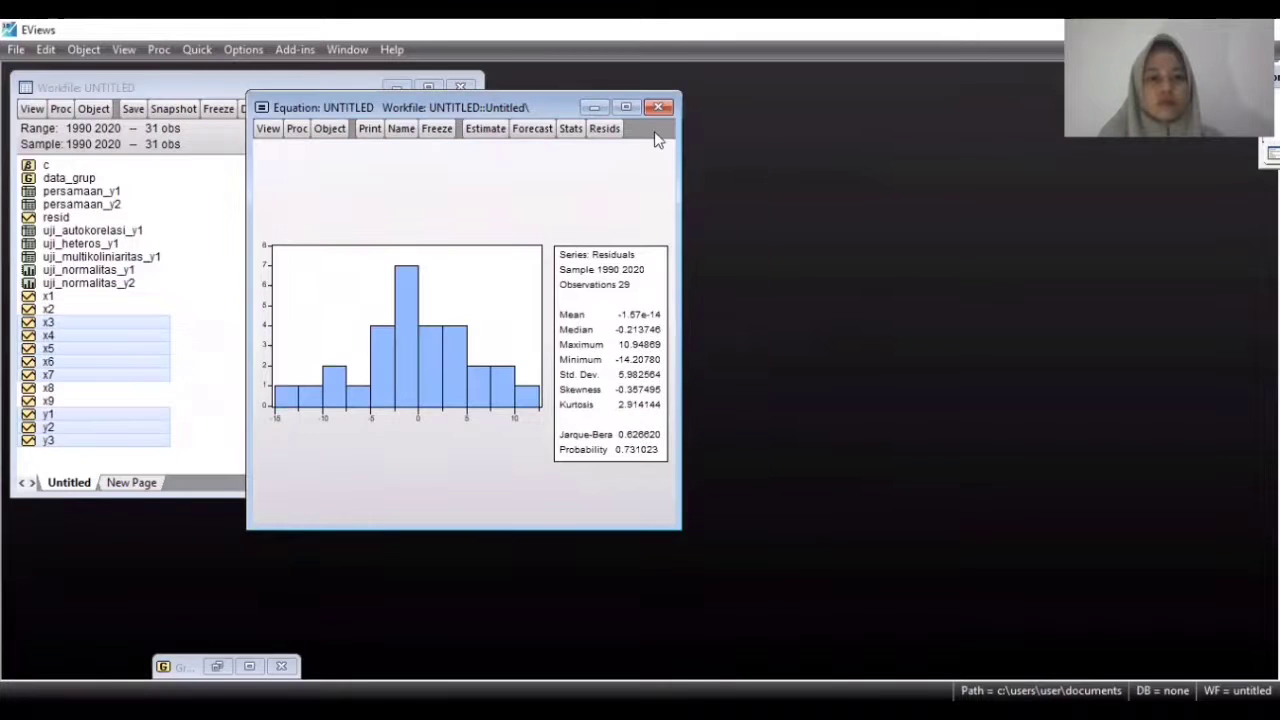
Step: Run the serial correlation LM test on the y2 equation with 2 lags
left_click(272, 128)
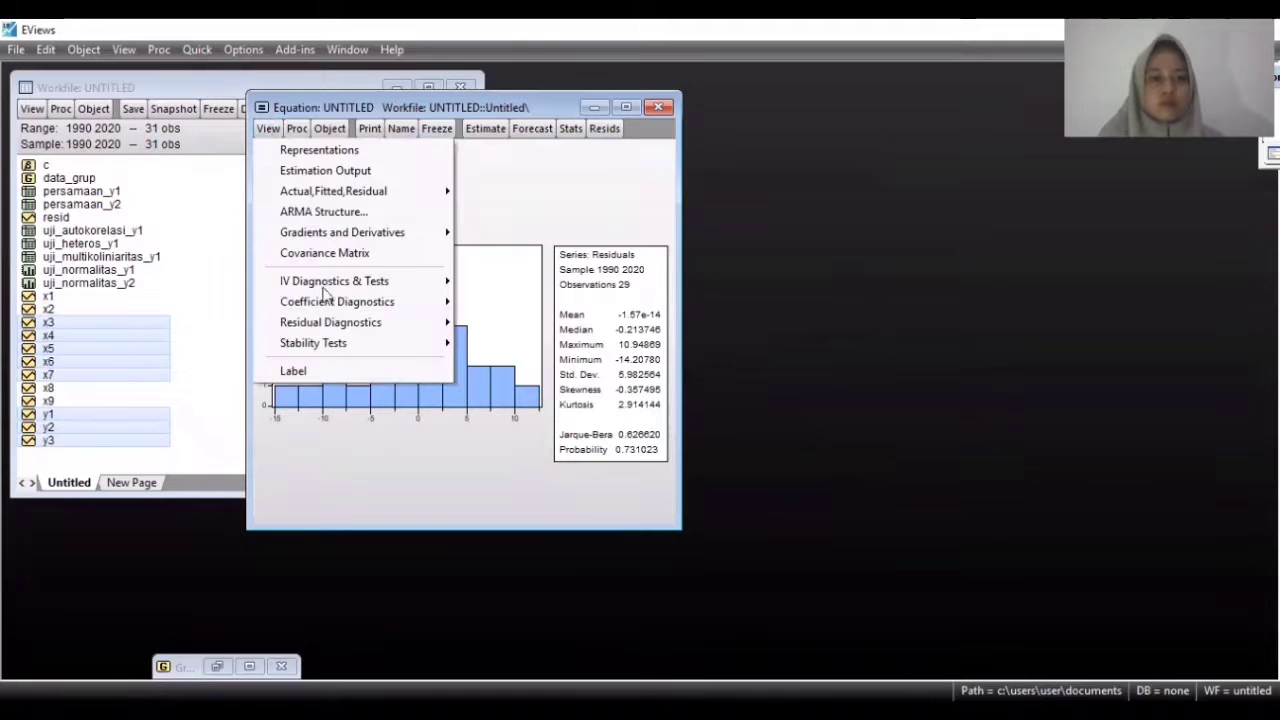
mouse_move(418, 323)
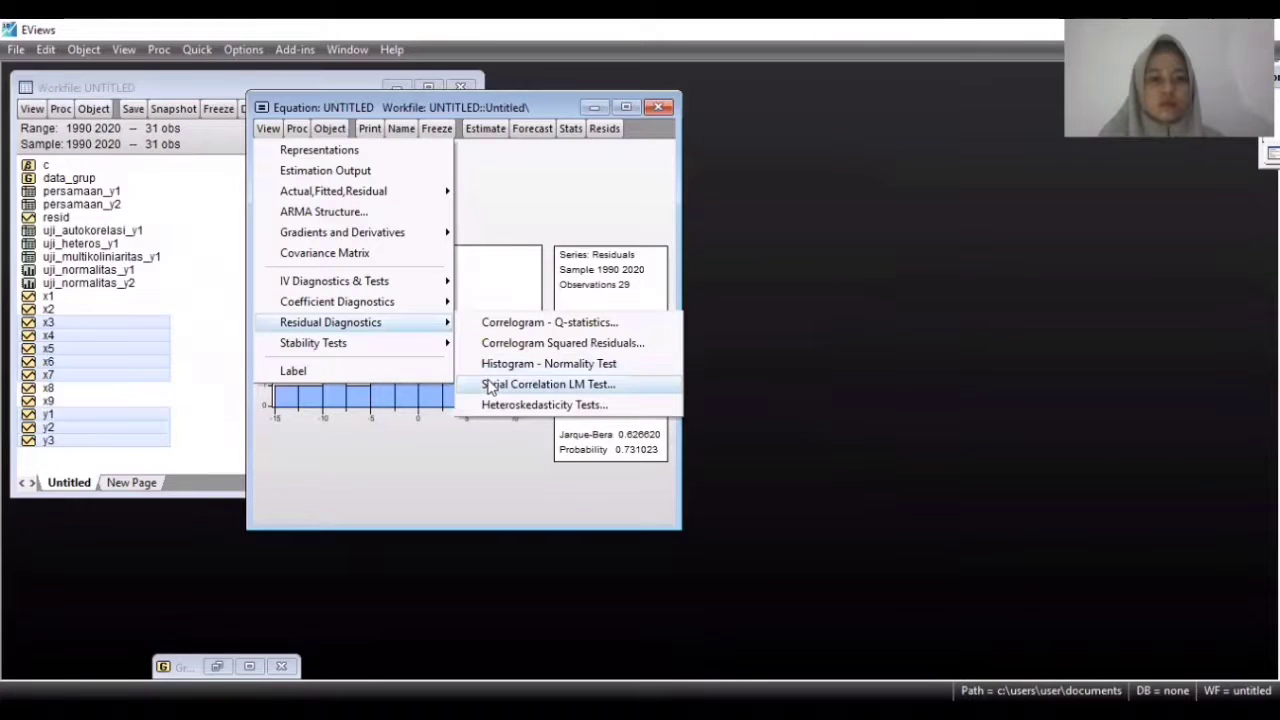
key("Return")
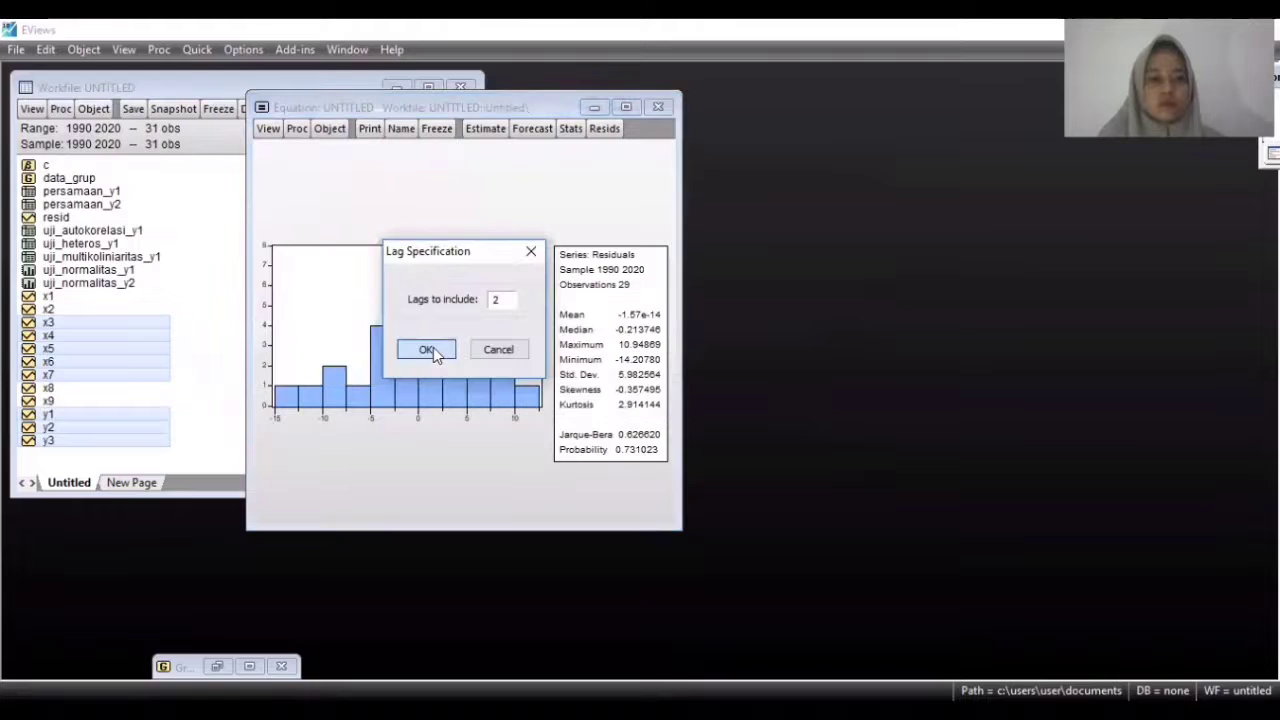
left_click(433, 347)
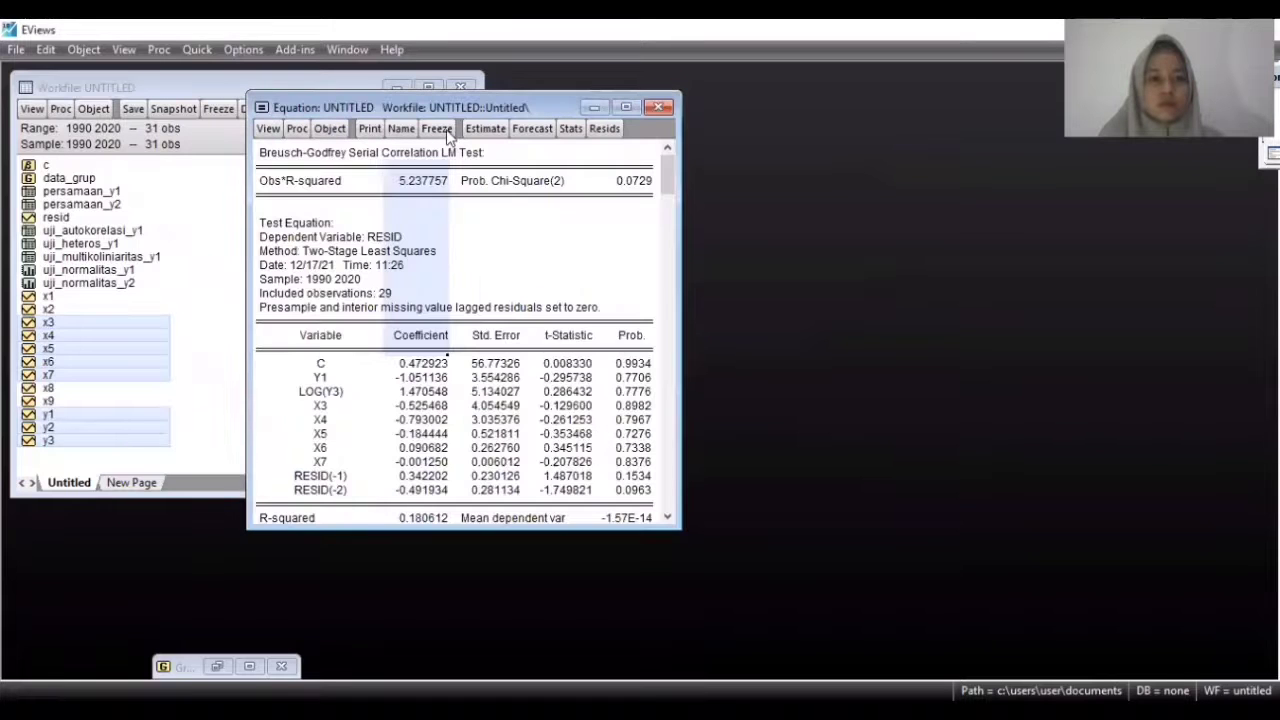
Step: Freeze the serial correlation LM test output as a table named uji_autokorelasi_y2, and close the table
left_click(440, 128)
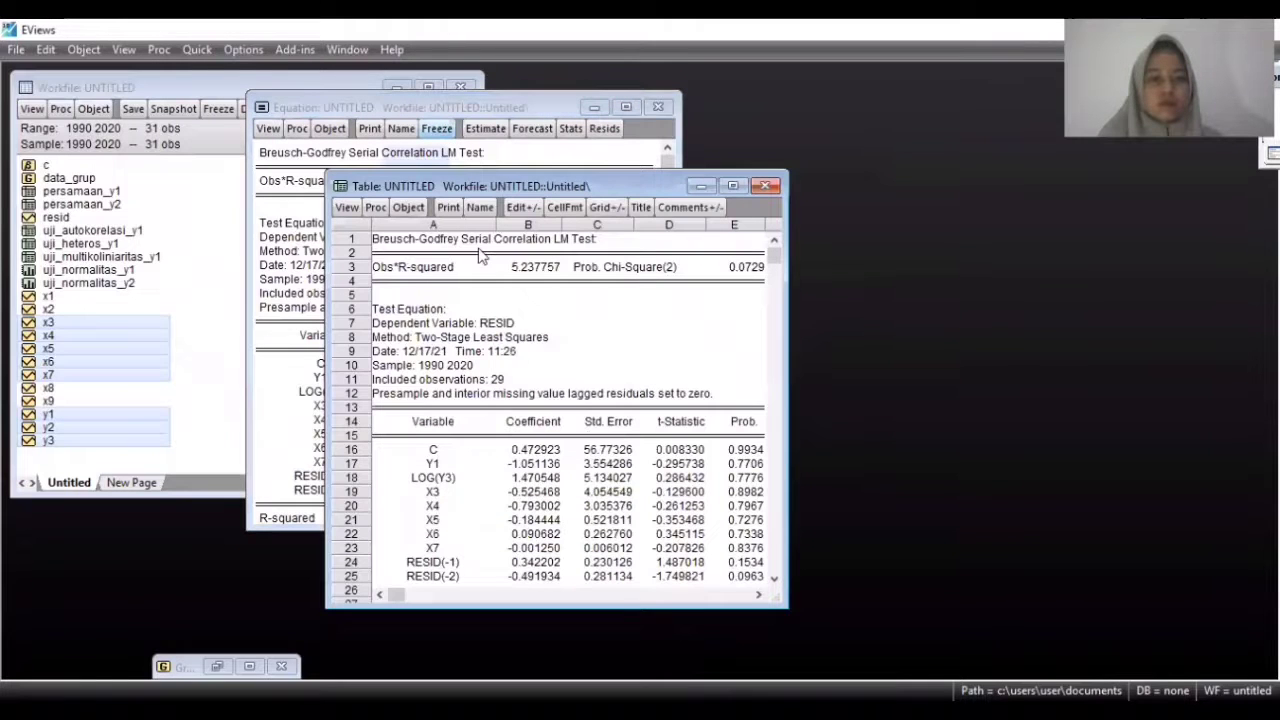
left_click(474, 208)
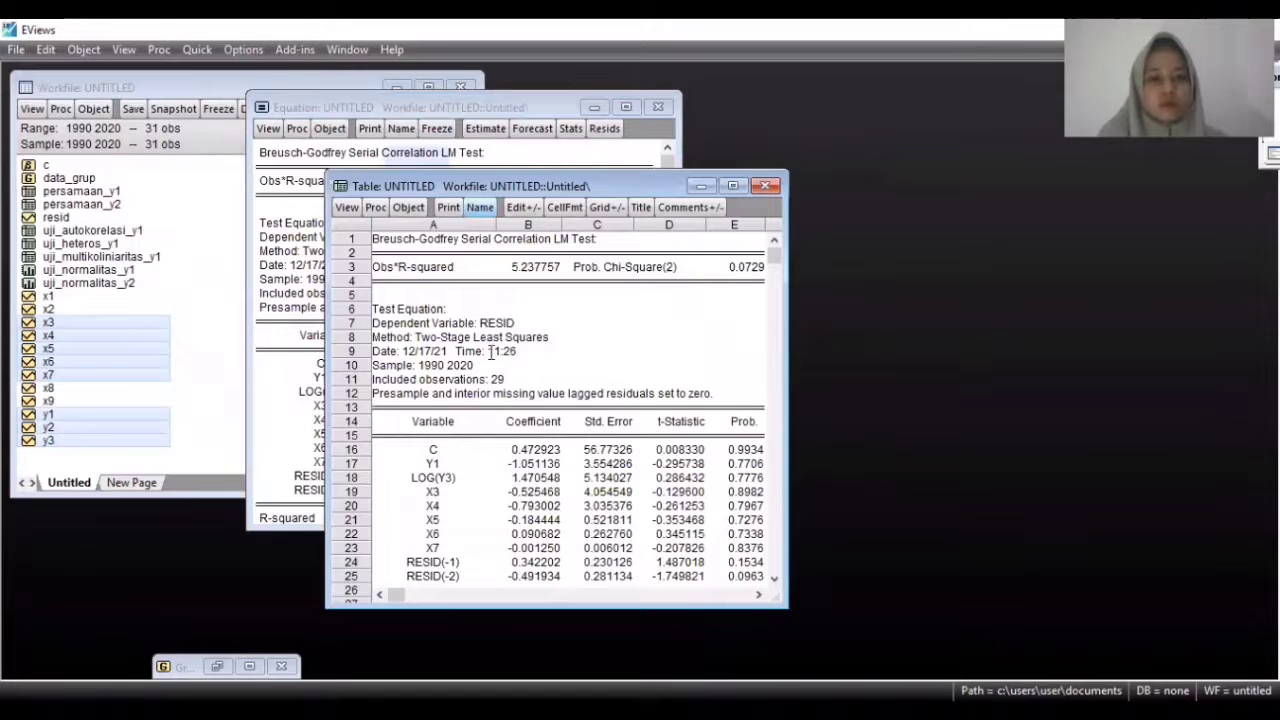
type("uji_")
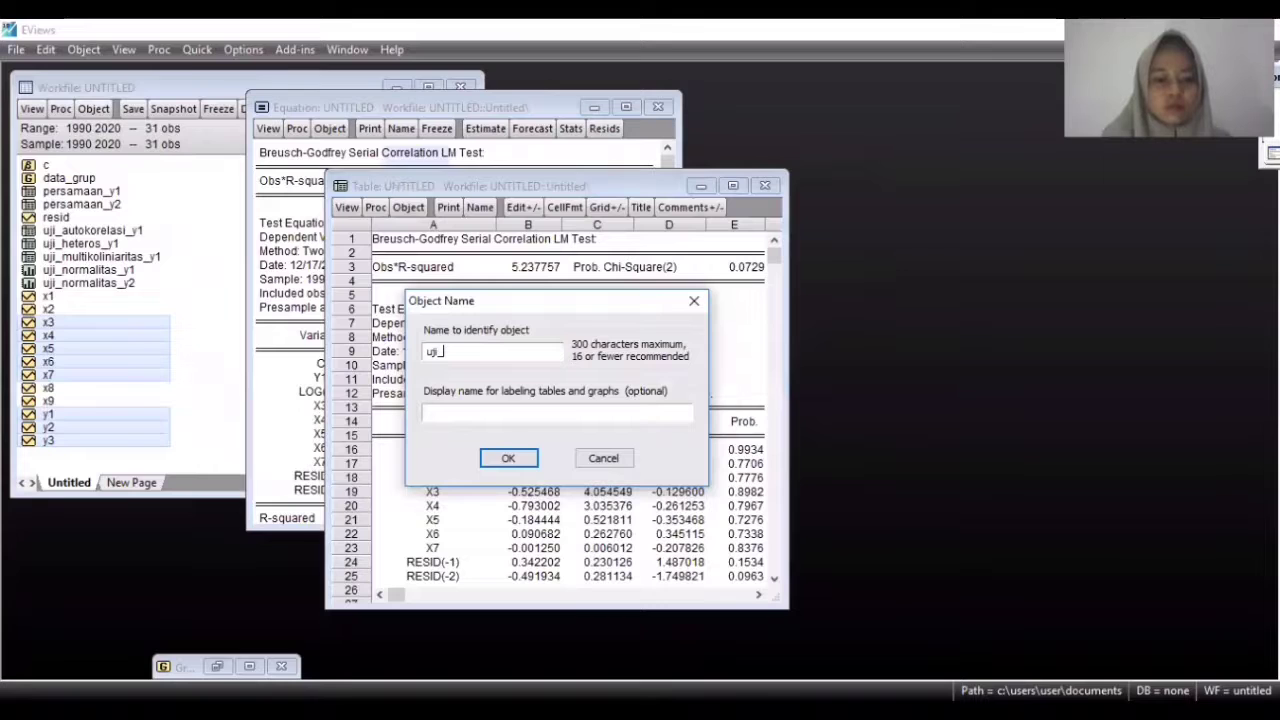
type("autoko")
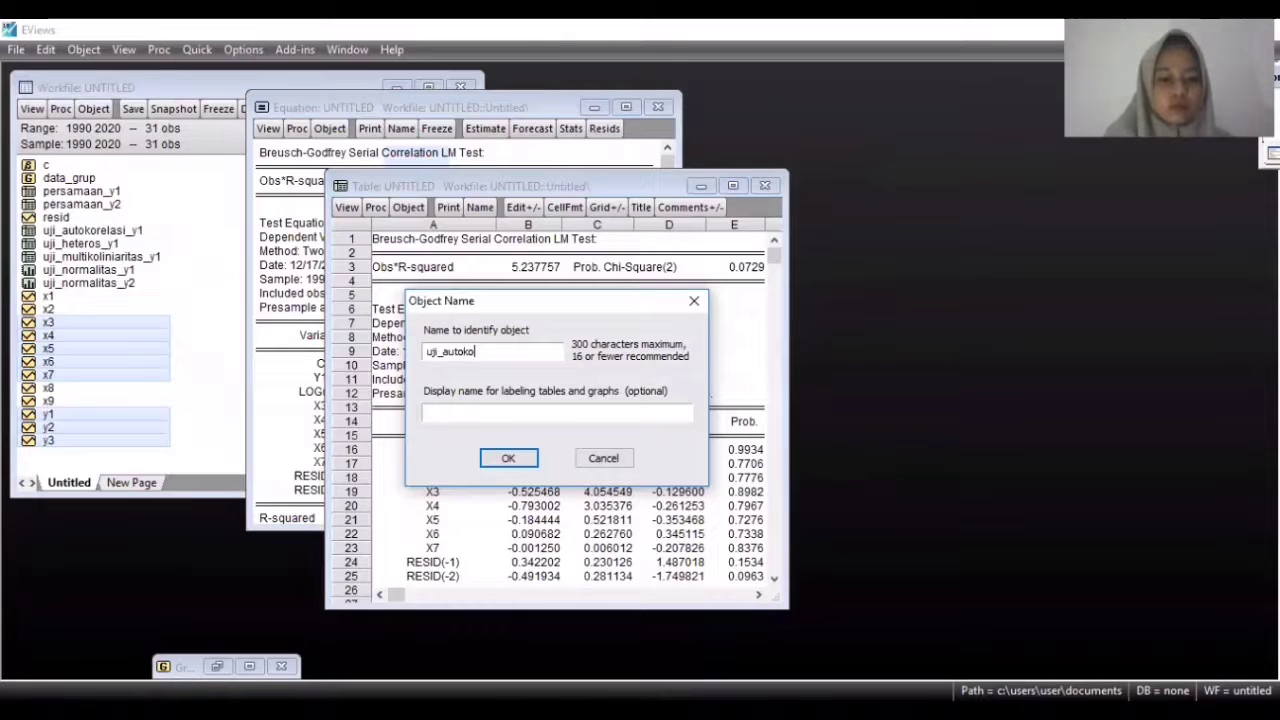
type("relasi")
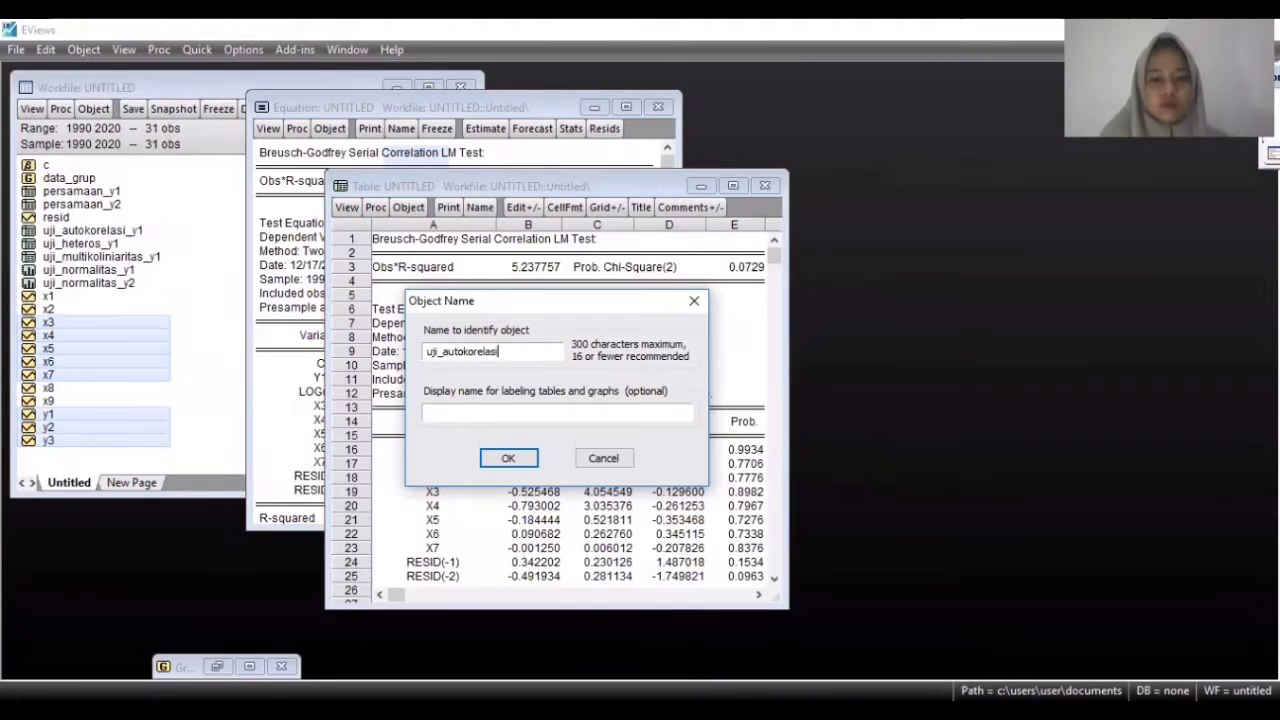
type("_y2")
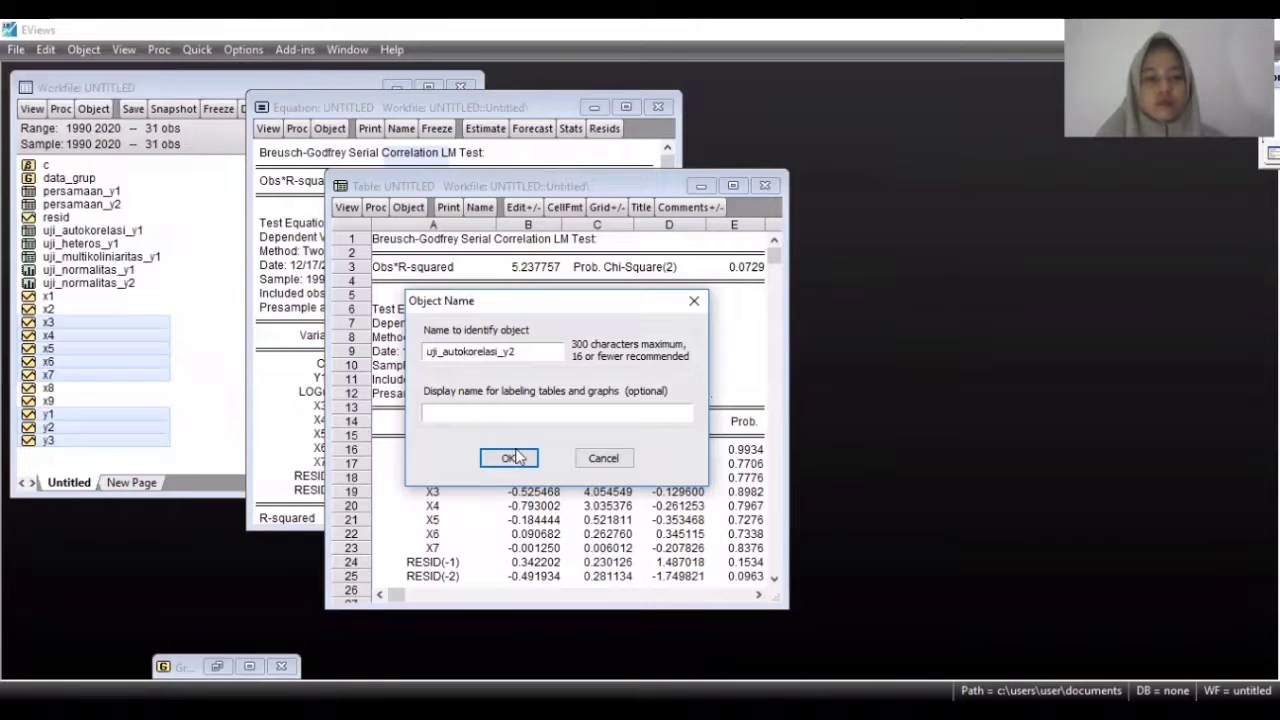
key("Return")
left_click(762, 186)
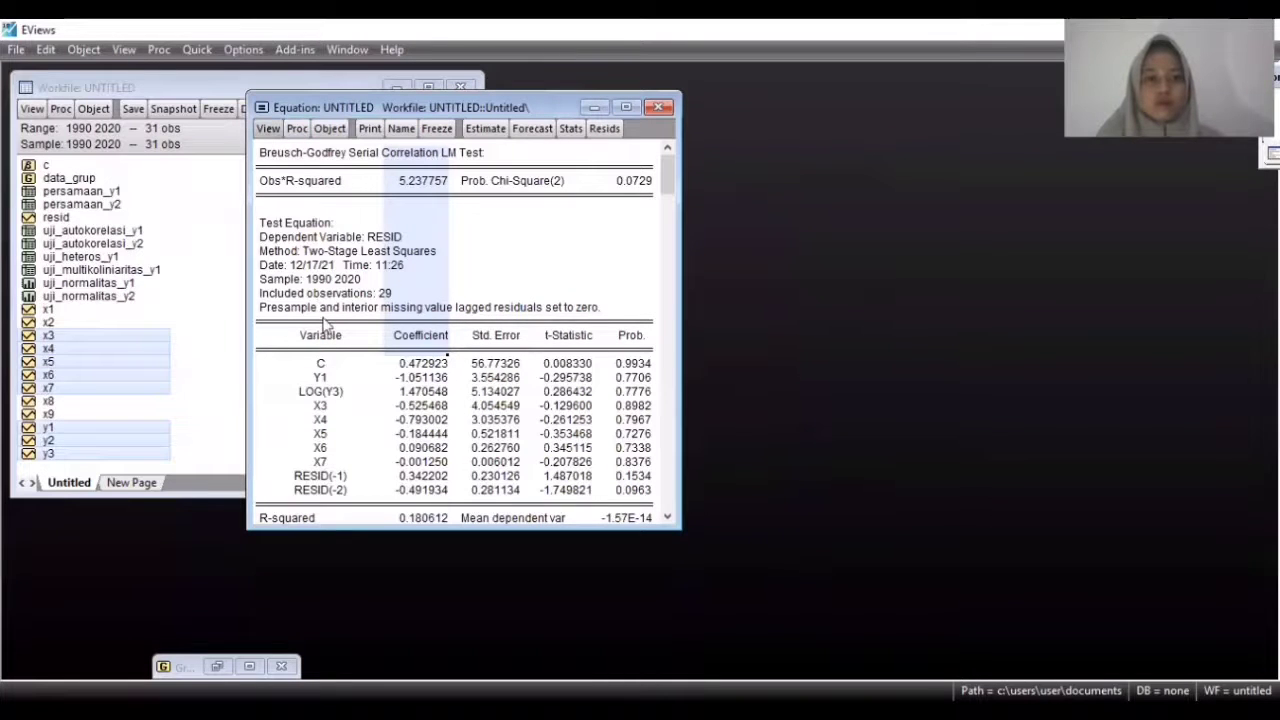
Step: Run the Breusch-Pagan-Godfrey heteroskedasticity test on the y2 equation with its default regressors and freeze the output as a table
left_click(268, 129)
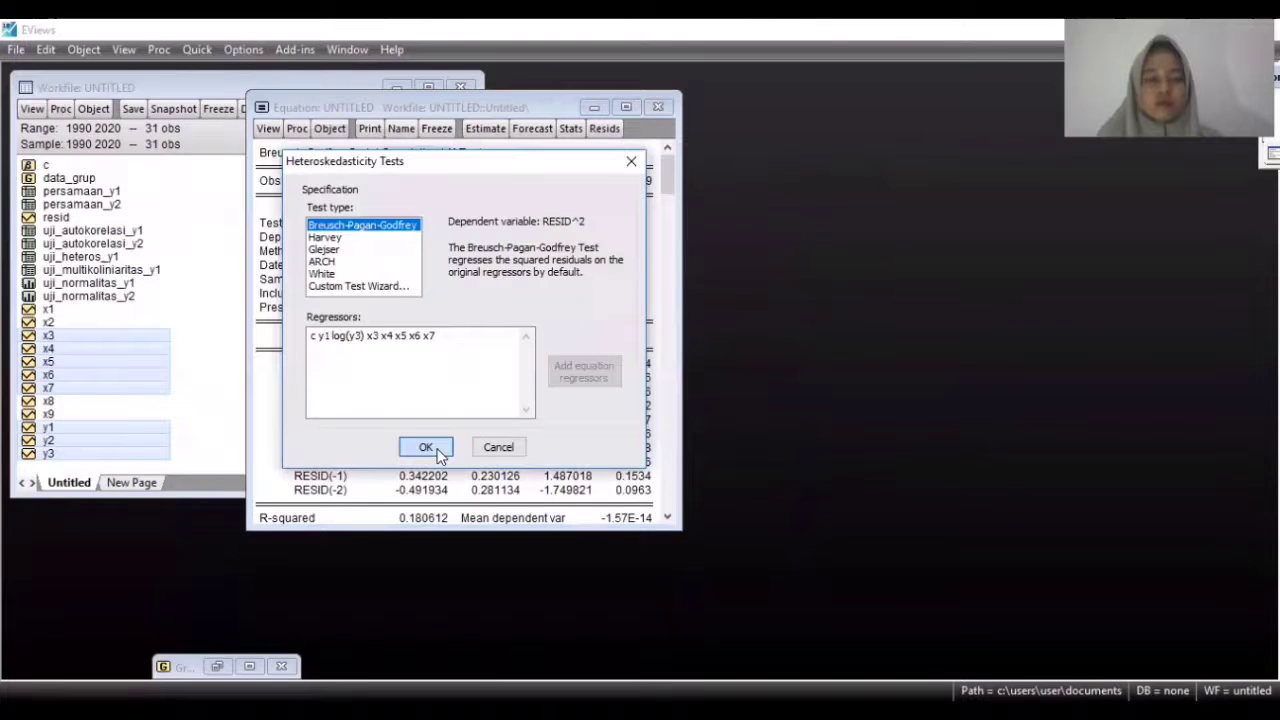
left_click(428, 448)
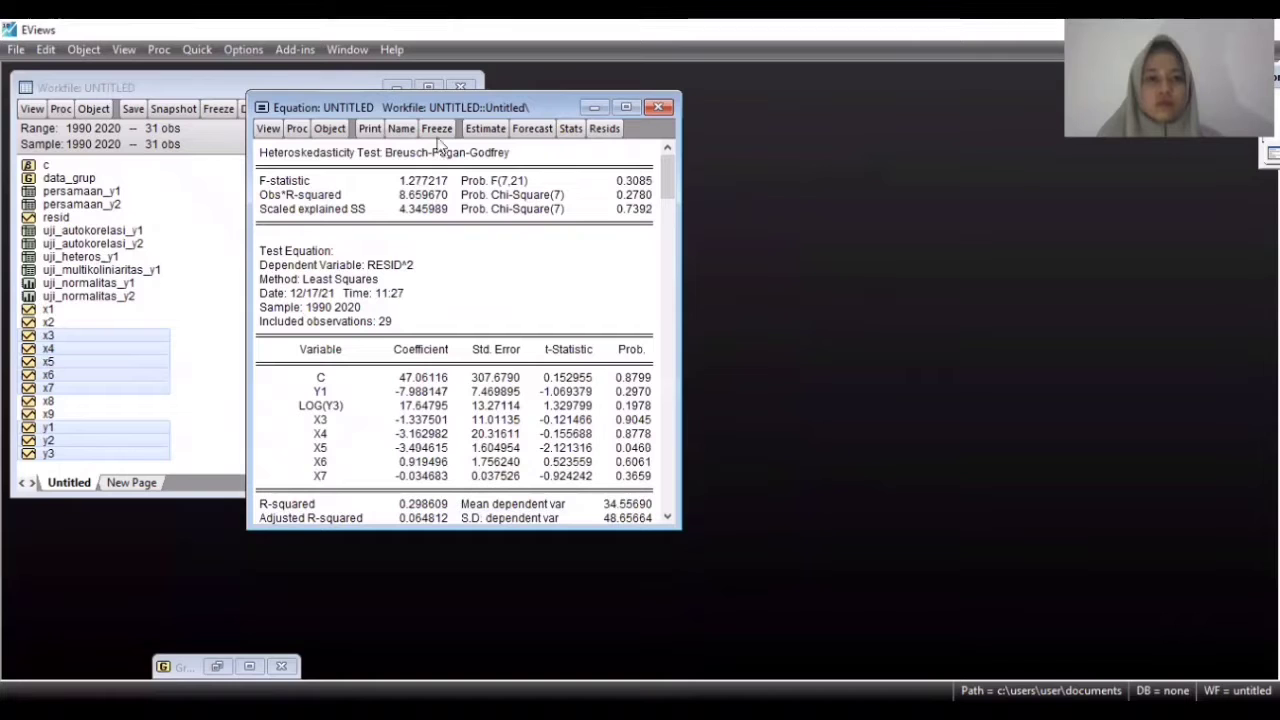
left_click(437, 130)
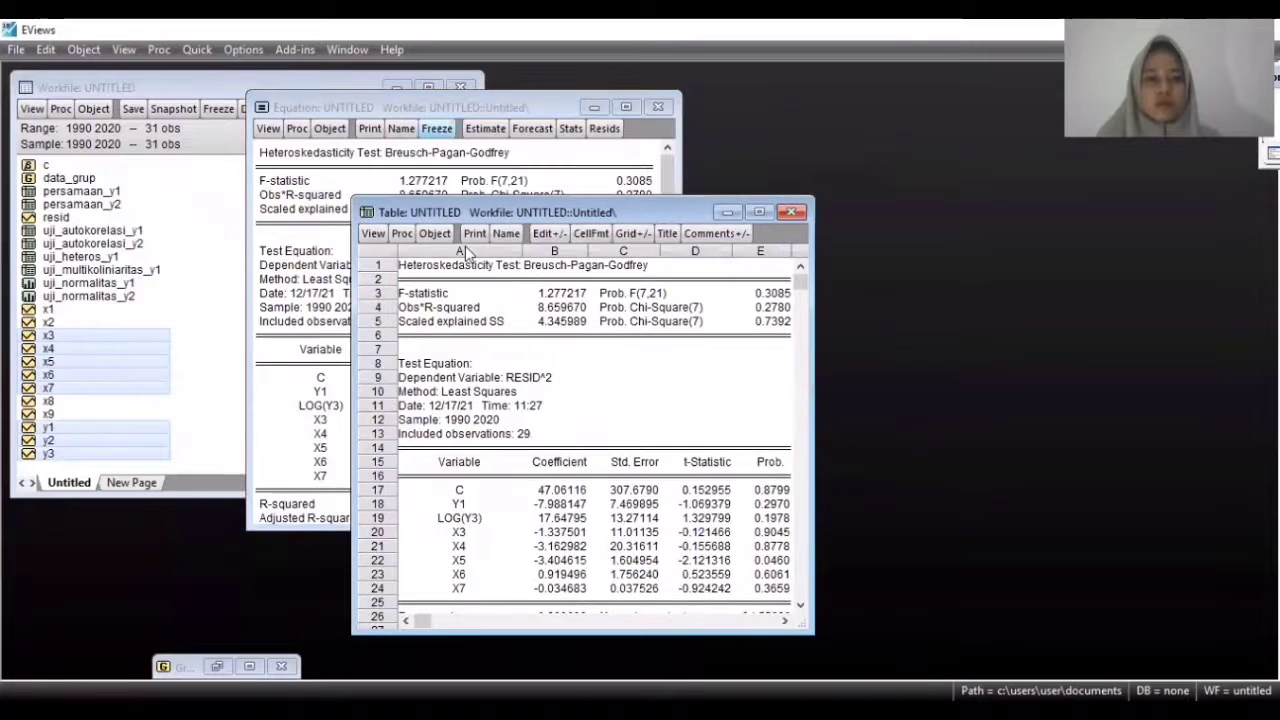
Step: Name the frozen heteroskedasticity test table uji_heteros_y2 and close the table
left_click(506, 240)
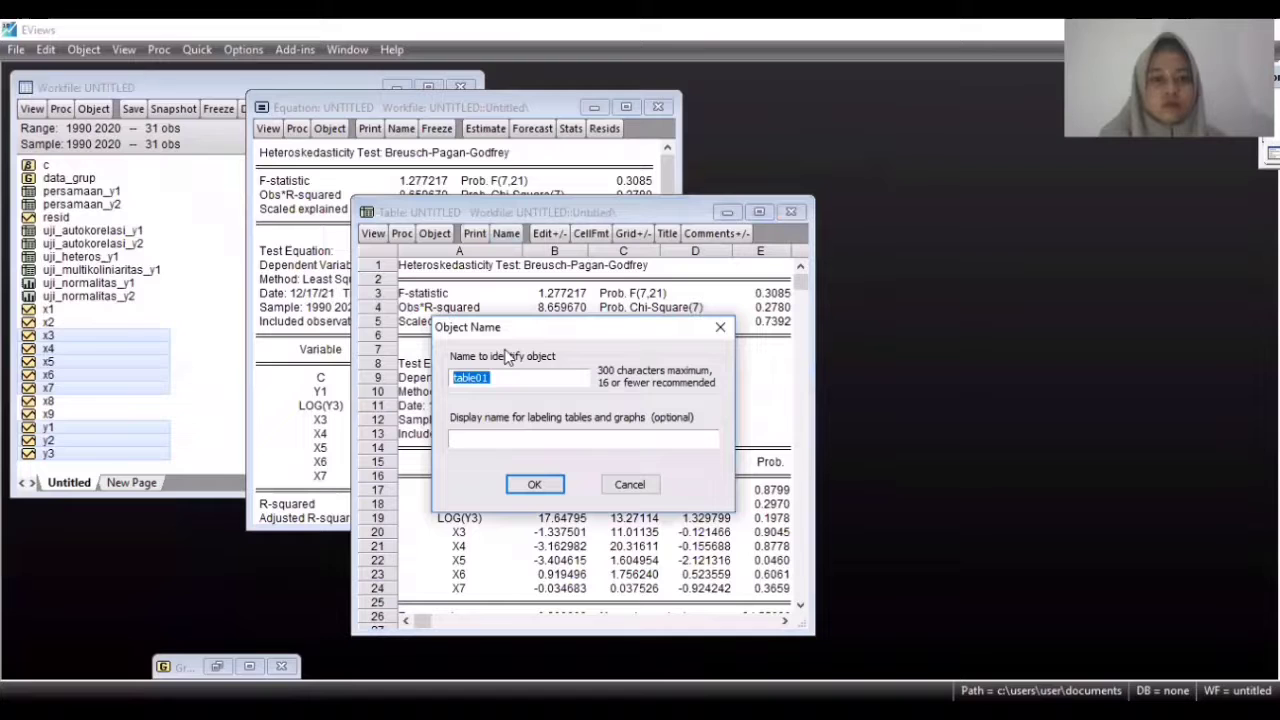
key("BackSpace")
type("uji_he")
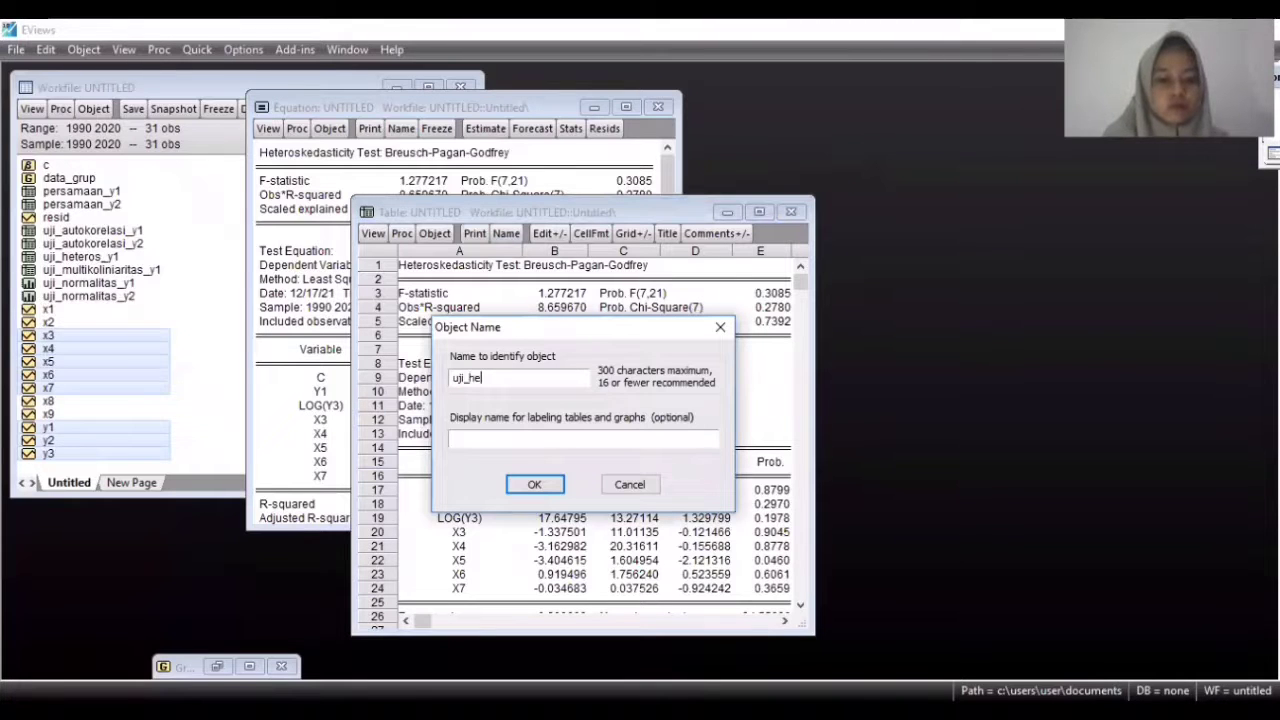
type("teros")
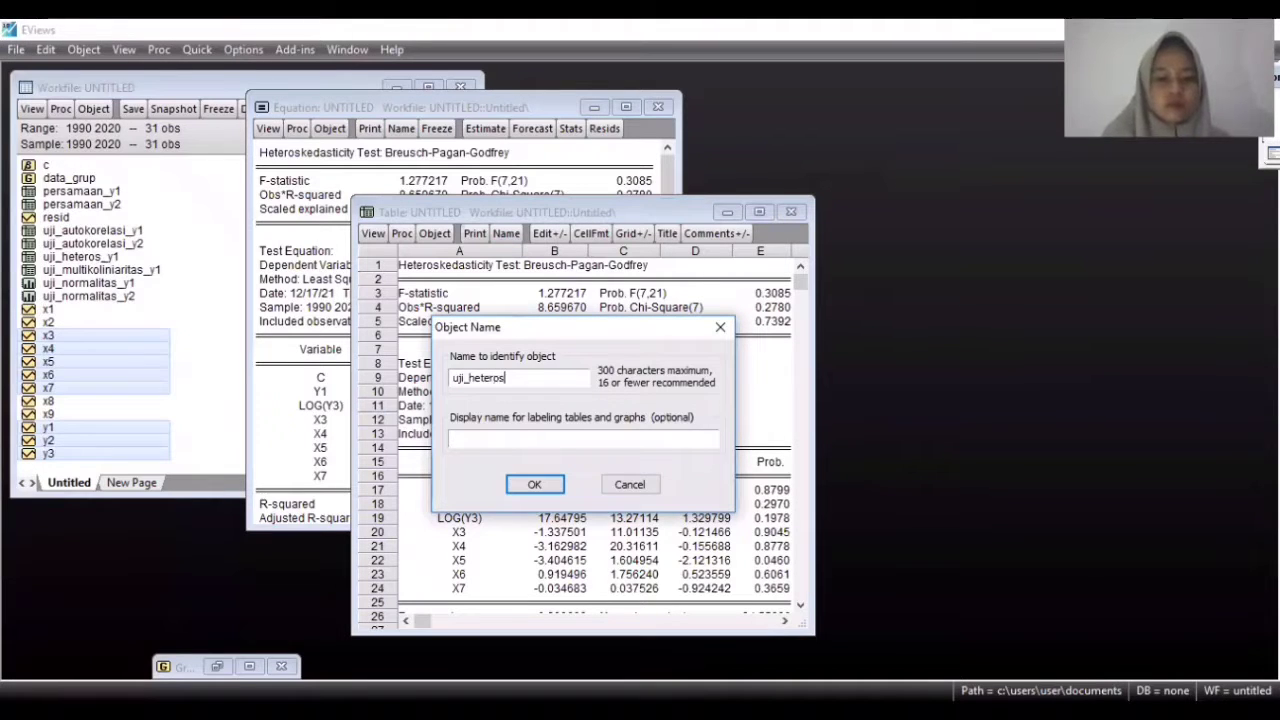
type("_")
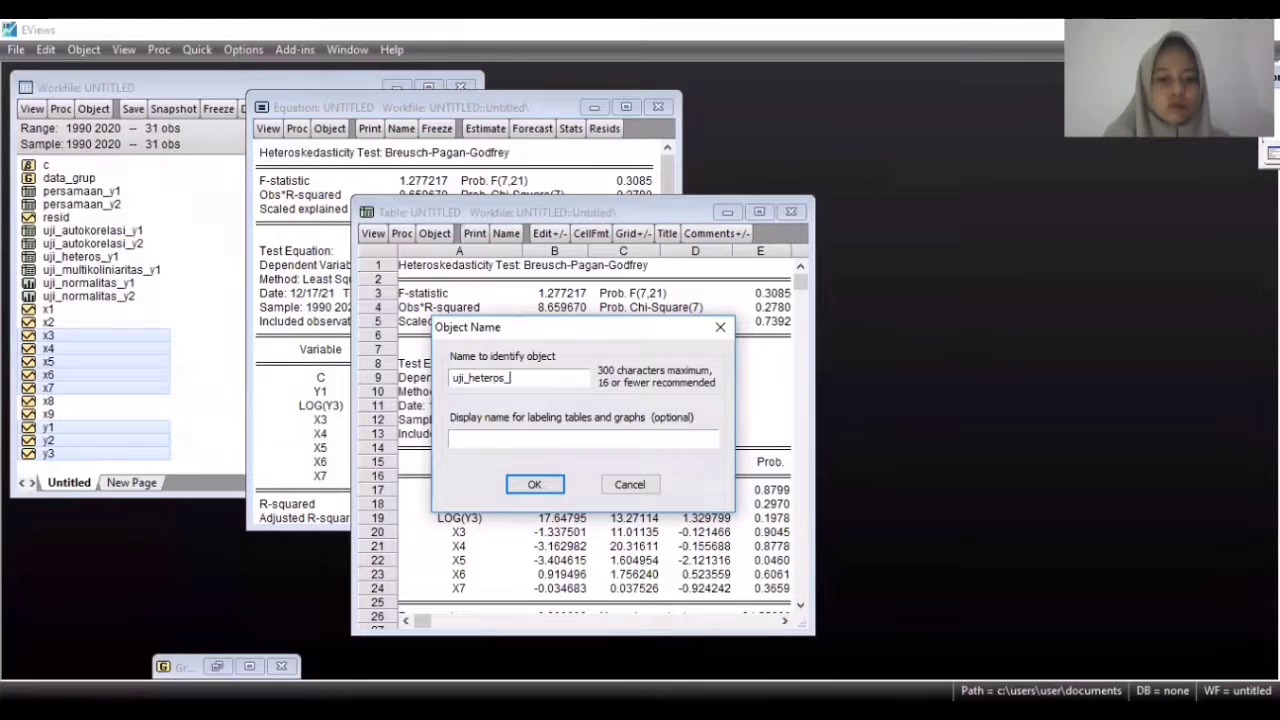
type("y2")
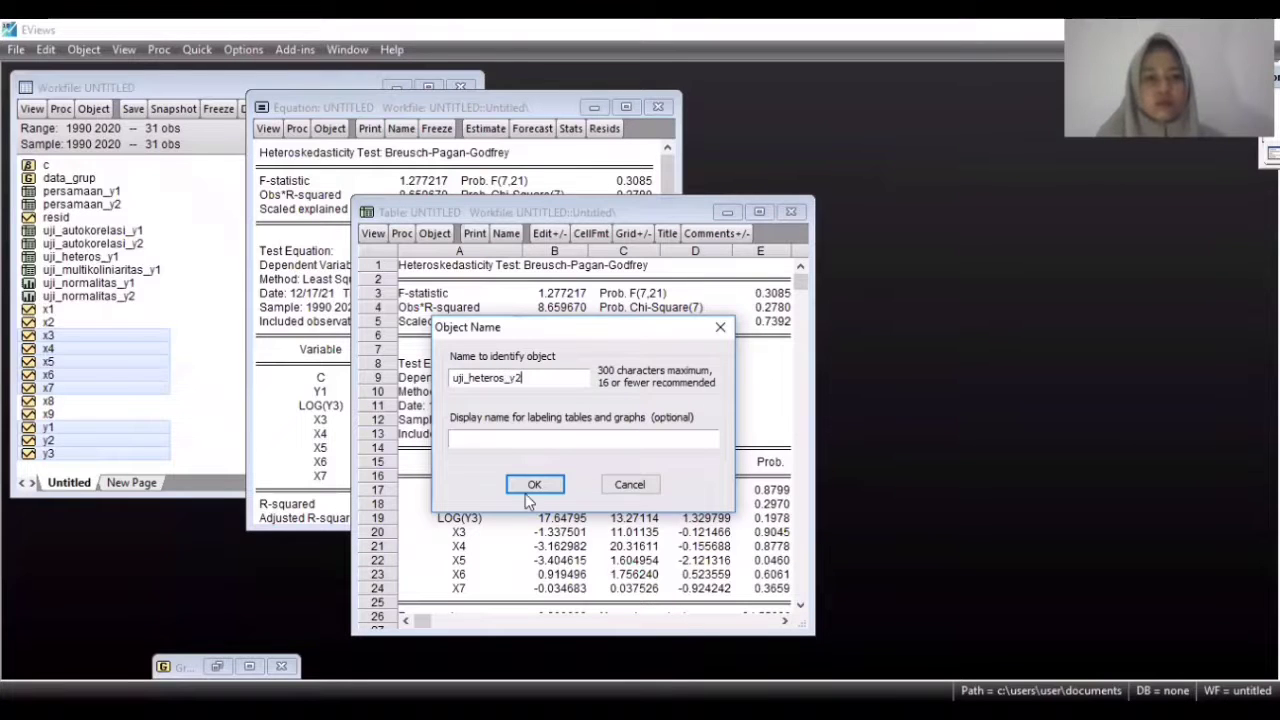
left_click(536, 487)
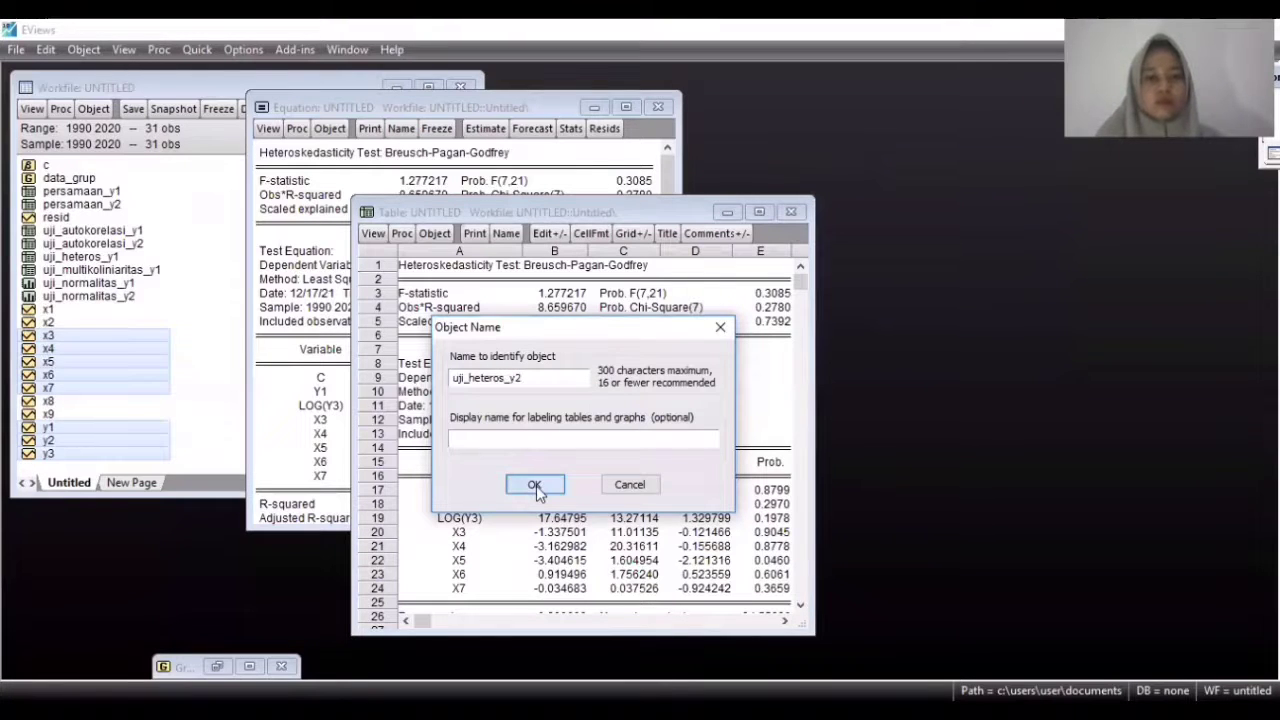
left_click(790, 213)
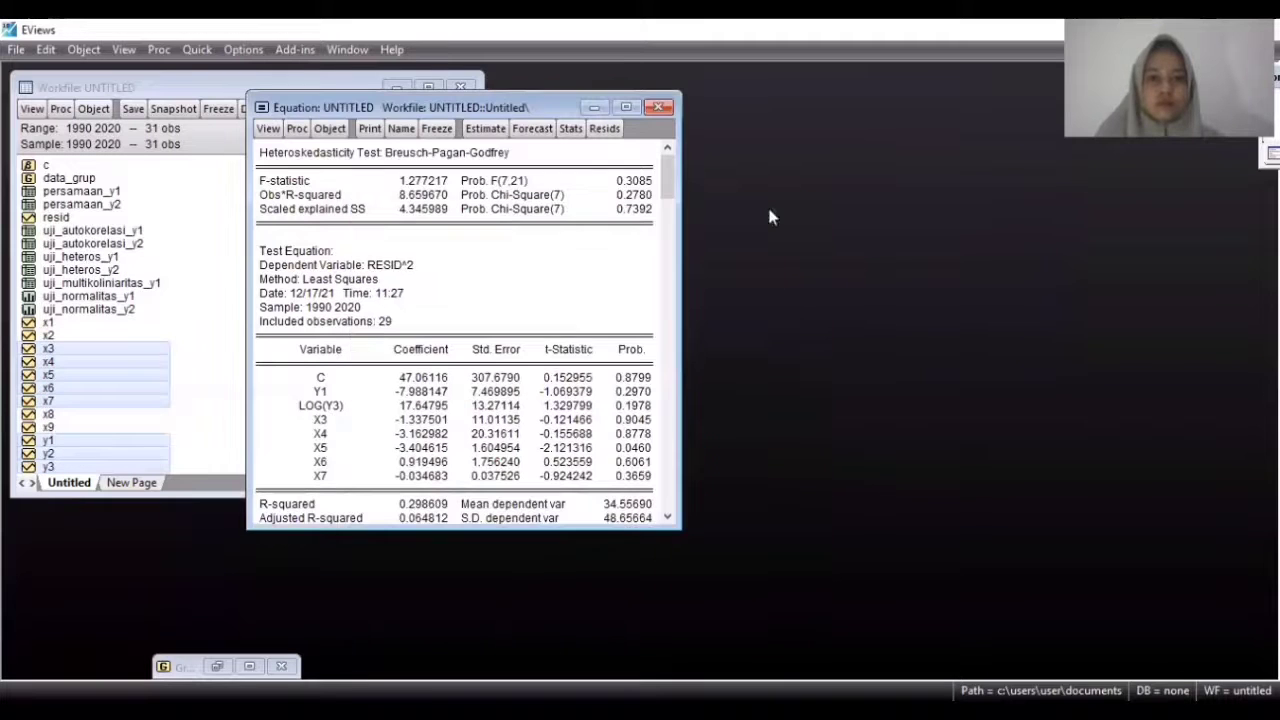
Step: Compute the correlation matrix of y1, y3, x3, x4, x5, x6 and x7, leaving out y2 and deleting the previous untitled group
left_click(594, 107)
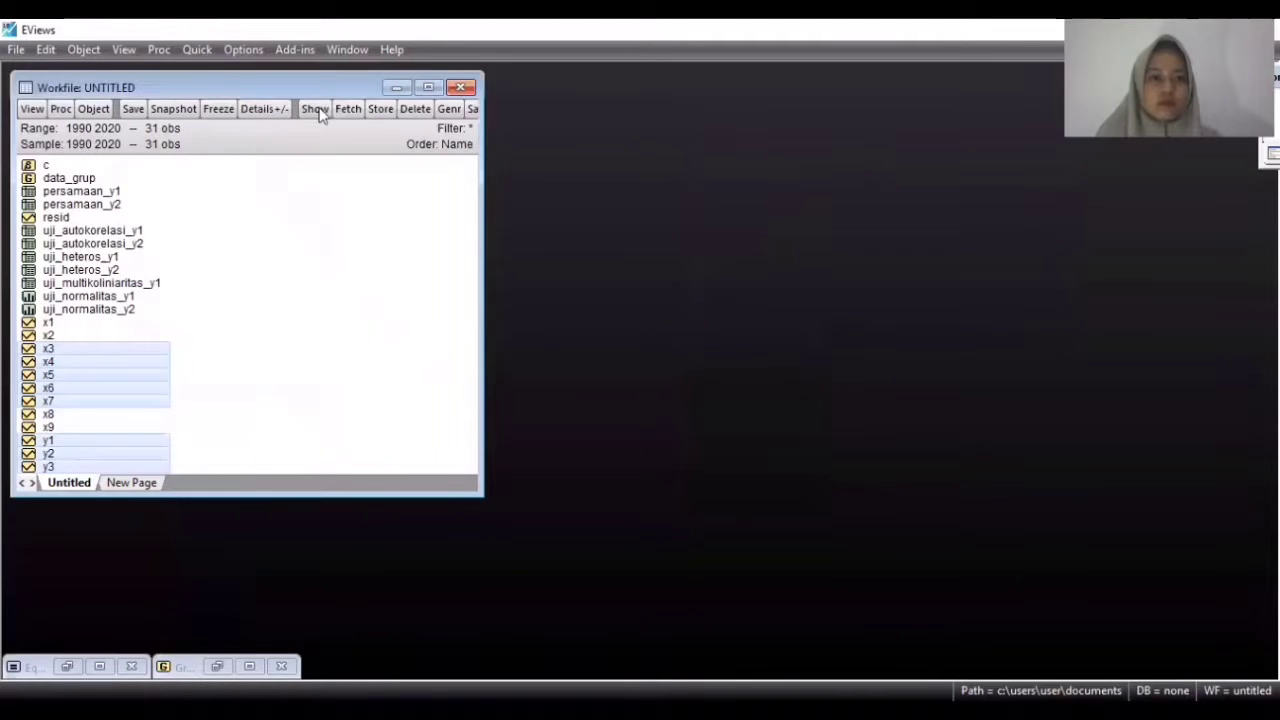
left_click(197, 49)
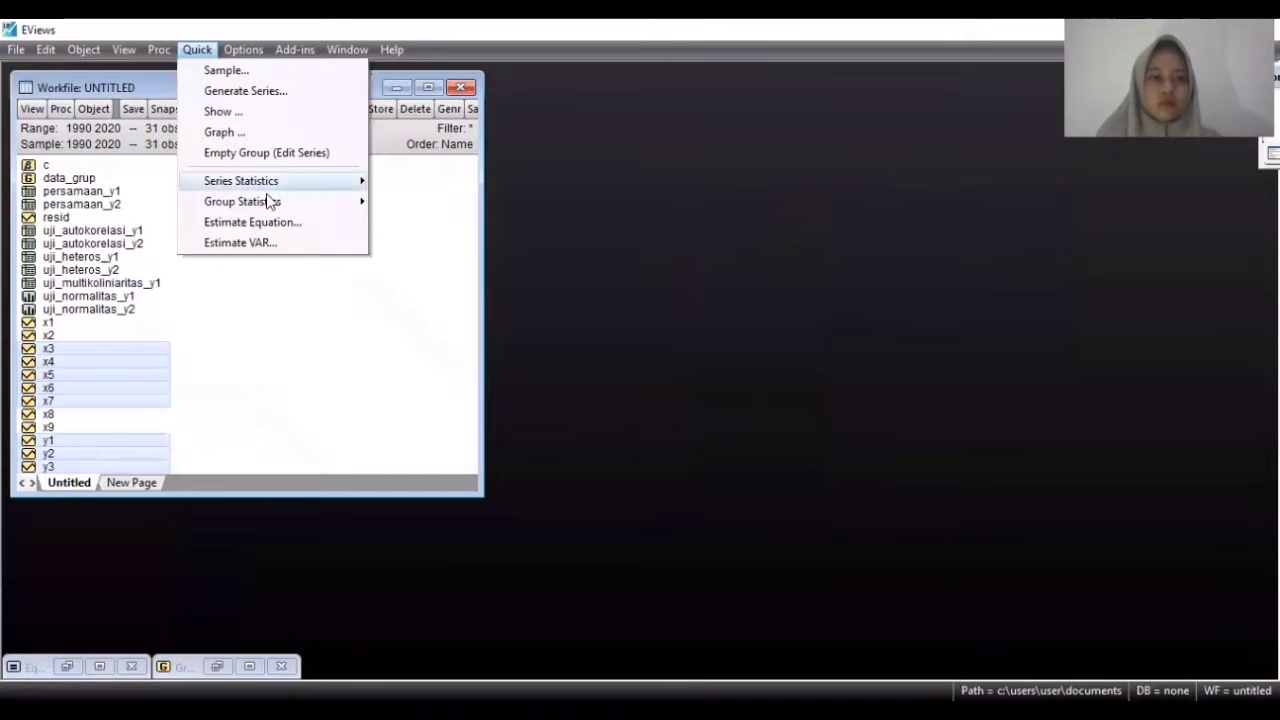
mouse_move(270, 201)
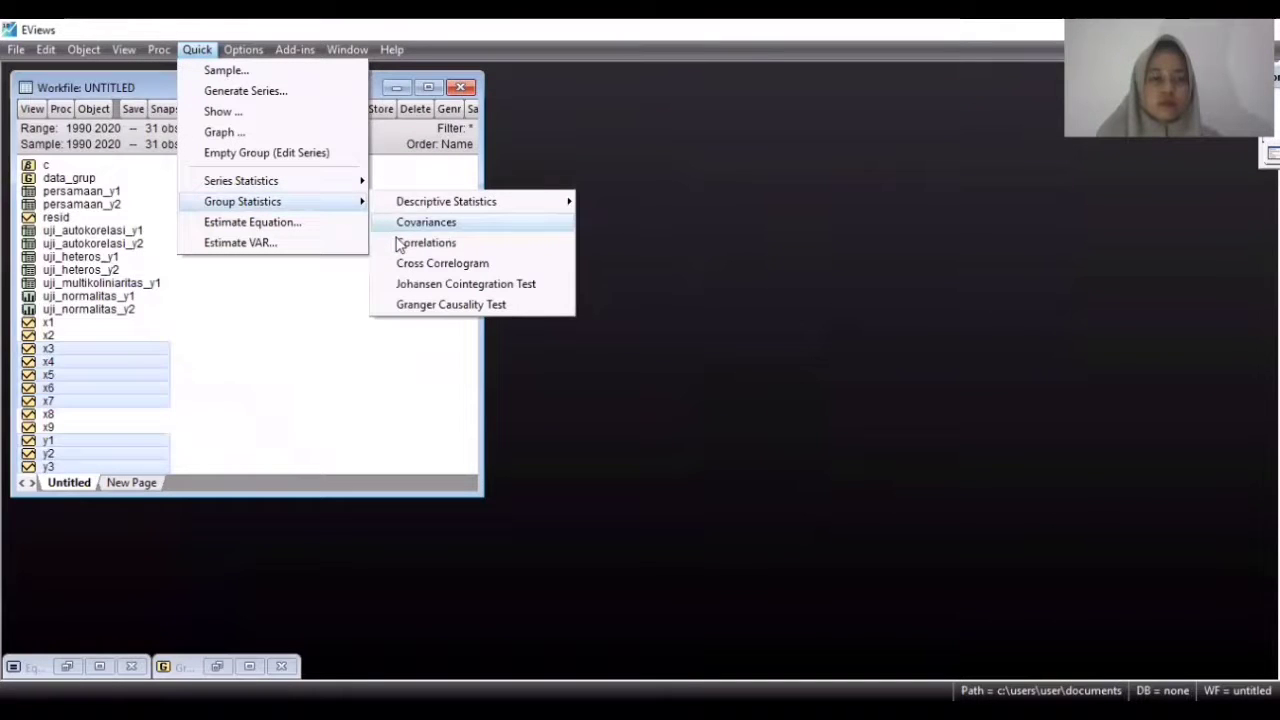
left_click(402, 244)
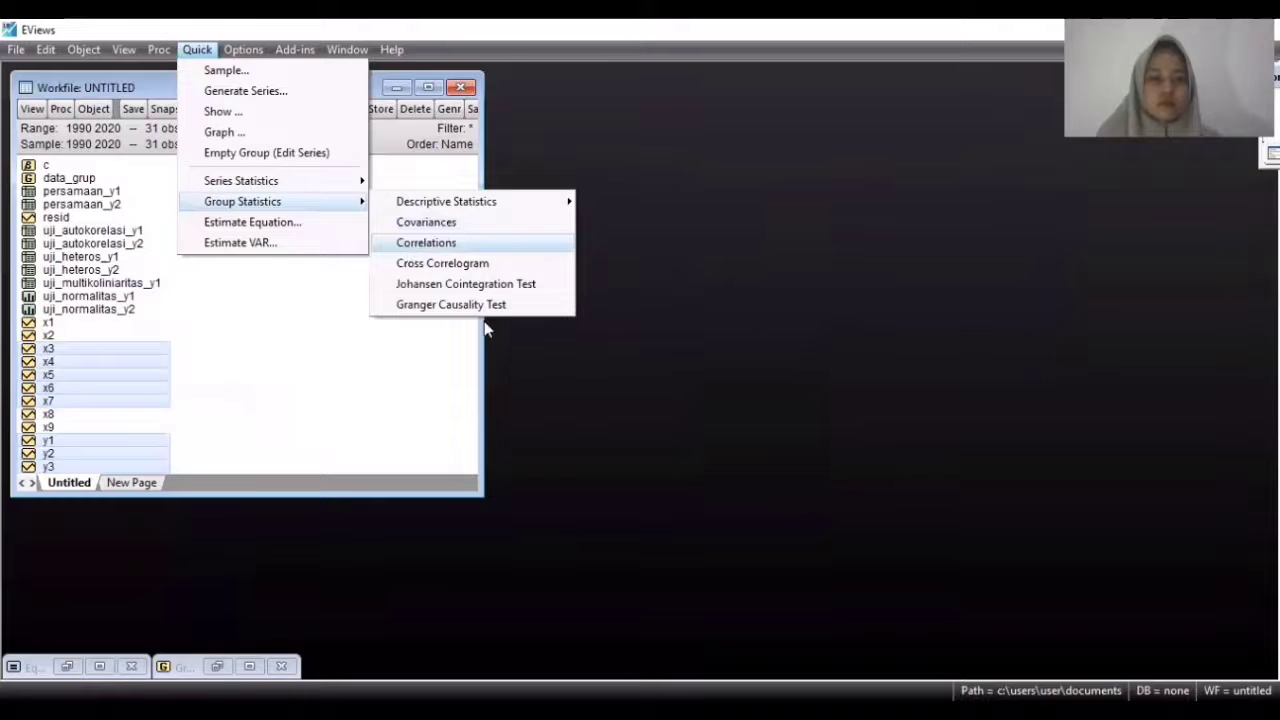
left_click(525, 318)
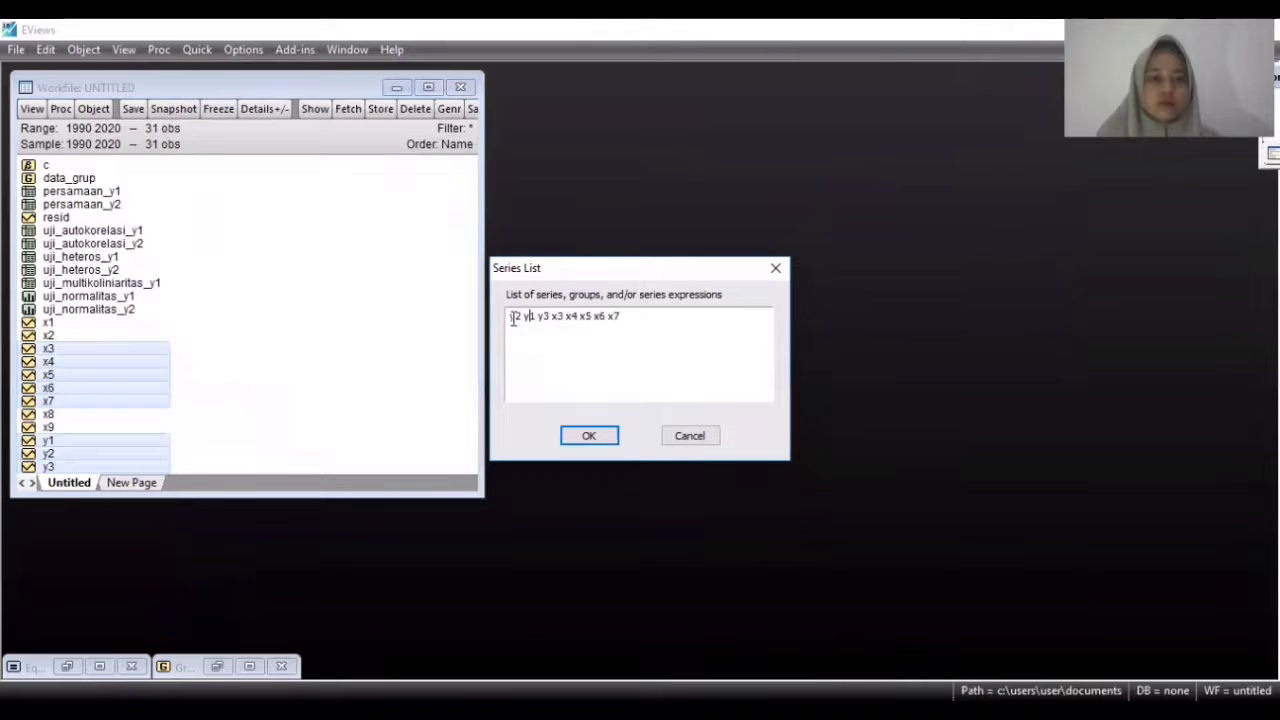
key("BackSpace")
key("BackSpace")
key("BackSpace")
left_click(576, 438)
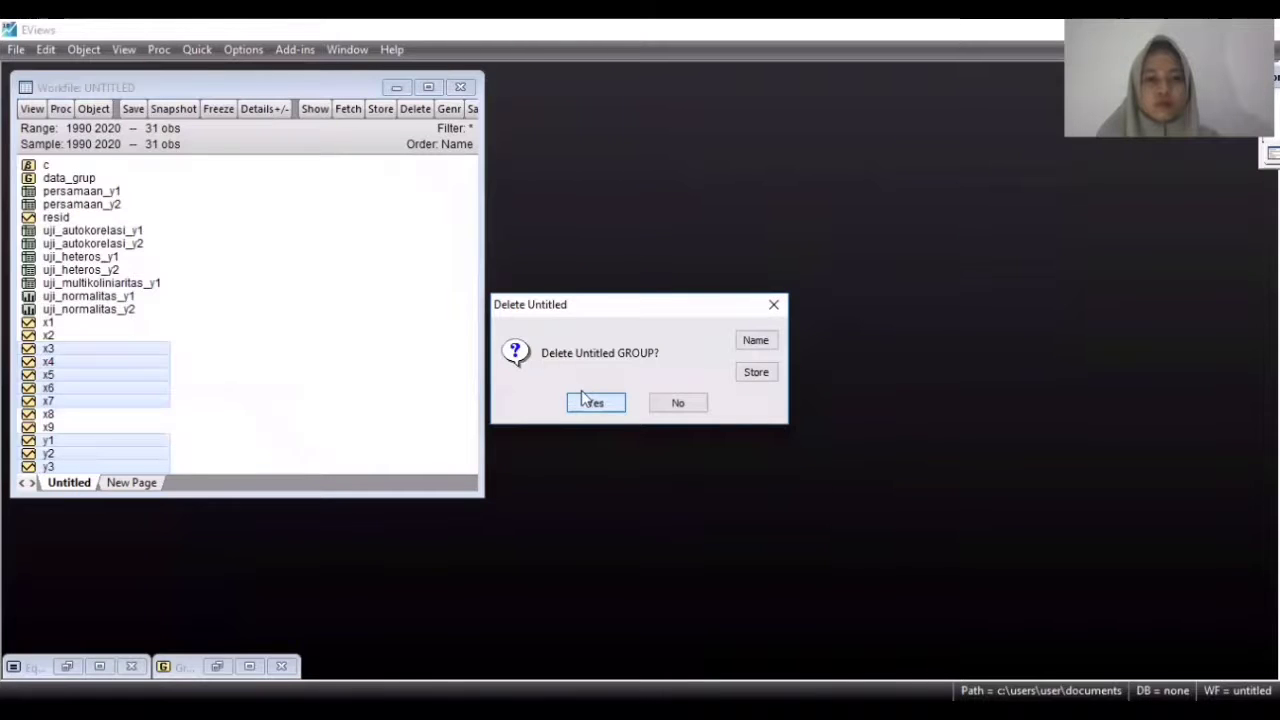
left_click(588, 401)
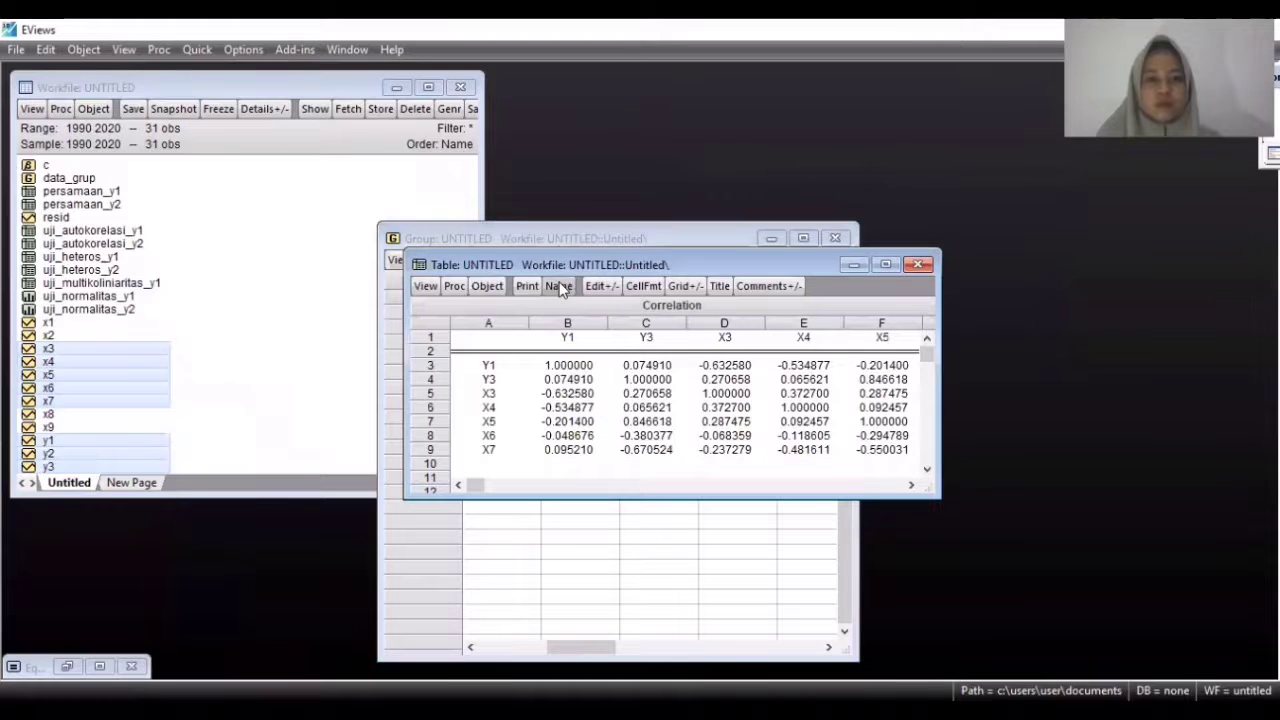
Step: Freeze the correlation matrix as a table named uji_multikoliniatitas_y2, close the table and minimize the group
left_click(559, 287)
type("uji_")
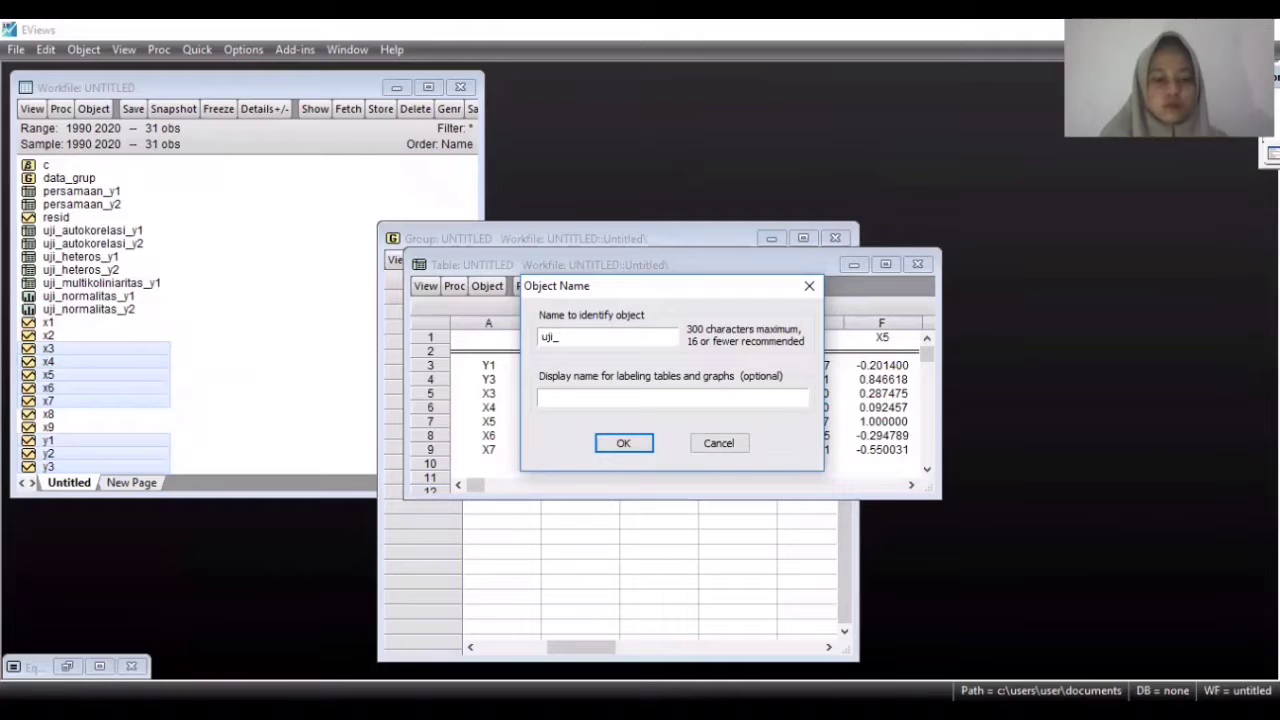
type("multikoliniatitas_y2")
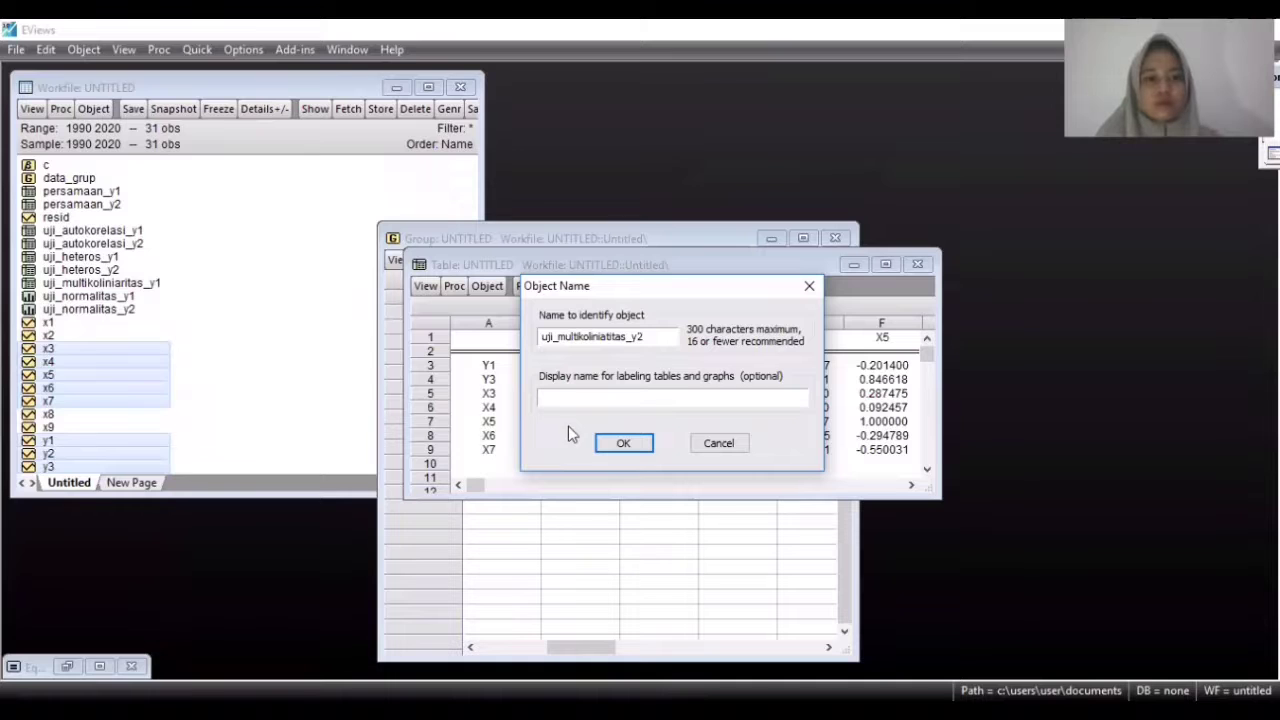
left_click(617, 444)
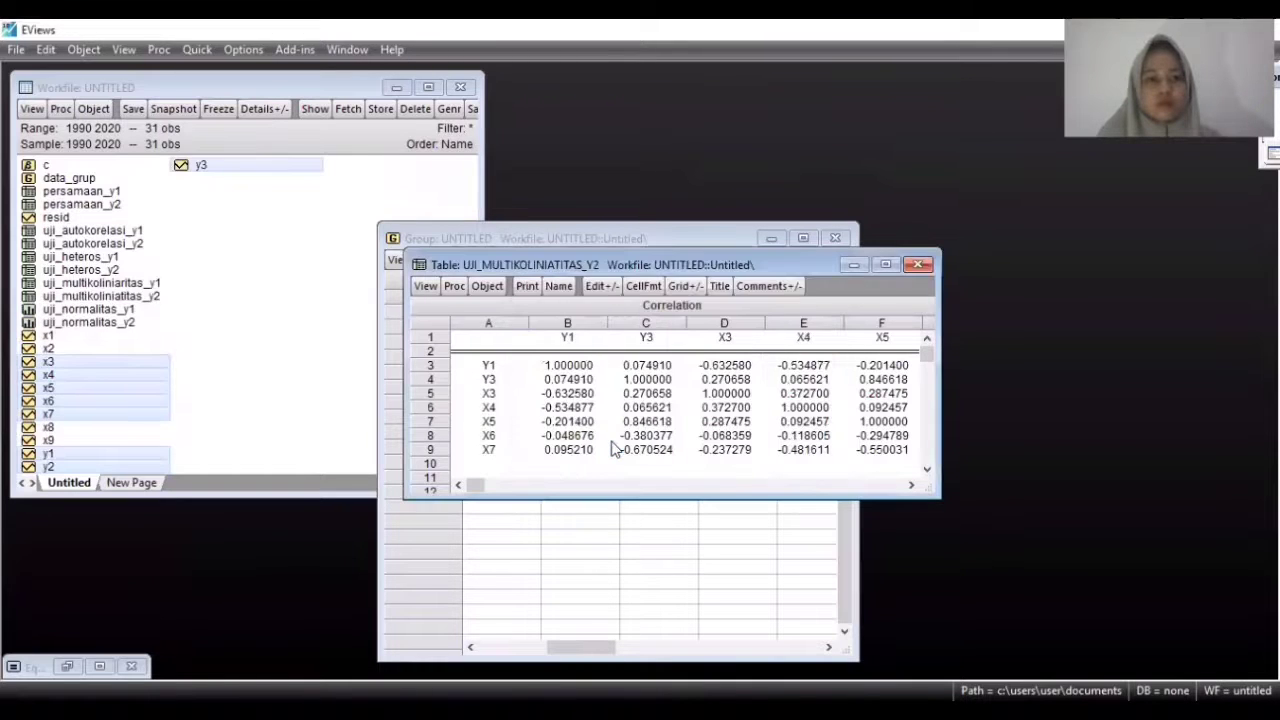
left_click(918, 265)
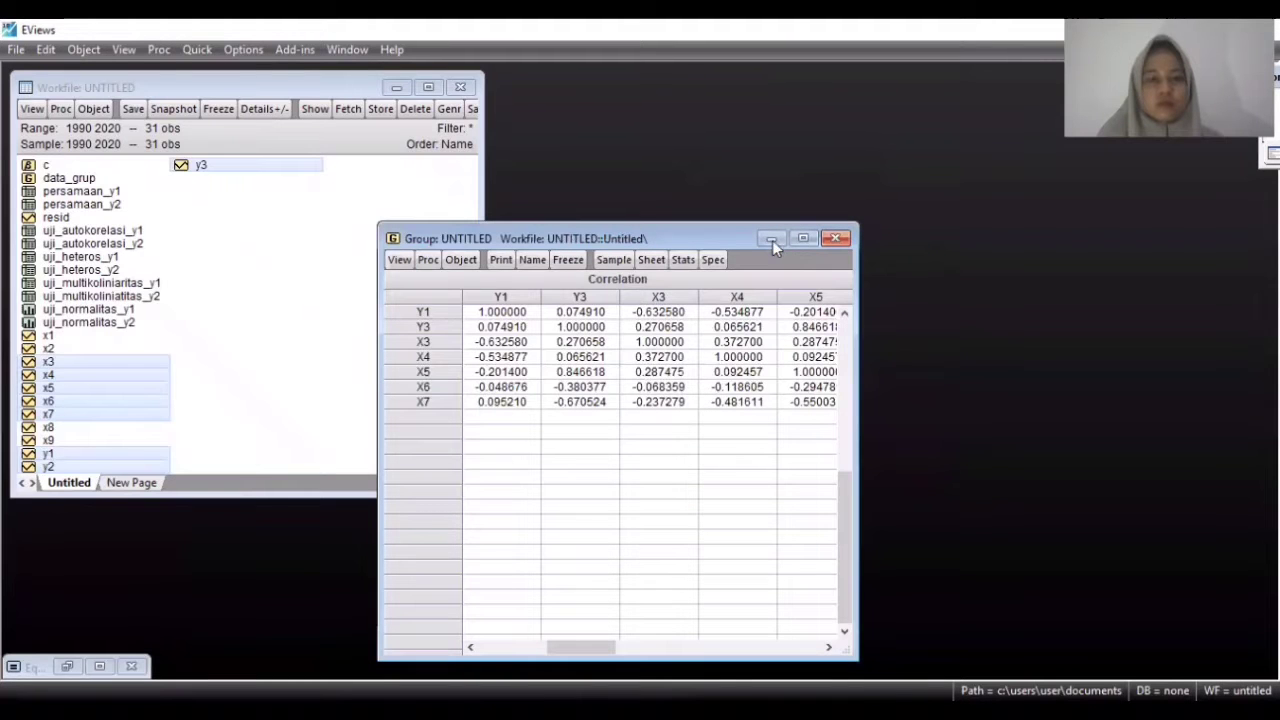
left_click(771, 240)
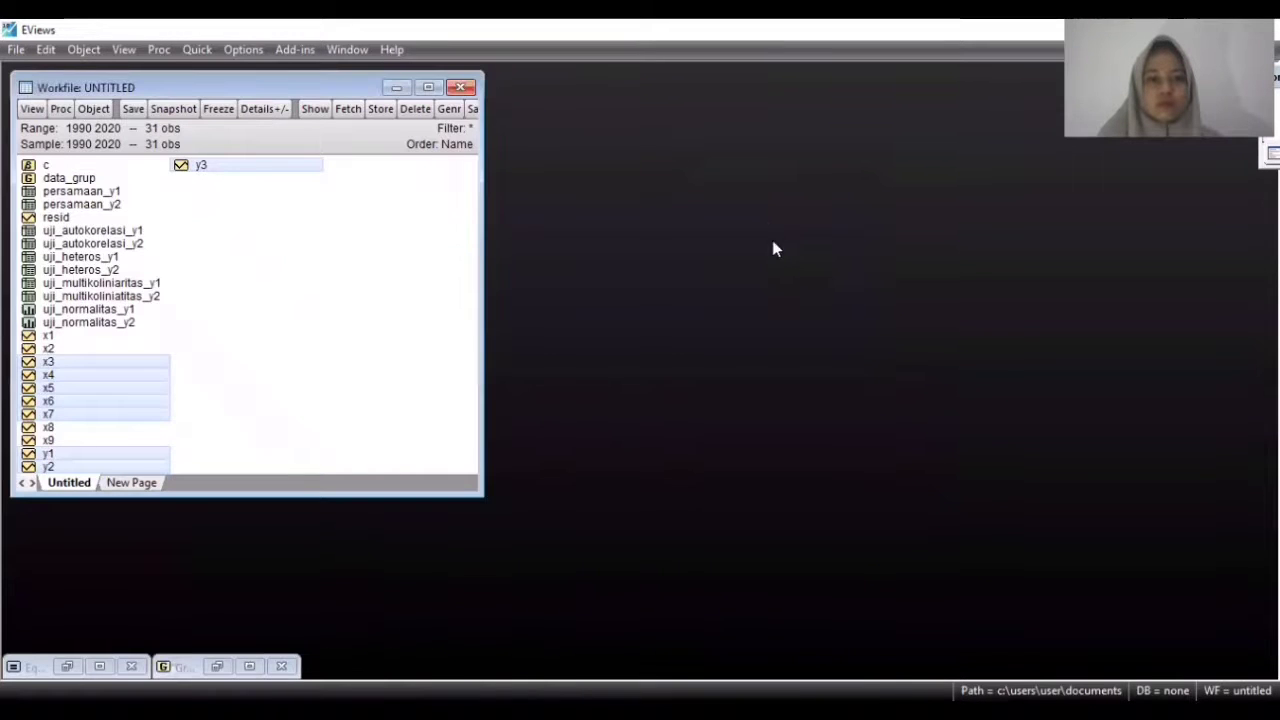
Step: Open the series y3, y1, y2, x4, x5, x6, x8 and x9, selected in that order, as a new equation
left_click(405, 281)
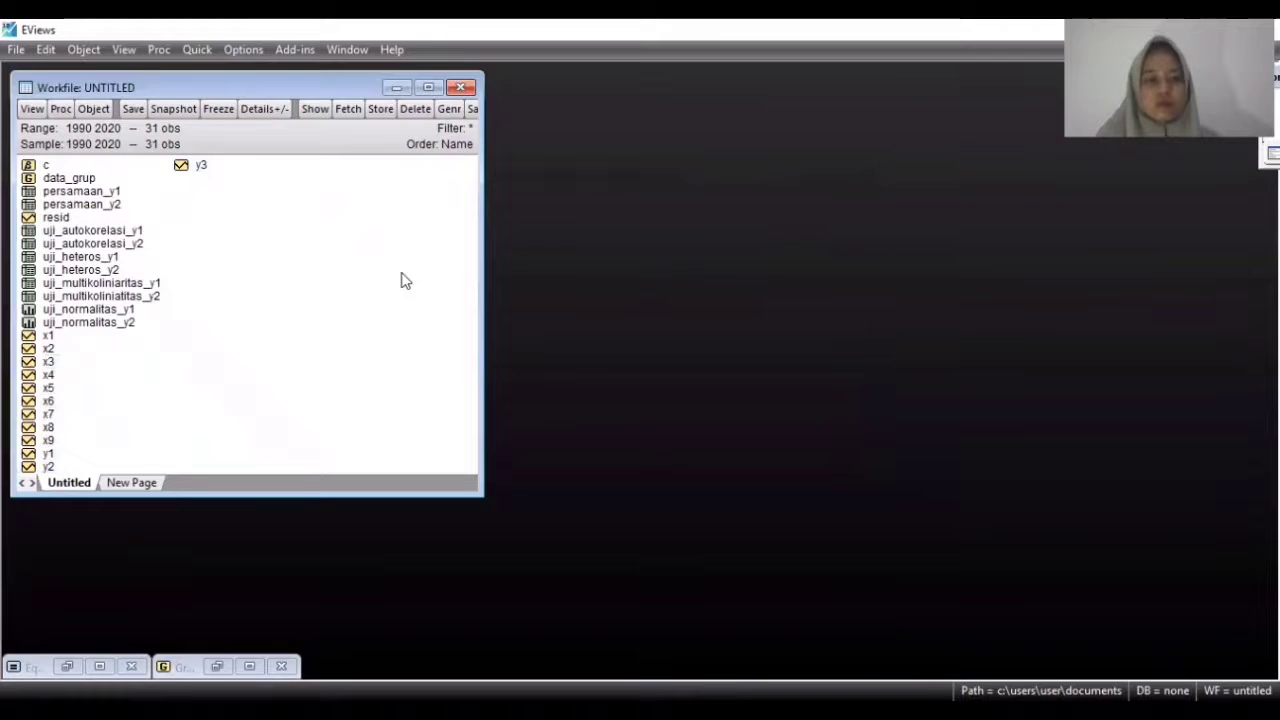
left_click(203, 167)
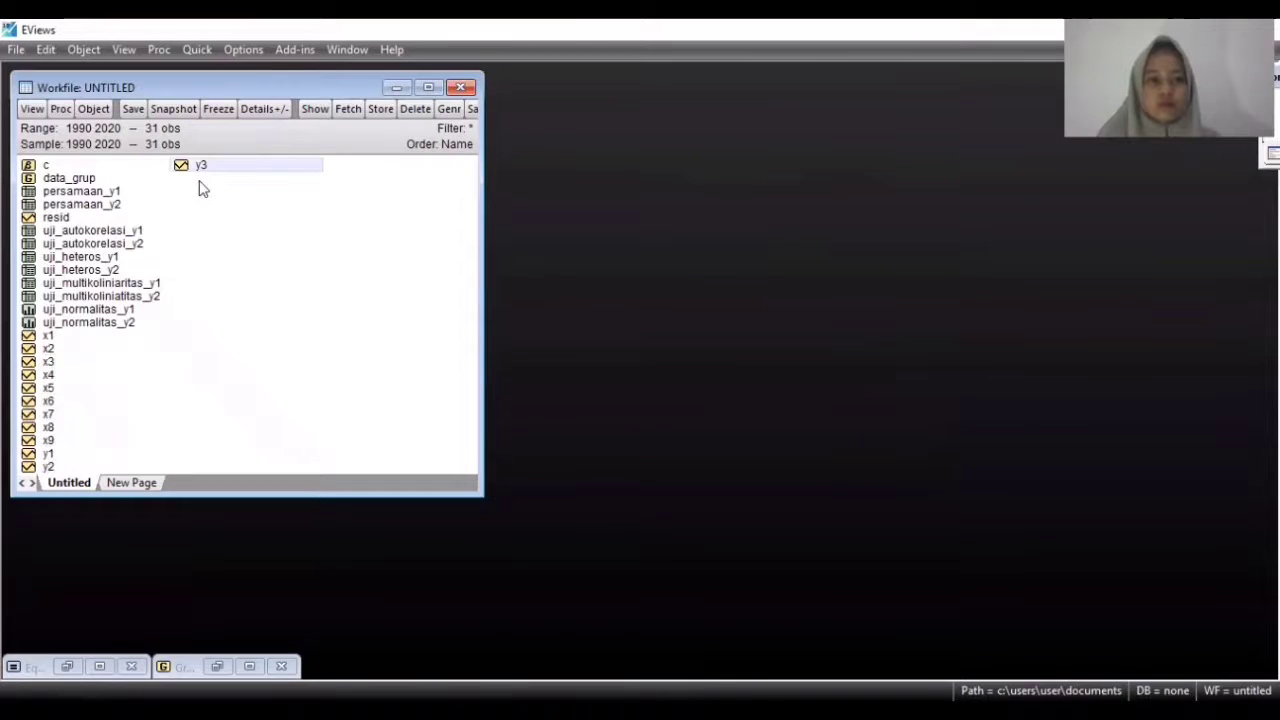
left_click(65, 458, "ctrl")
left_click(65, 463, "ctrl")
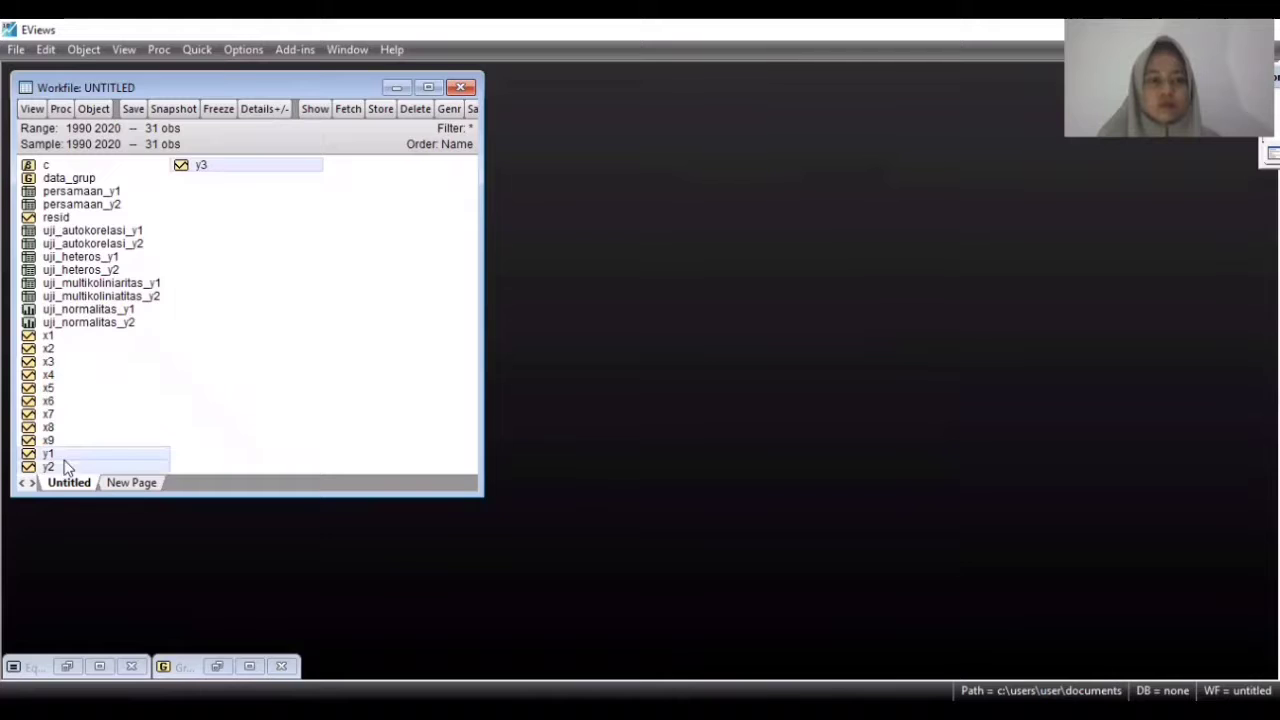
left_click(71, 376, "ctrl")
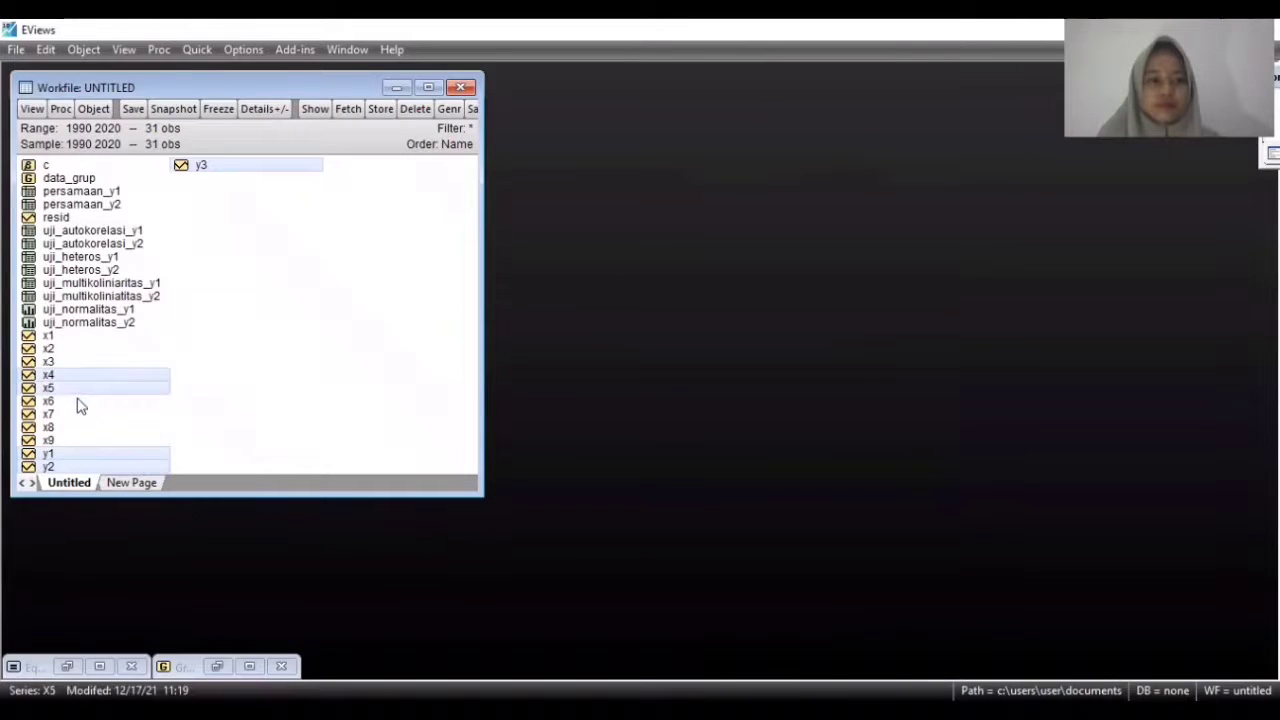
left_click(80, 405, "ctrl")
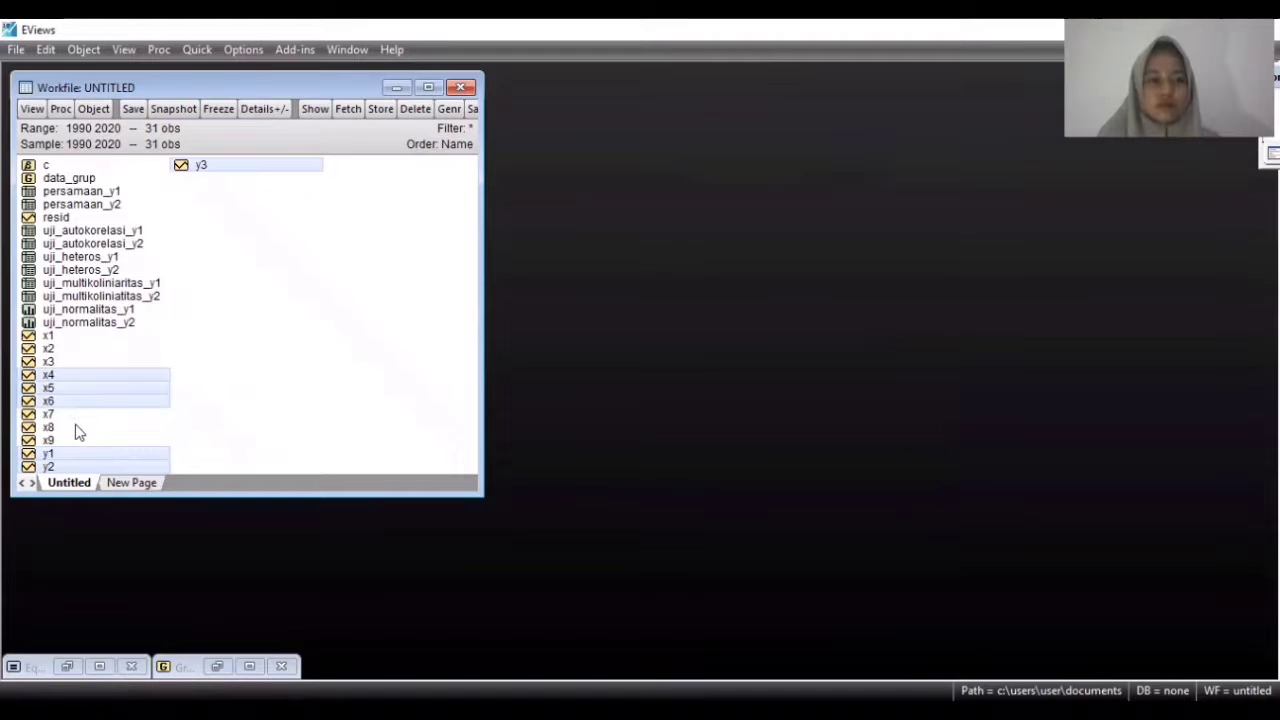
left_click(77, 428, "ctrl")
left_click(75, 439, "ctrl")
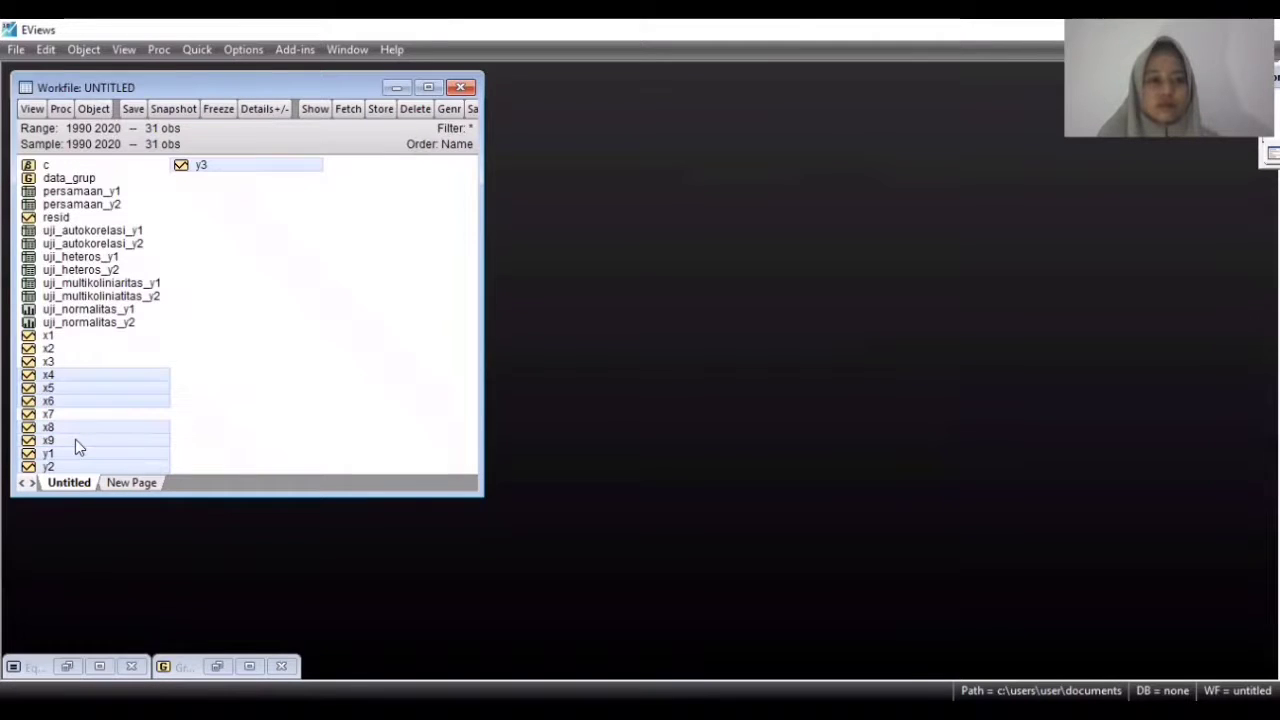
right_click(180, 379)
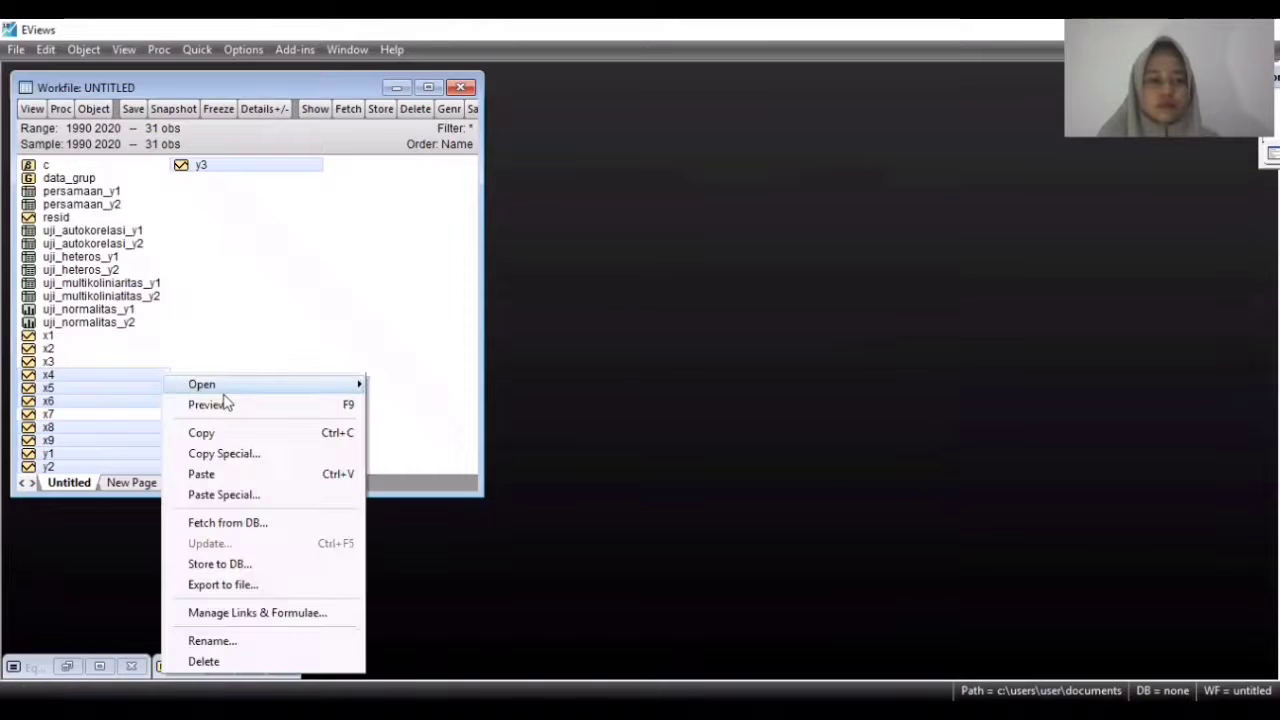
mouse_move(350, 405)
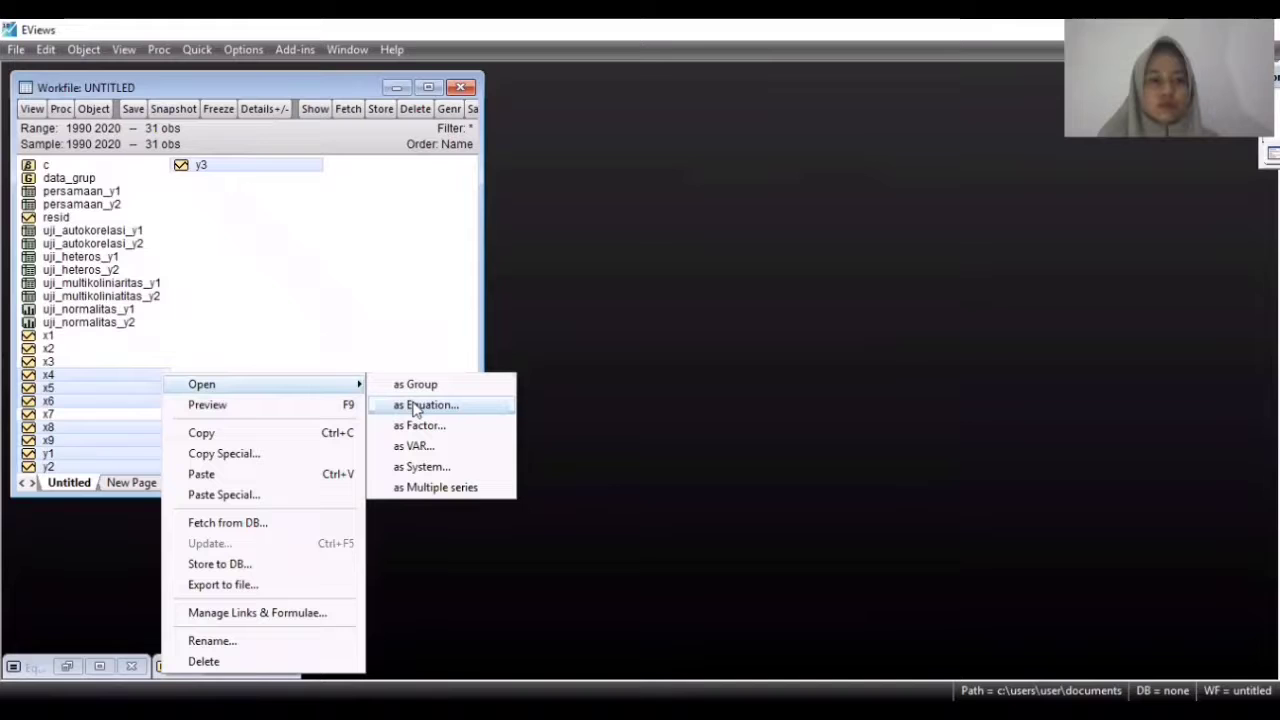
key("Return")
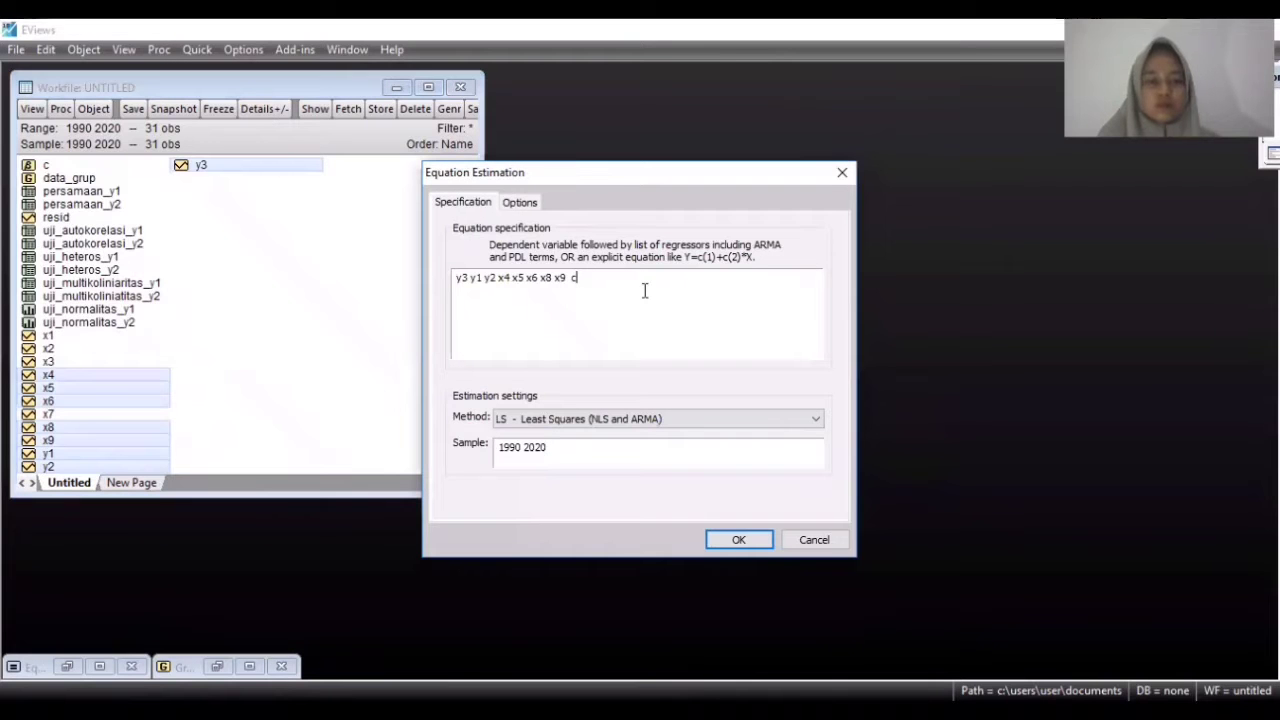
Step: Rewrite the equation specification as log(y3) c y1 y2 x4 x5 x6 x8 x9, moving the constant directly after the dependent variable
key("BackSpace")
key("BackSpace")
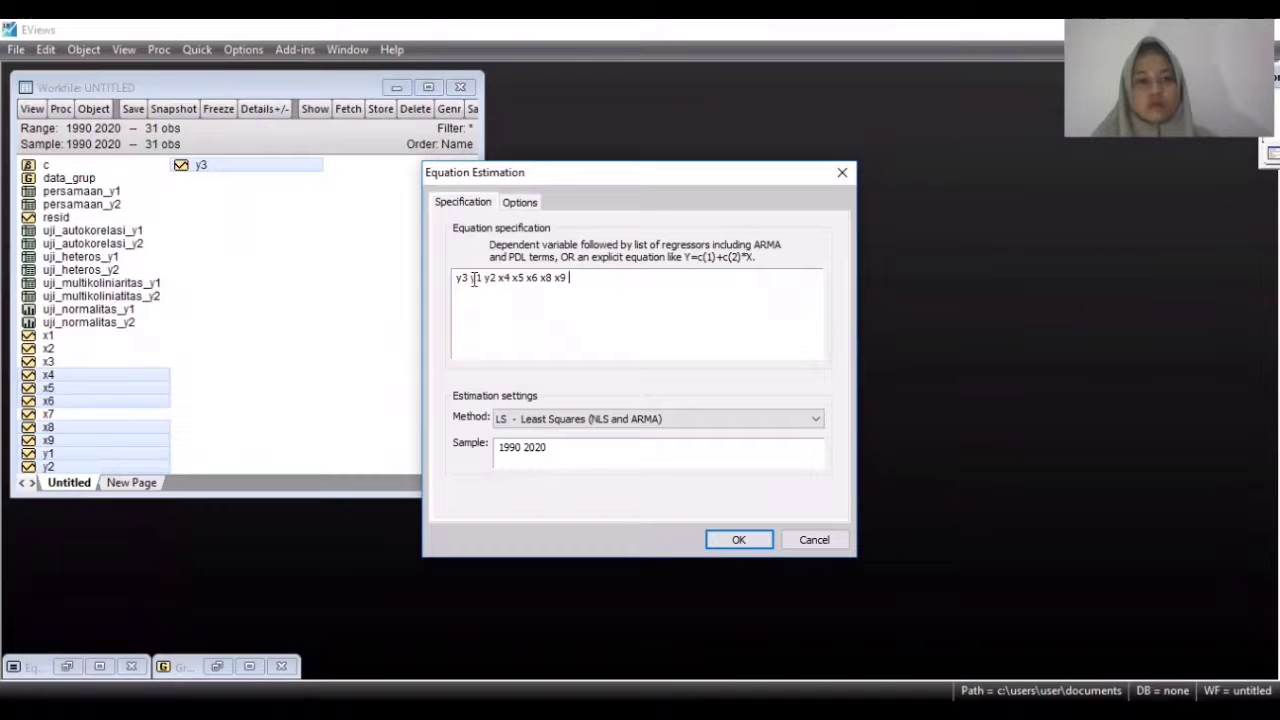
left_click(474, 279)
type("c")
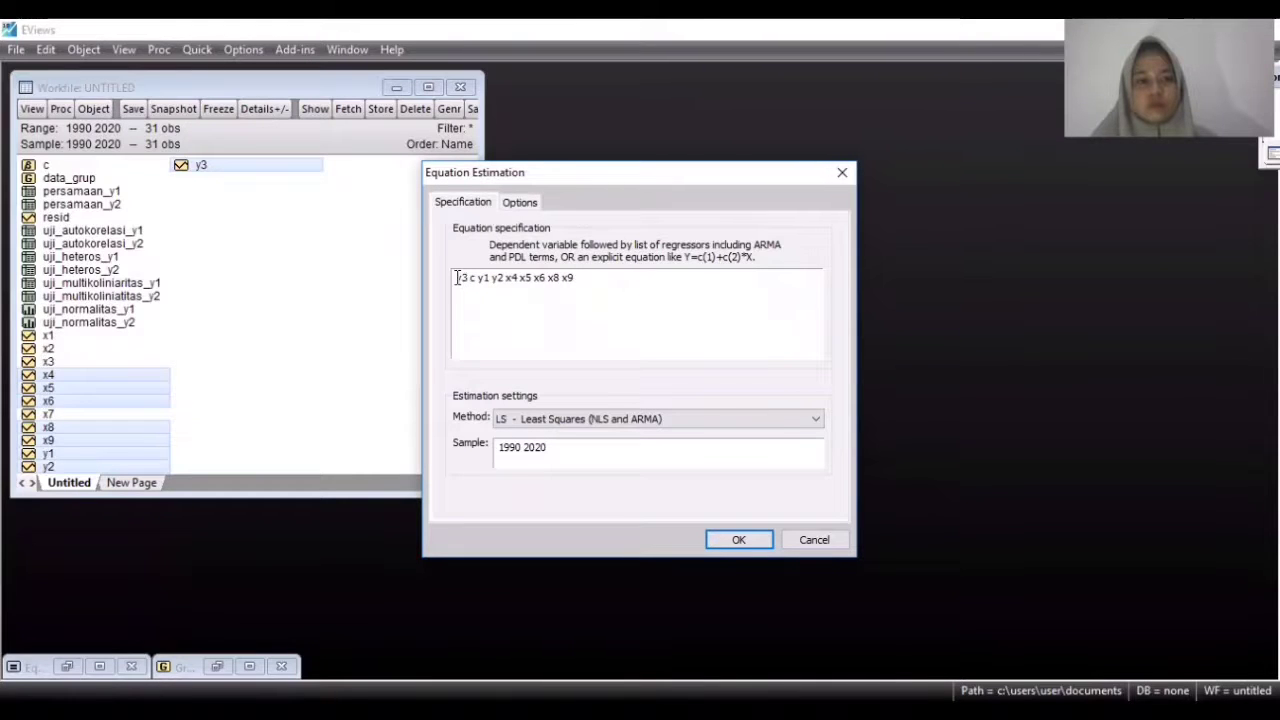
left_click(457, 279)
type("log")
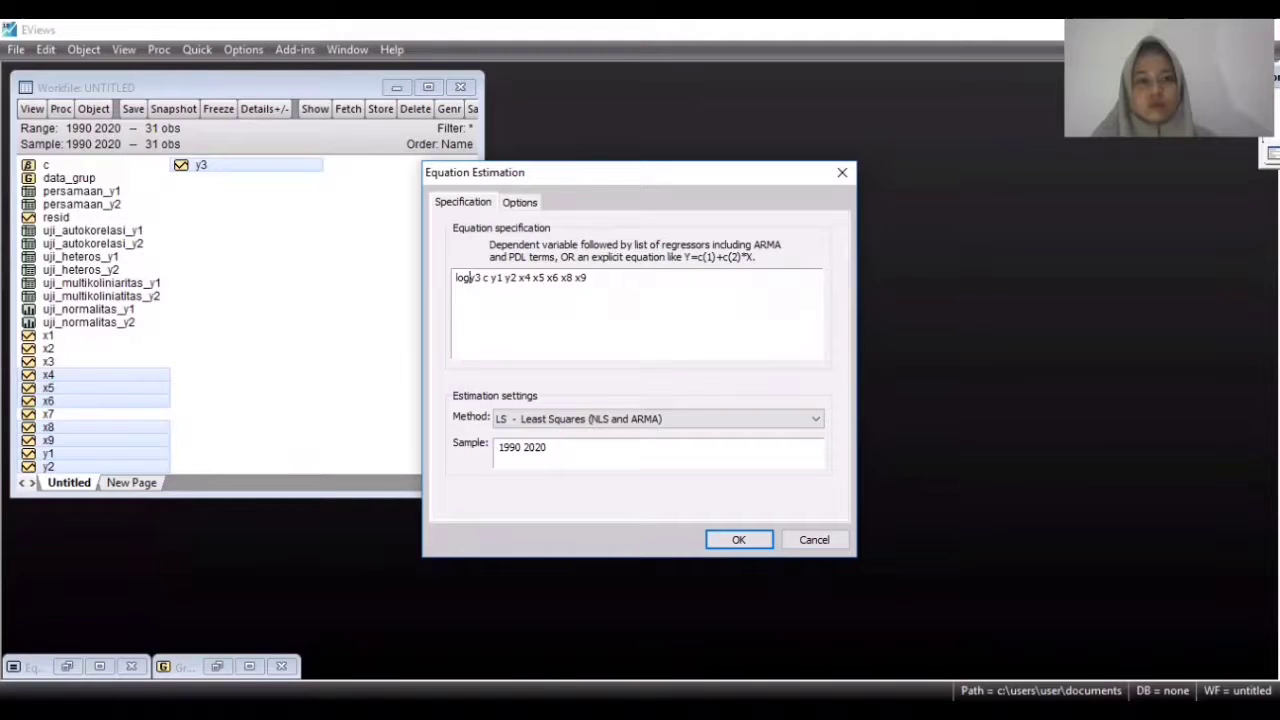
type("(y3")
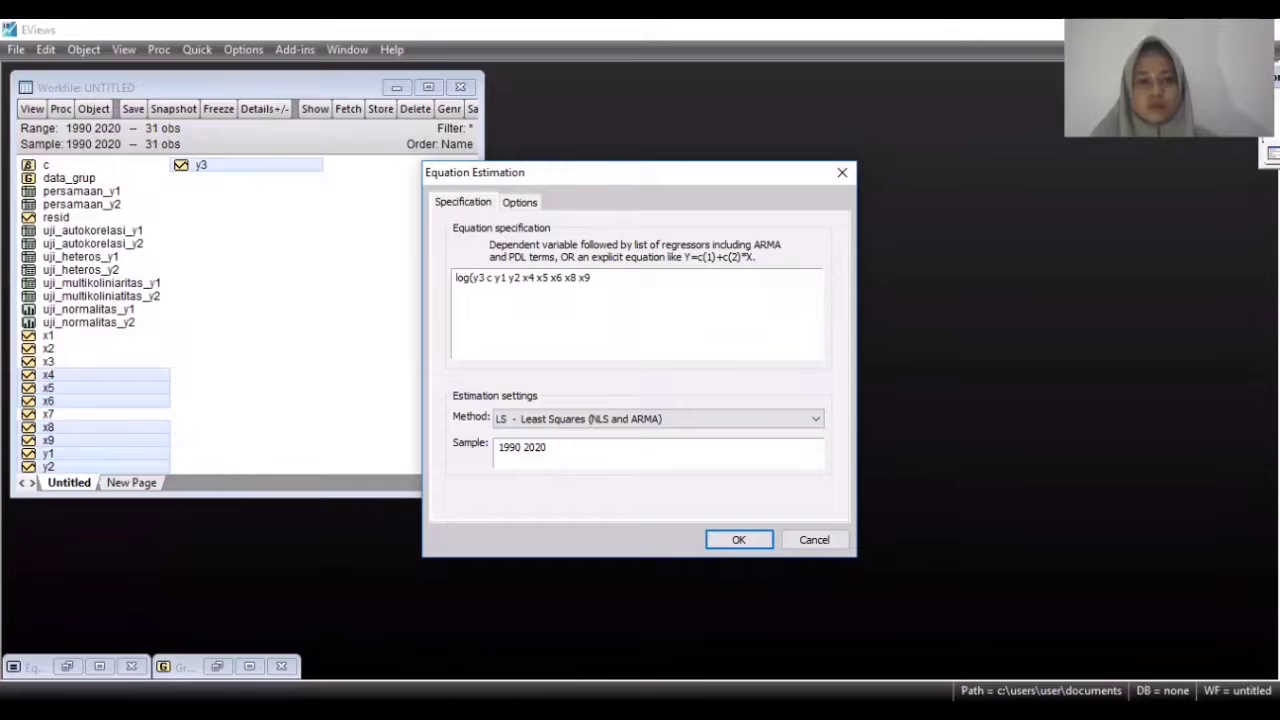
type(")")
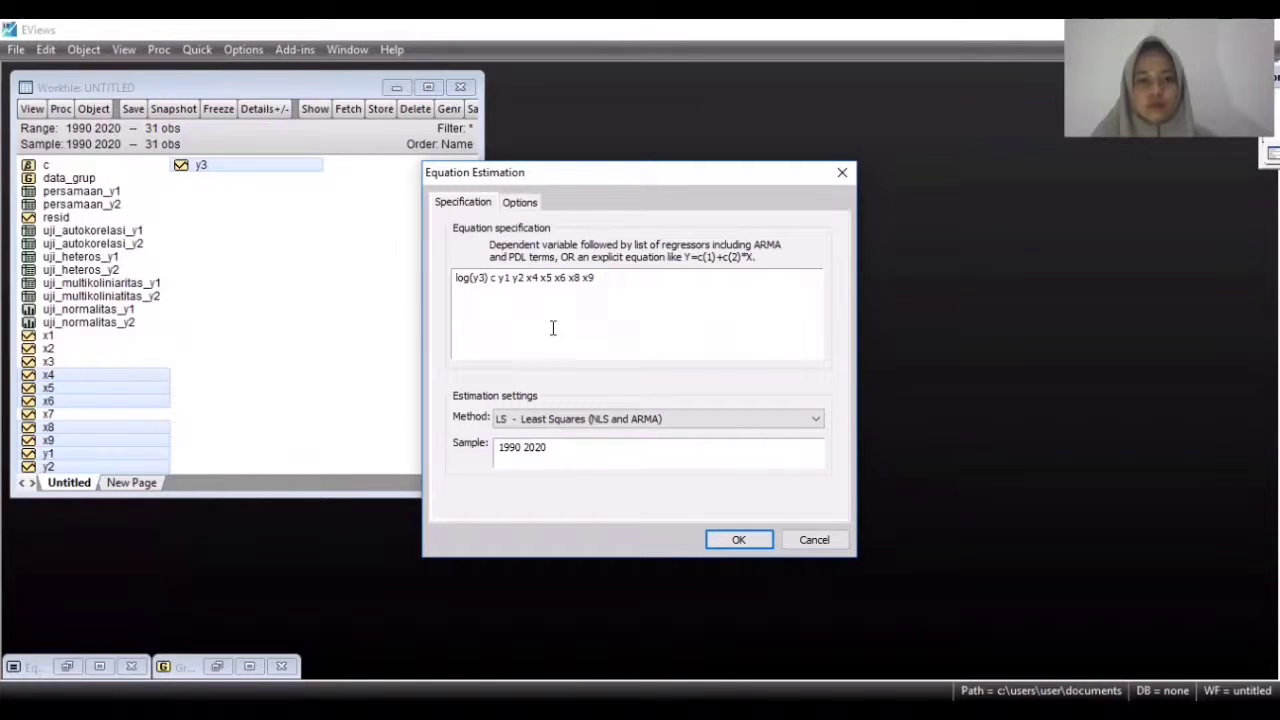
Step: Estimate the equation by two-stage least squares (TSLS) with instruments x1 to x9, deleting the previous untitled equation
left_click(808, 421)
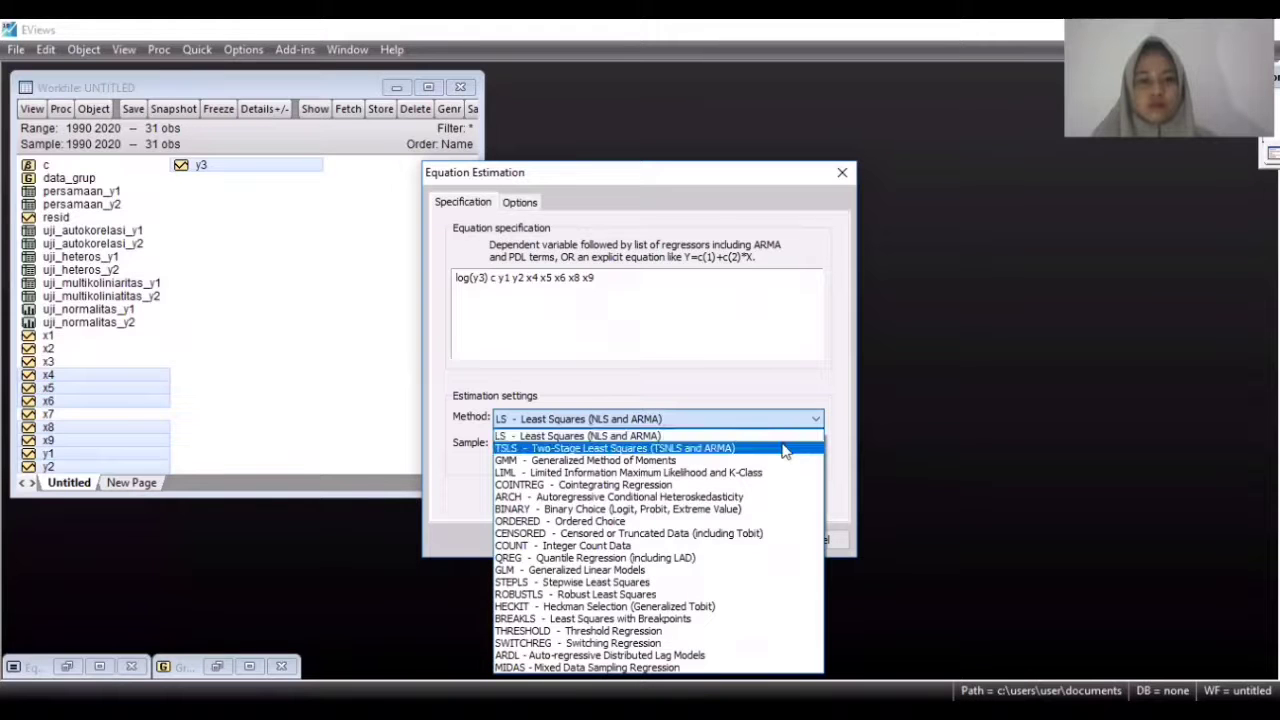
left_click(683, 451)
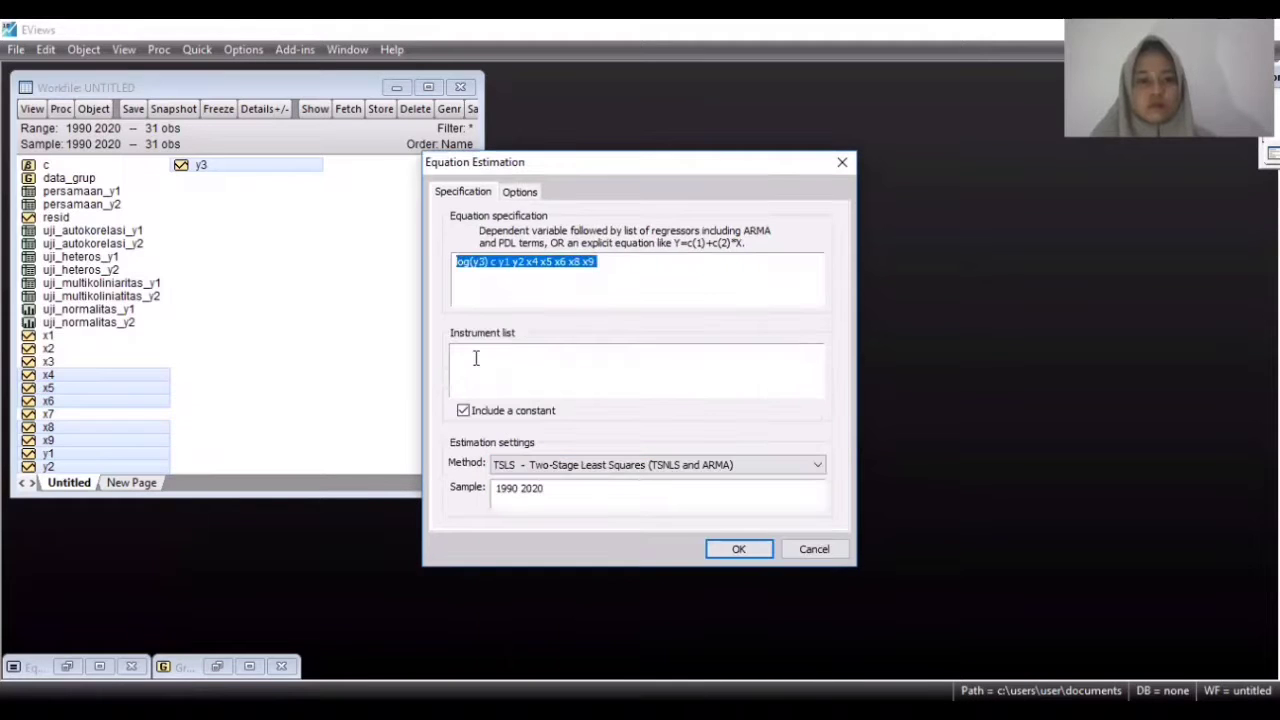
left_click(476, 358)
type("x1 ")
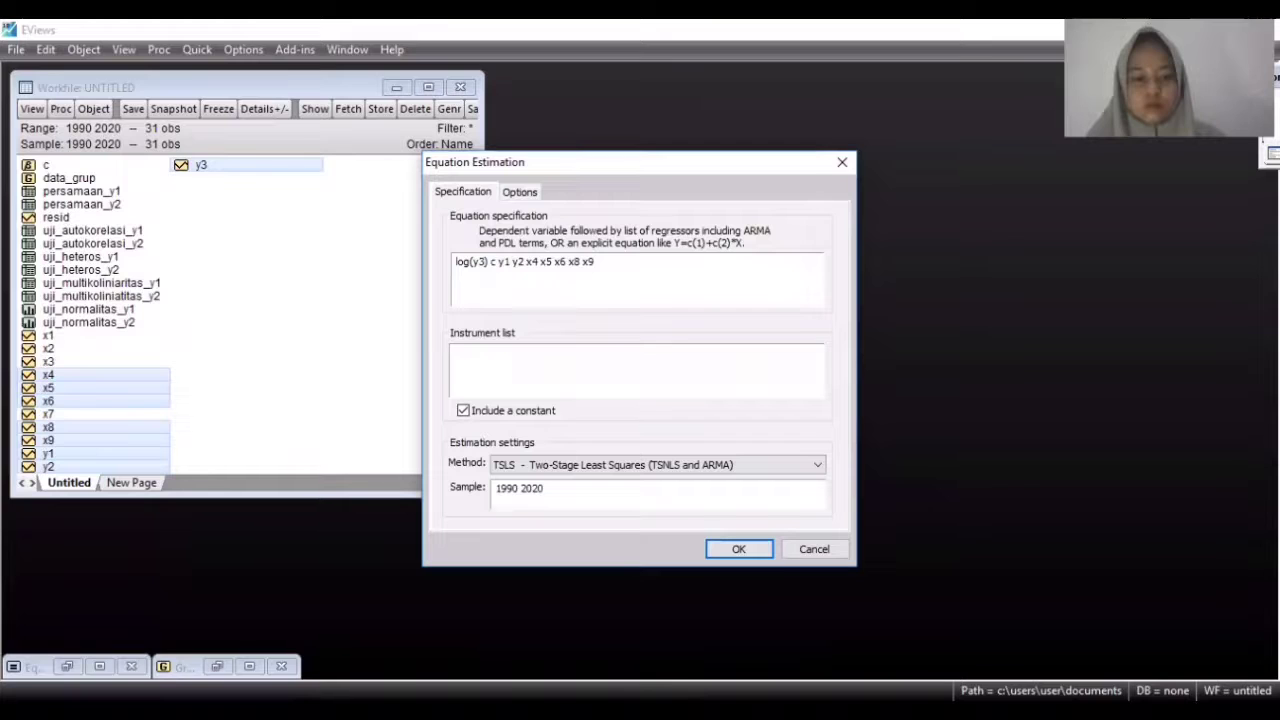
type("x2 x")
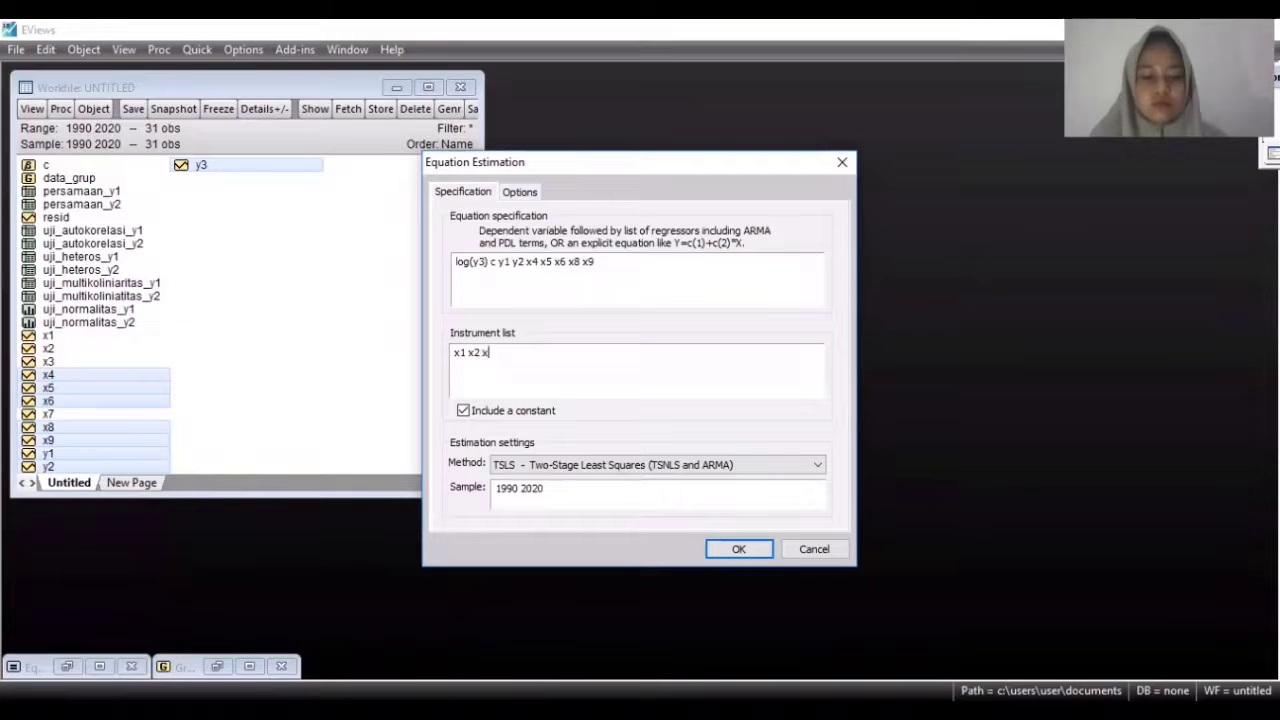
type("3 x4 x5 ")
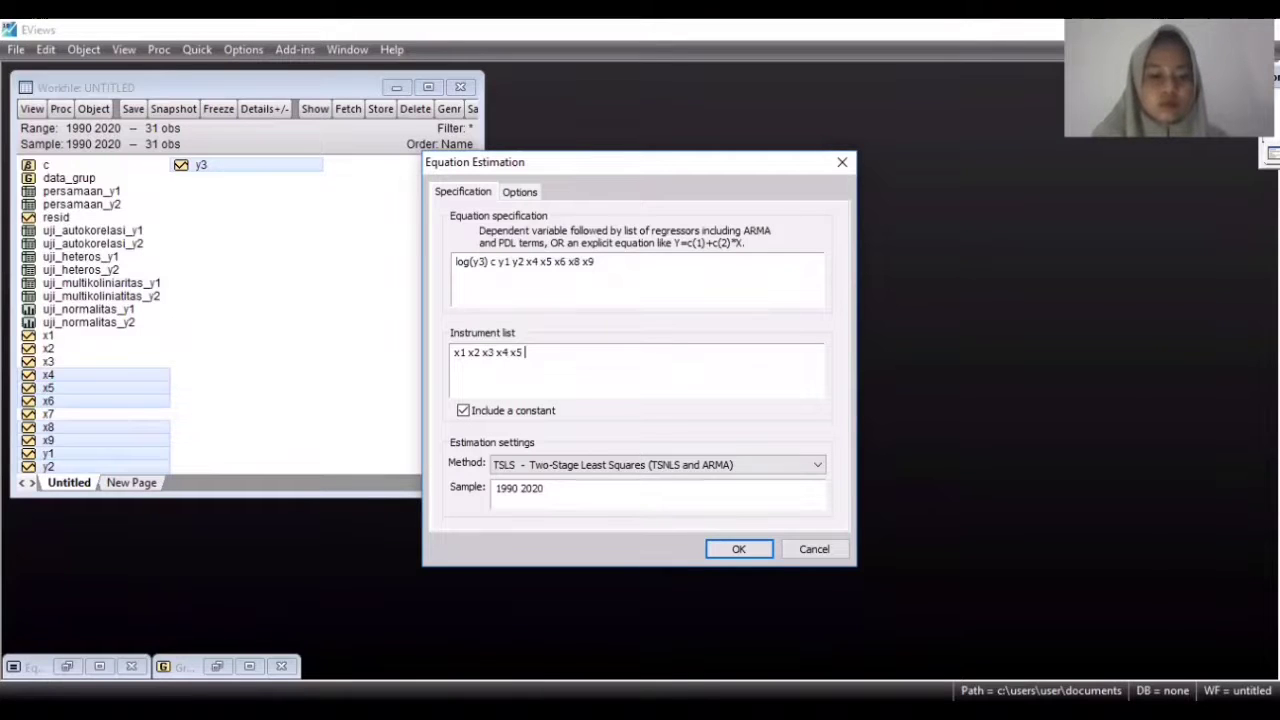
type("x6 x7 x8 x9")
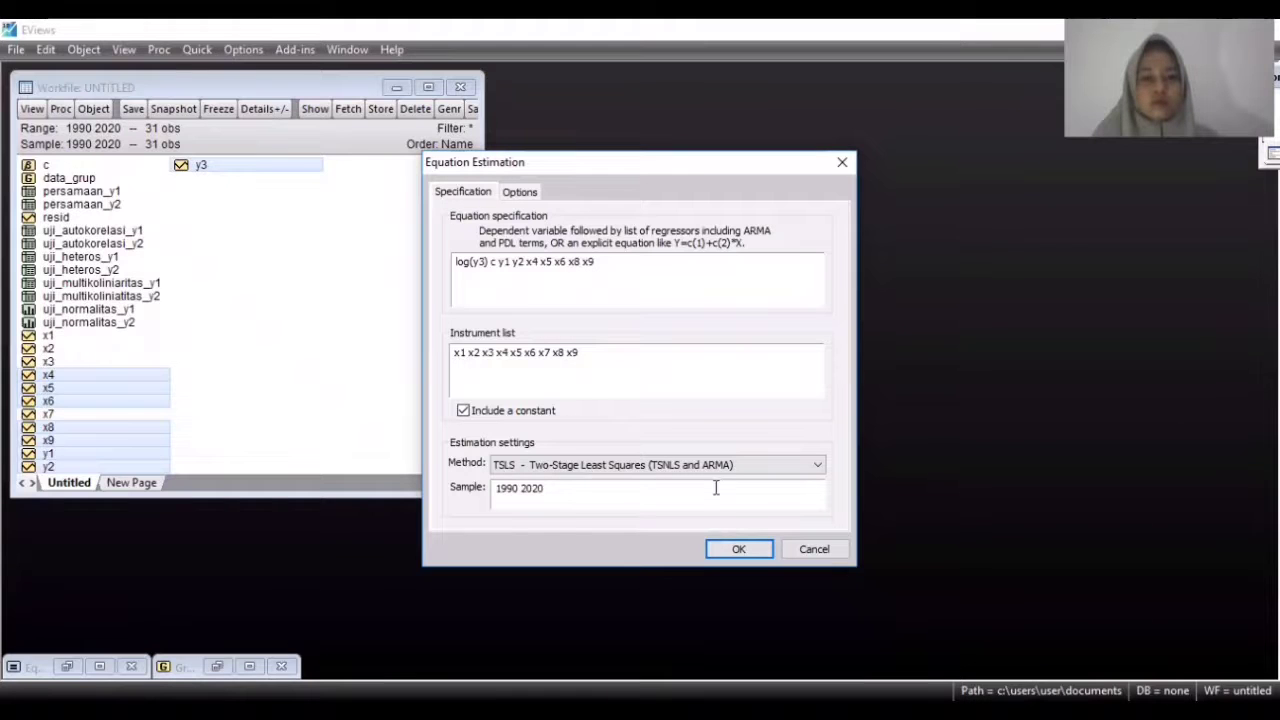
left_click(738, 550)
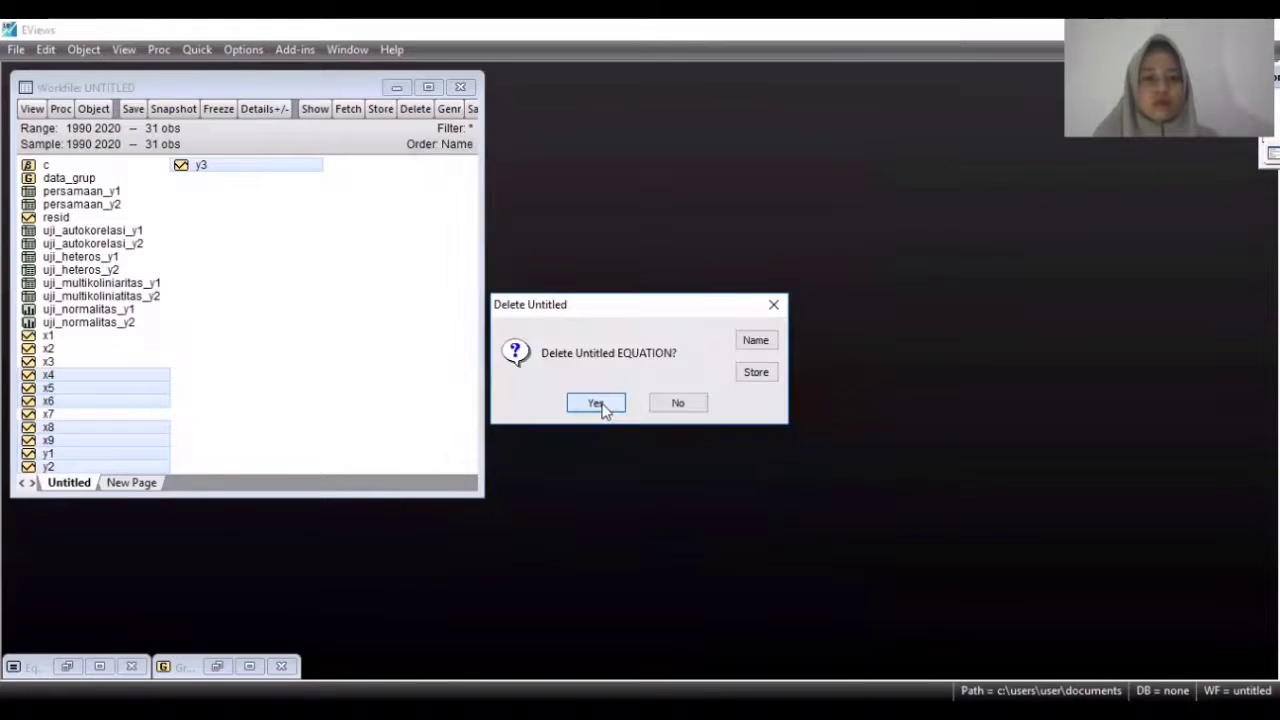
left_click(598, 404)
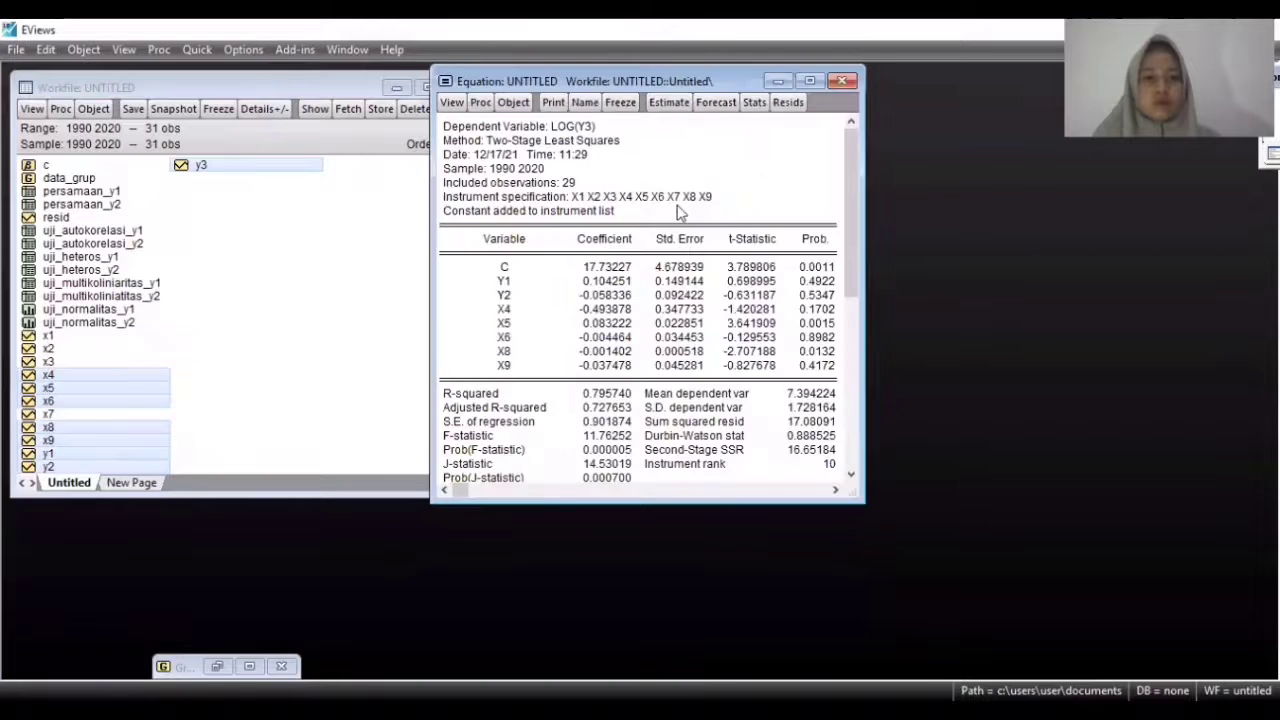
Step: Freeze the estimation output as a table named persamaan_y3 and close the table
left_click(630, 103)
left_click(621, 104)
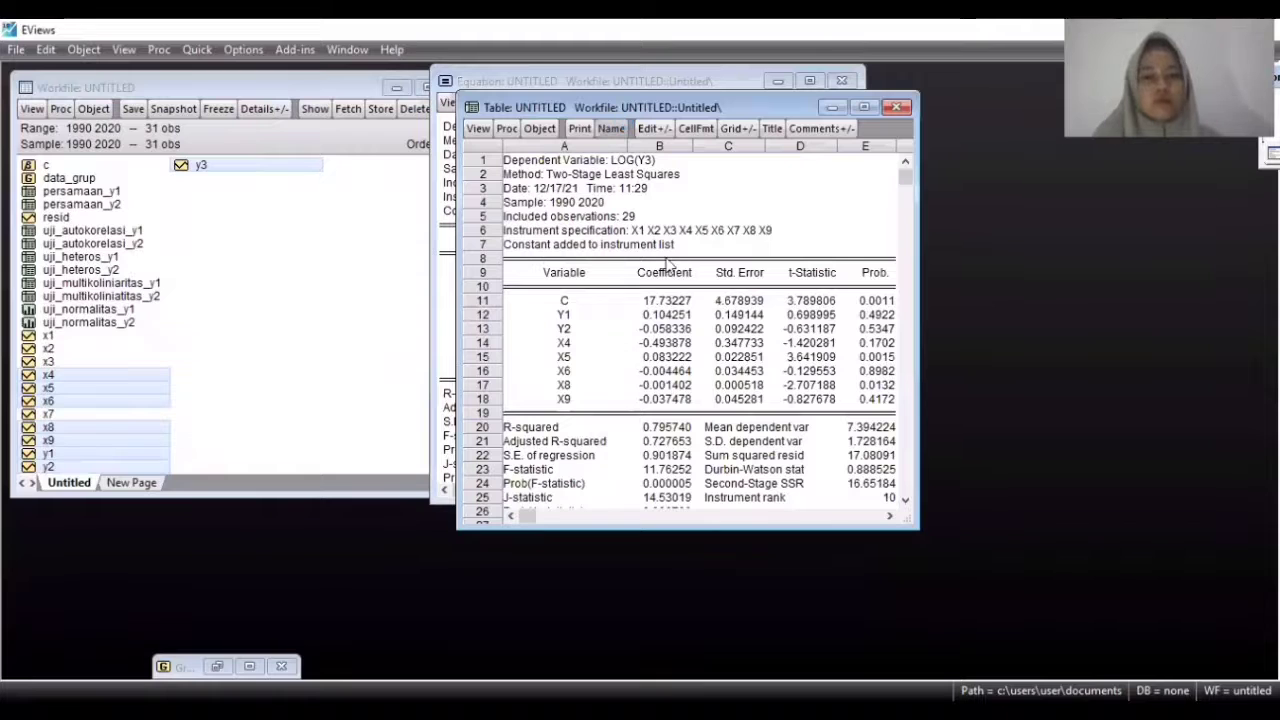
left_click(611, 128)
type("pe")
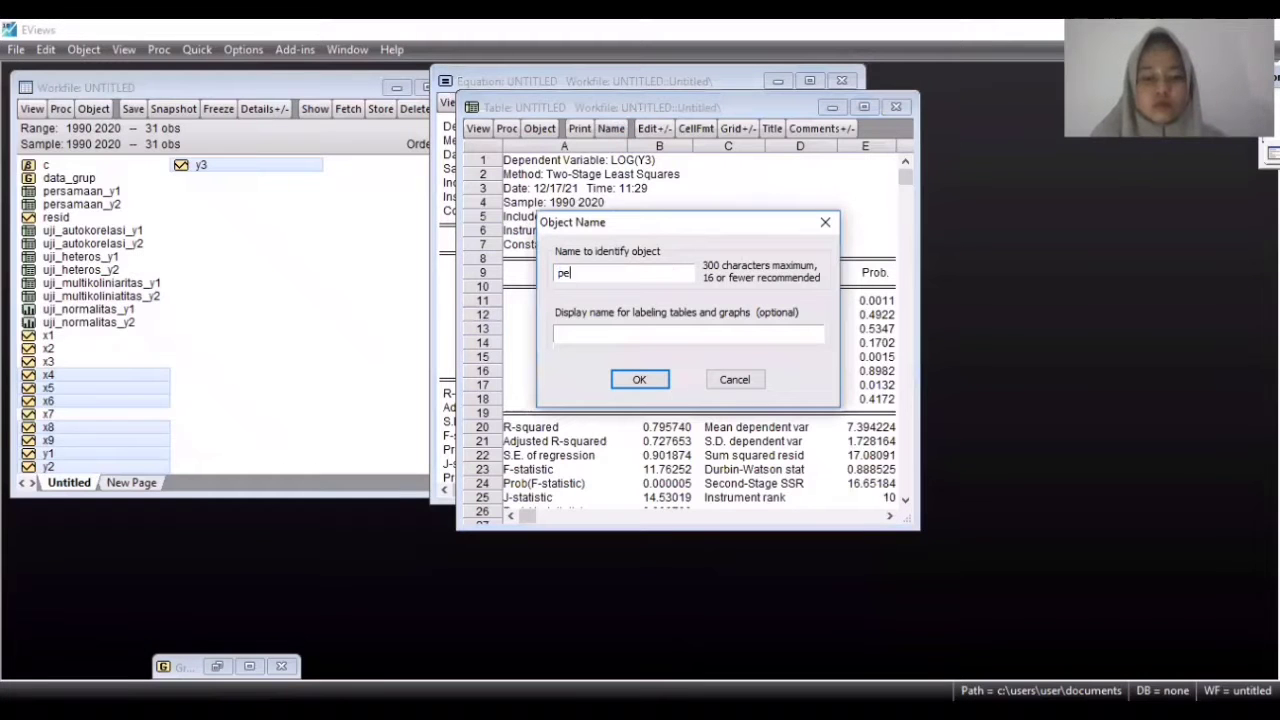
type("rsamaan")
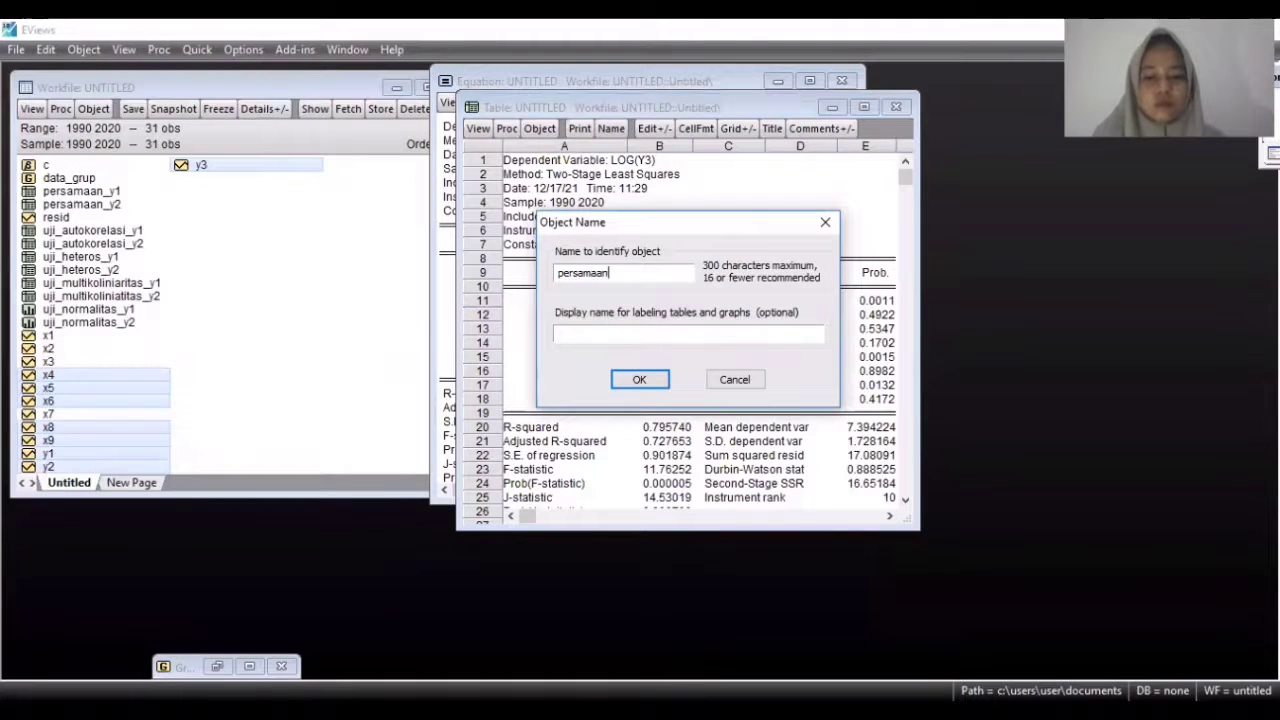
type("_y3")
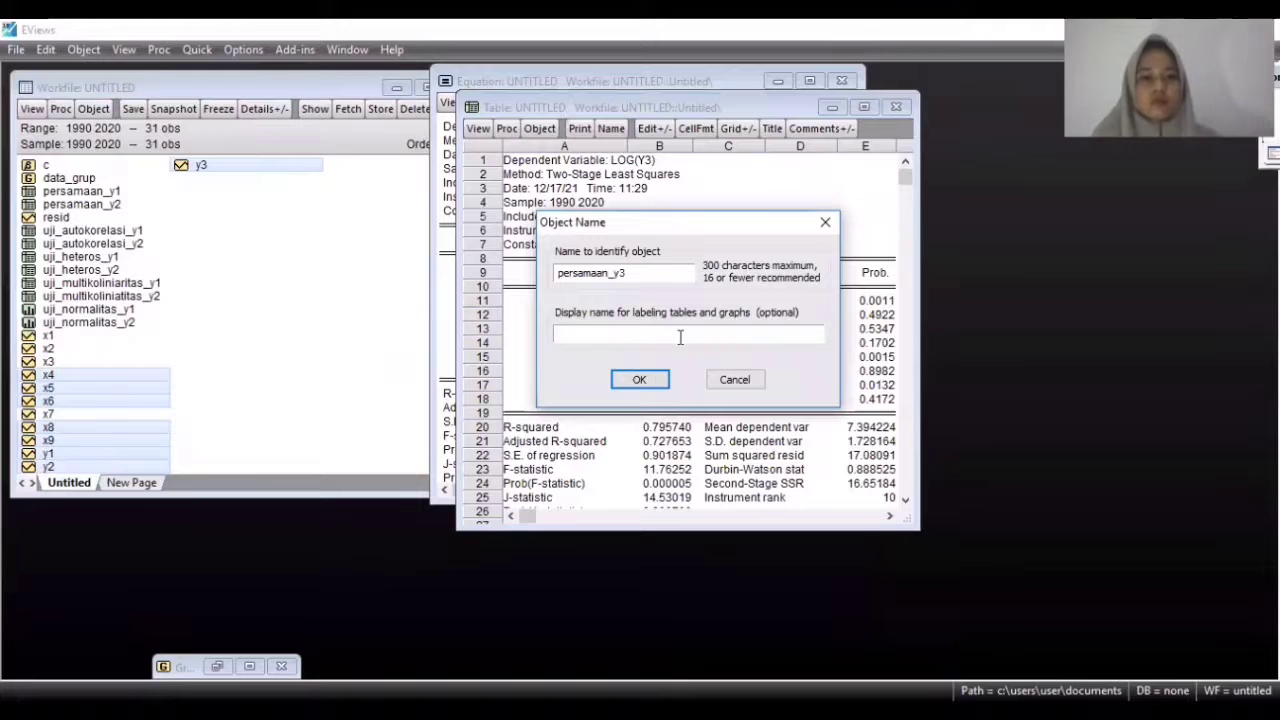
left_click(639, 380)
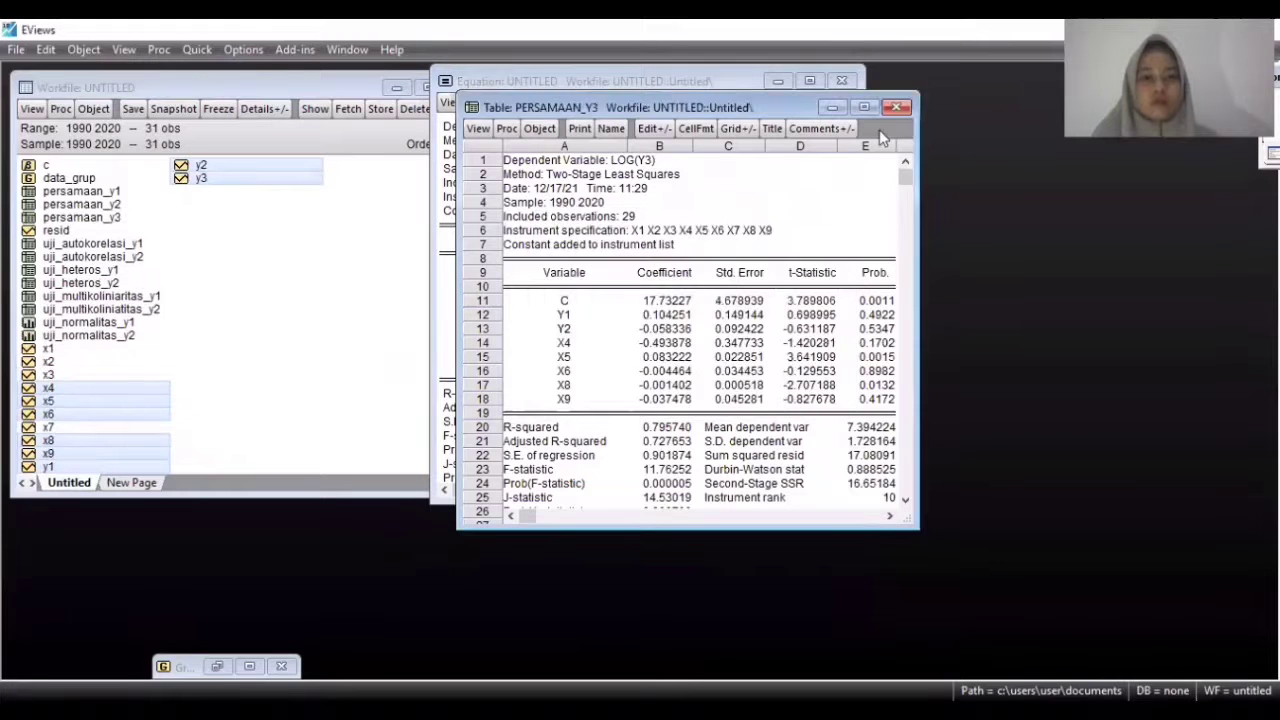
left_click(896, 108)
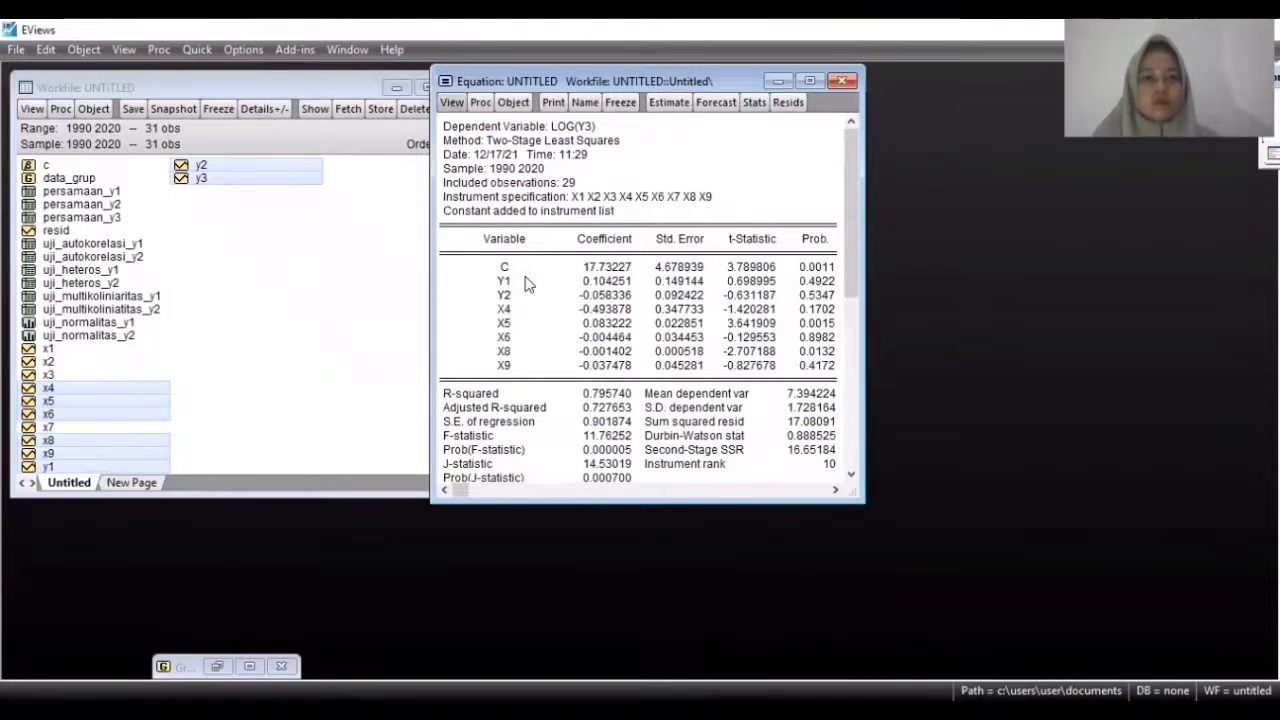
Step: Run the histogram normality test on the y3 equation's residuals, freeze it as a graph named uji_normalitas_y3 and close the graph
left_click(452, 102)
mouse_move(523, 297)
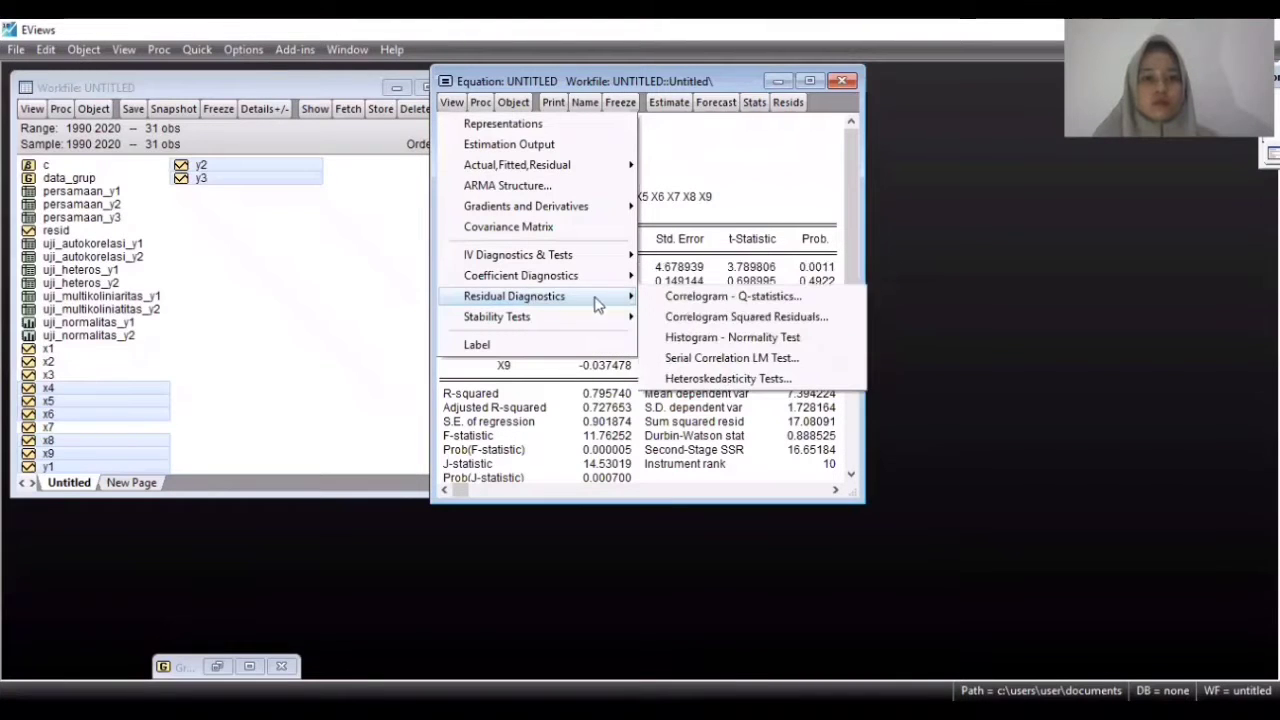
left_click(676, 340)
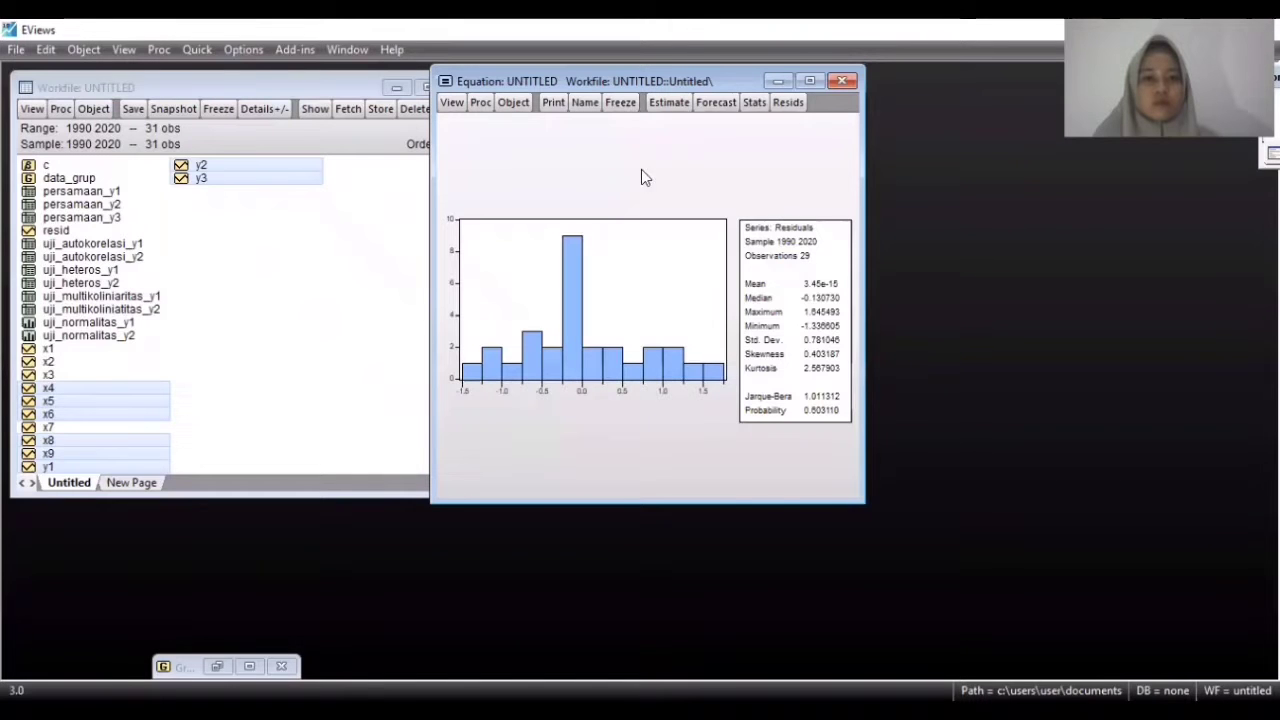
left_click(622, 104)
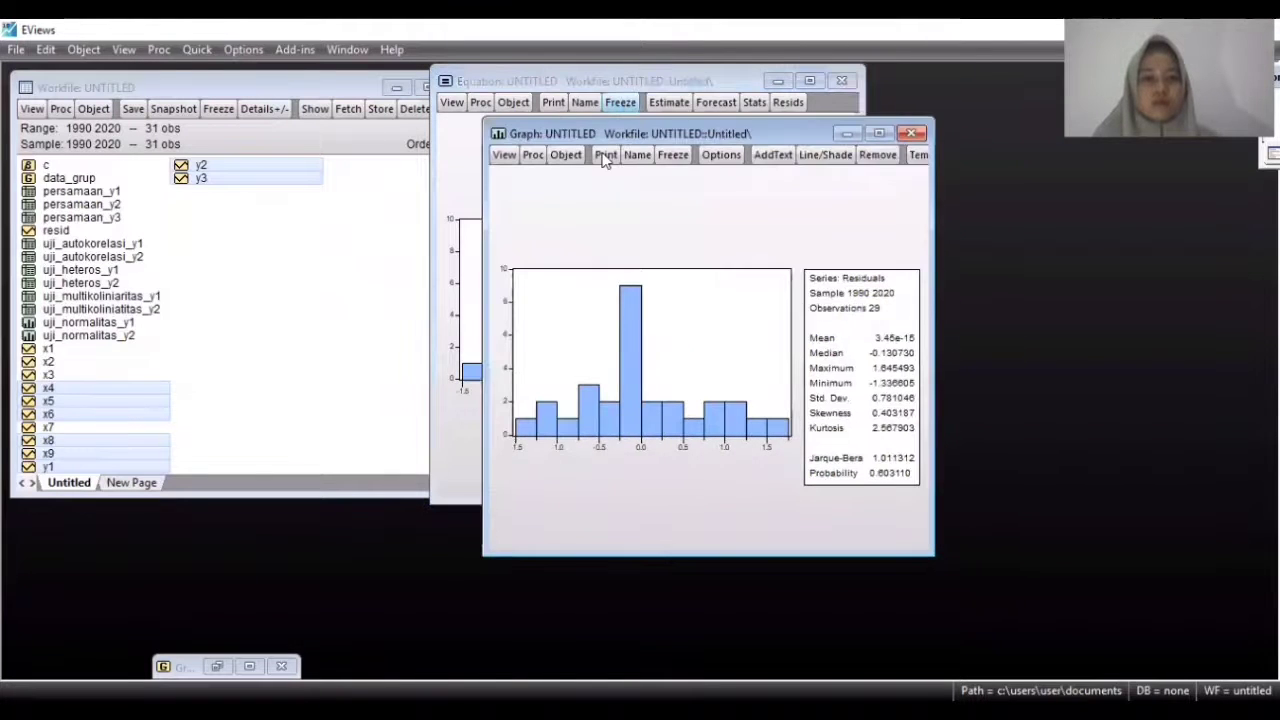
left_click(637, 156)
type("uji_normalitas_y3")
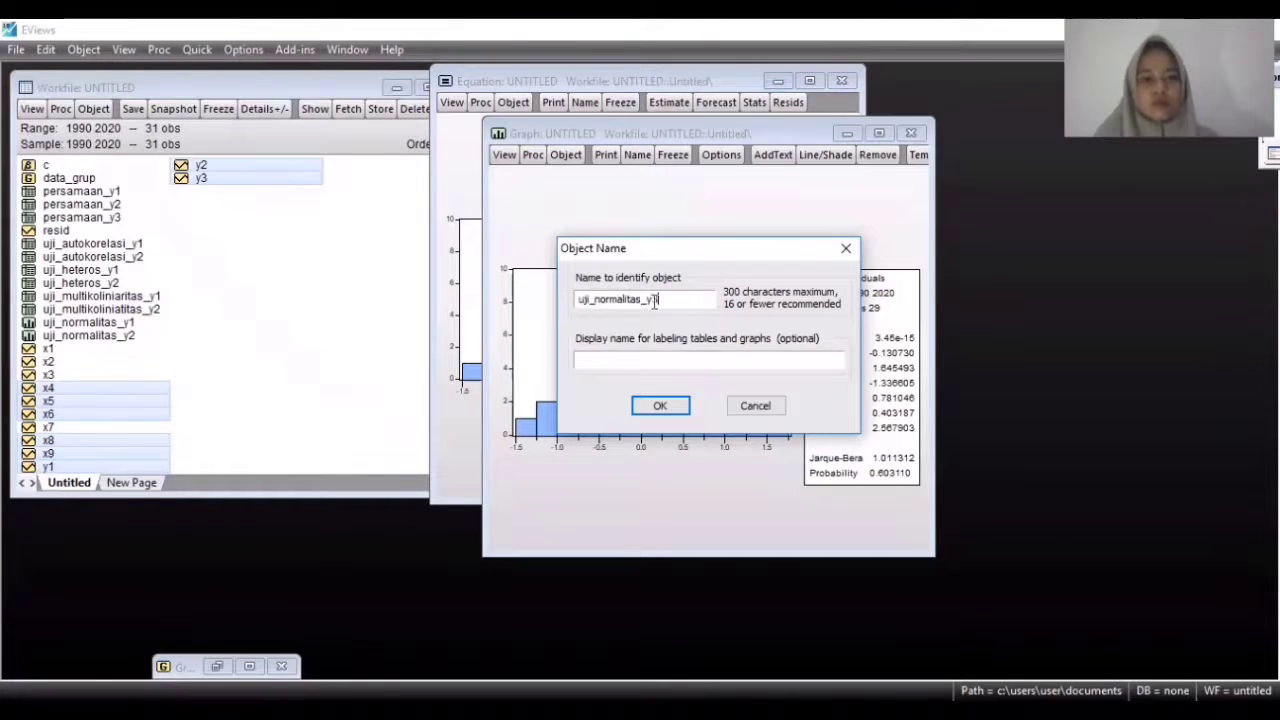
left_click(671, 409)
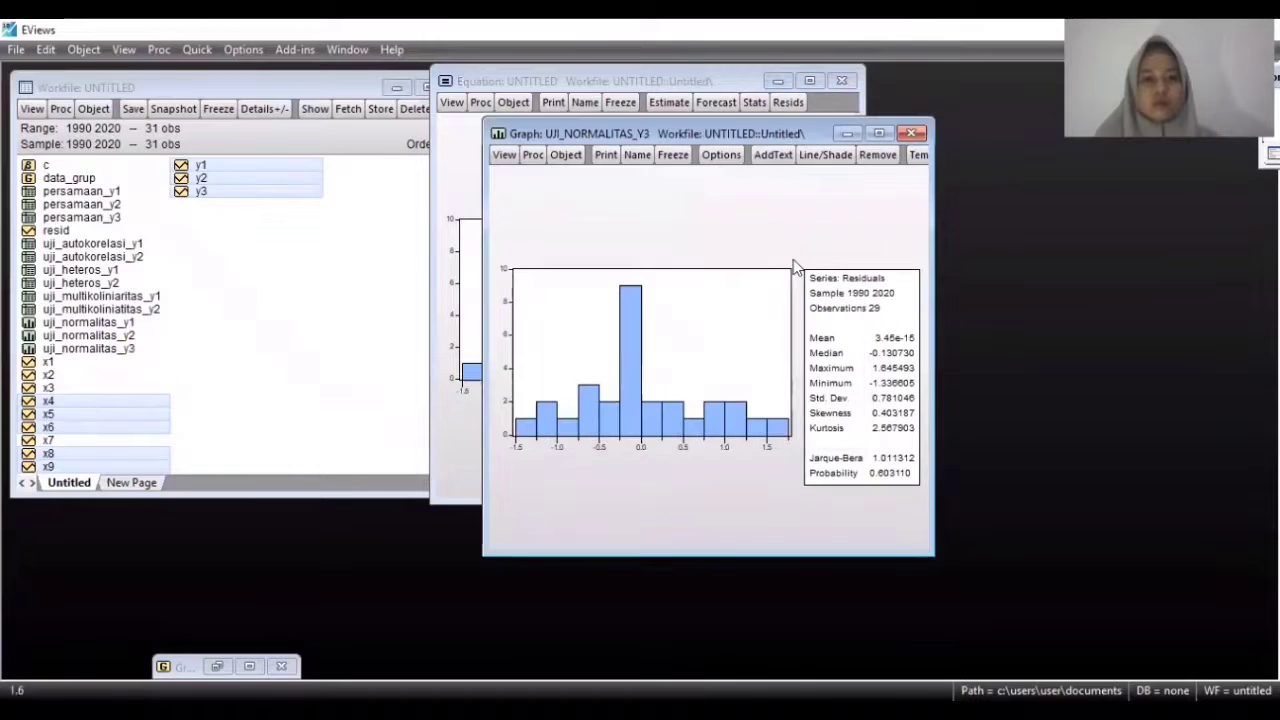
left_click(913, 133)
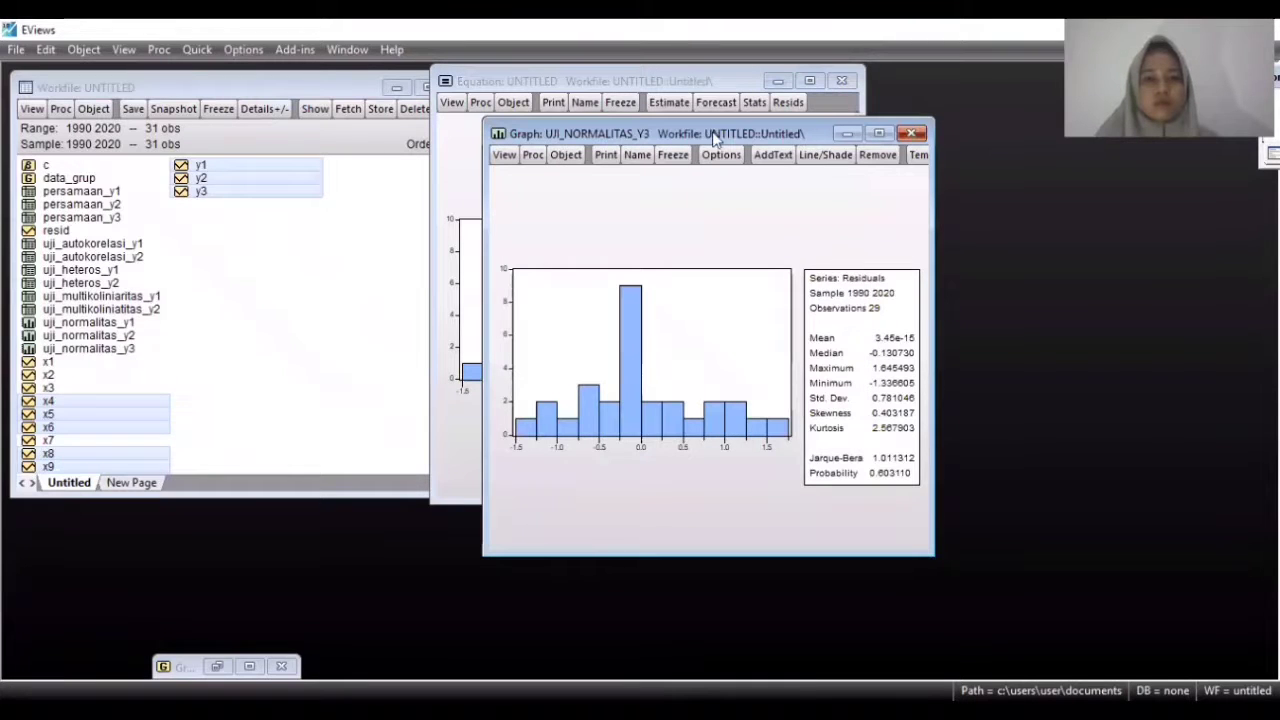
Step: Run the serial correlation LM test on the y3 equation's residuals with 2 lags
left_click(451, 104)
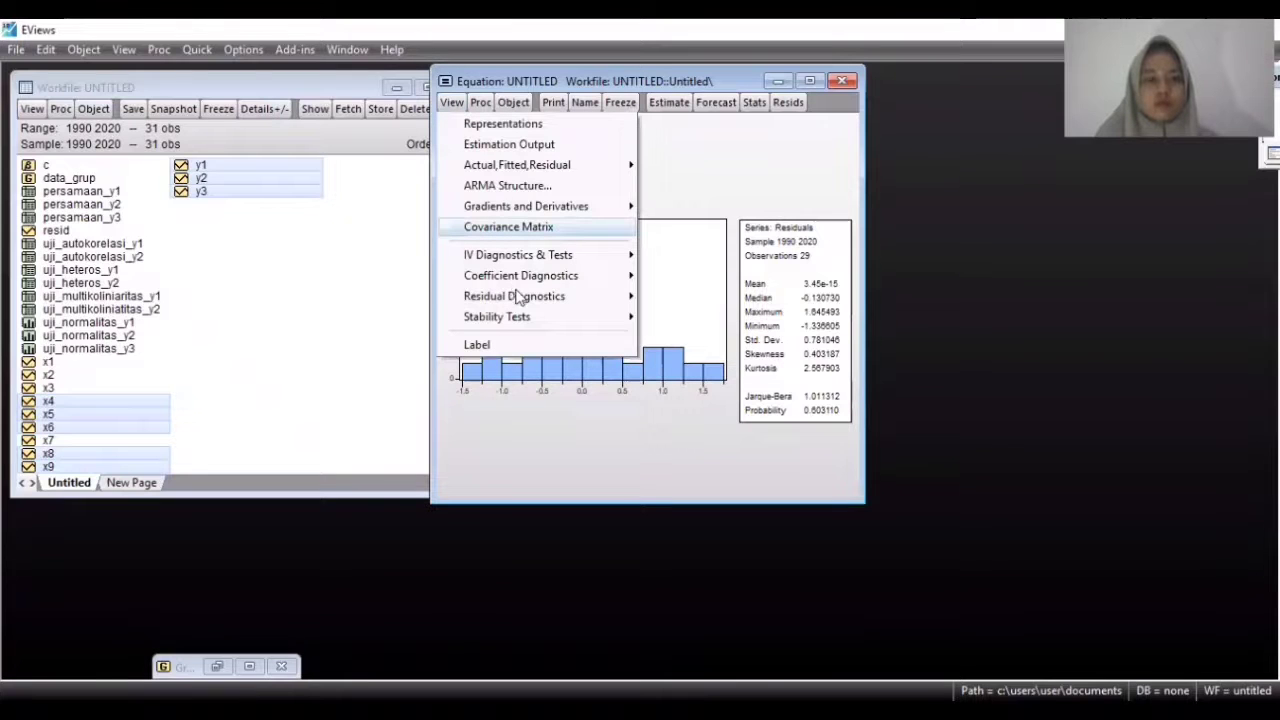
mouse_move(518, 296)
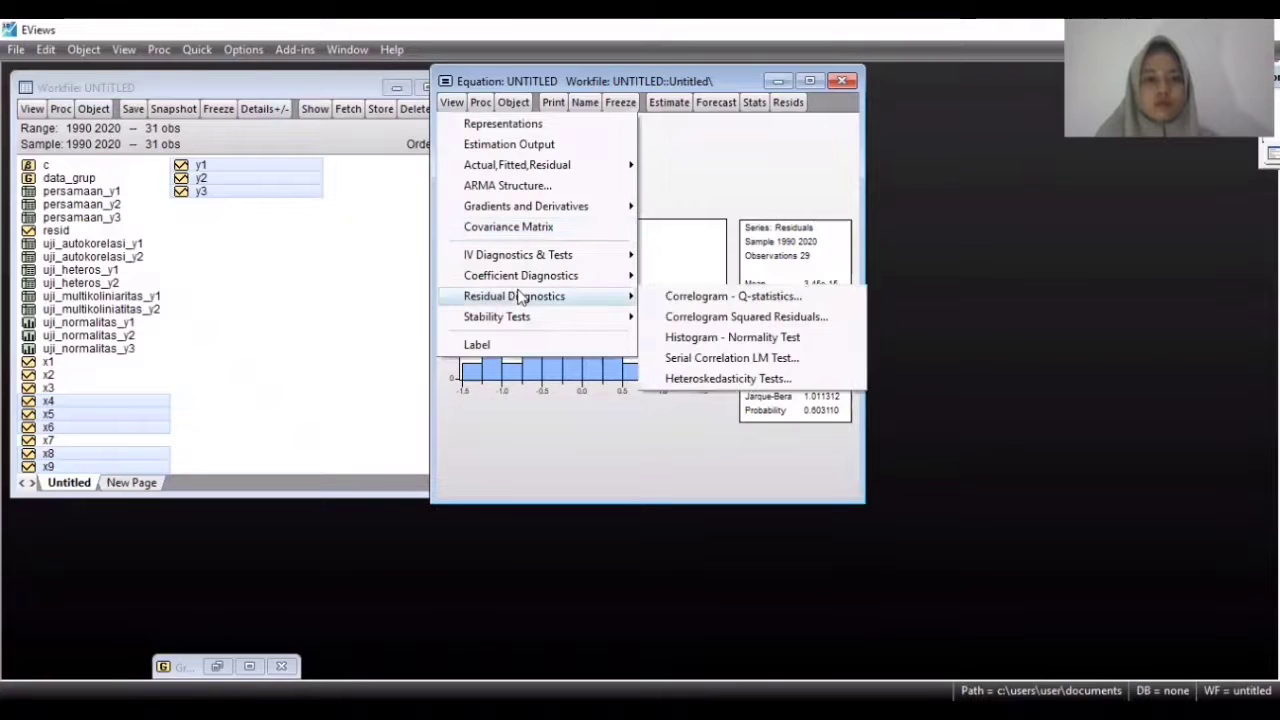
left_click(672, 358)
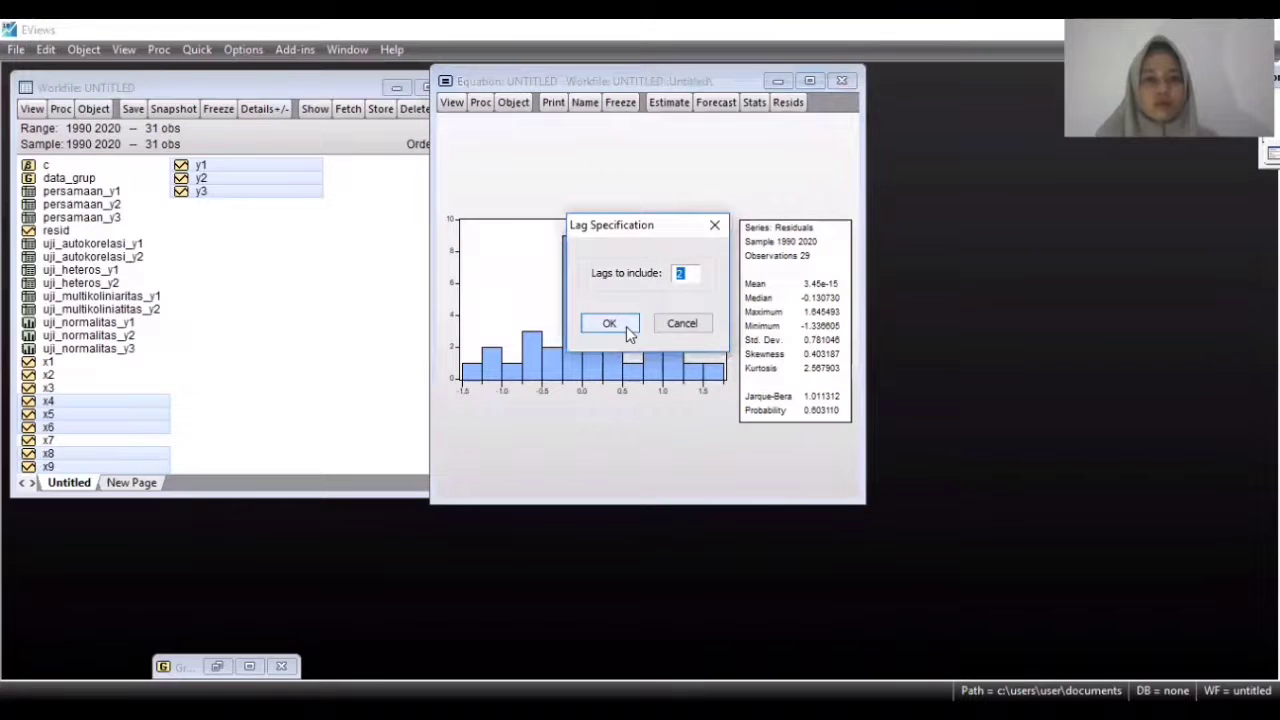
left_click(626, 326)
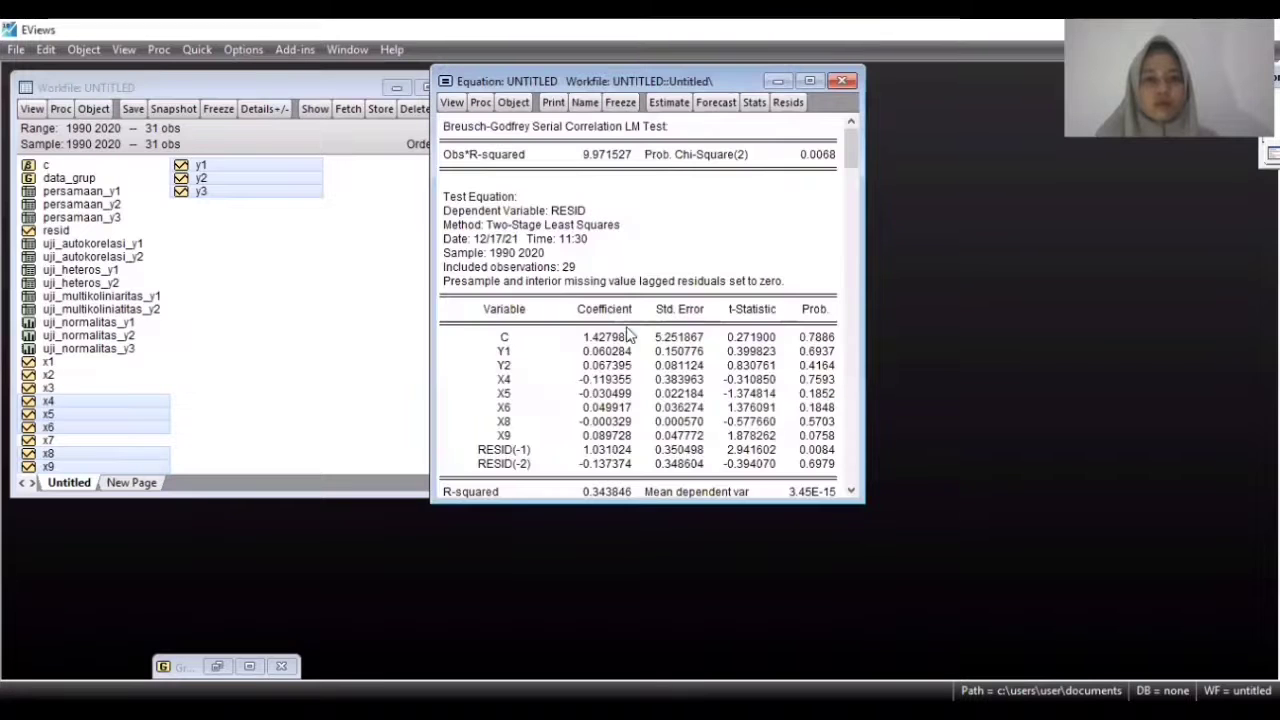
Step: Freeze the serial correlation test as a table named uji_autokorelasi_y3 and close the table
left_click(618, 104)
left_click(672, 181)
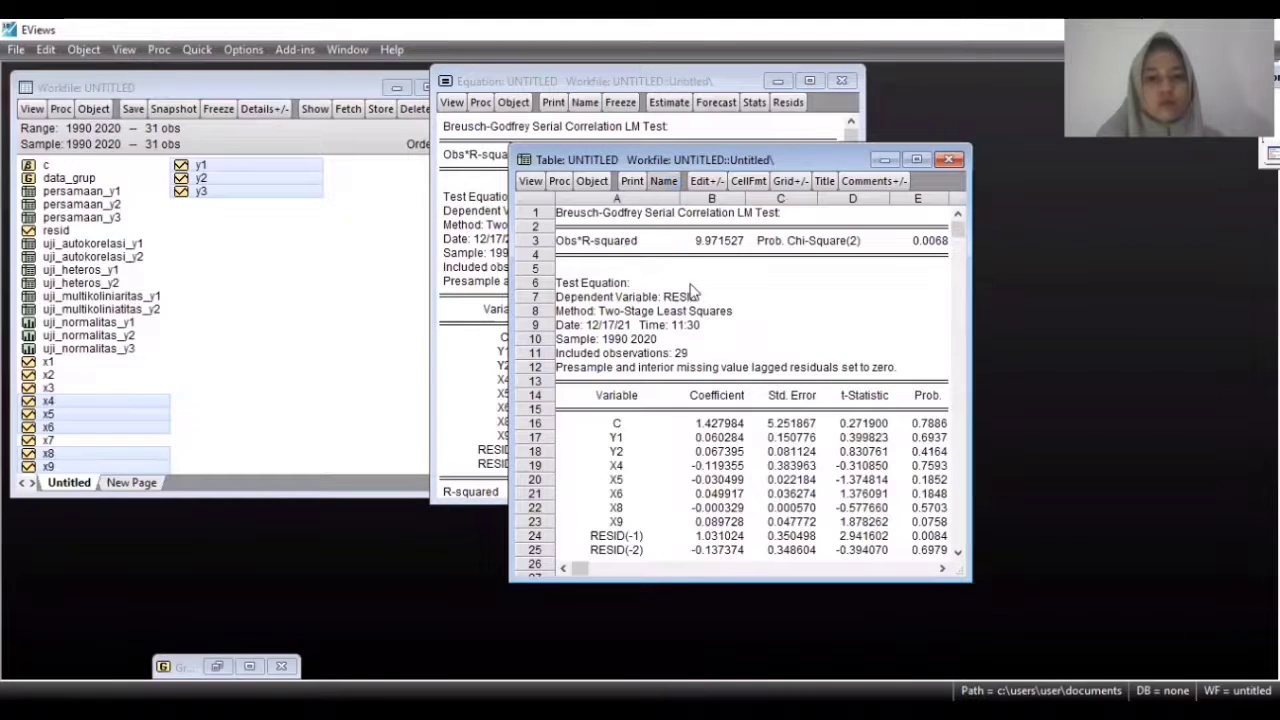
type("uji_autoko")
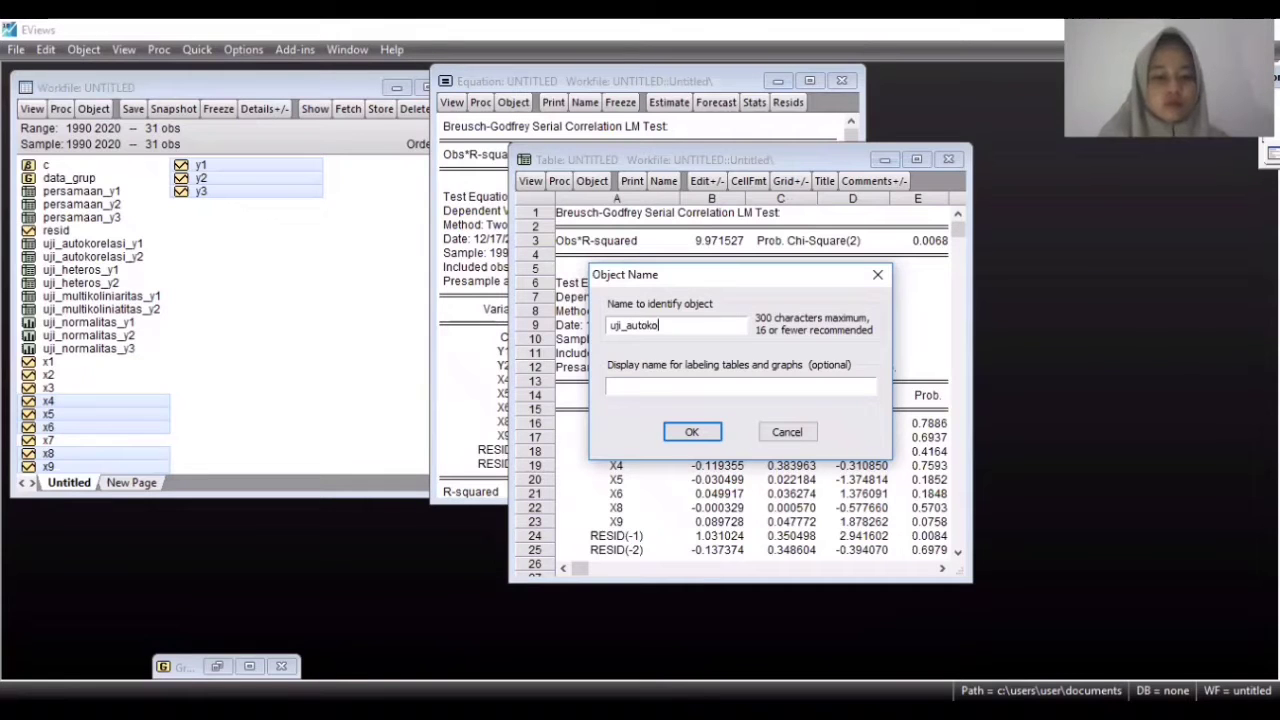
type("relasi")
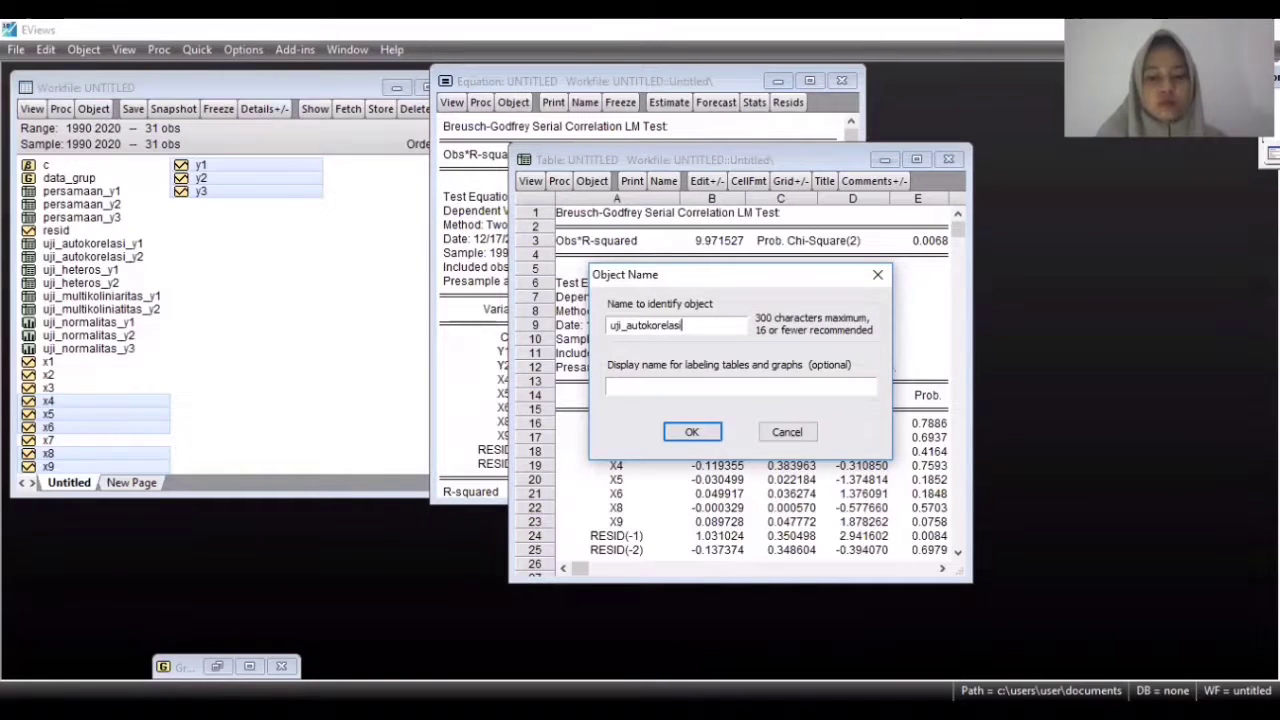
type("_y3")
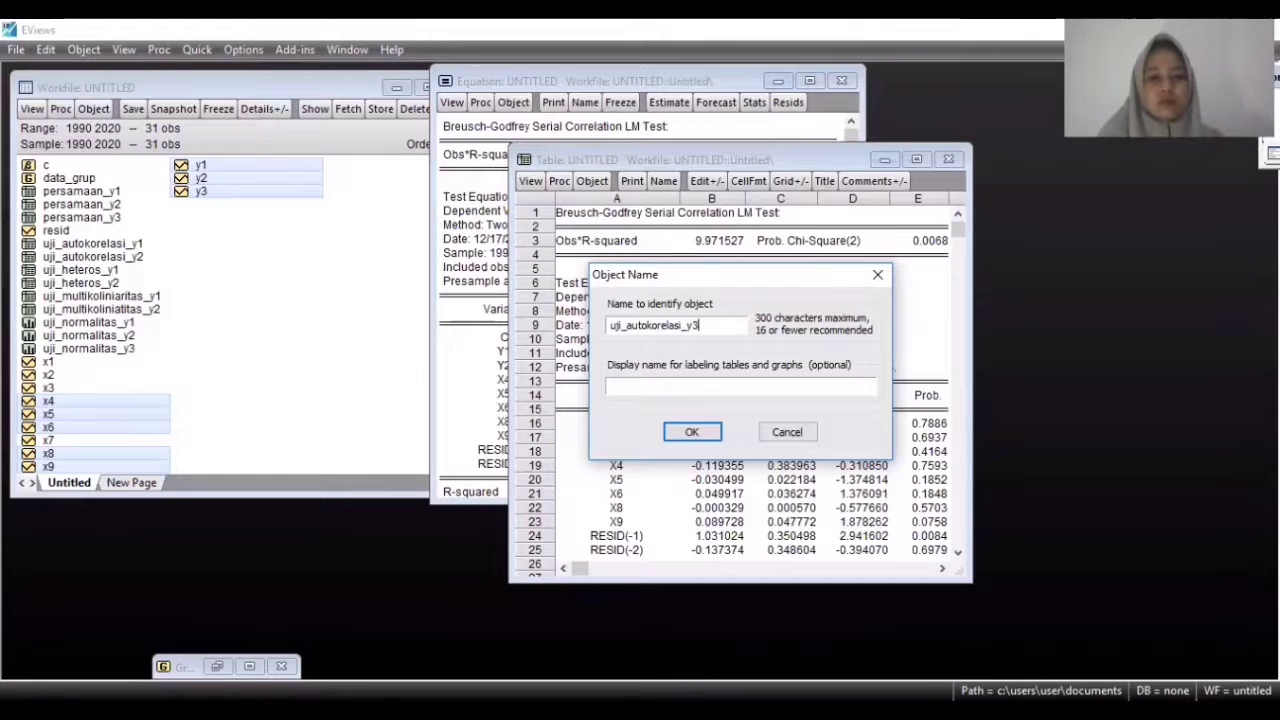
left_click(708, 432)
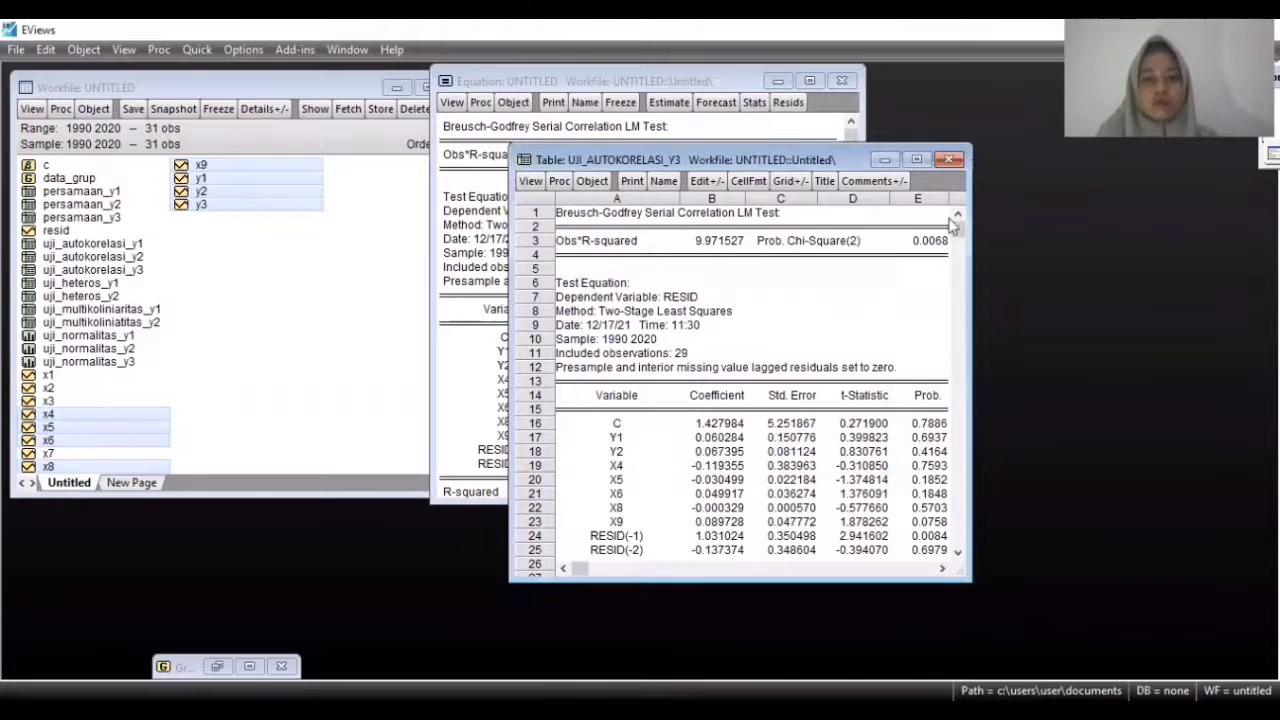
left_click(950, 161)
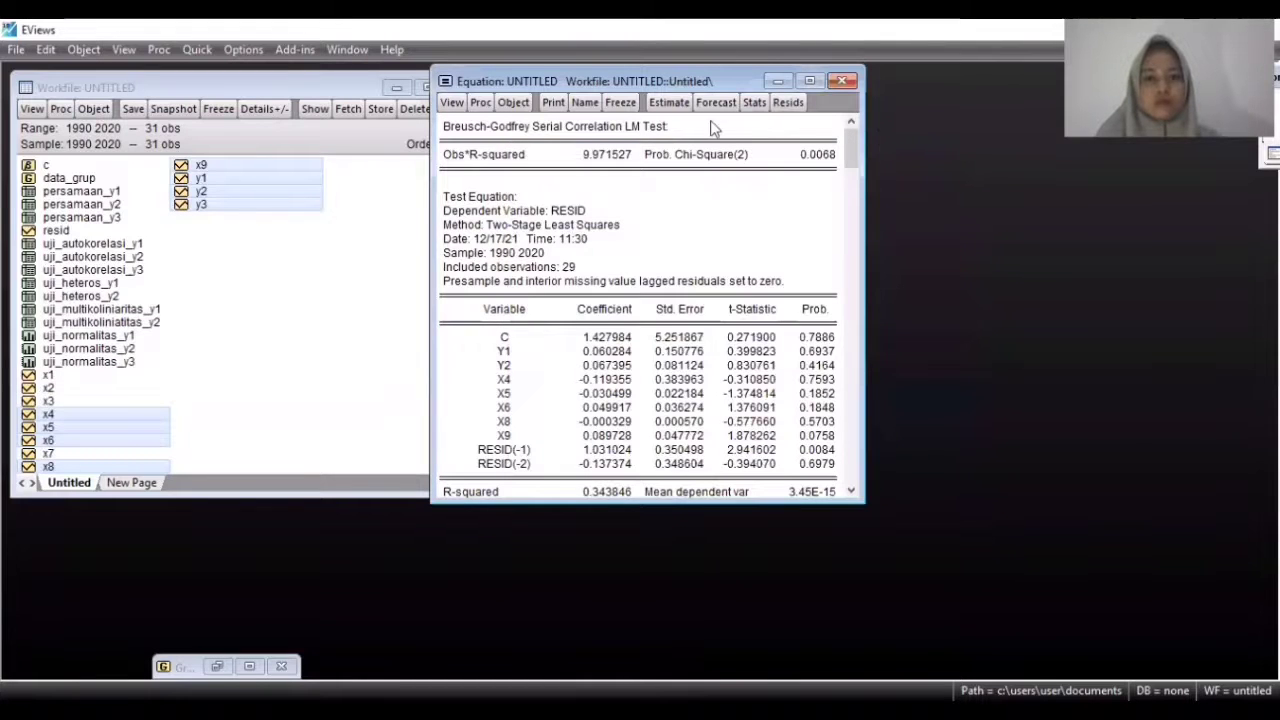
Step: Run the Breusch-Pagan-Godfrey heteroskedasticity test on the y3 equation's residuals
left_click(447, 104)
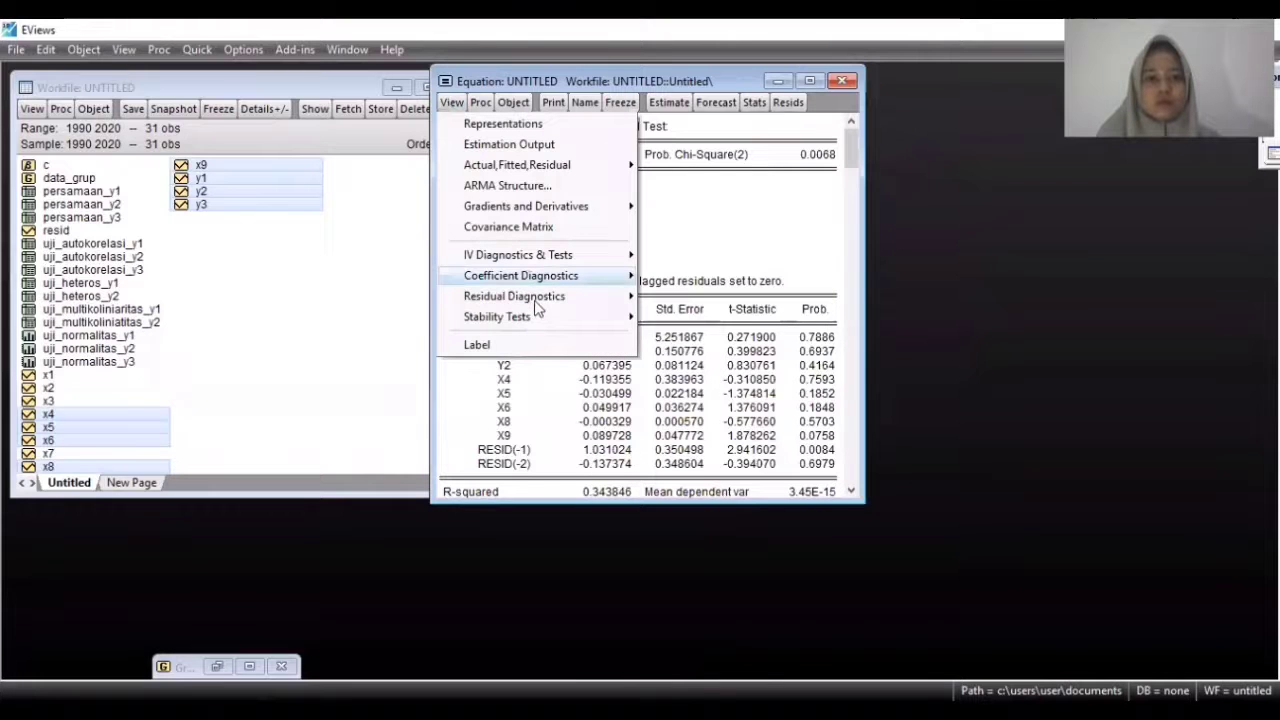
mouse_move(541, 301)
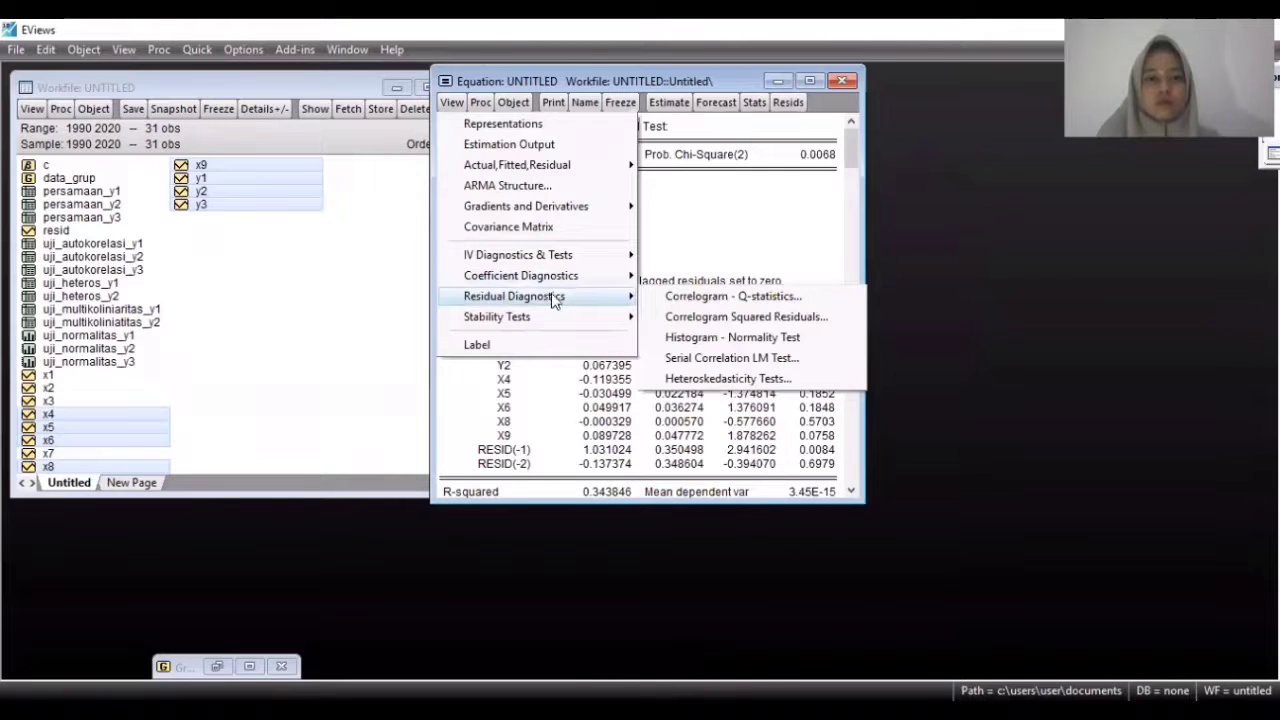
left_click(678, 377)
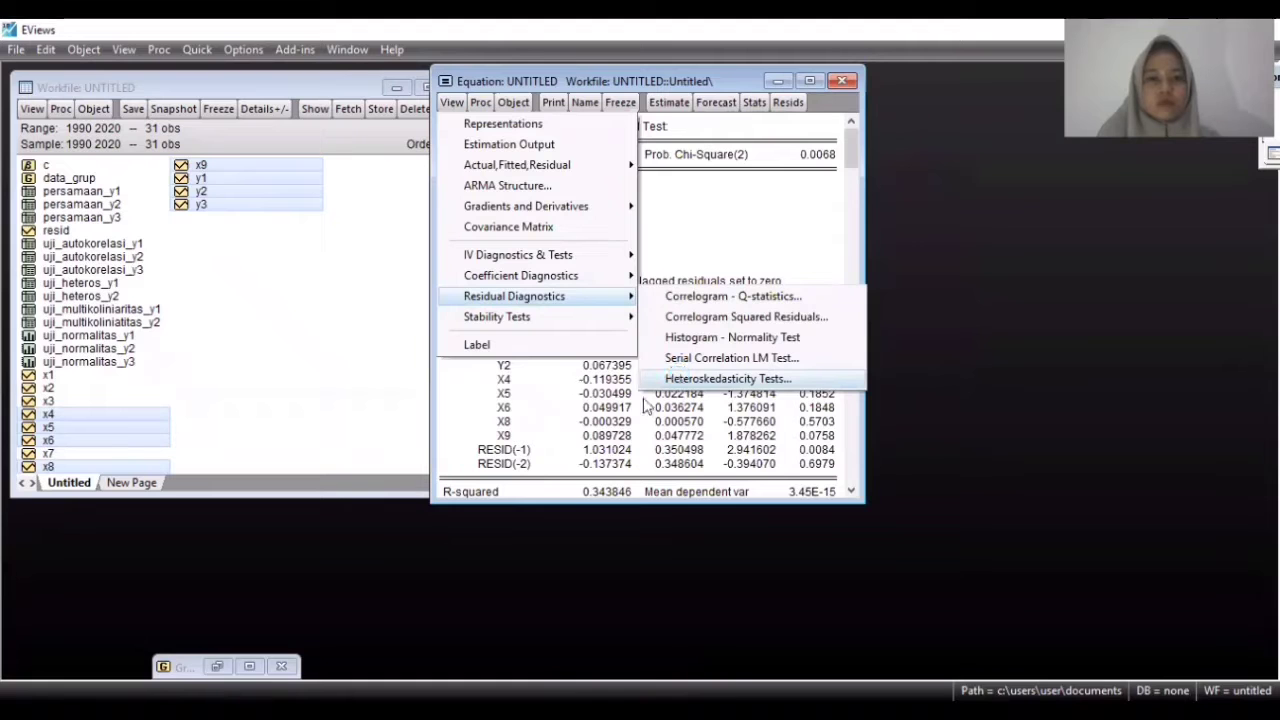
left_click(620, 422)
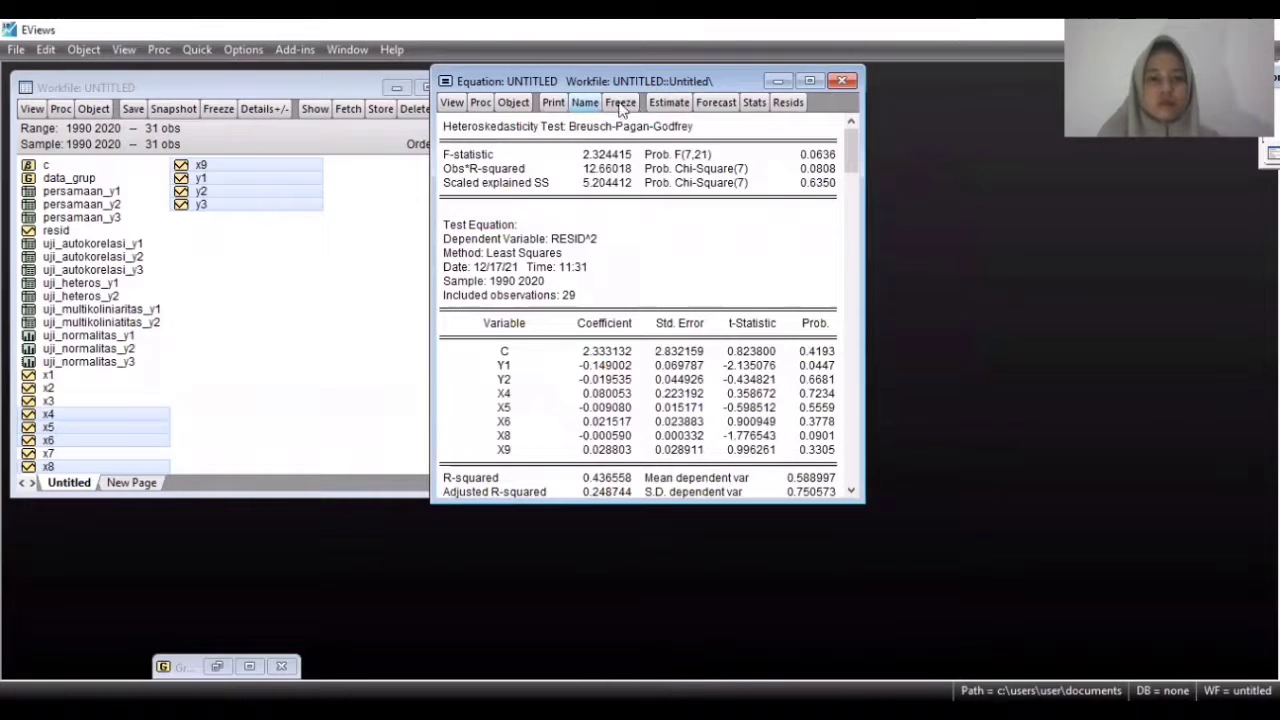
Step: Freeze the heteroskedasticity test as a table named uji_heteros_y3 and close the table
left_click(620, 104)
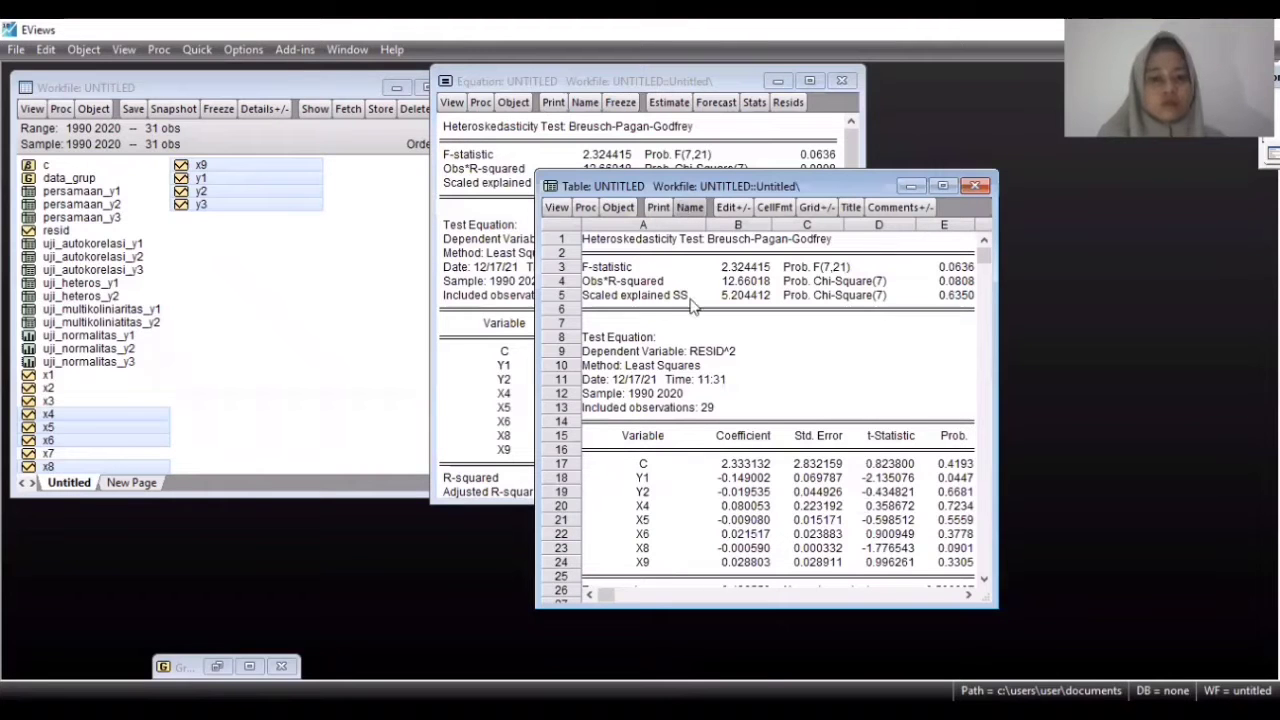
left_click(690, 207)
type("uji_heteros")
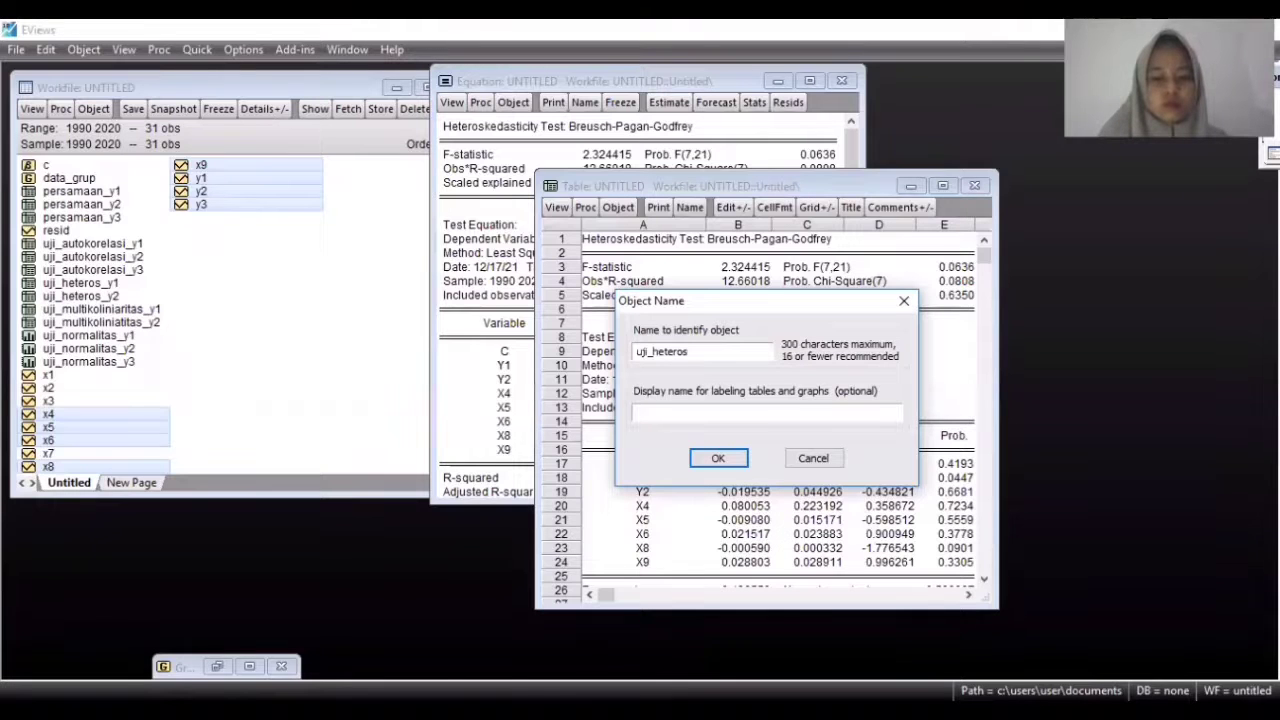
type("_y3")
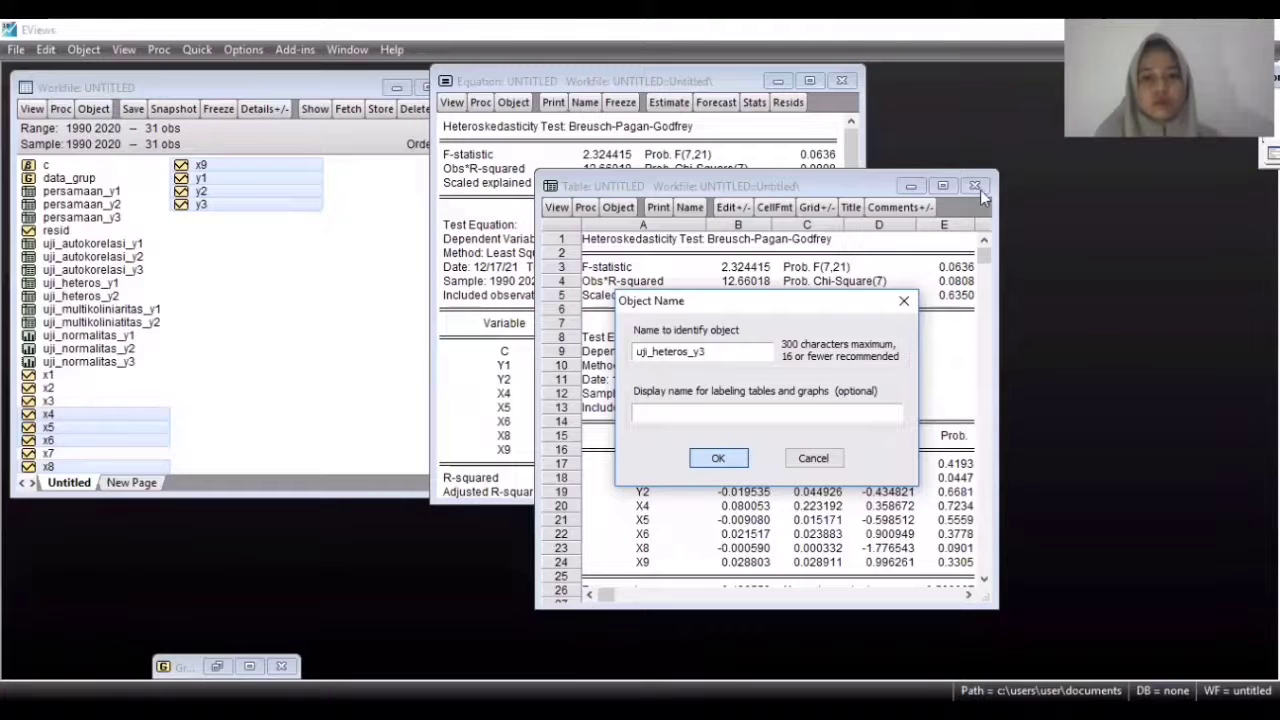
key("Return")
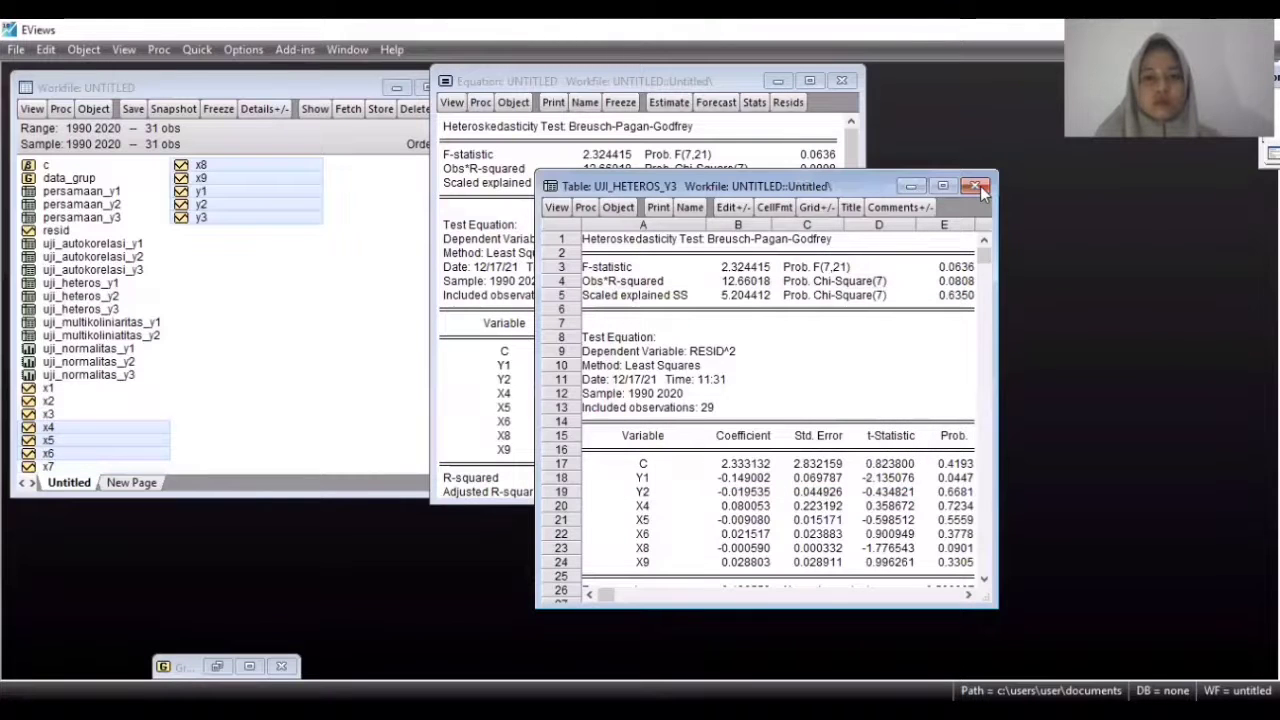
left_click(975, 187)
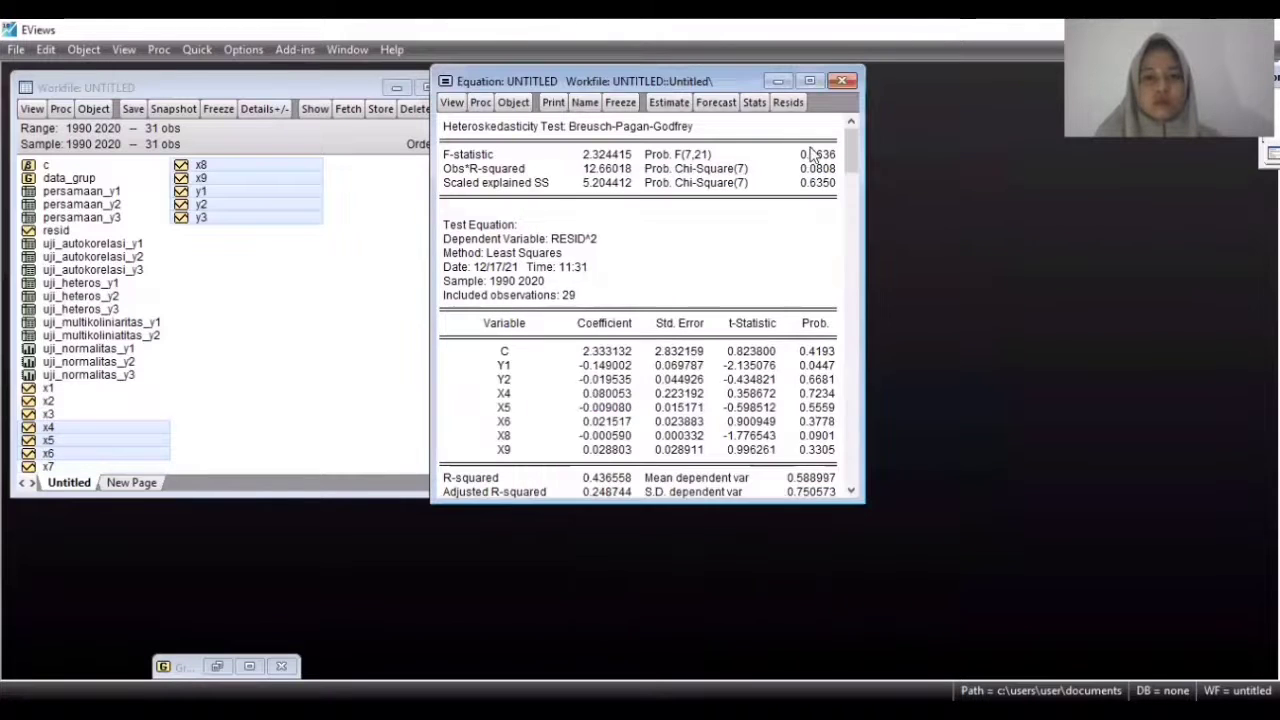
Step: Minimize the equation and compute the correlations of y1, y2, x4, x5, x6, x8 and x9, deleting the previous untitled group
left_click(778, 81)
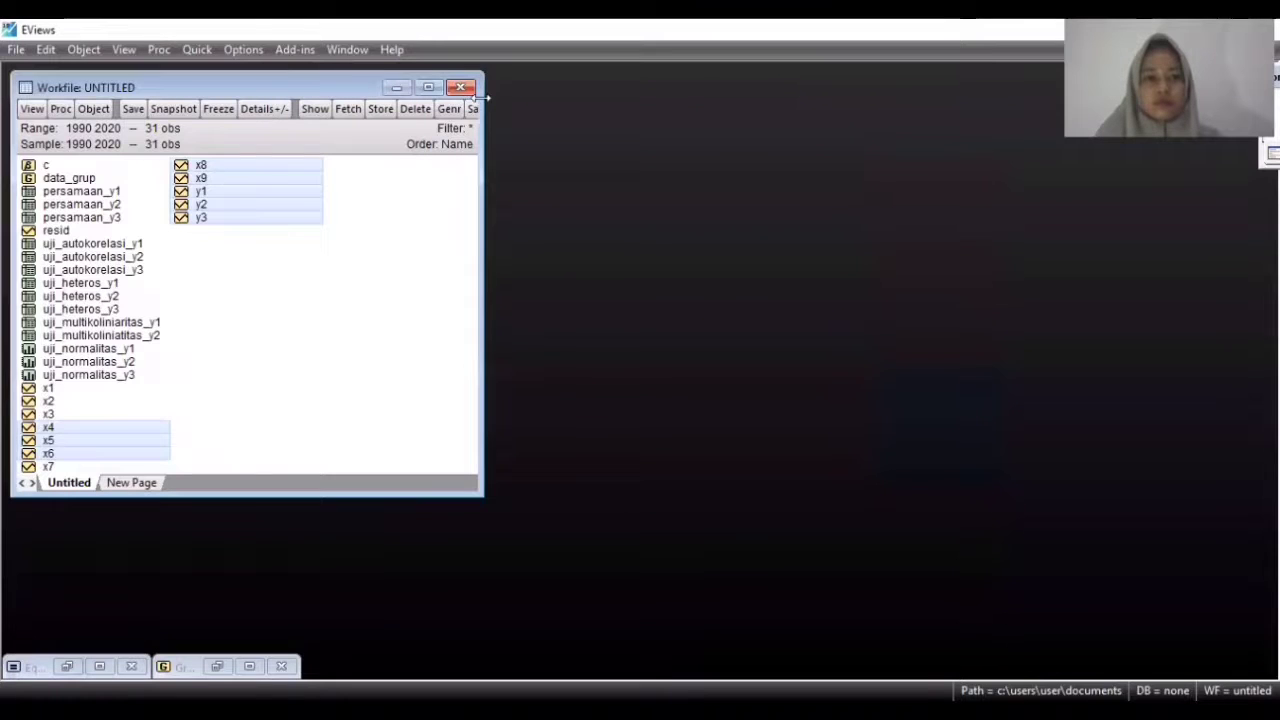
left_click(186, 49)
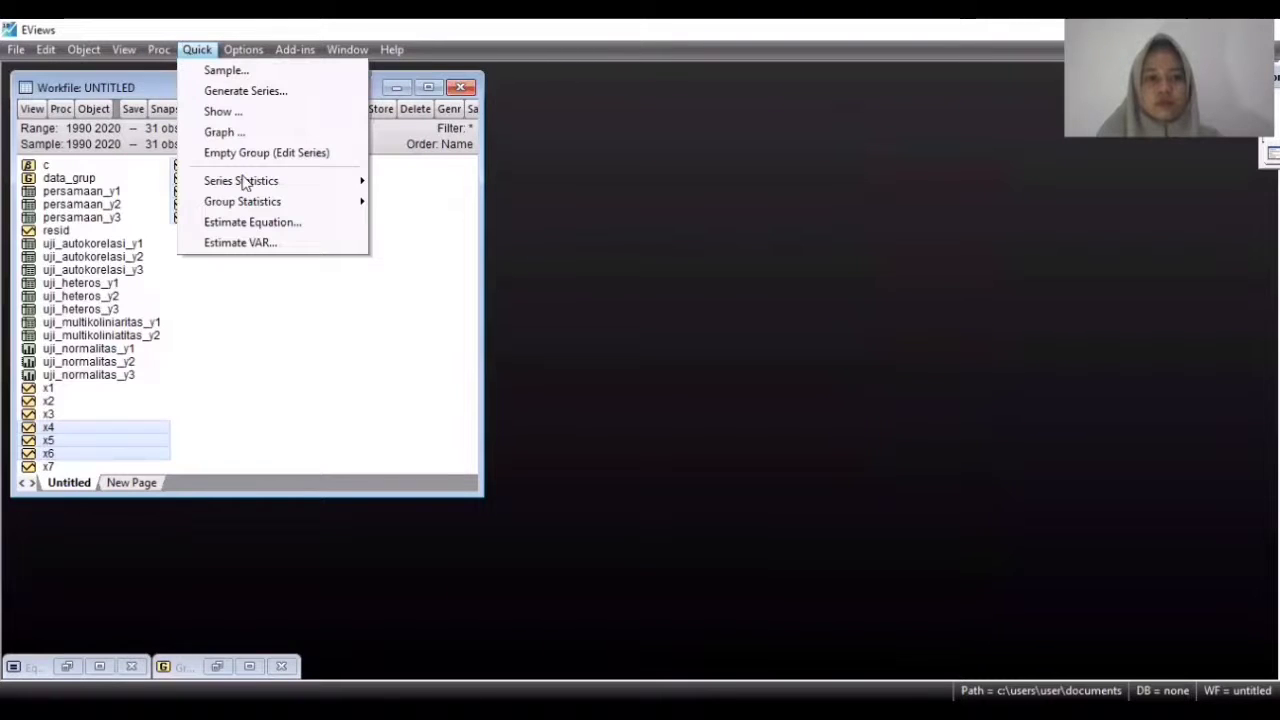
mouse_move(306, 202)
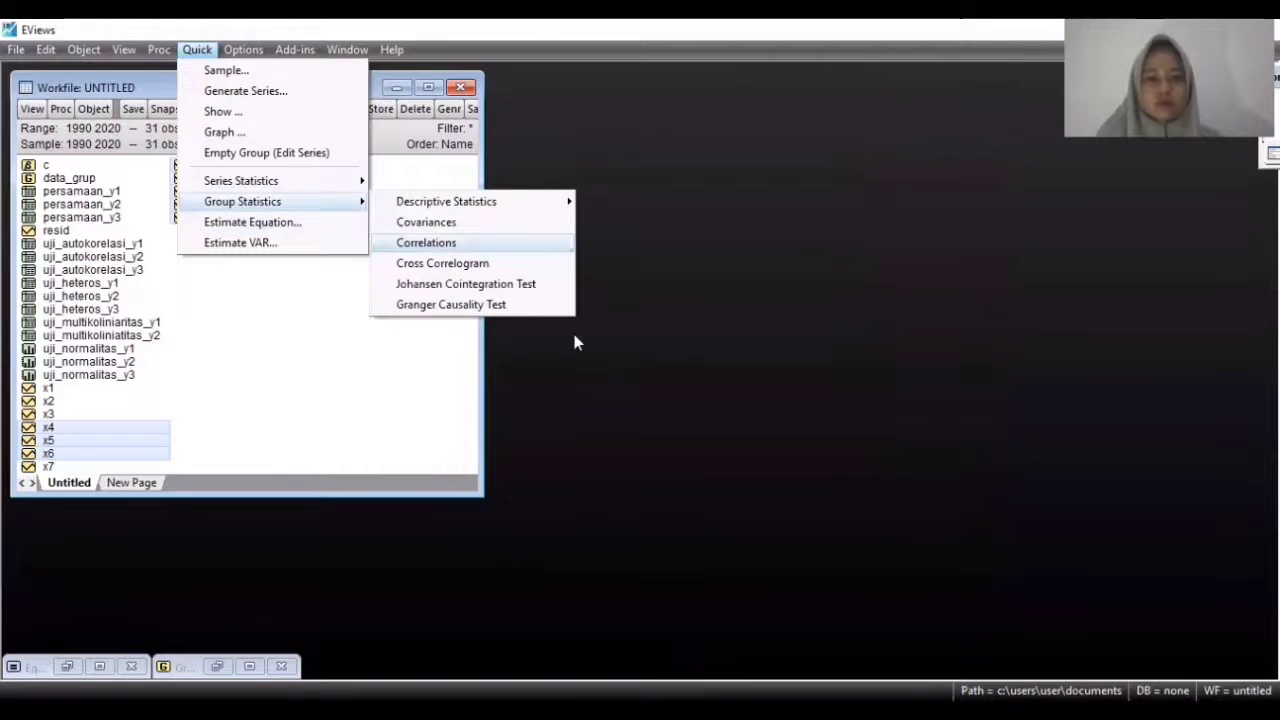
left_click(540, 242)
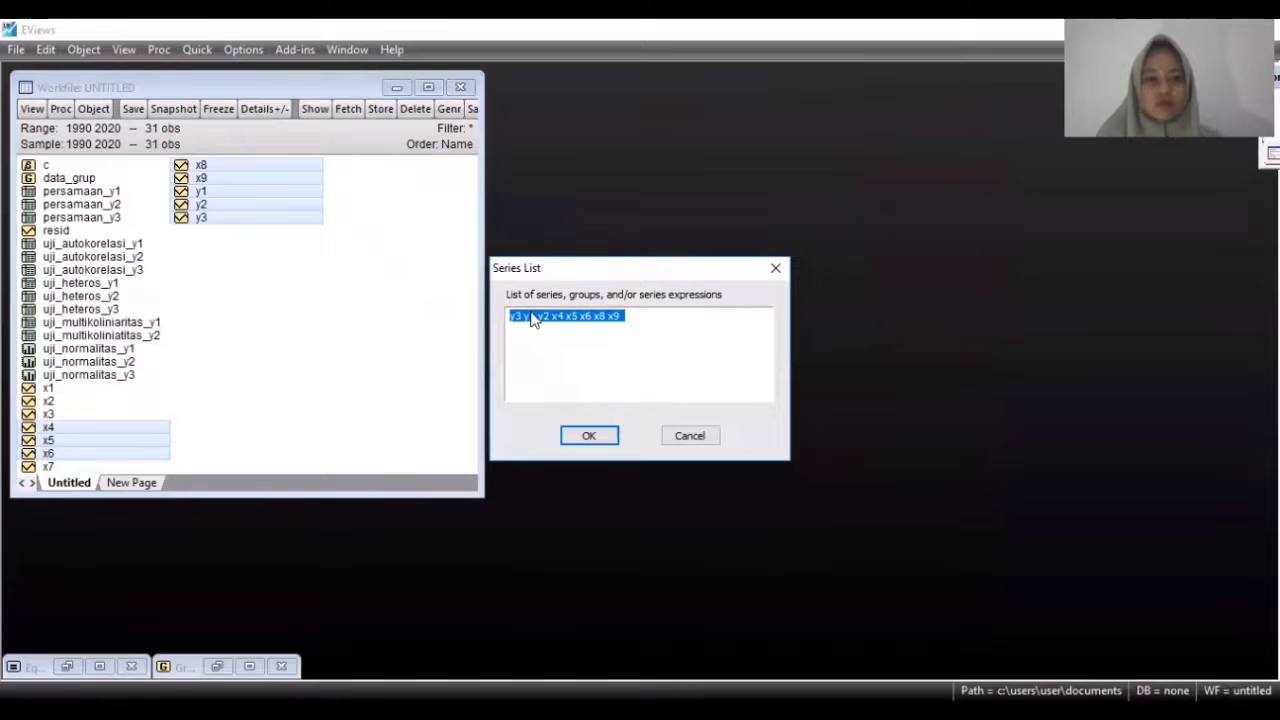
left_click(518, 313)
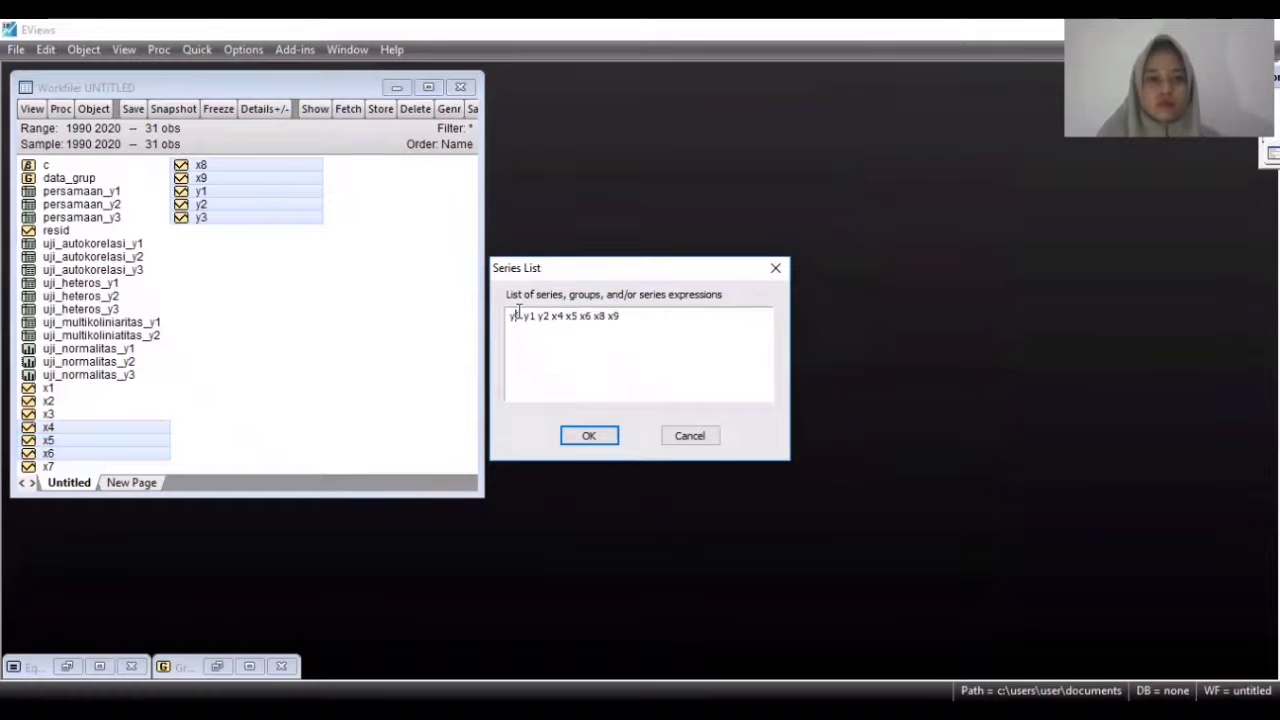
key("BackSpace")
key("BackSpace")
key("BackSpace")
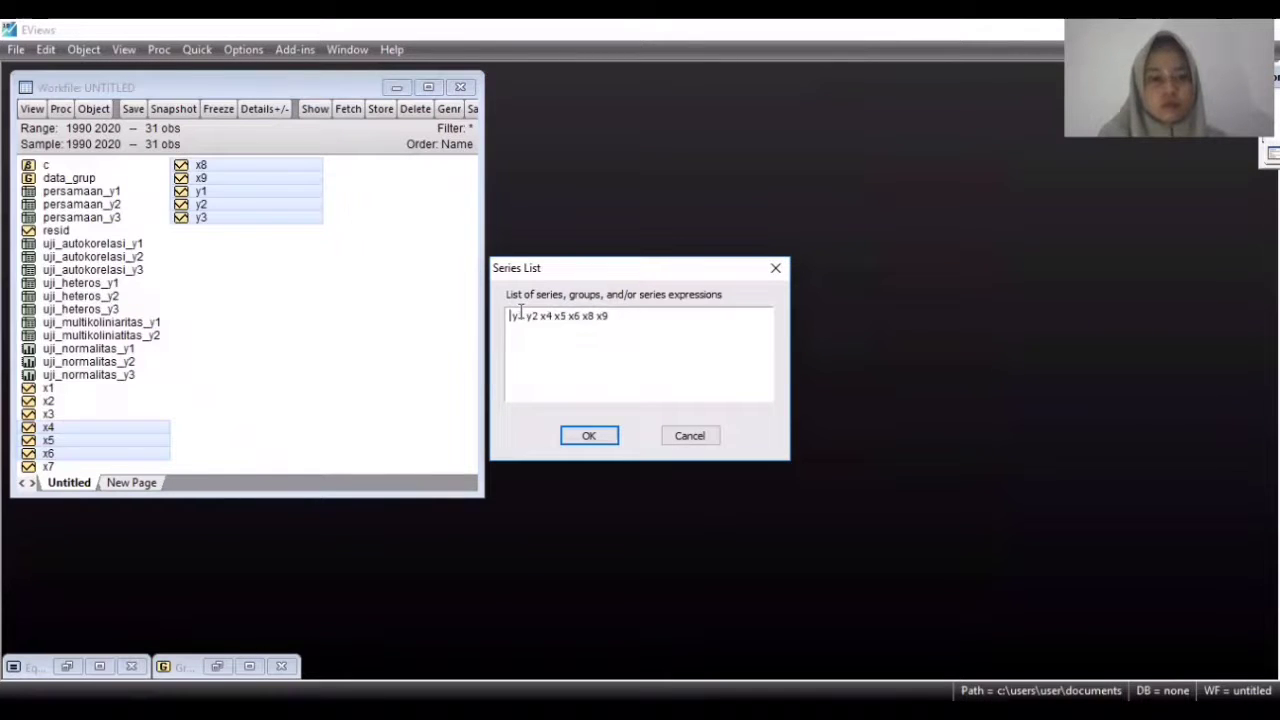
left_click(590, 432)
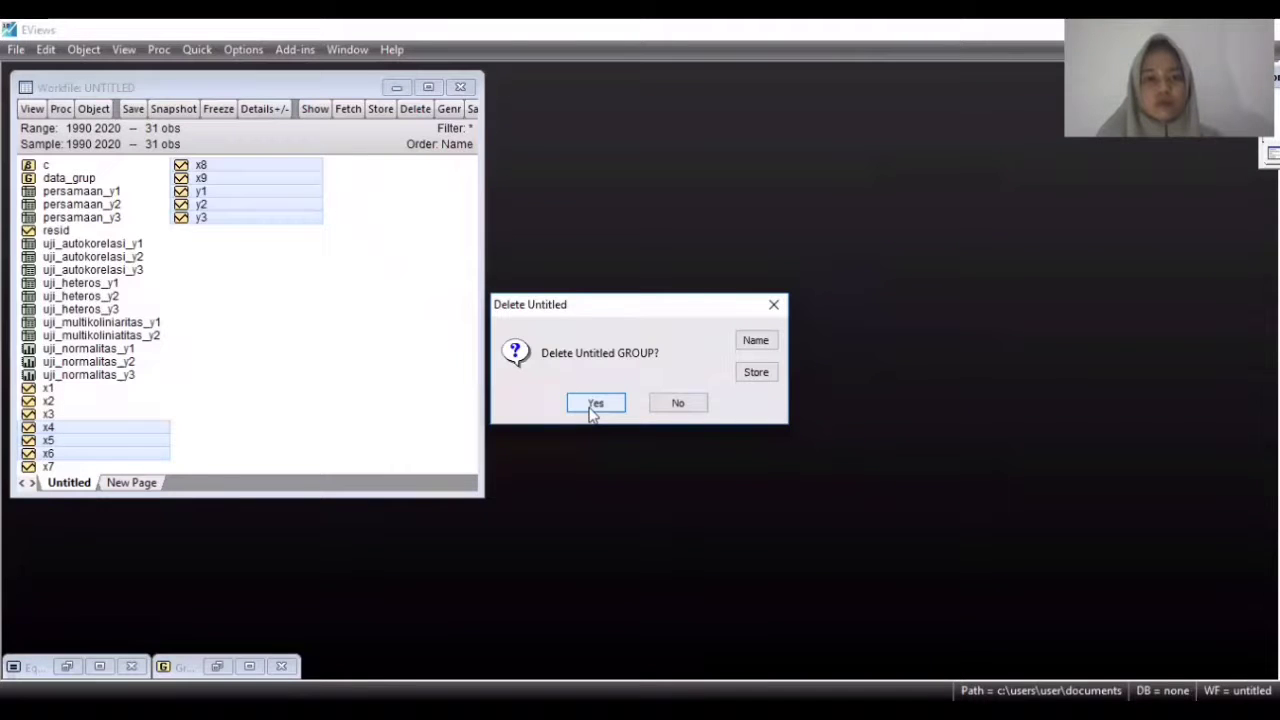
left_click(594, 406)
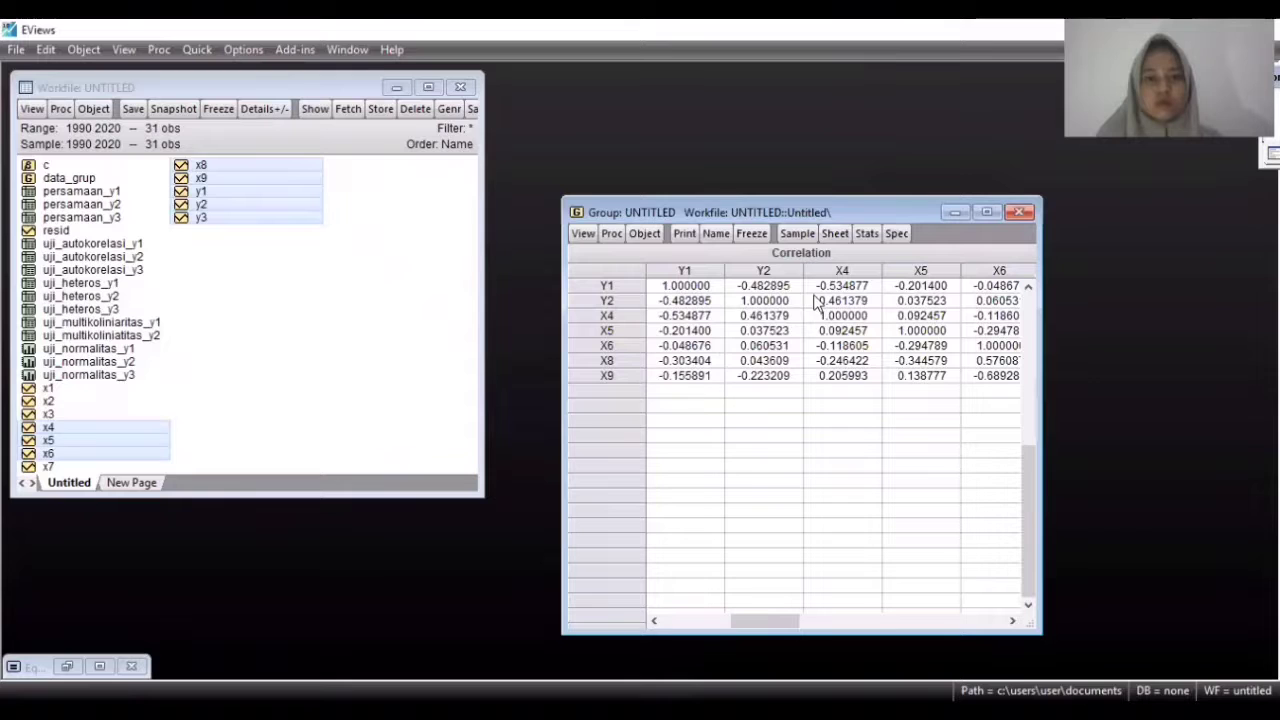
Step: Freeze the correlation matrix as a table named uji_multikoliniaritas_y3 and close the table
left_click(745, 236)
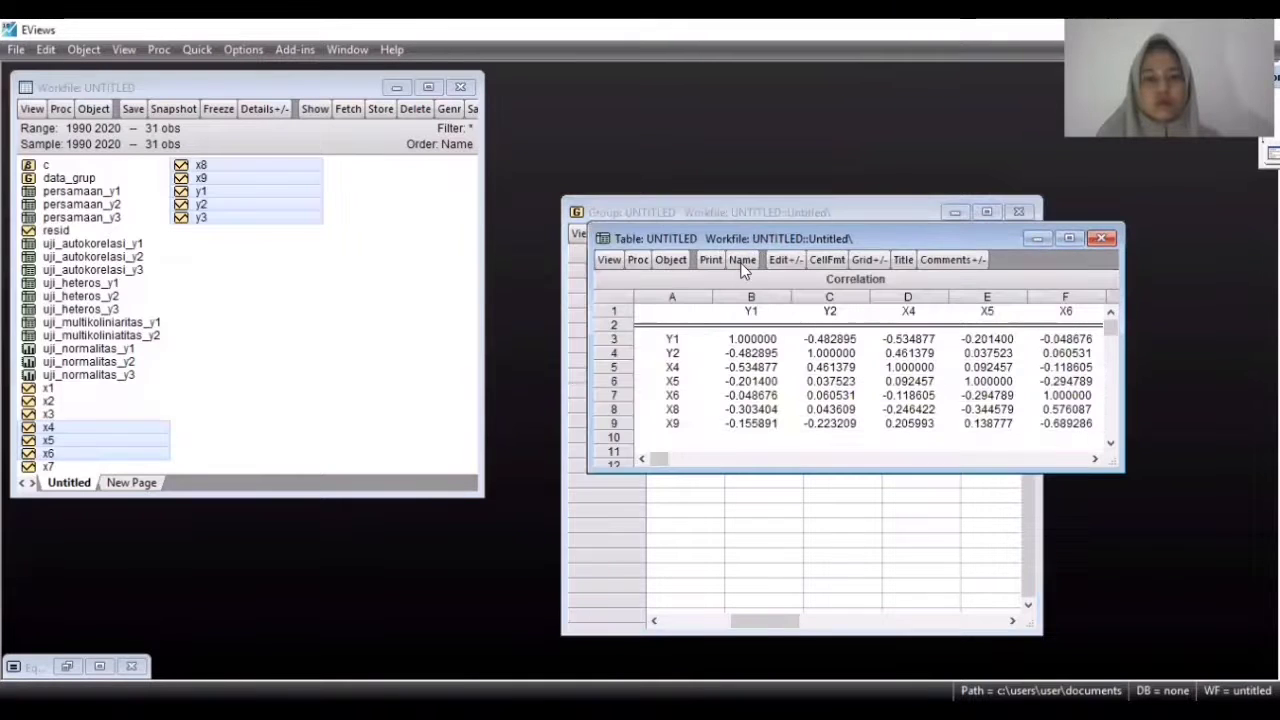
left_click(741, 260)
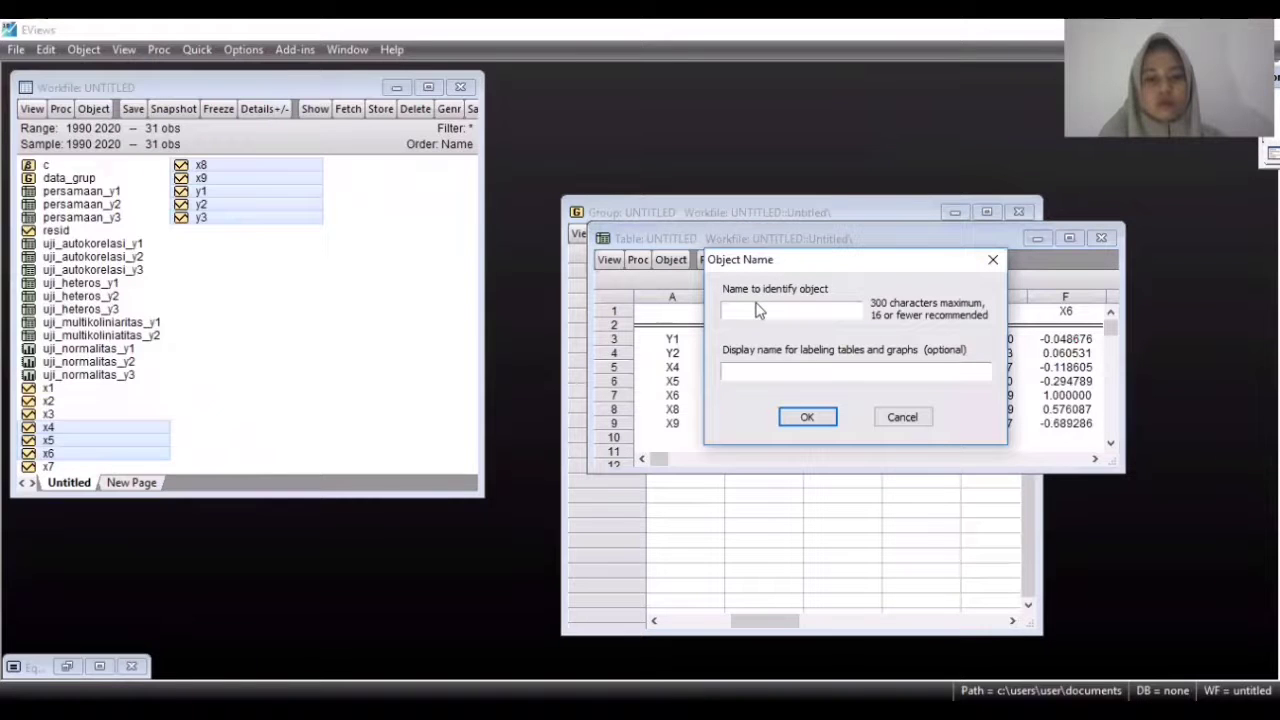
type("u")
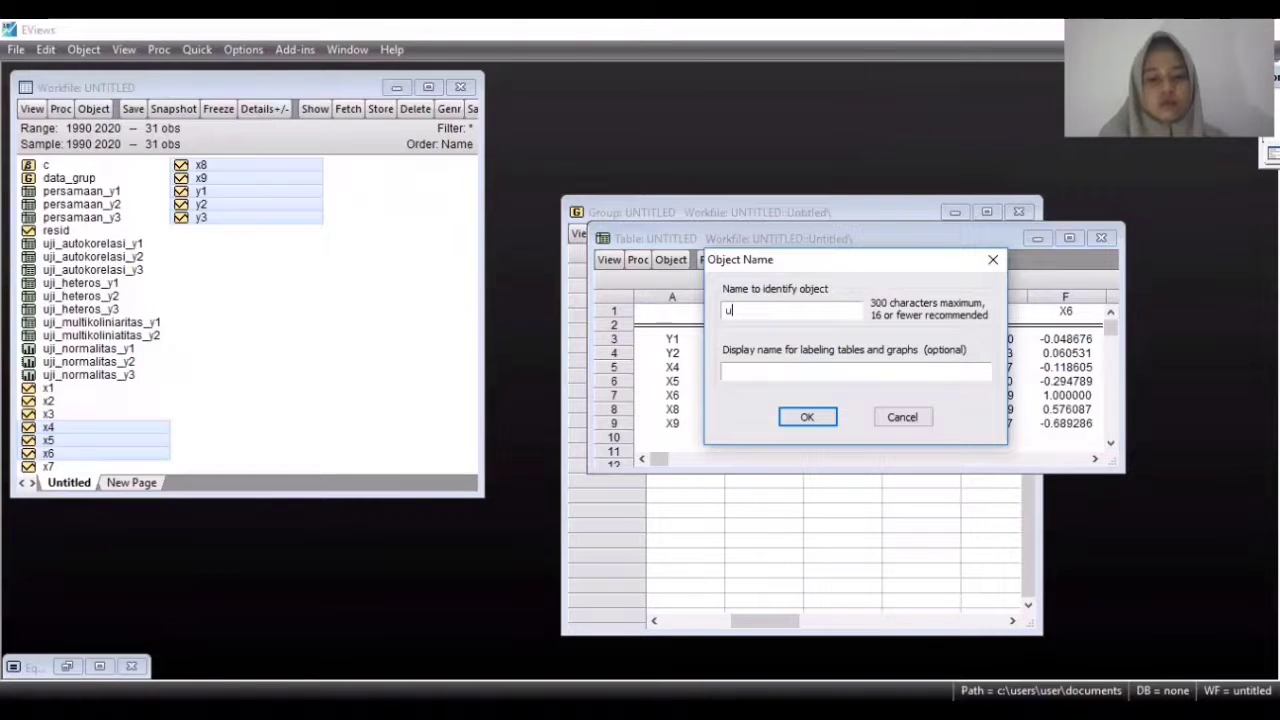
type("ji_m")
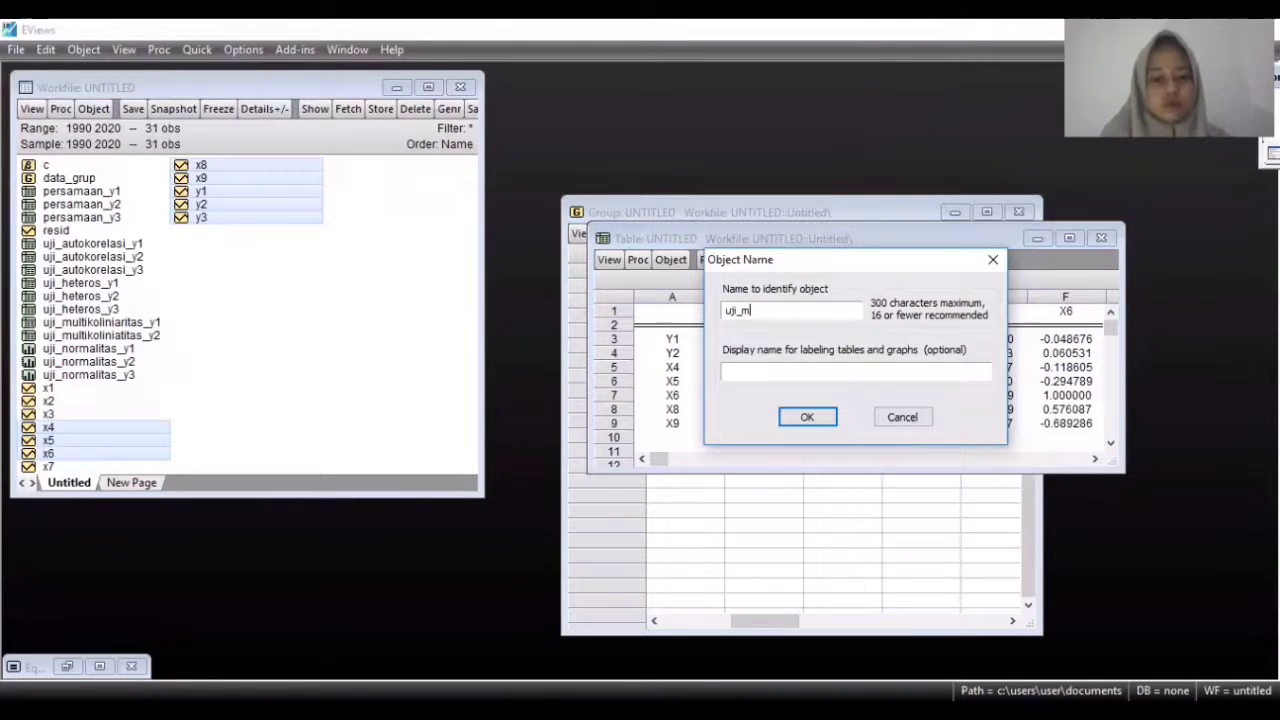
type("ult")
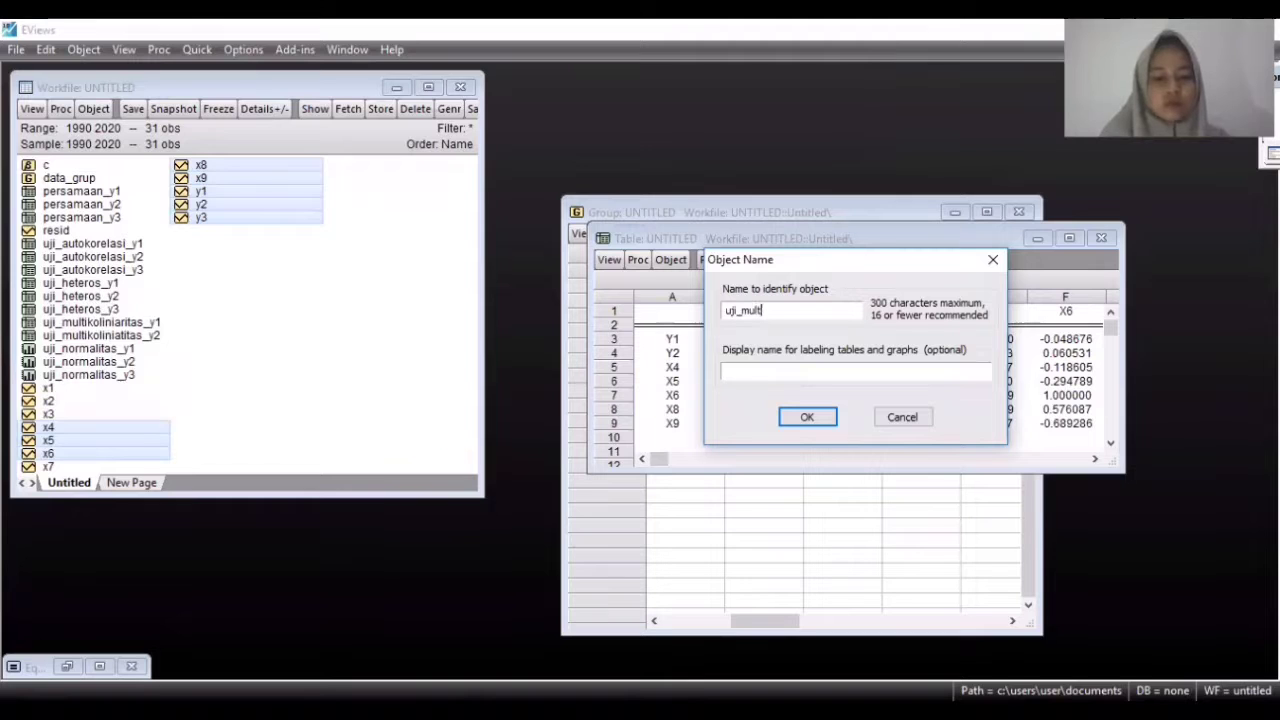
type("ikoliniarit")
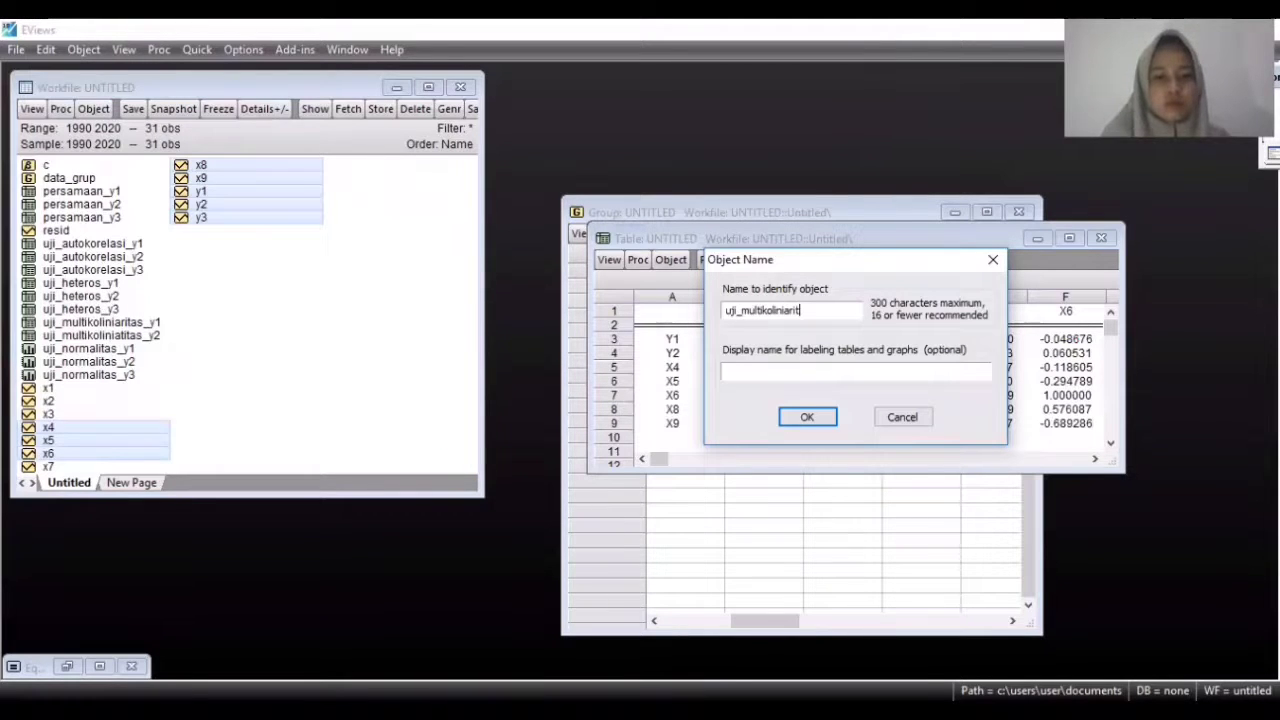
type("as_y3")
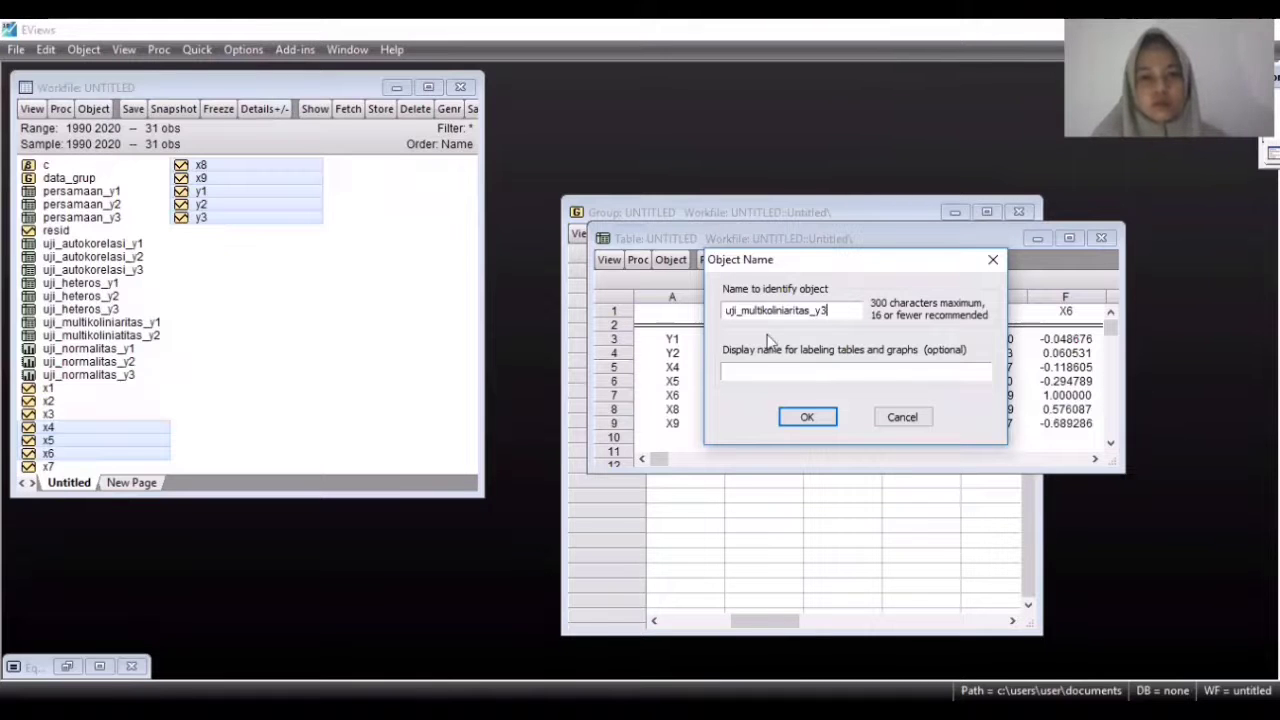
left_click(790, 417)
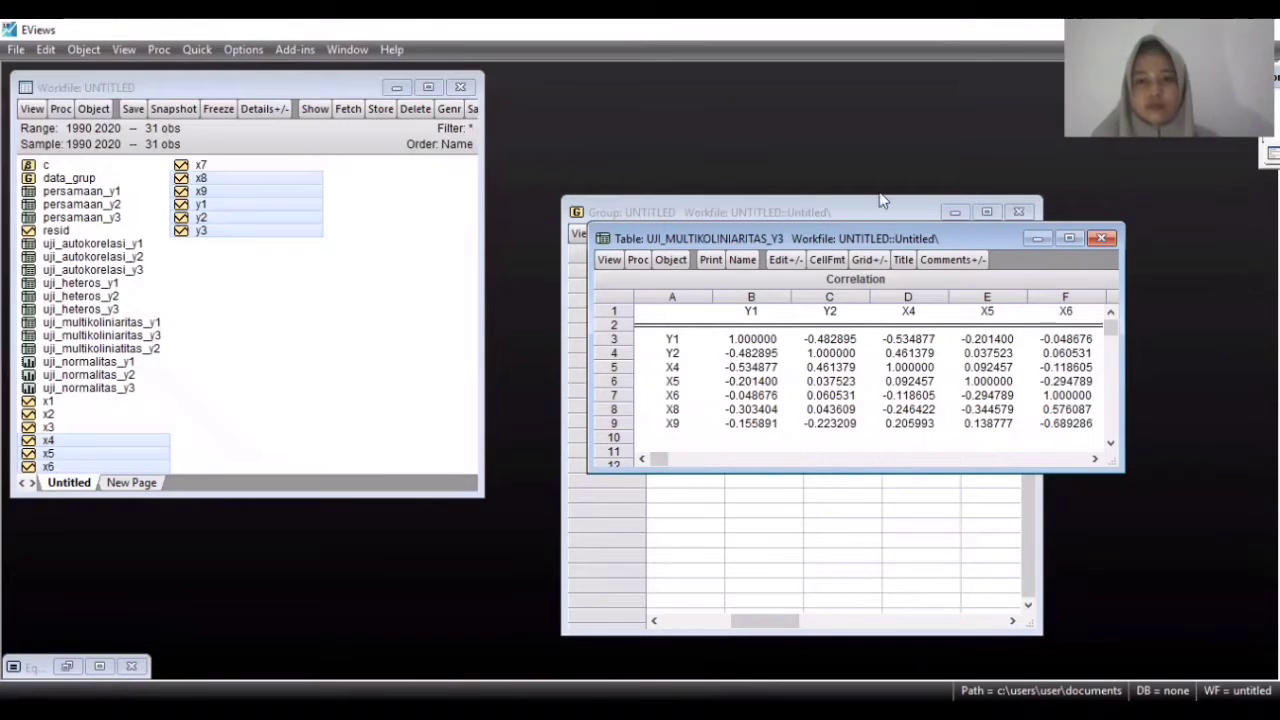
left_click_drag(870, 243, 652, 186)
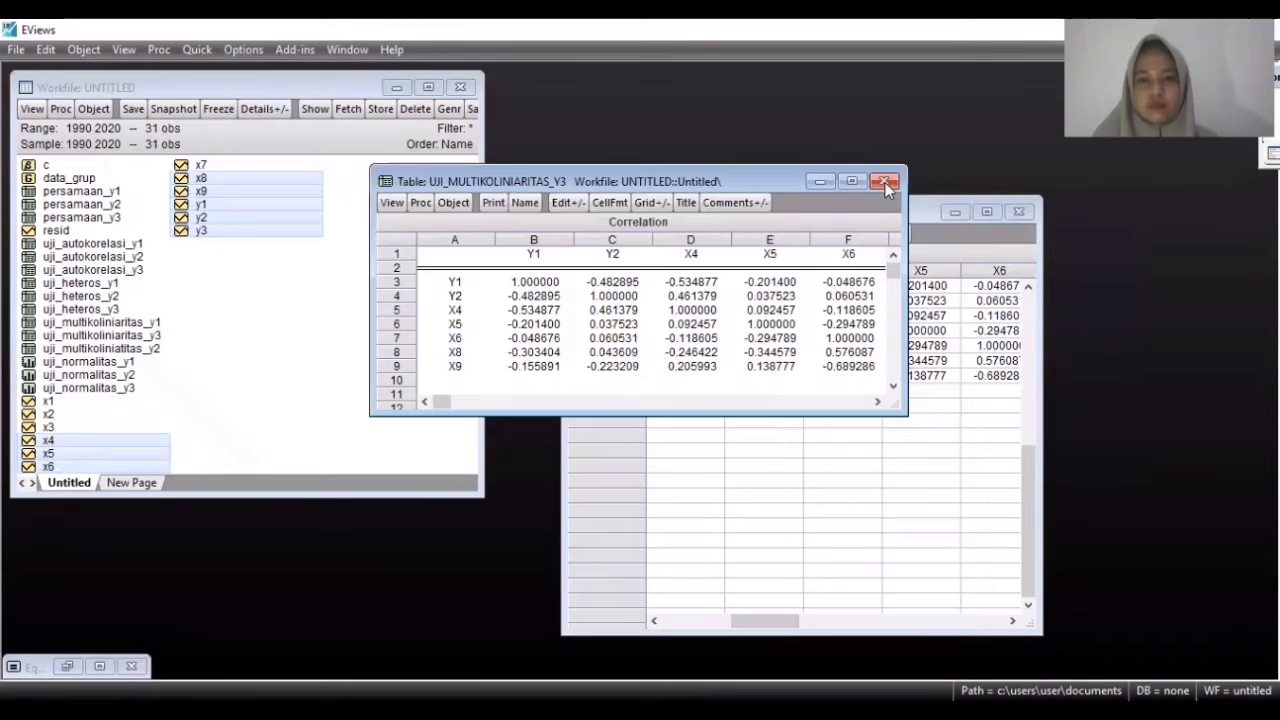
left_click(884, 182)
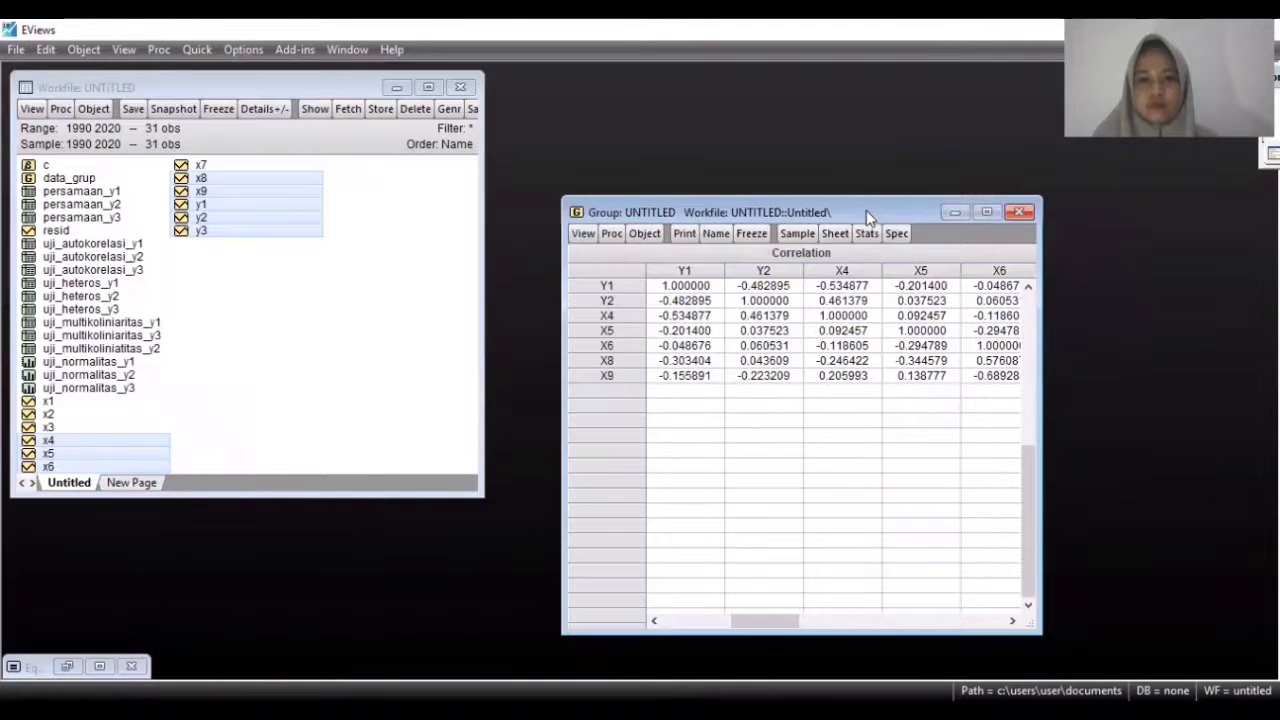
Step: Minimize the correlation group and clear the series selection in the workfile
left_click_drag(866, 210, 672, 185)
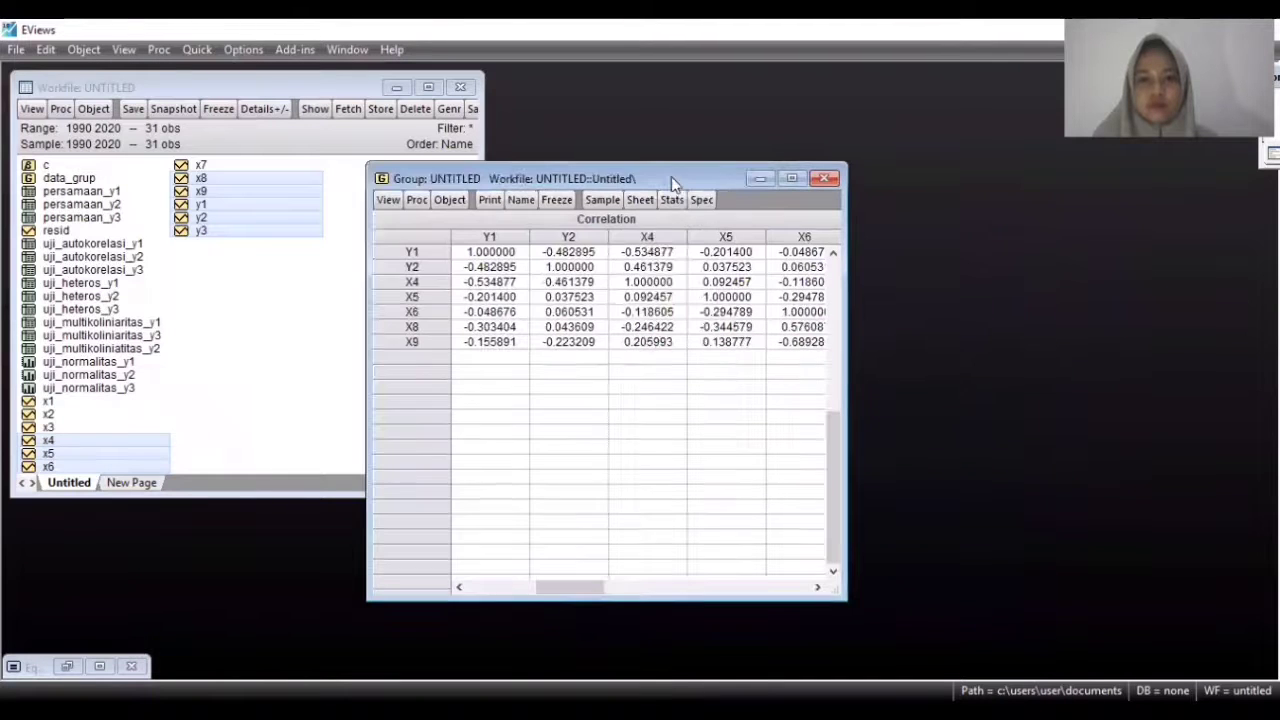
left_click(761, 179)
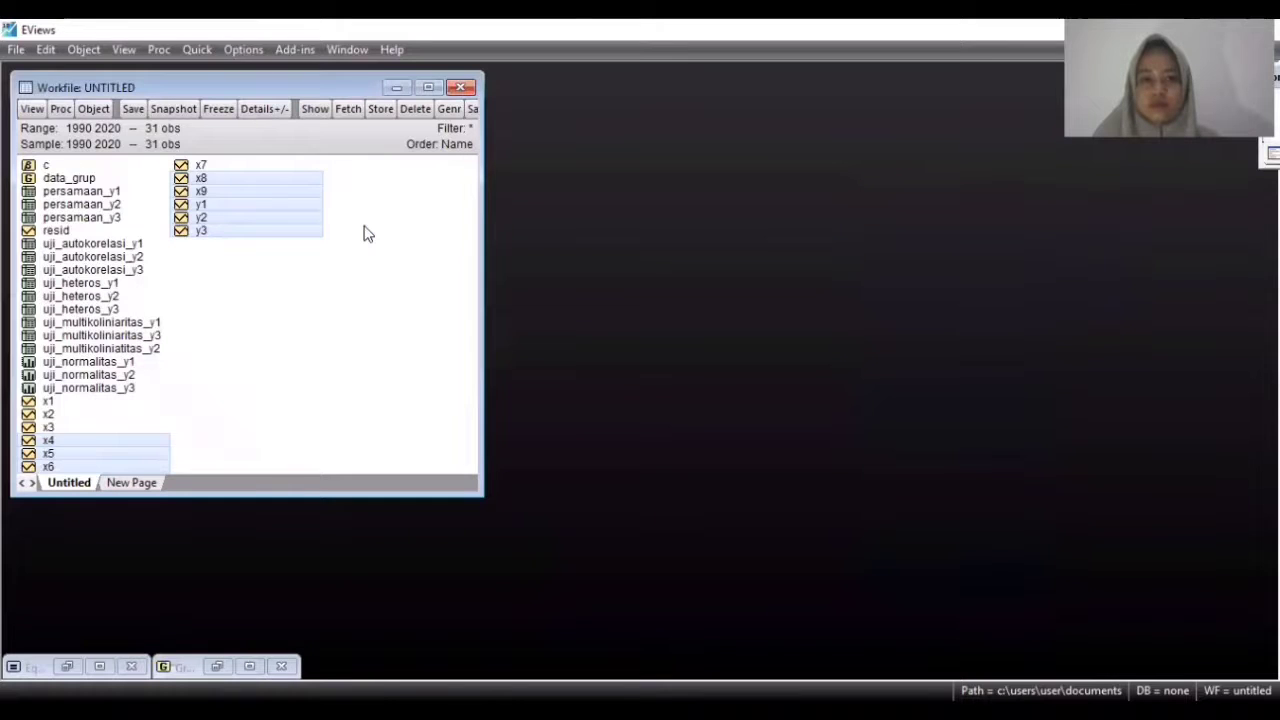
left_click(365, 233)
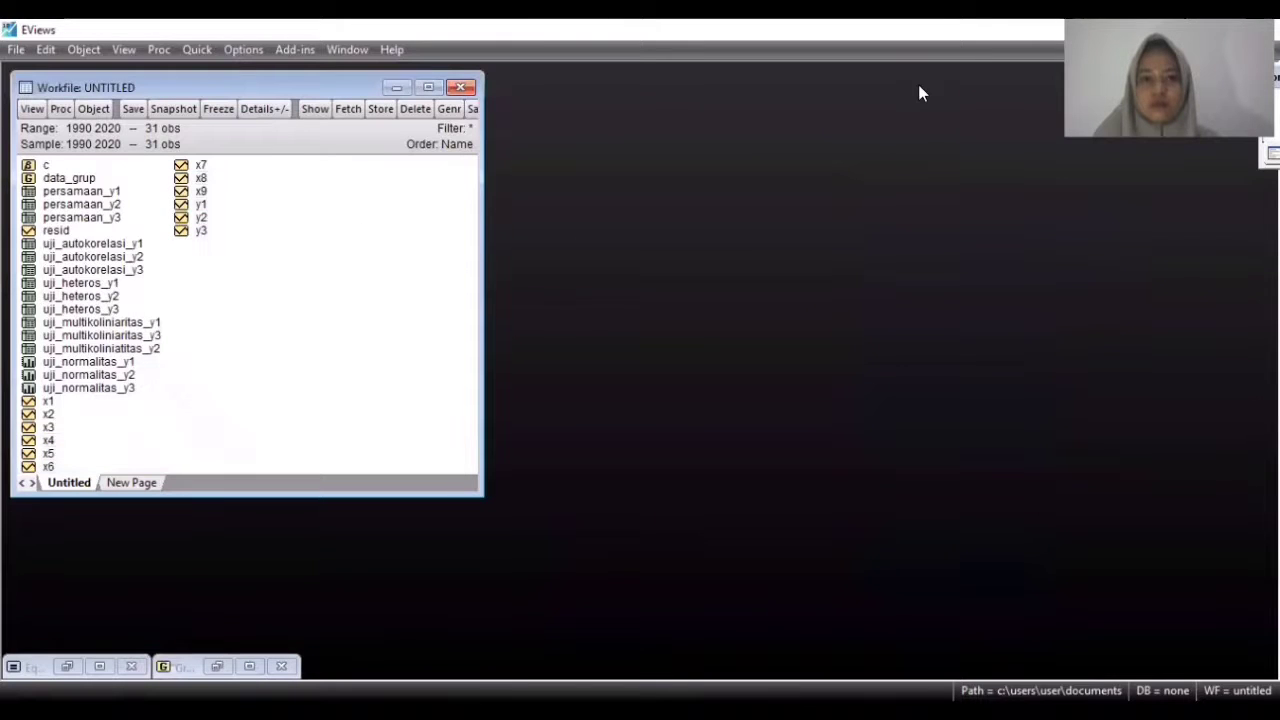